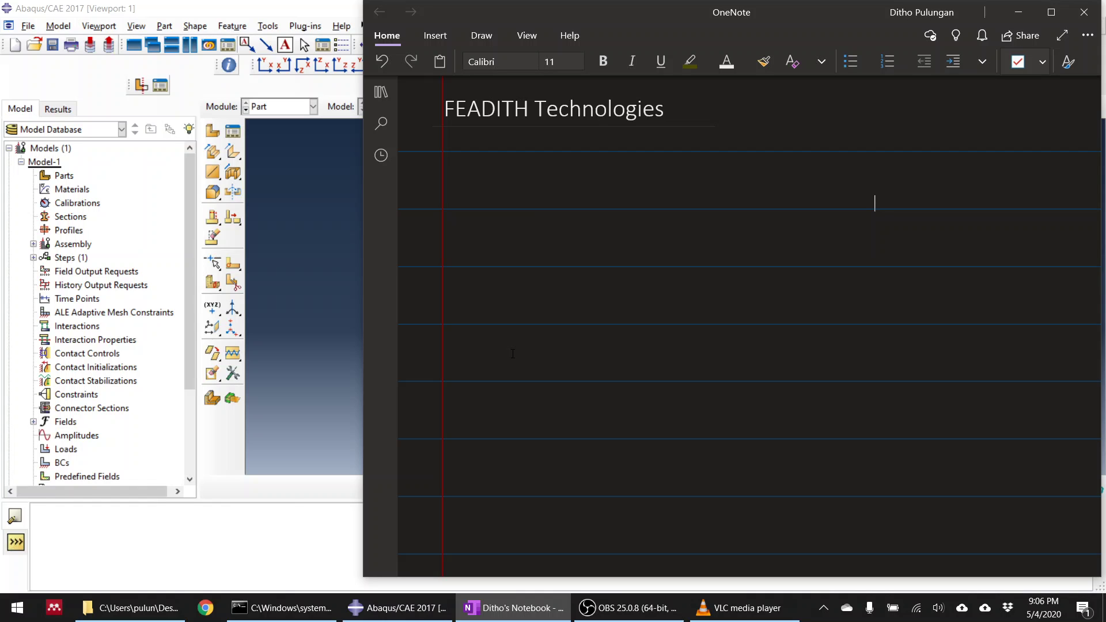
Sketch a four-sided plate in perspective with zigzag hatching along all four edges on the note page
mouse_move(698, 224)
left_mouse_down()
mouse_move(593, 301)
mouse_move(605, 345)
mouse_move(813, 373)
left_mouse_up()
left_click_drag(951, 234, 797, 381)
left_click_drag(686, 229, 952, 207)
left_click_drag(815, 401, 816, 390)
mouse_move(833, 345)
left_mouse_down()
mouse_move(838, 381)
mouse_move(965, 247)
left_mouse_up()
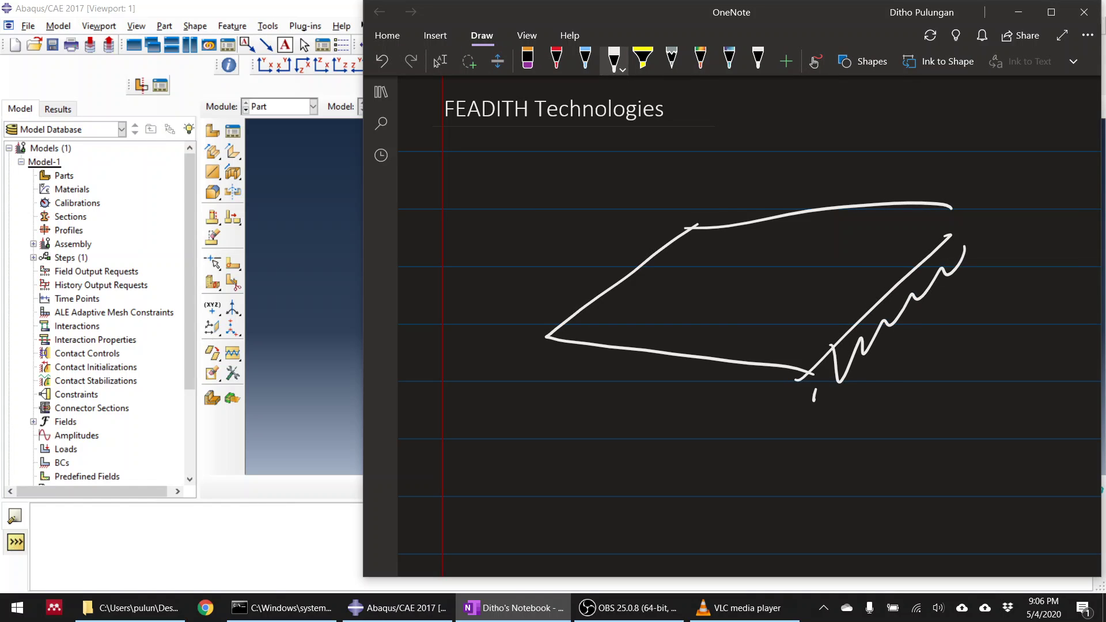
left_click_drag(698, 219, 986, 190)
mouse_move(558, 305)
left_mouse_down()
mouse_move(554, 332)
mouse_move(680, 214)
left_mouse_up()
mouse_move(570, 324)
left_mouse_down()
mouse_move(671, 377)
mouse_move(837, 401)
left_mouse_up()
Draw a rounded impactor with a downward arrow over the upper middle of the sketched plate
mouse_move(728, 255)
left_mouse_down()
mouse_move(779, 253)
mouse_move(739, 253)
mouse_move(801, 246)
left_mouse_up()
left_click_drag(753, 205, 748, 287)
left_click_drag(738, 270, 769, 252)
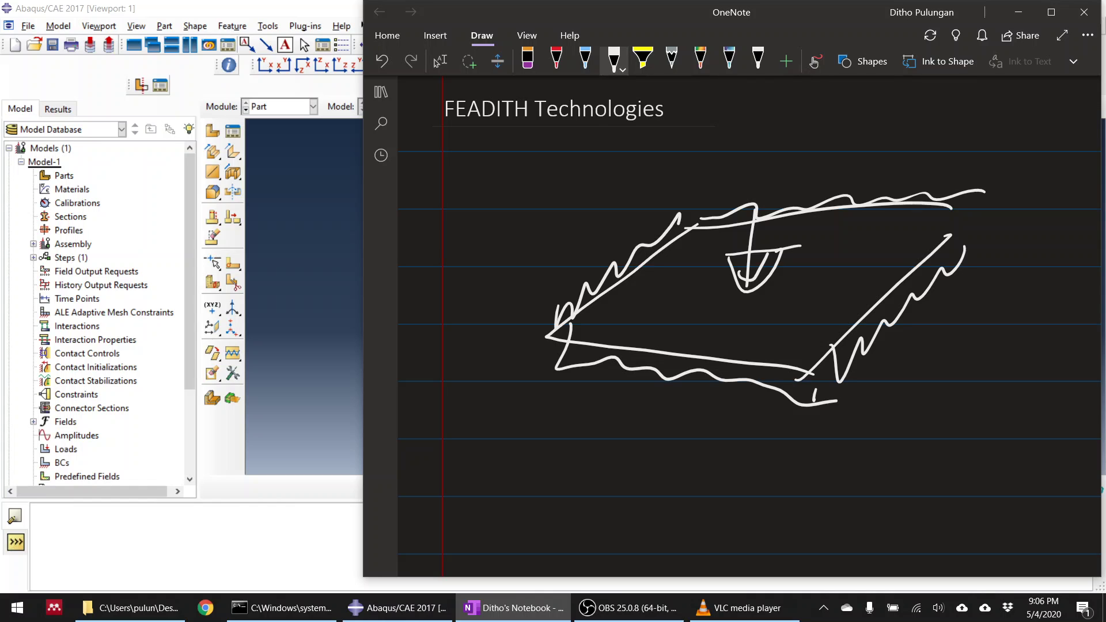
Handwrite "Aba Dyn EXP" below the plate sketch
left_click_drag(571, 446, 555, 495)
mouse_move(570, 447)
left_mouse_down()
mouse_move(579, 484)
mouse_move(575, 472)
left_mouse_up()
mouse_move(651, 491)
left_mouse_down()
mouse_move(657, 451)
mouse_move(646, 490)
left_mouse_up()
mouse_move(667, 475)
left_mouse_down()
mouse_move(644, 491)
mouse_move(673, 516)
left_mouse_up()
left_click_drag(693, 496, 711, 495)
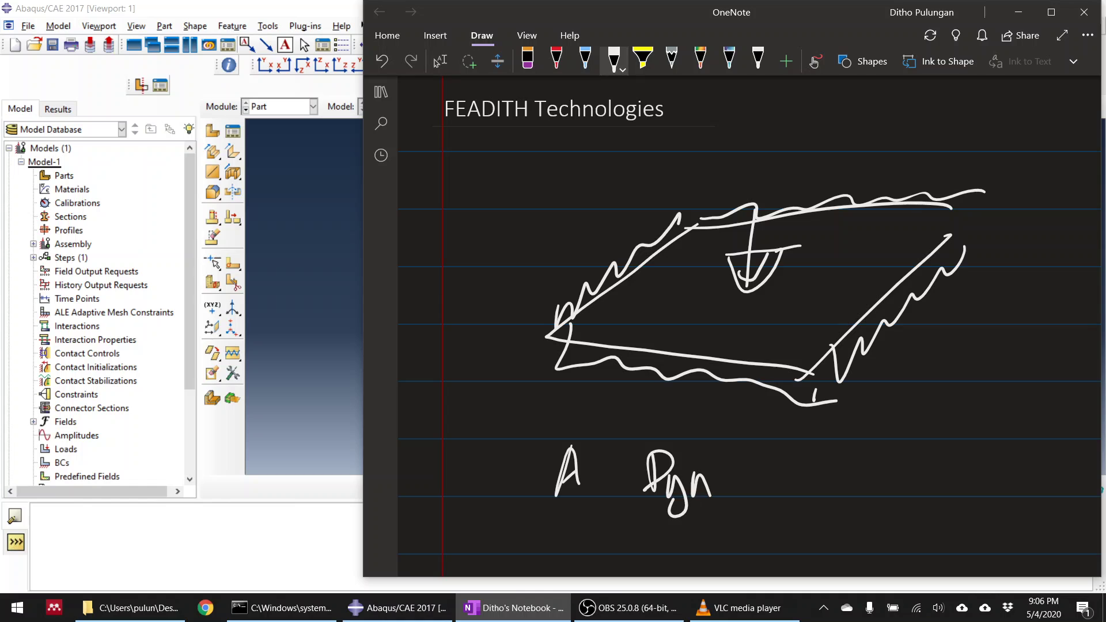
left_click_drag(772, 461, 805, 494)
left_click_drag(781, 477, 803, 445)
mouse_move(807, 456)
left_mouse_down()
mouse_move(827, 489)
mouse_move(807, 489)
left_mouse_up()
mouse_move(846, 452)
left_mouse_down()
mouse_move(859, 522)
mouse_move(850, 479)
left_mouse_up()
mouse_move(592, 449)
left_mouse_down()
mouse_move(589, 492)
mouse_move(608, 463)
mouse_move(627, 503)
left_mouse_up()
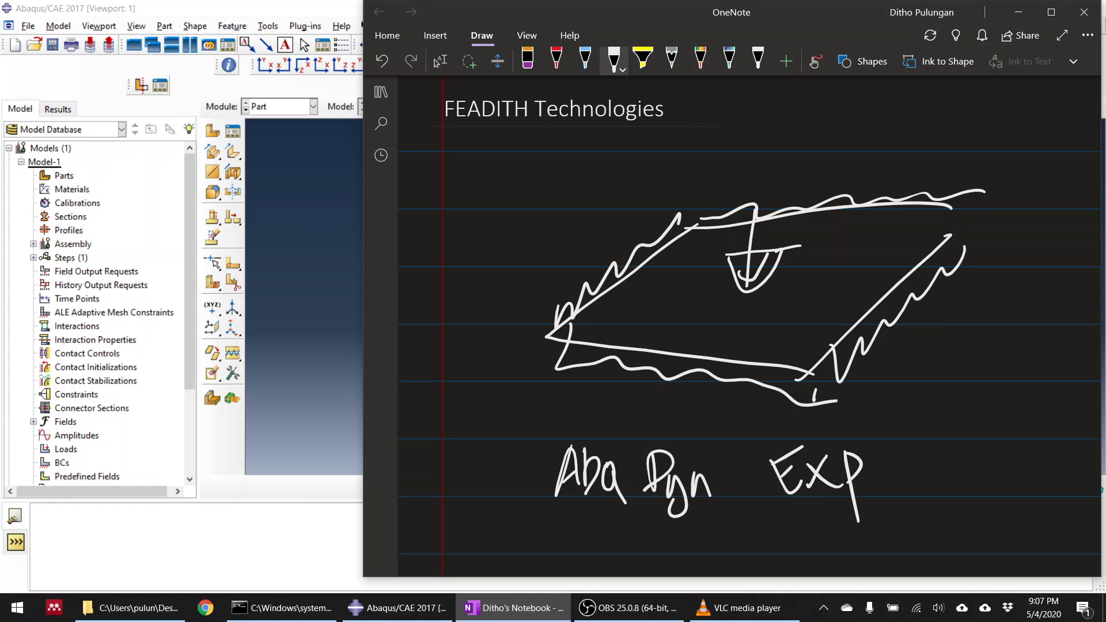
Switch to Abaqus/CAE and create a 3D deformable planar shell part named Part-1 with approximate size 200
left_click(262, 95)
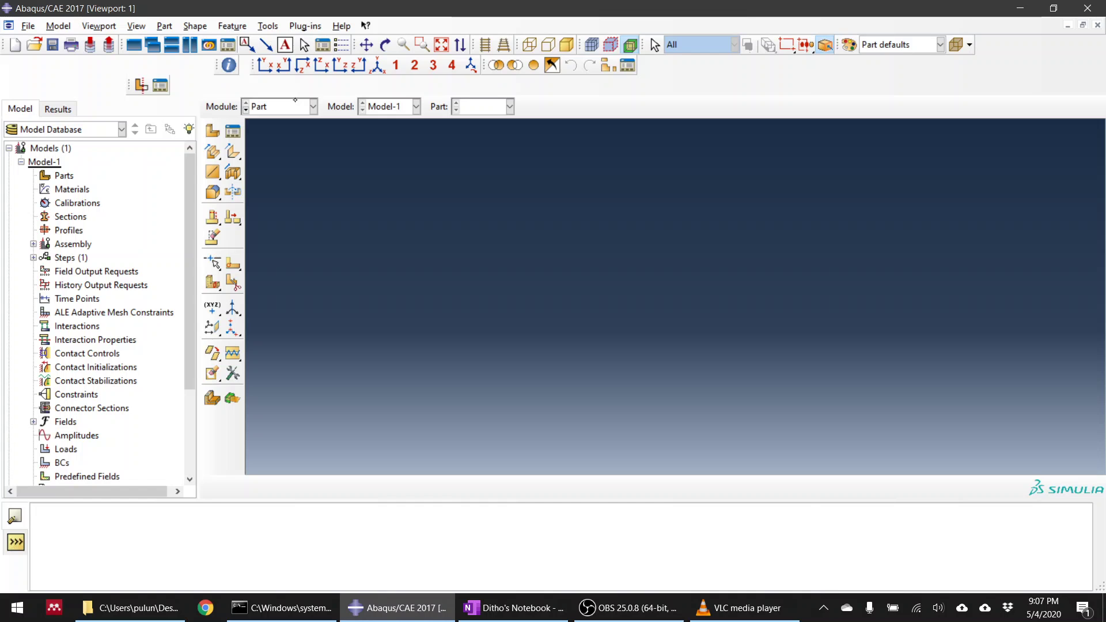
left_click(213, 131)
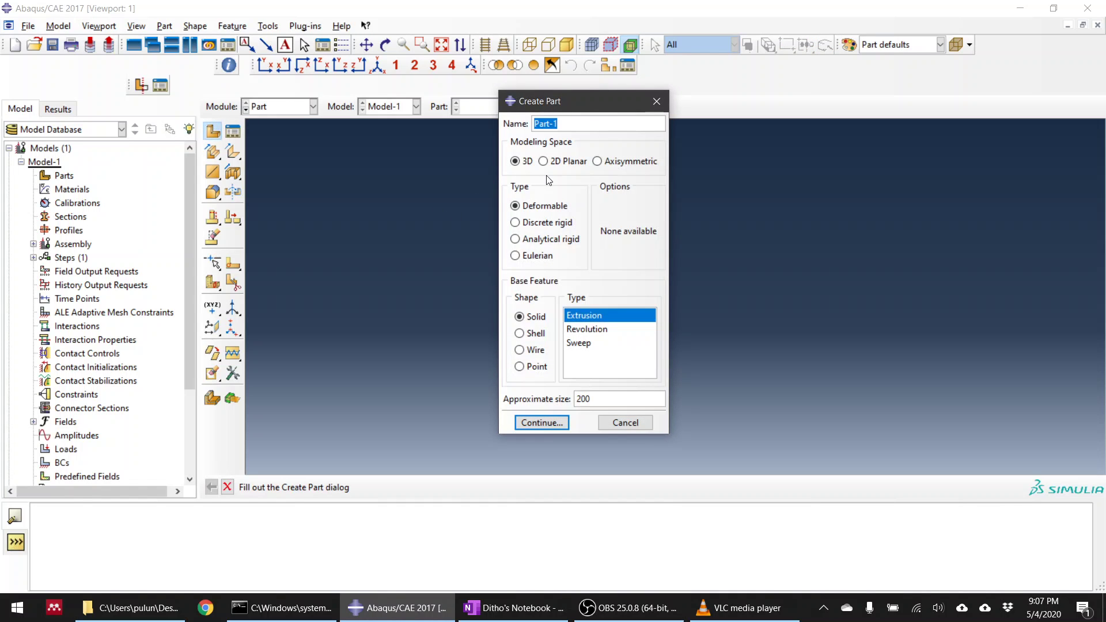
left_click(516, 161)
left_click(516, 207)
left_click(520, 333)
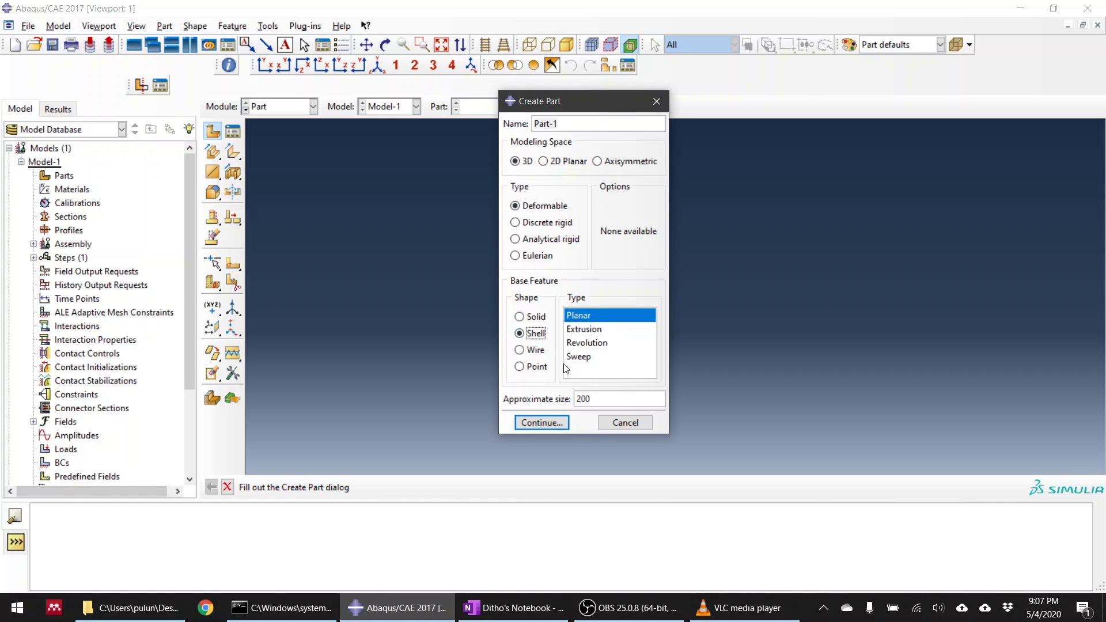
left_click(541, 423)
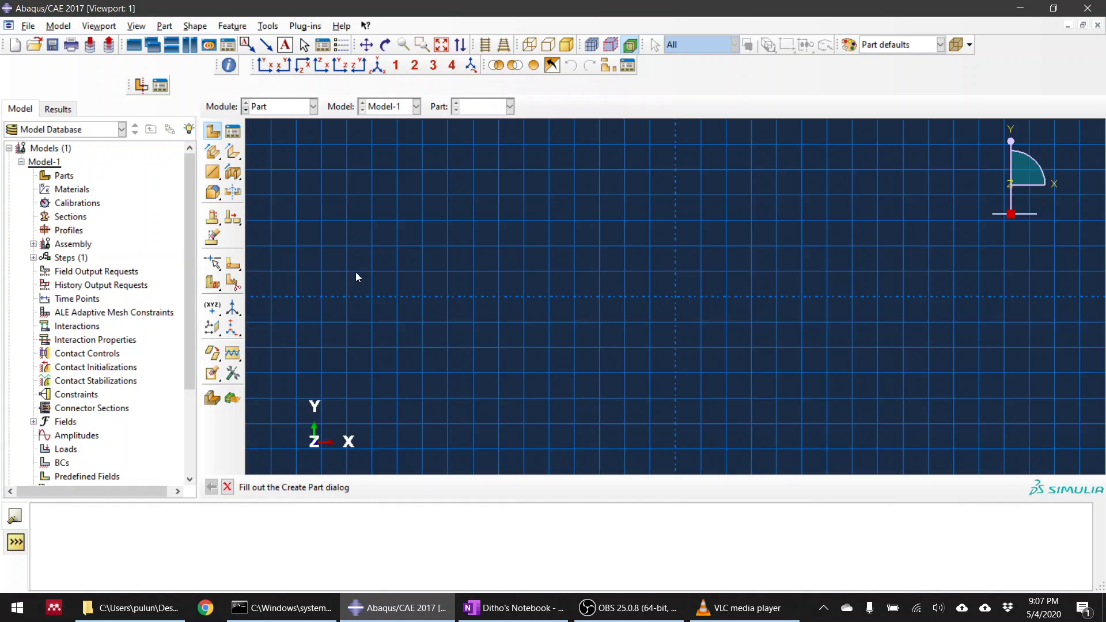
Sketch a rectangle from the origin to 300,300 and finish the sketch to generate the shell plate
left_click(234, 136)
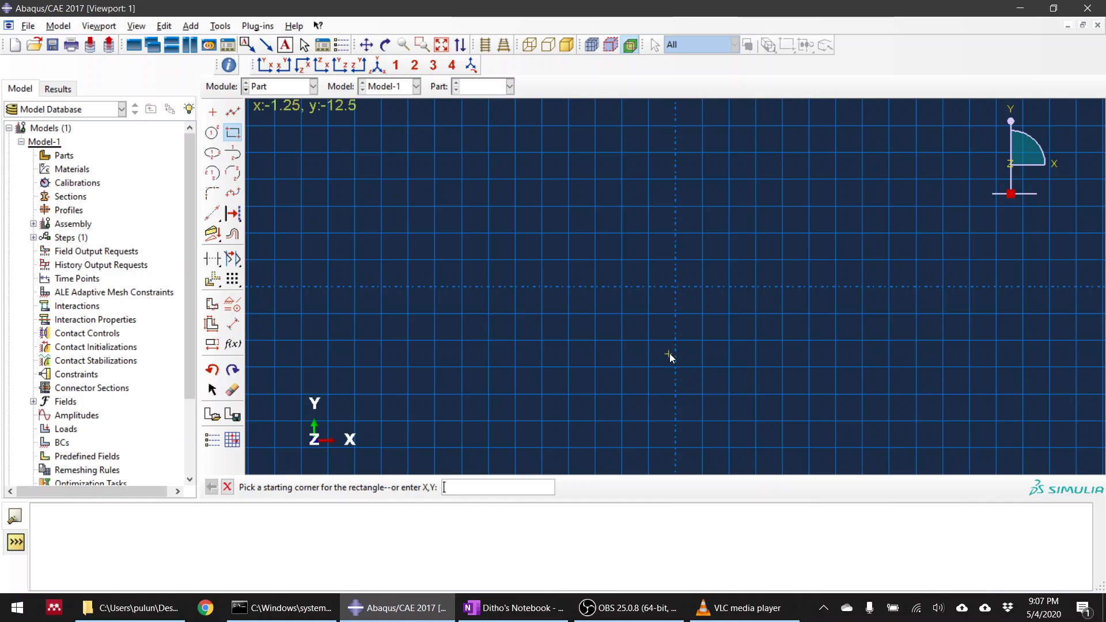
left_click(676, 287)
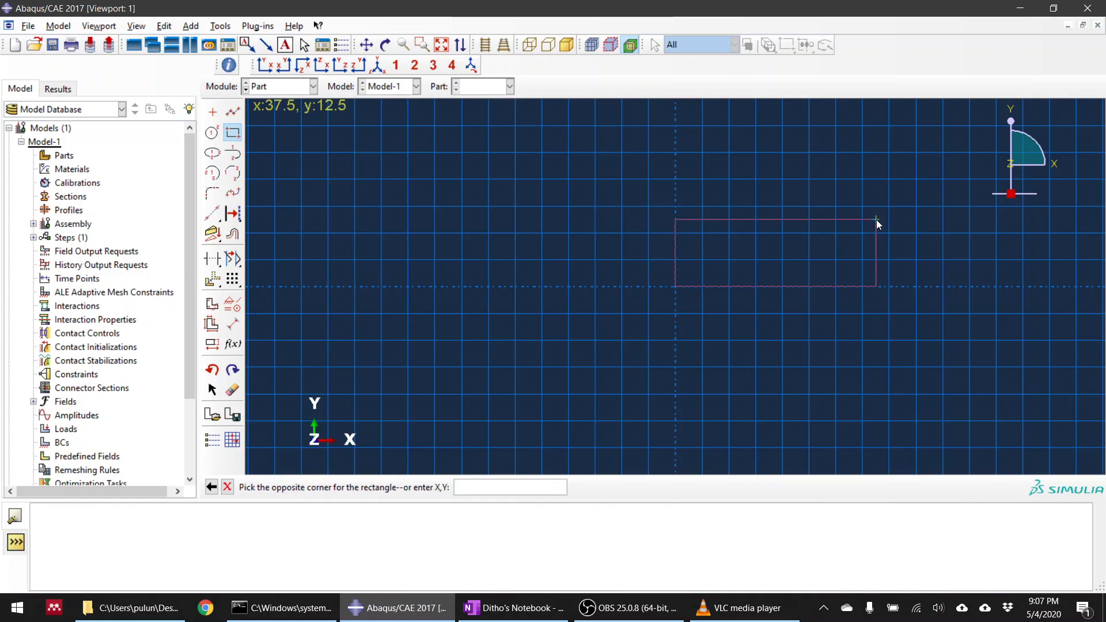
type("300")
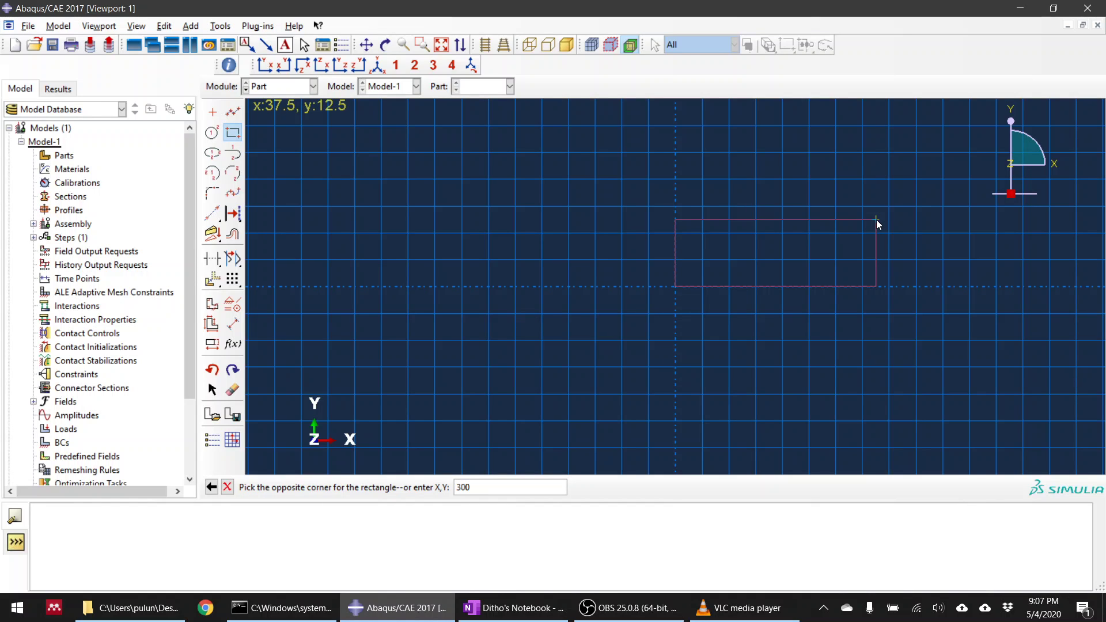
type(",300")
key("Return")
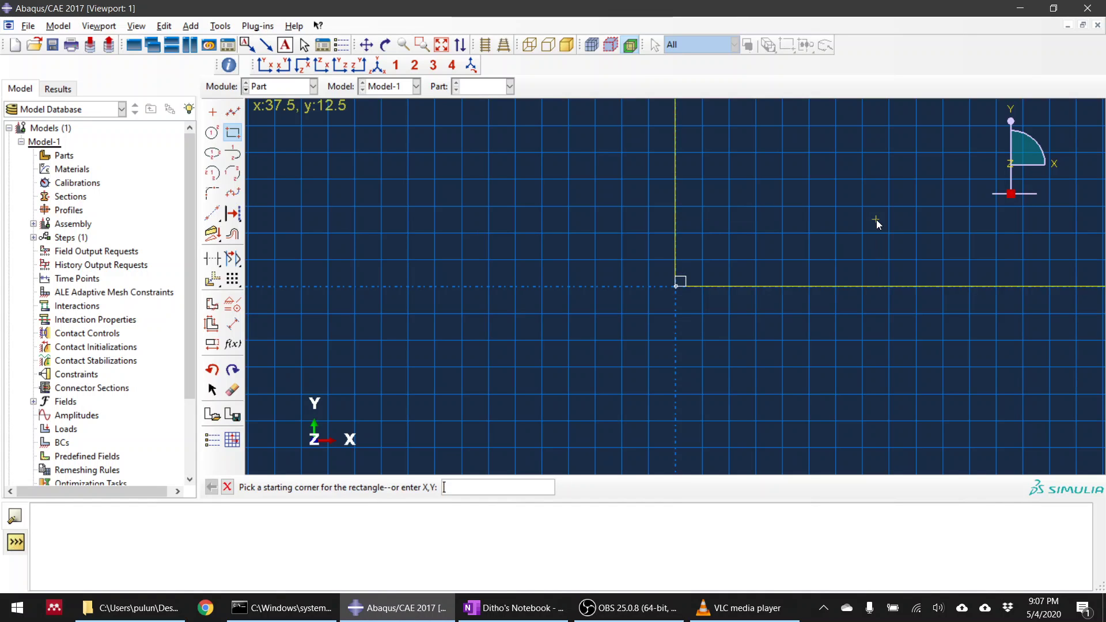
left_click(228, 488)
left_click(395, 491)
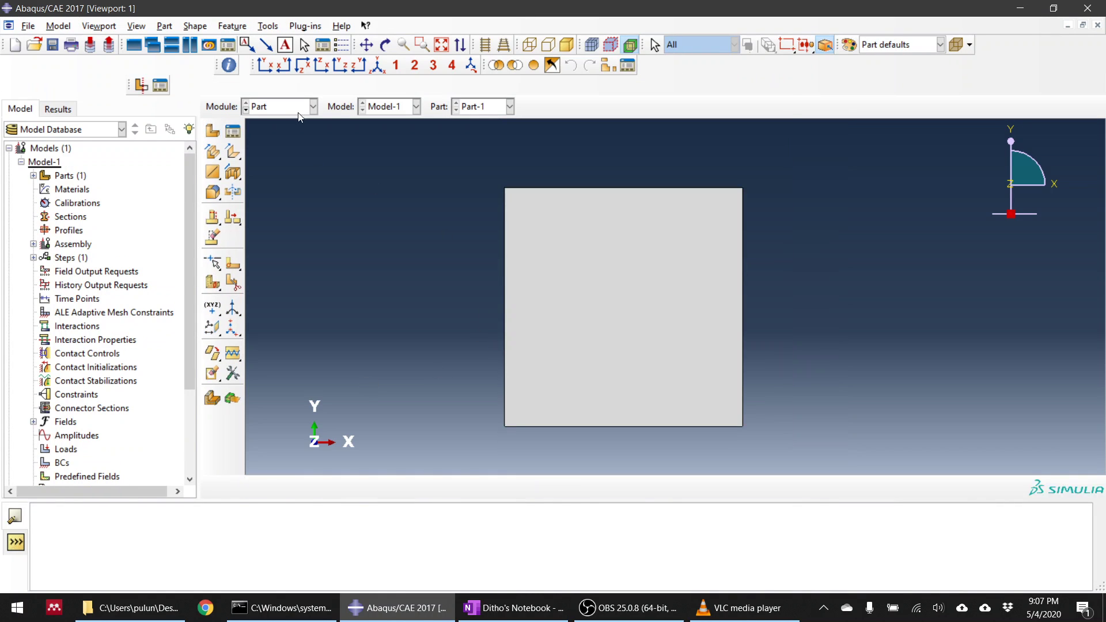
In the Property module, create Material-1 with elastic behavior of type Engineering Constants
left_click(298, 112)
left_click(293, 131)
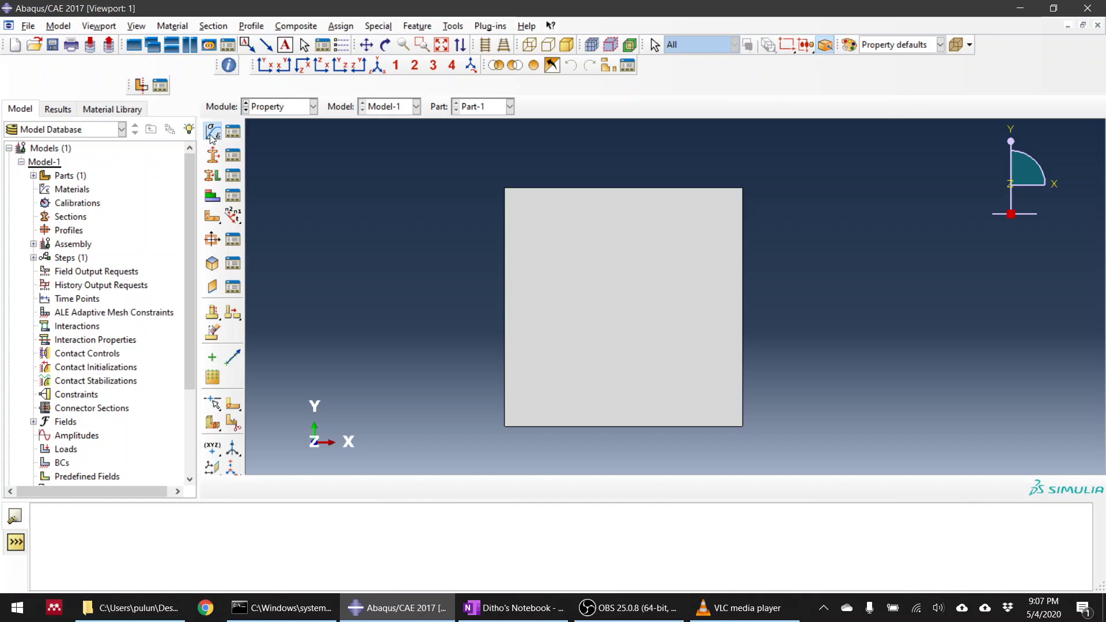
left_click(212, 134)
left_click(258, 203)
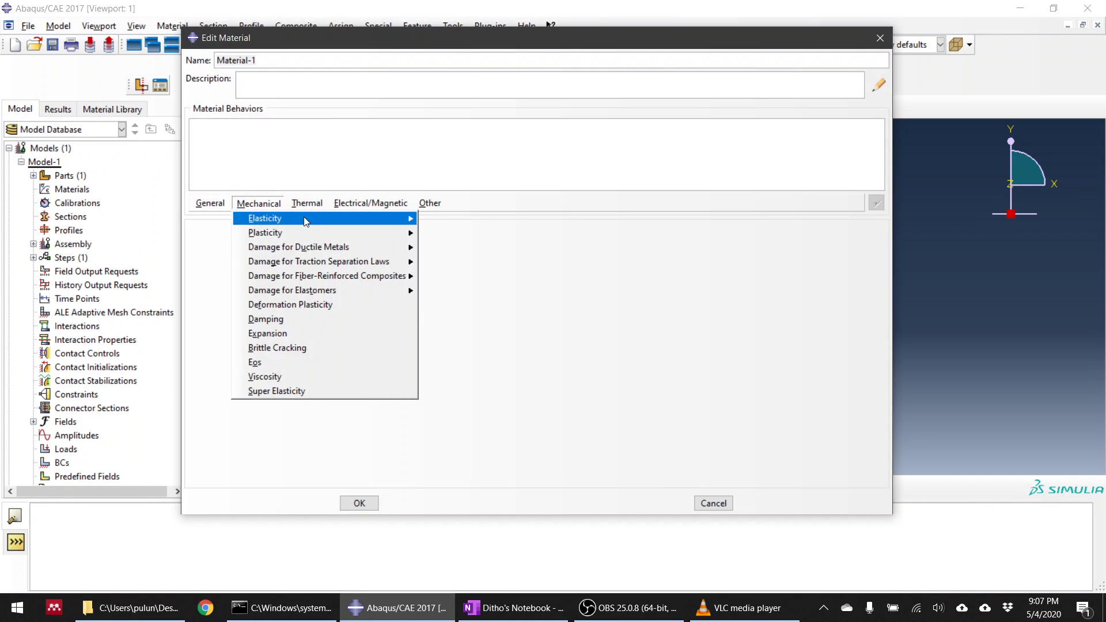
mouse_move(410, 219)
left_click(444, 219)
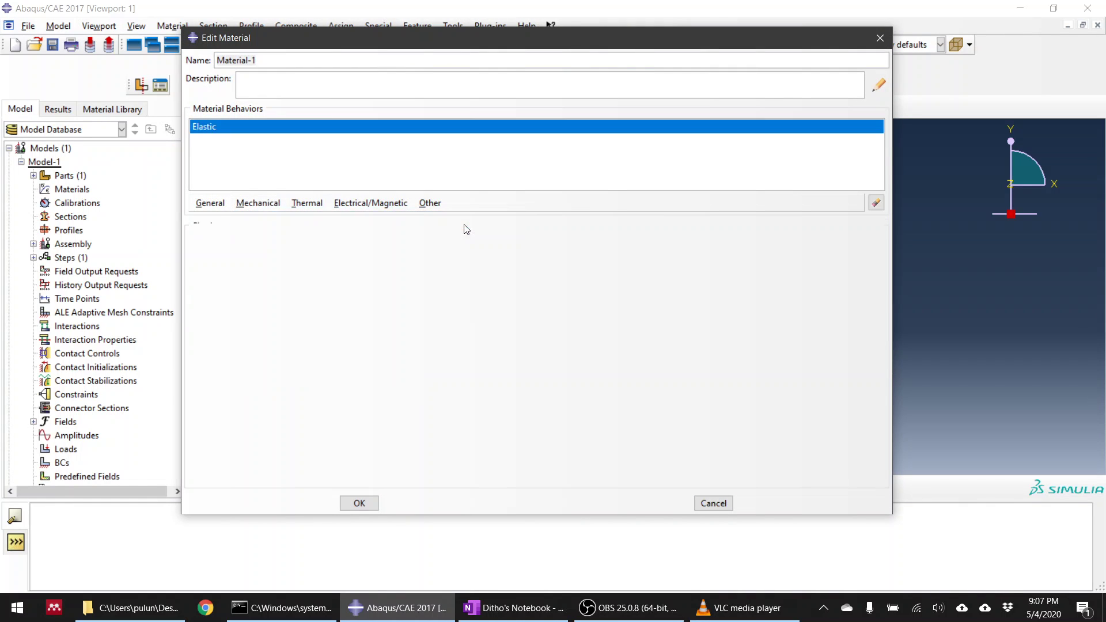
left_click(295, 248)
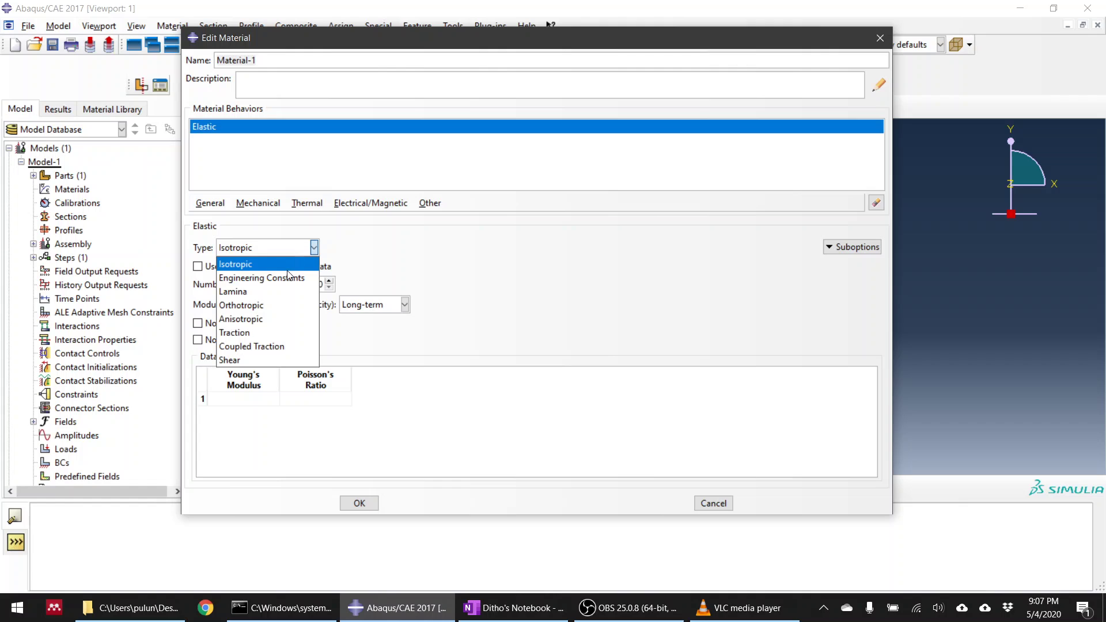
left_click(289, 277)
Set the material's elastic moduli to E1 34600, E2 4300 and E3 4300
left_click(255, 391)
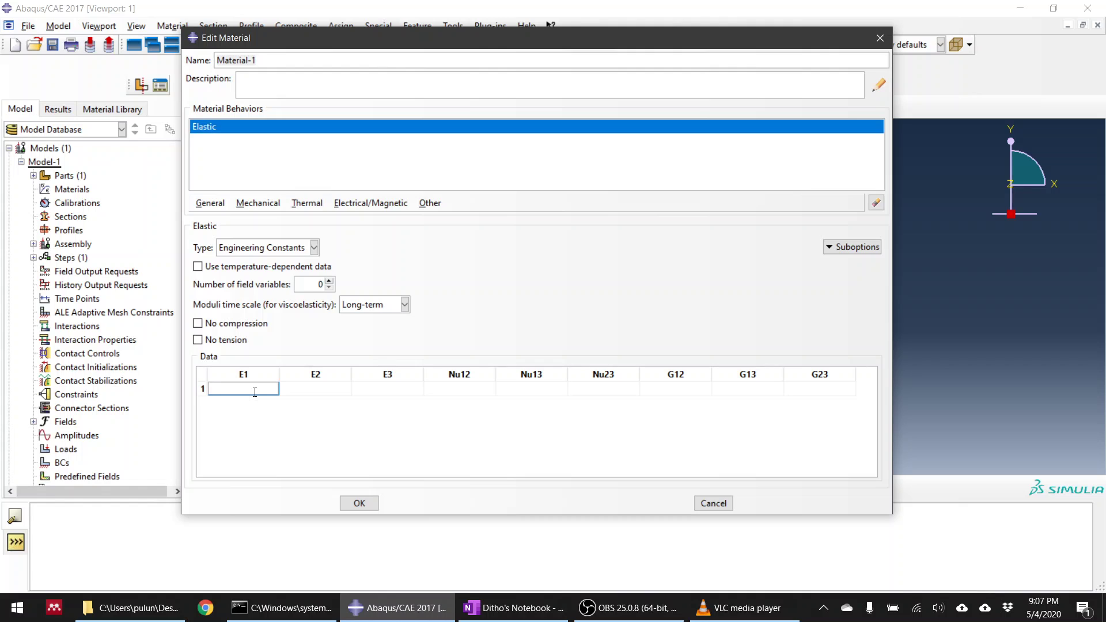
type("43")
key("BackSpace")
key("BackSpace")
type("34600")
key("Tab")
type("4300")
key("Tab")
type("4300")
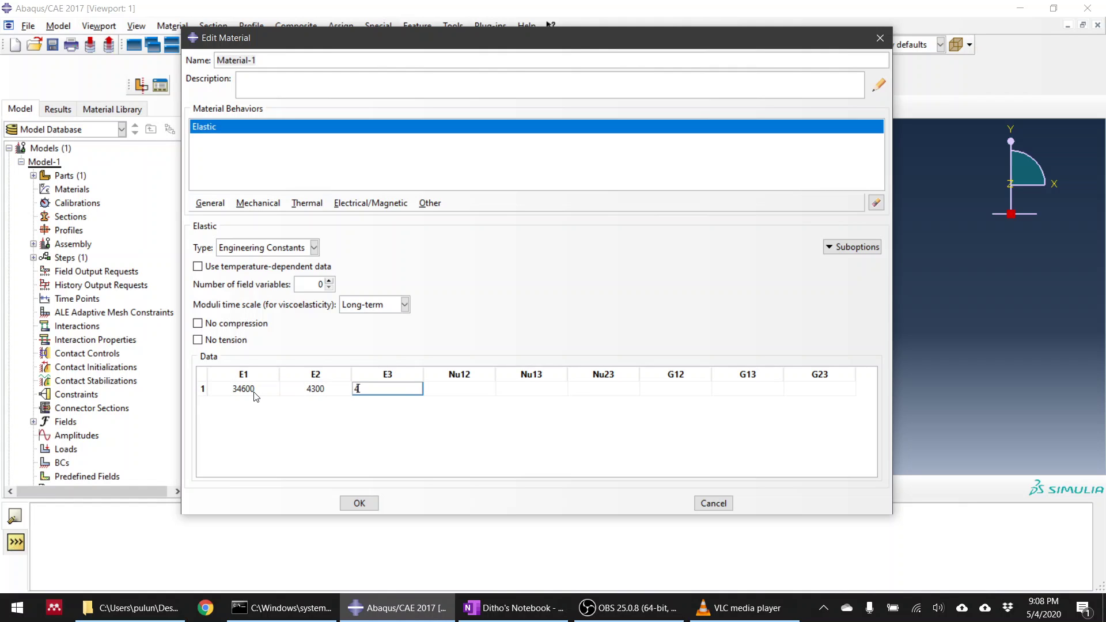
key("Tab")
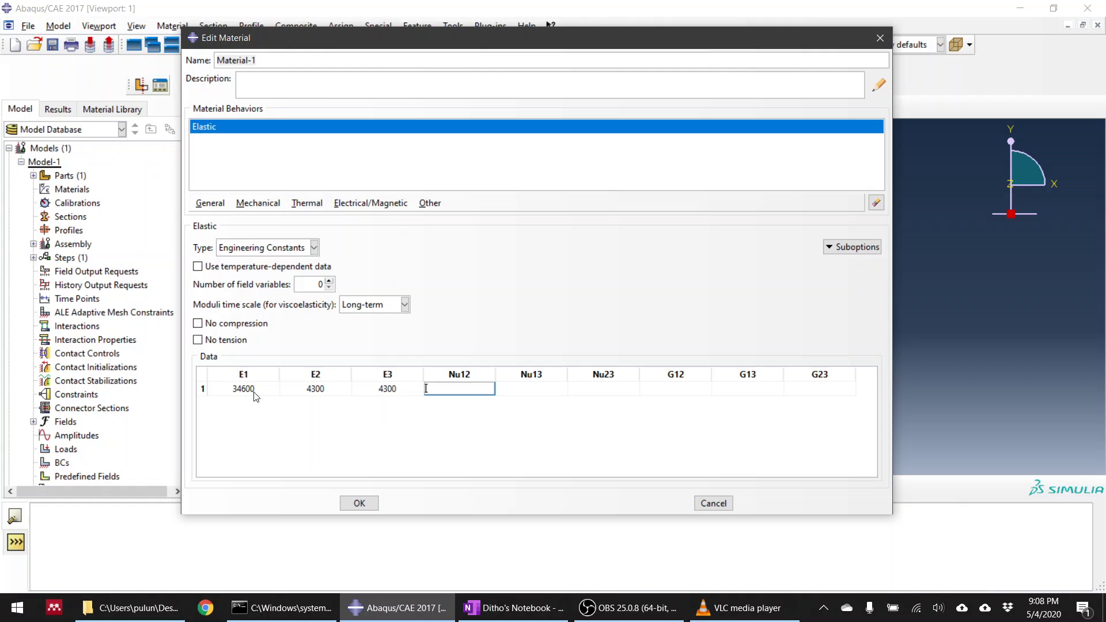
Set the Poisson's ratios to Nu12 0.38, Nu13 0.38 and Nu23 0.4
type("0.38")
key("Tab")
type("0.3")
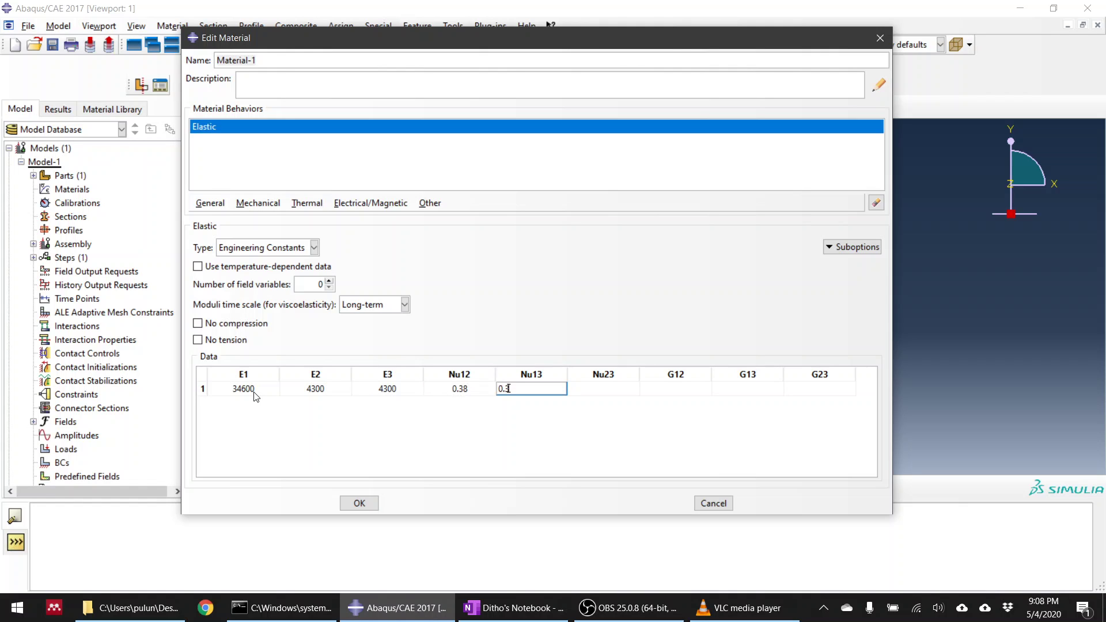
type("8")
key("Tab")
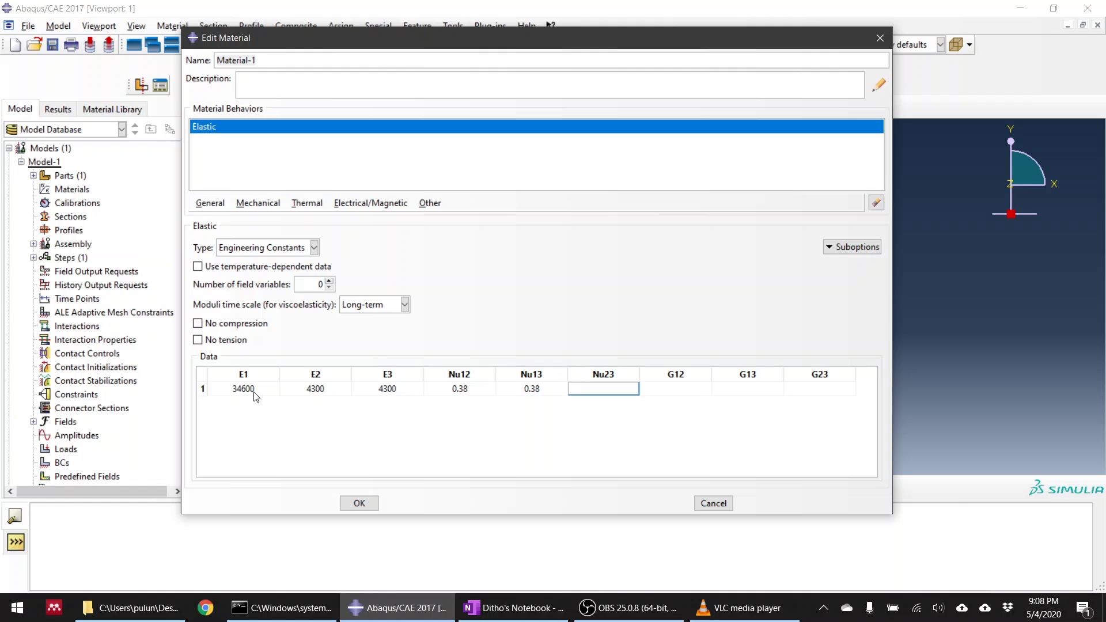
type("0.4")
Set the shear moduli to G12 1700, G13 1700 and G23 1450
left_click(682, 394)
type("1700")
key("Tab")
type("1700")
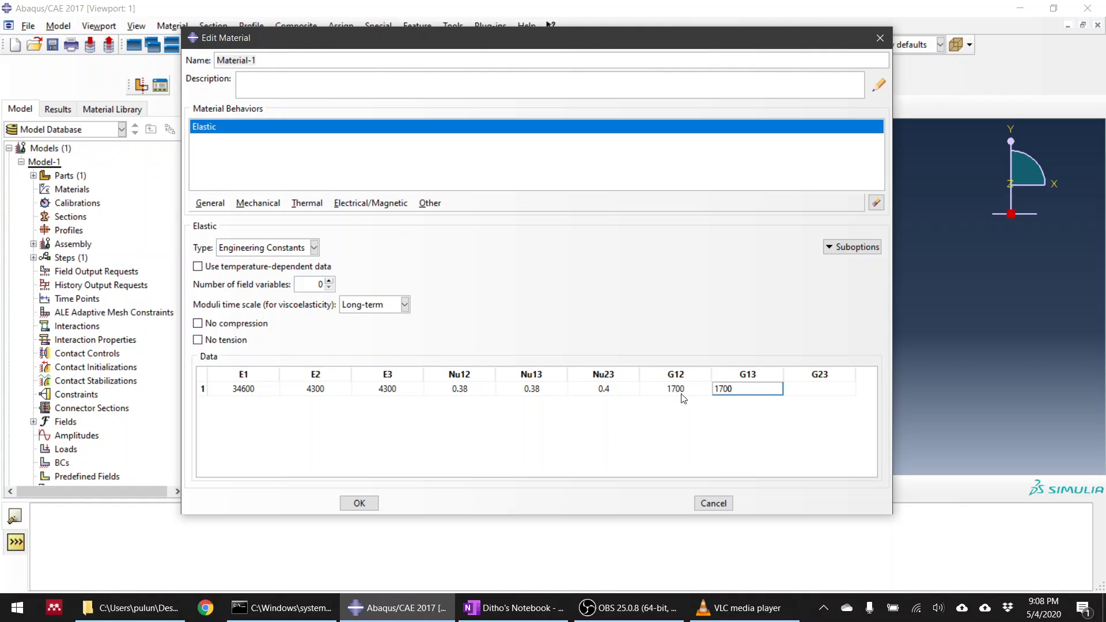
key("Tab")
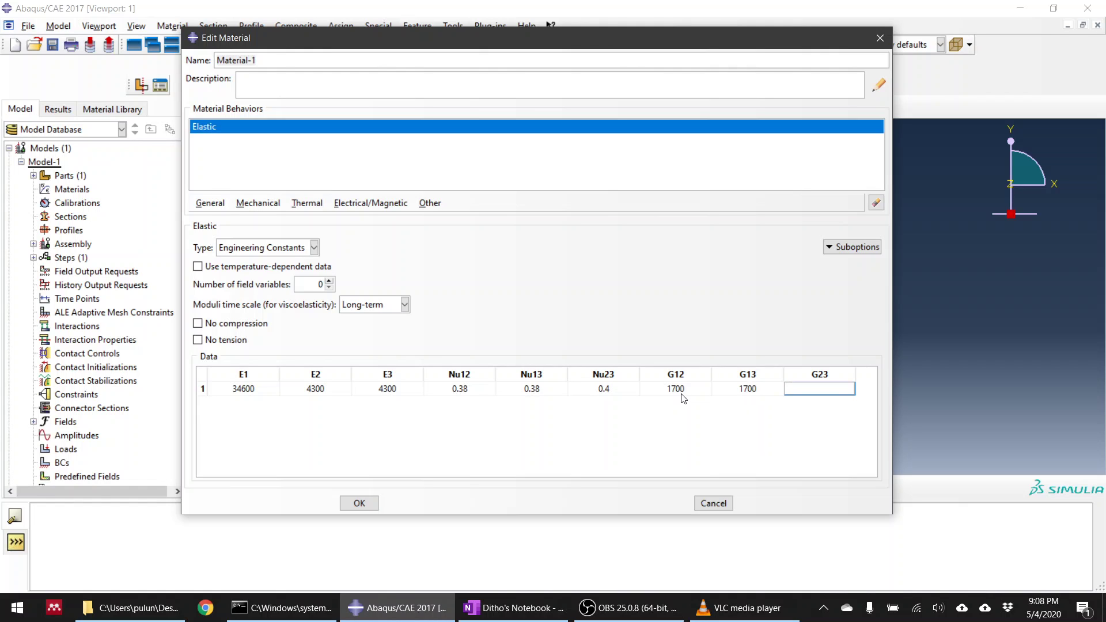
type("1450")
key("Return")
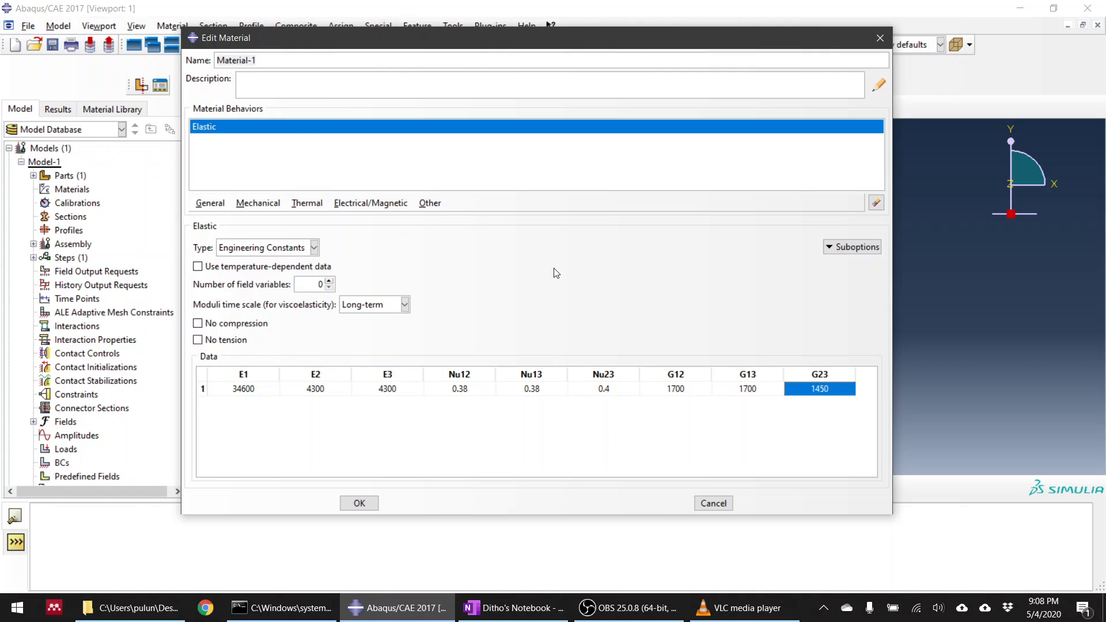
Add Hashin Damage for fiber-reinforced composites to the material's behaviors
left_click(258, 203)
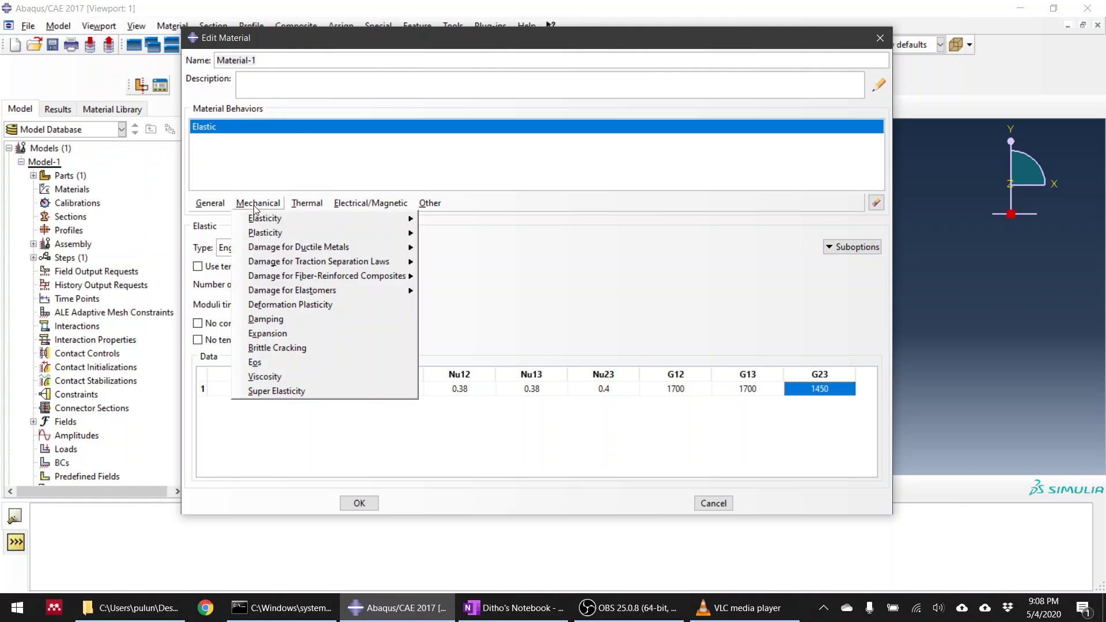
mouse_move(326, 297)
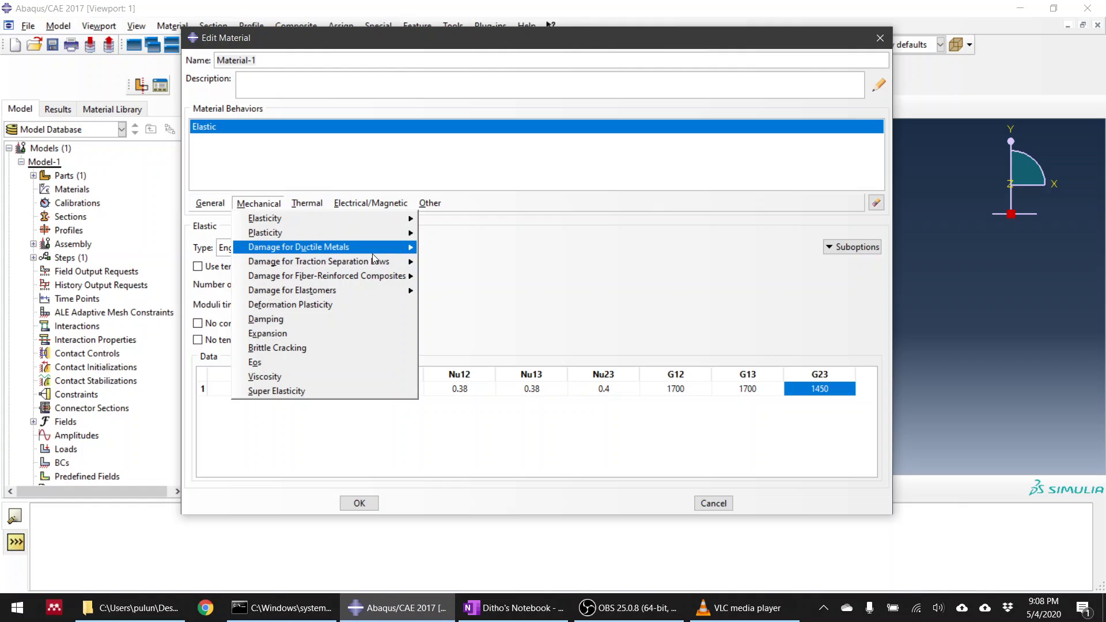
mouse_move(373, 266)
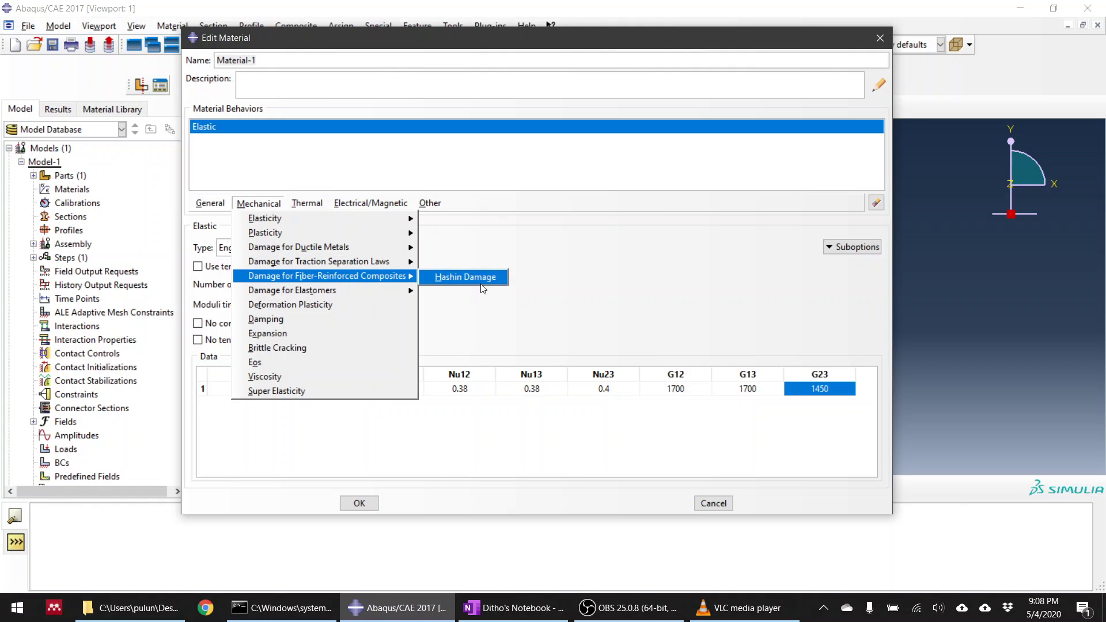
left_click(482, 282)
Set the Hashin longitudinal tensile strength to 700 and longitudinal compressive strength to 400, widening both columns to show their full headings
left_click(254, 344)
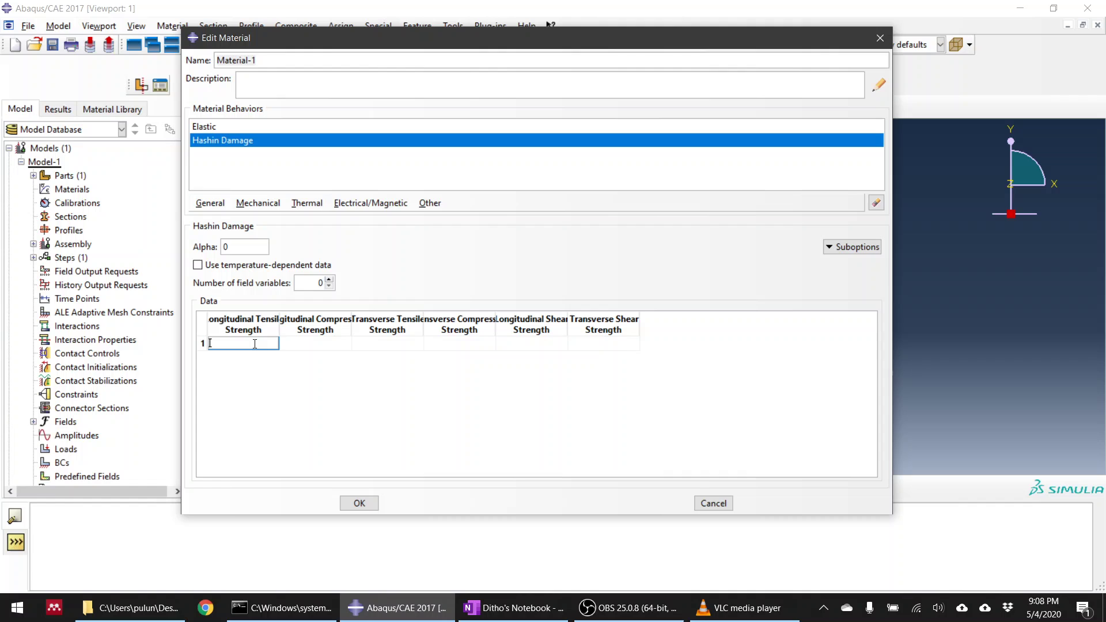
double_click(278, 324)
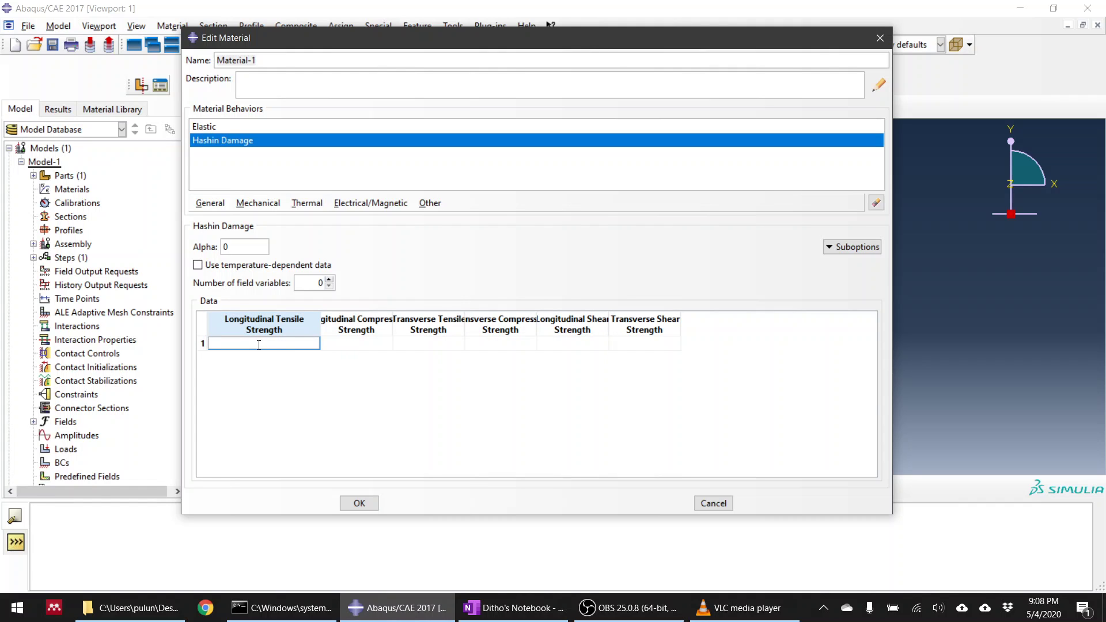
type("700")
left_click(364, 344)
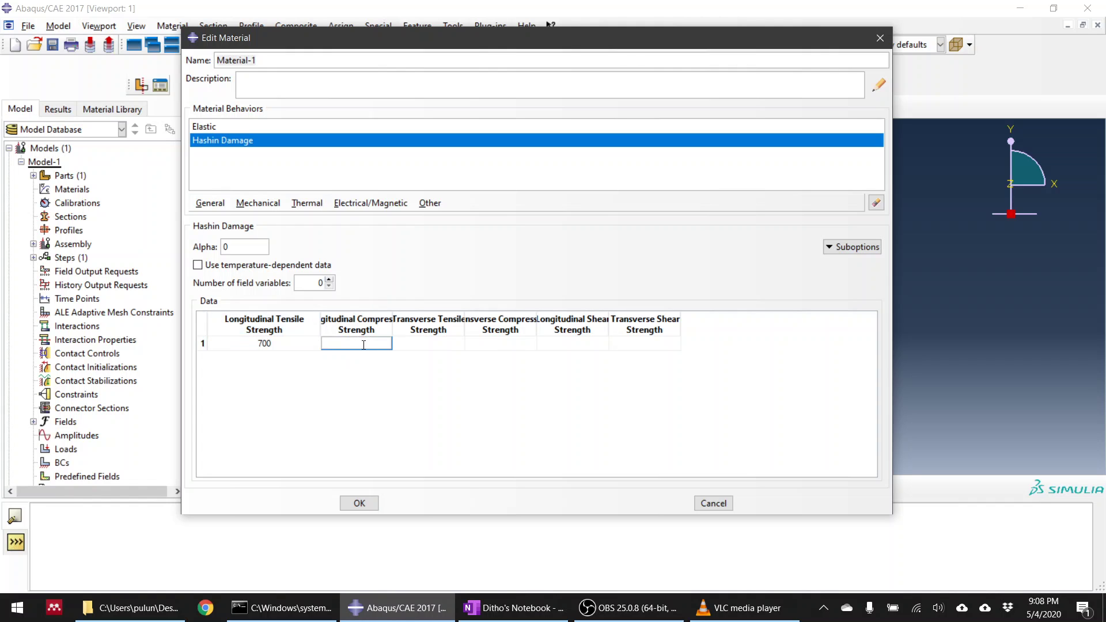
left_click_drag(392, 326, 433, 326)
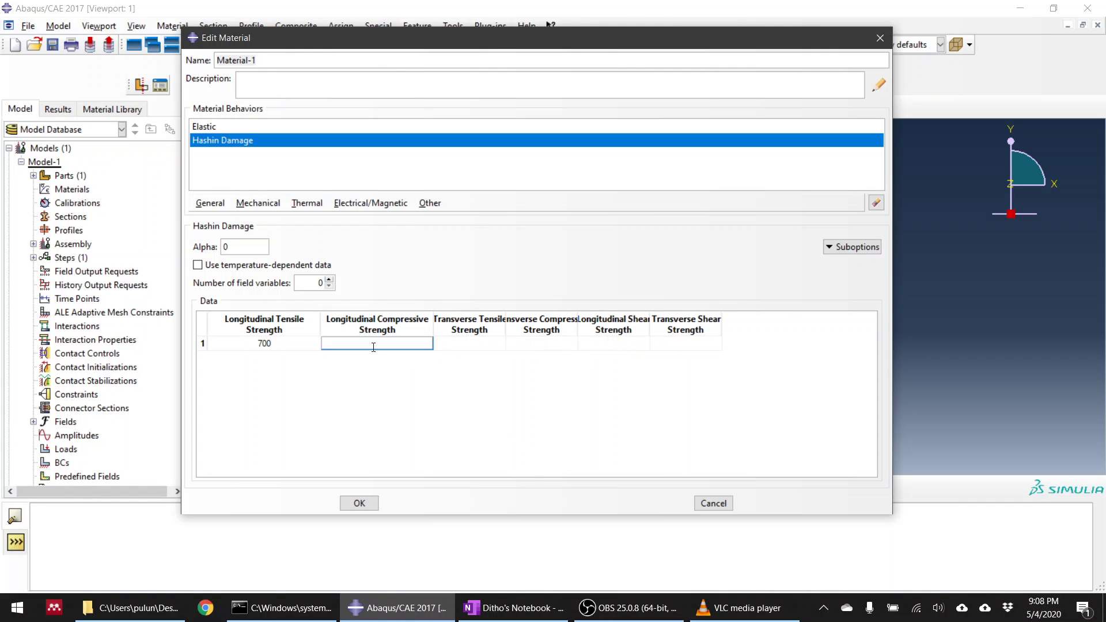
type("400")
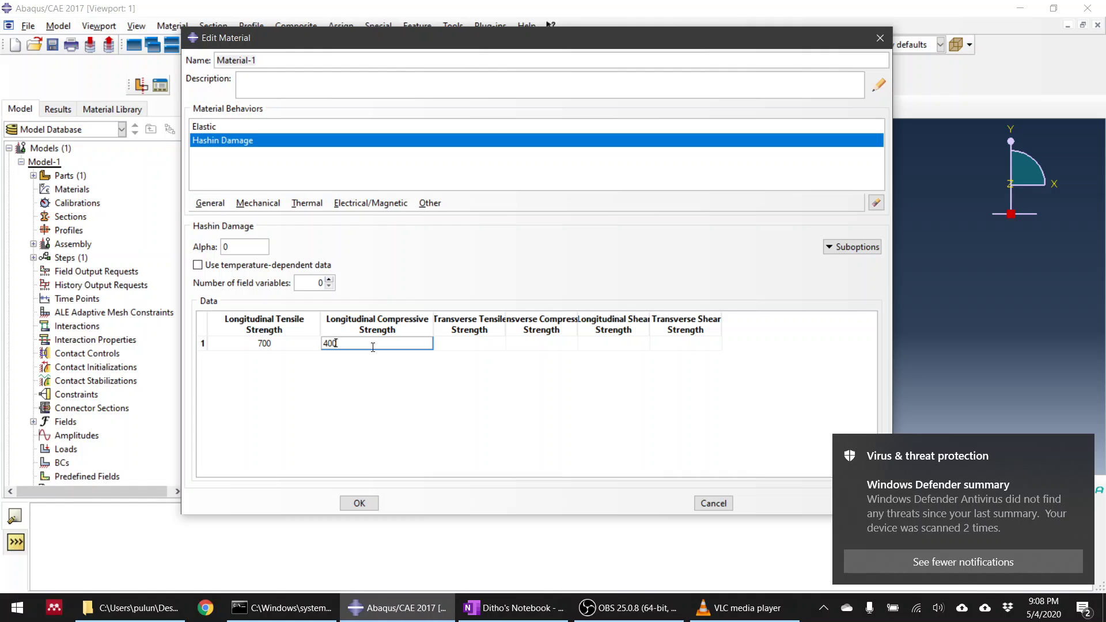
key("Return")
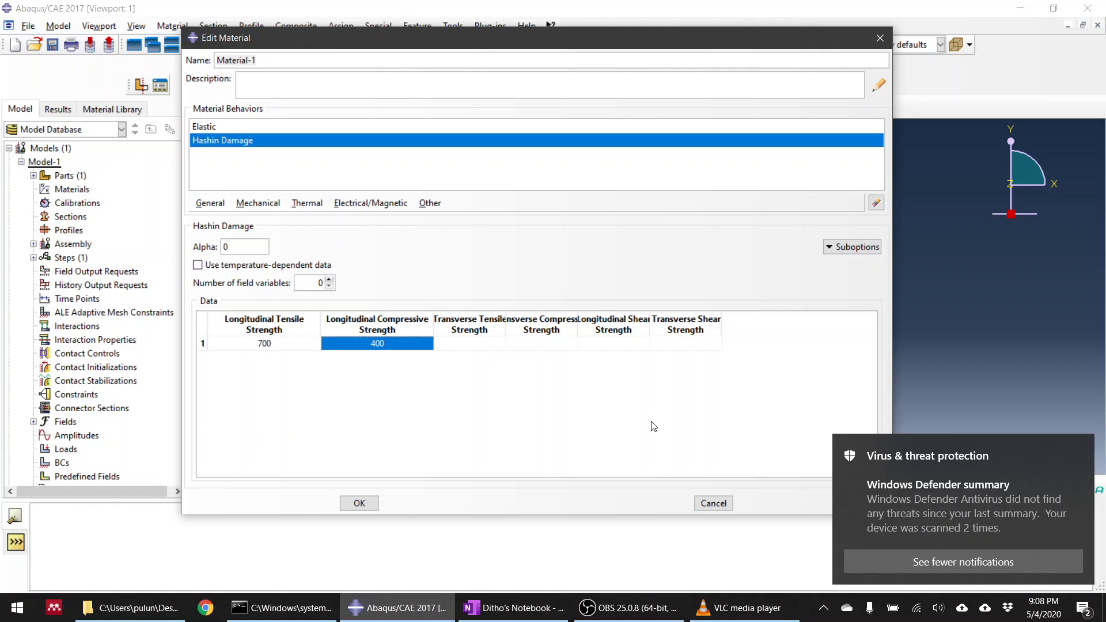
Set the Hashin transverse tensile strength to 17, transverse compressive strength to 60, and both longitudinal and transverse shear strengths to 35
left_click(462, 346)
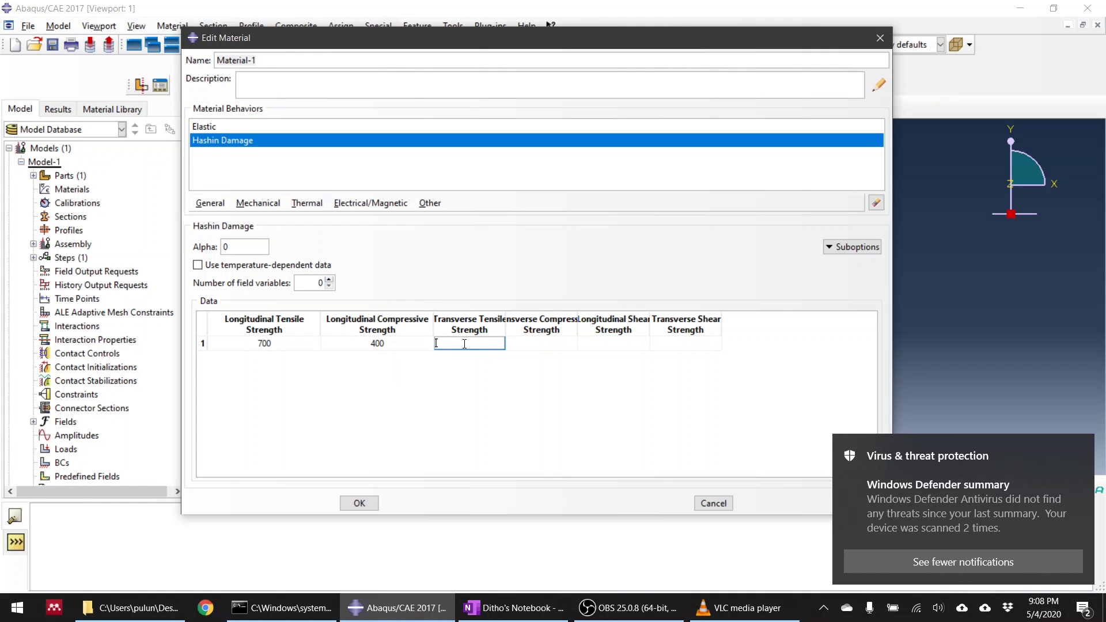
type("17")
left_click(533, 346)
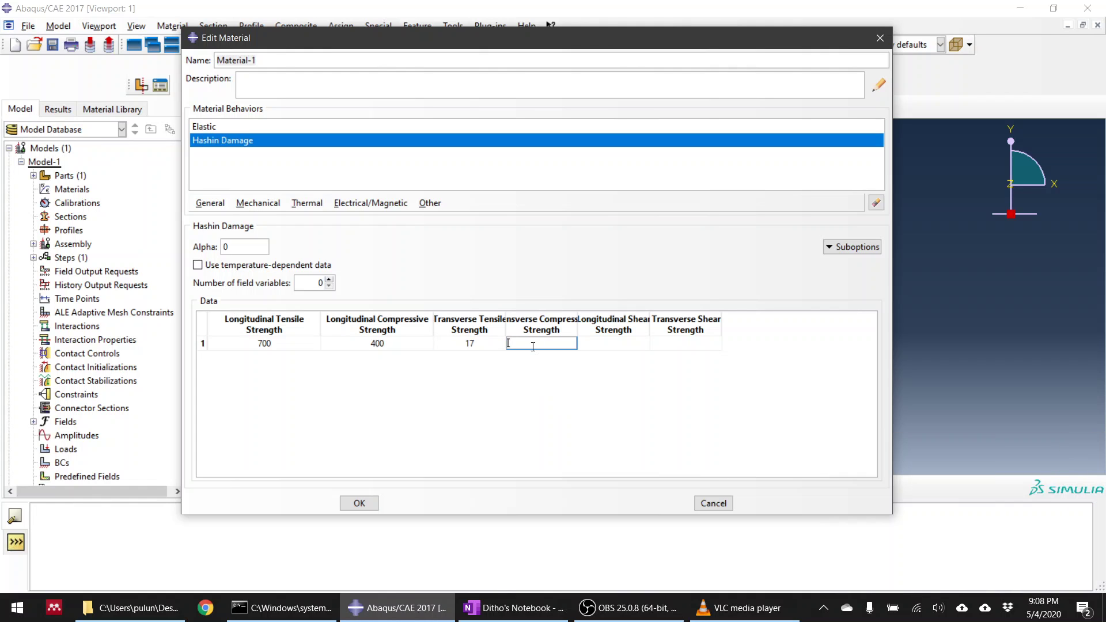
type("60")
left_click(634, 349)
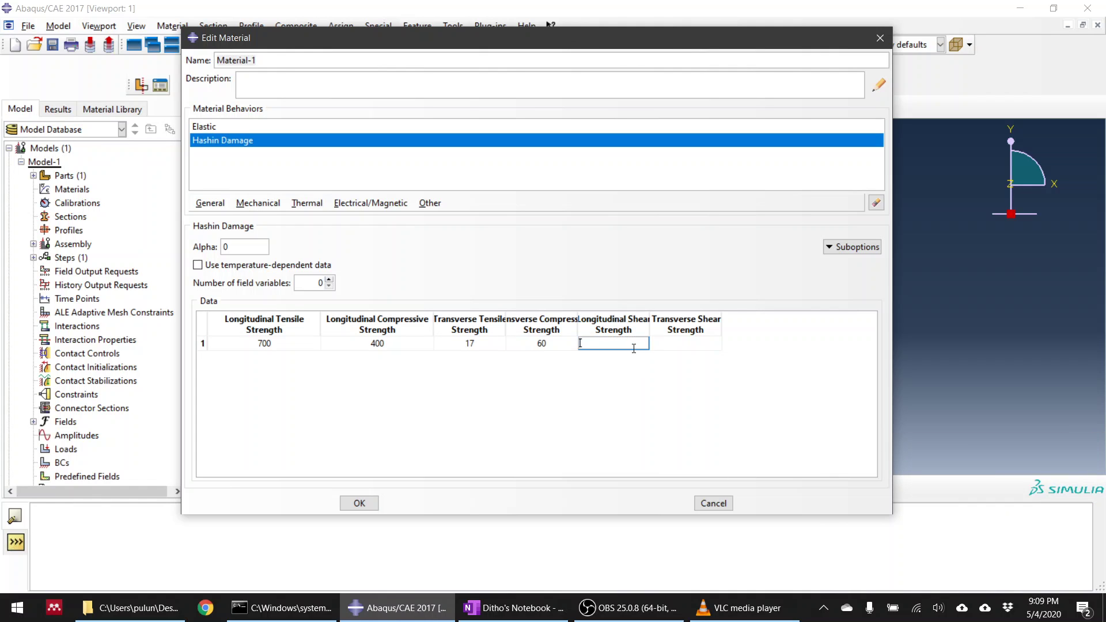
type("35")
left_click(688, 342)
type("35")
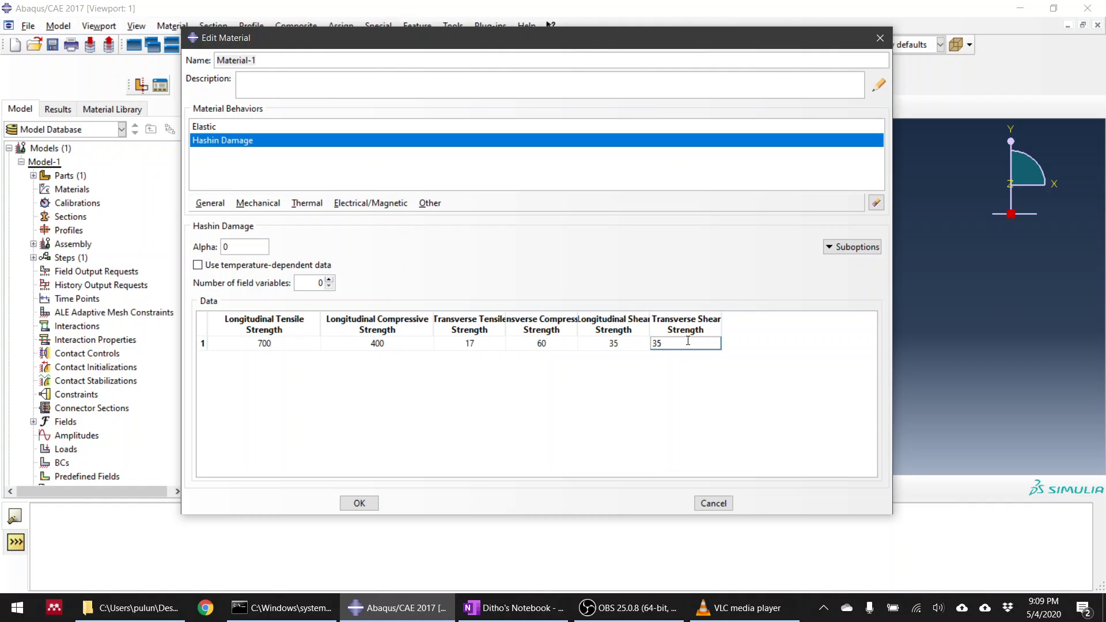
left_click(585, 401)
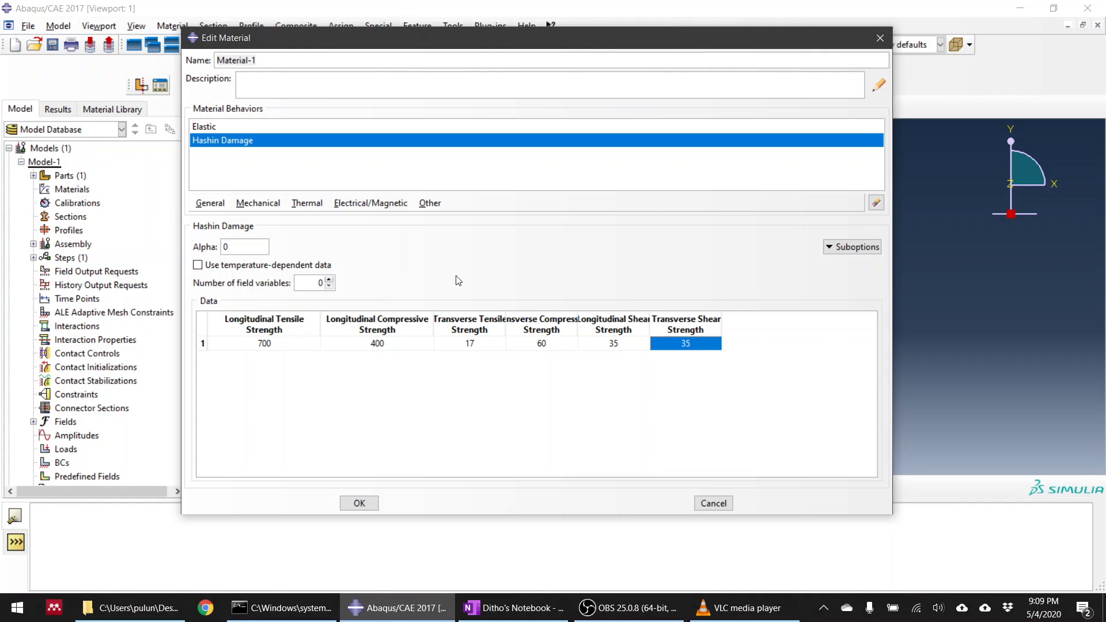
Add Damage Evolution to the Hashin damage with fracture energies of 10 longitudinal tensile, 4 longitudinal compressive, 0.25 transverse tensile and 1 transverse compressive
left_click(834, 248)
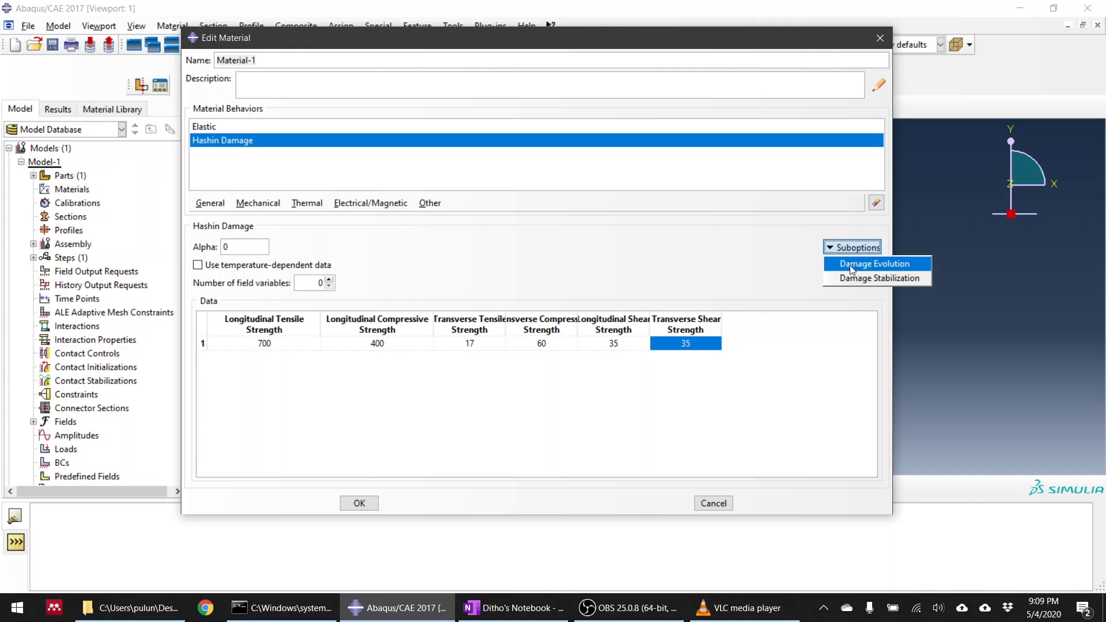
left_click(849, 265)
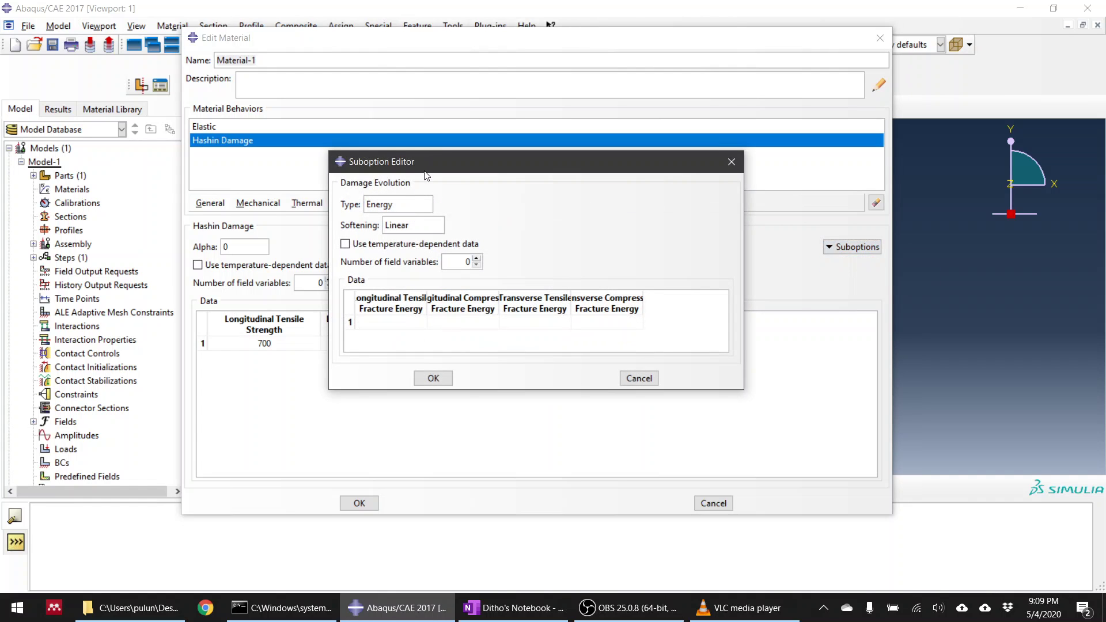
left_click_drag(426, 175, 797, 279)
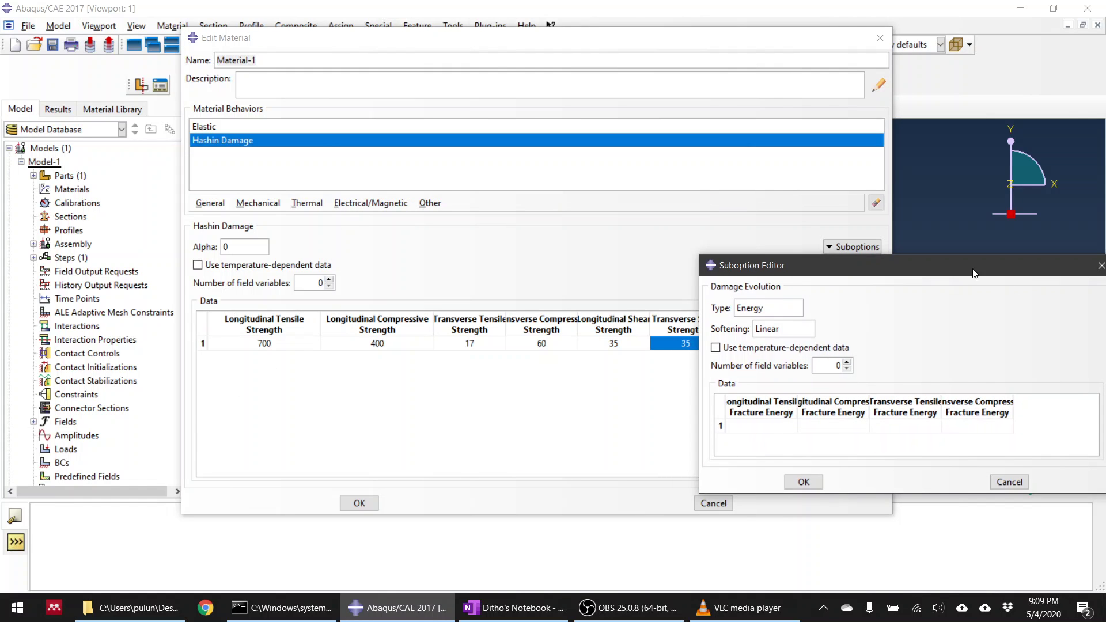
left_click_drag(971, 268, 527, 133)
left_click(317, 294)
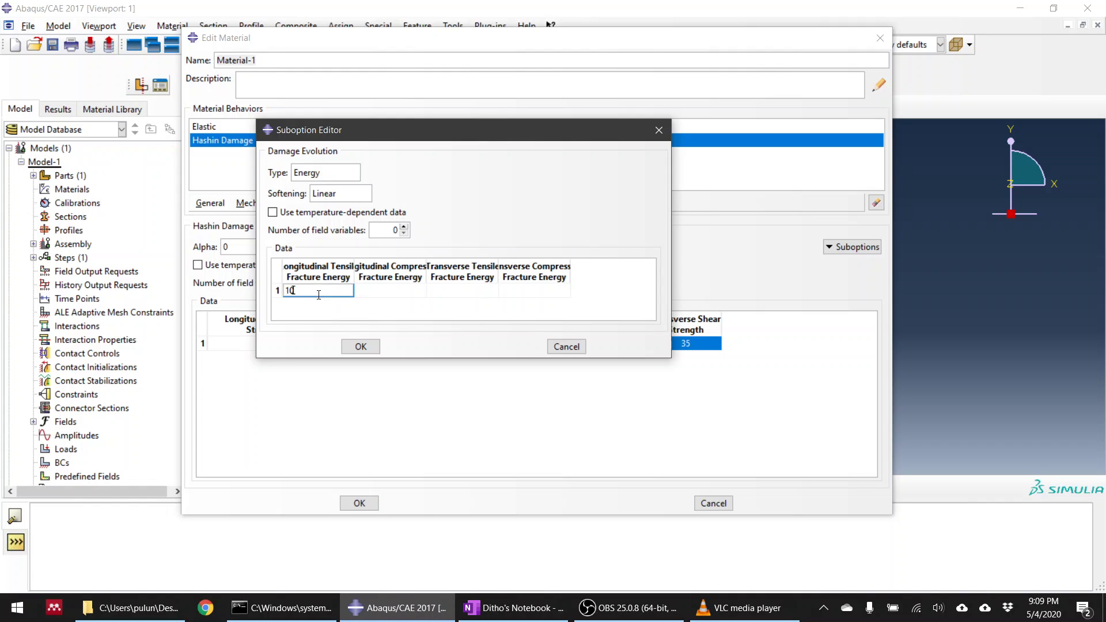
key("Tab")
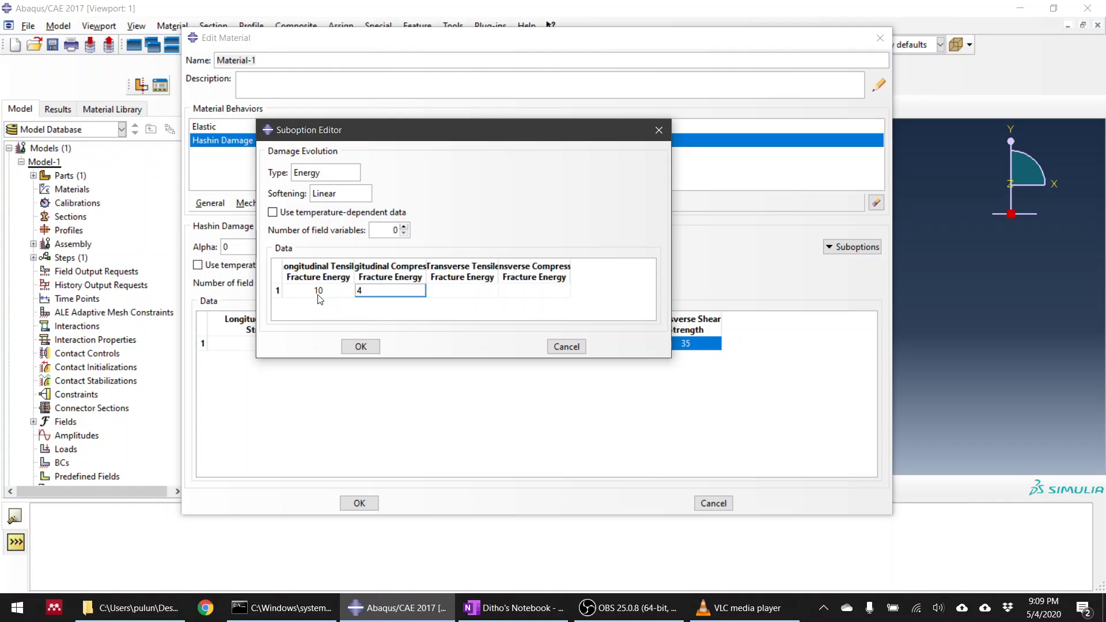
key("Tab")
type("0.")
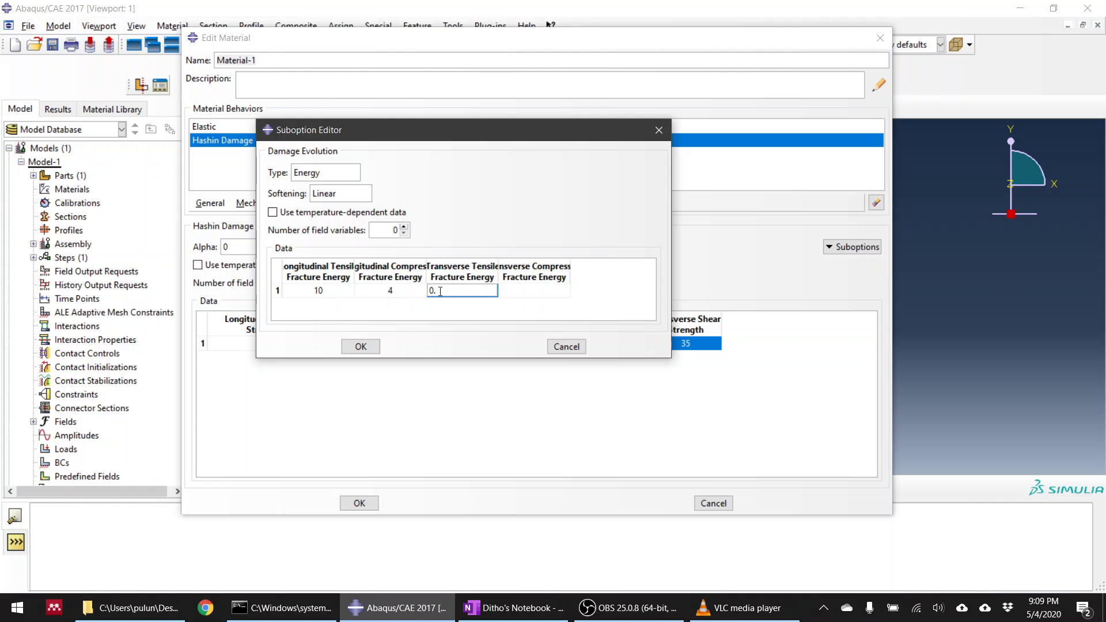
type("25")
key("Tab")
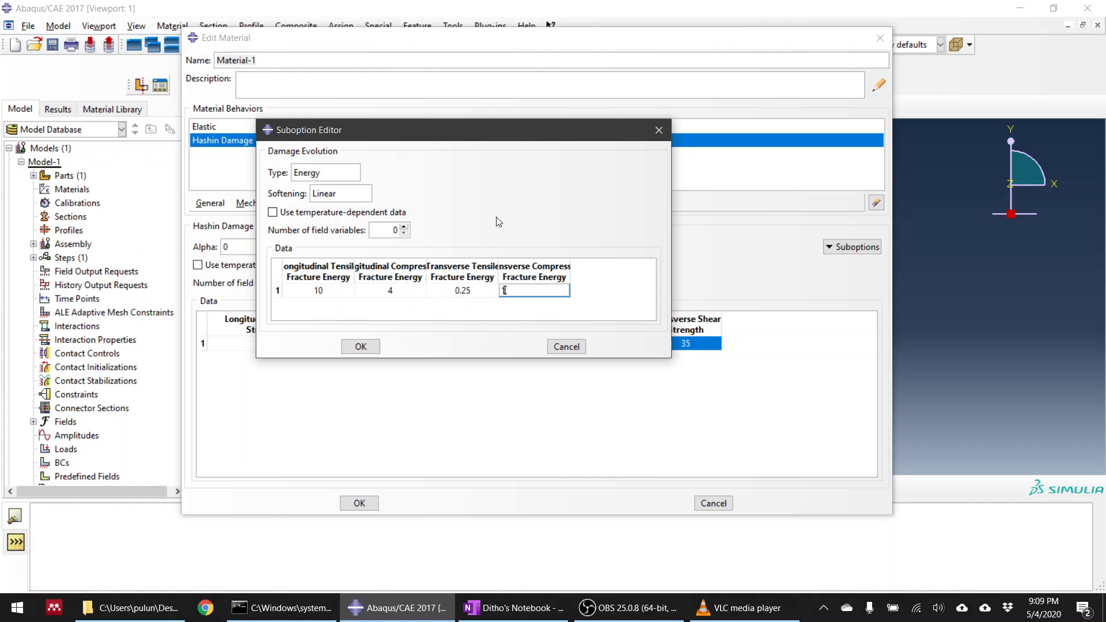
key("Return")
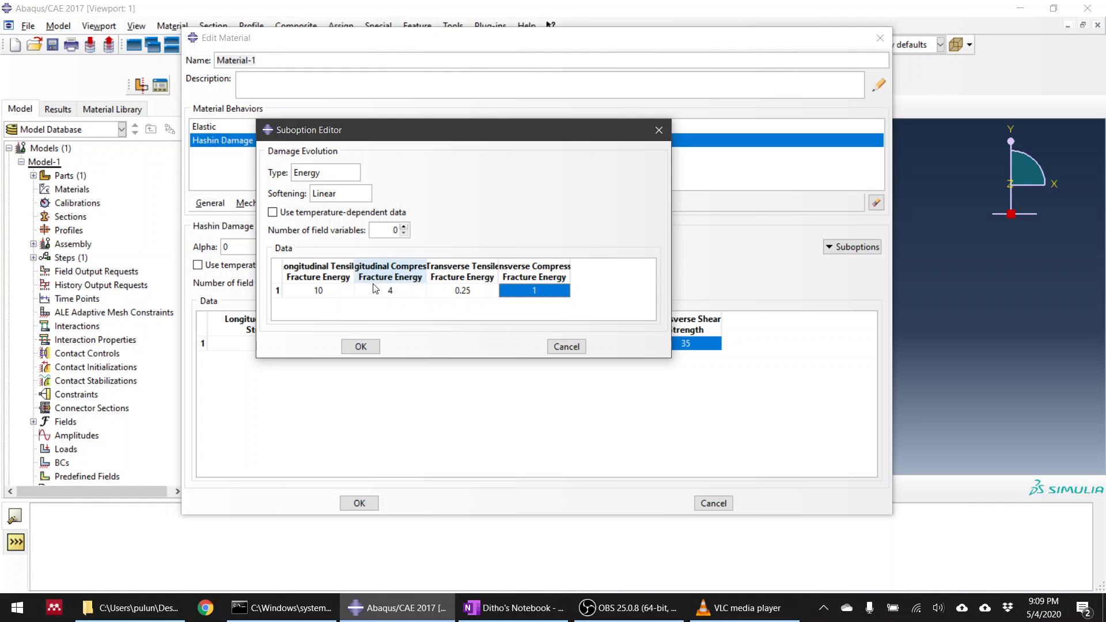
left_click(360, 347)
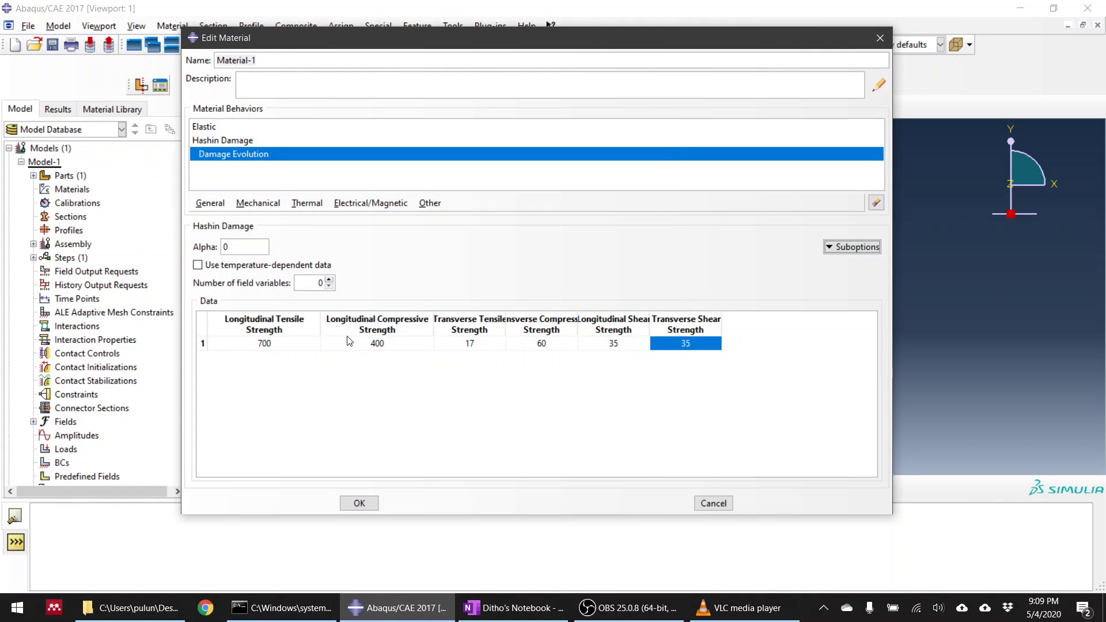
Add Damage Stabilization to the Hashin damage with a longitudinal tensile viscosity coefficient of 0.001, filling in the longitudinal compressive coefficient too
left_click(853, 247)
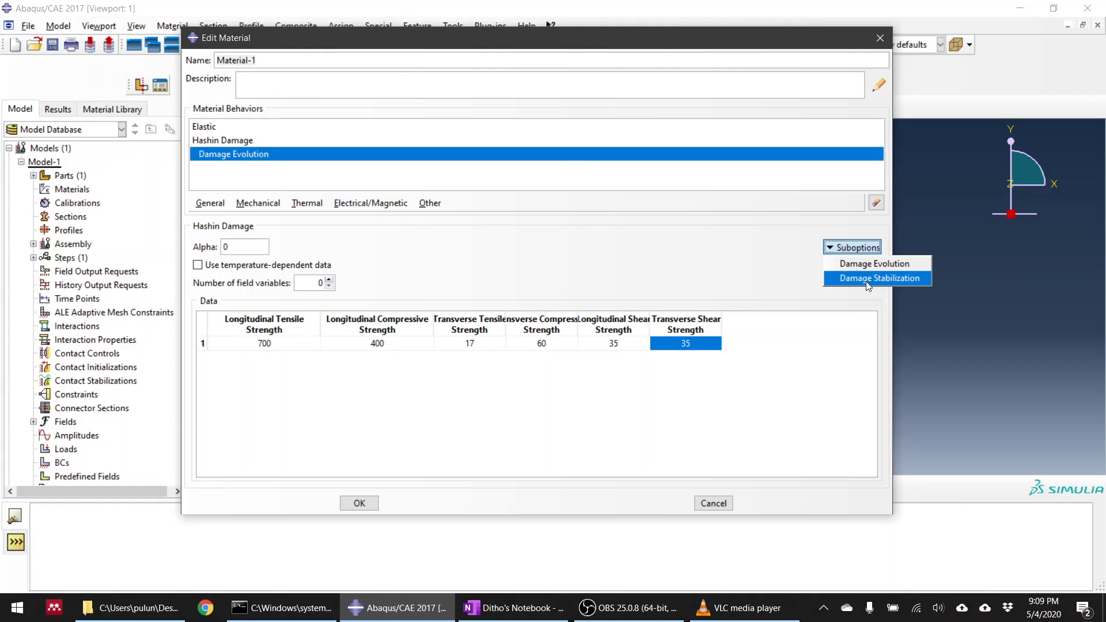
left_click(867, 279)
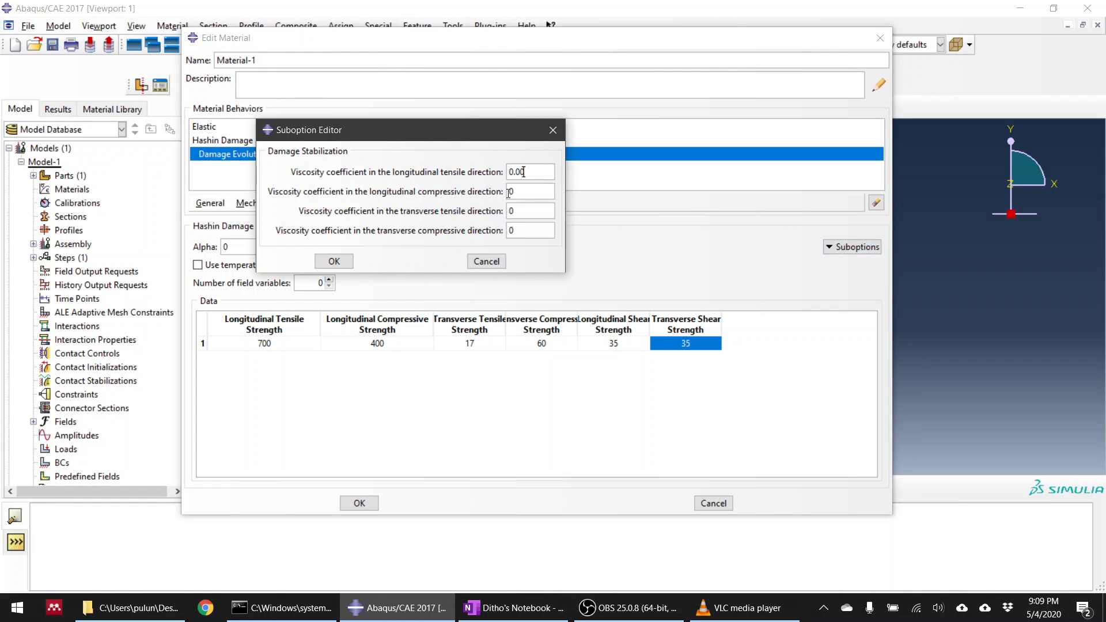
type("0.001")
key("Tab")
type("0.00")
key("Tab")
left_click(333, 262)
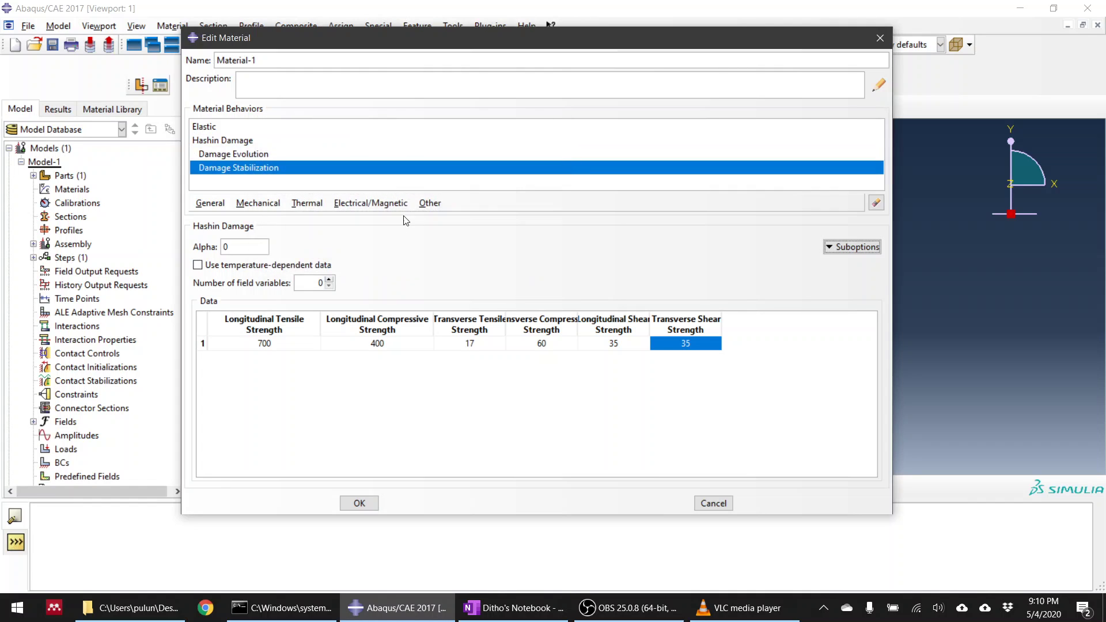
Save the Material-1 definition and check the list of the model's materials
left_click(359, 503)
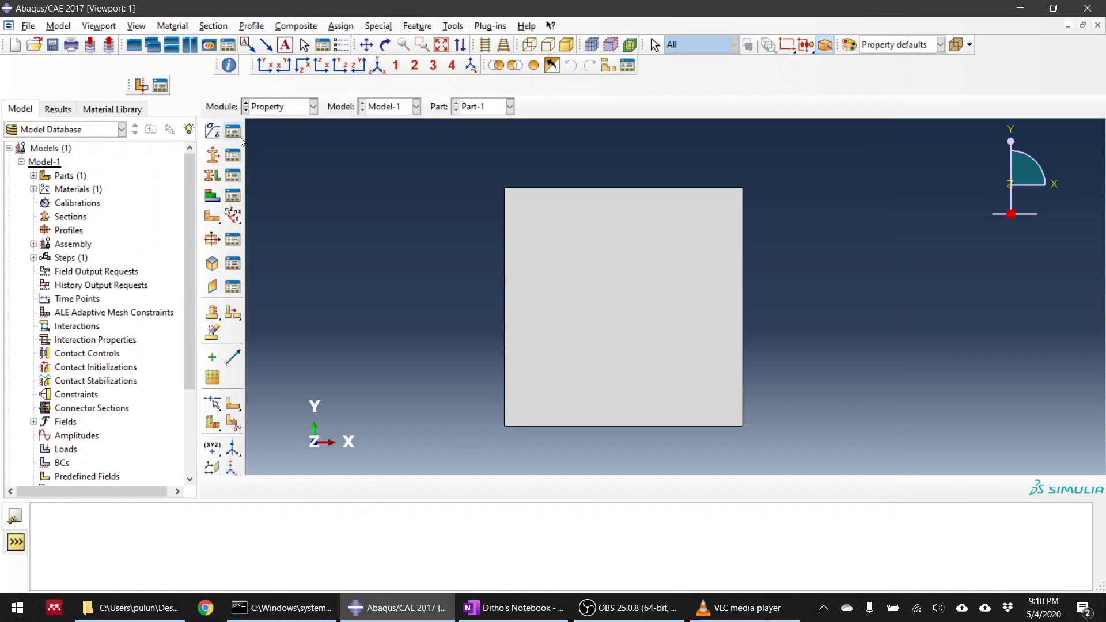
left_click(237, 134)
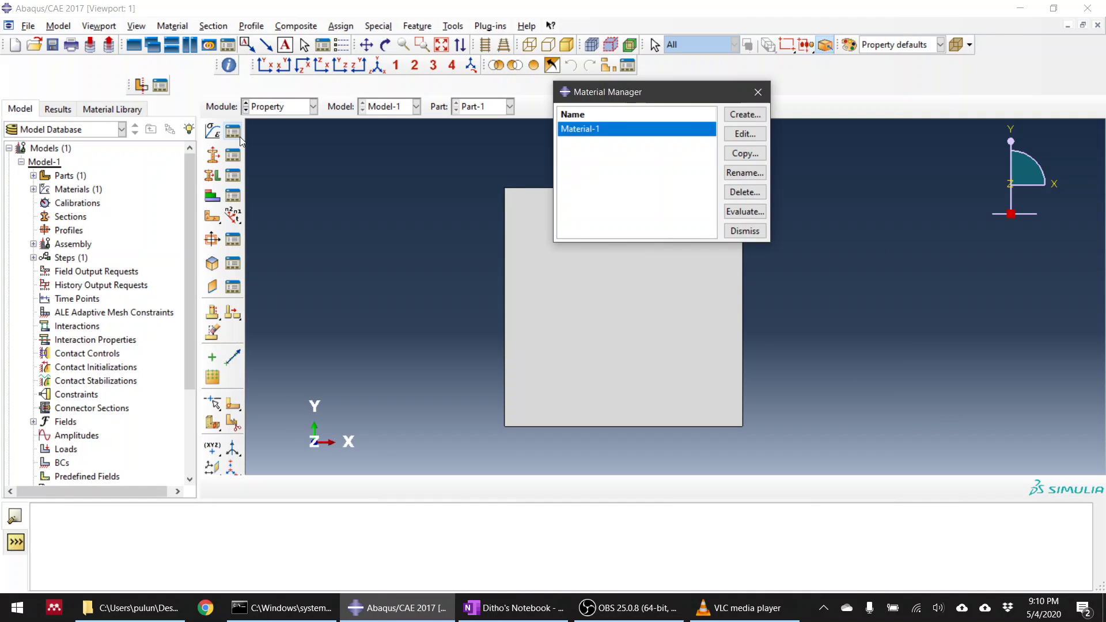
left_click(747, 232)
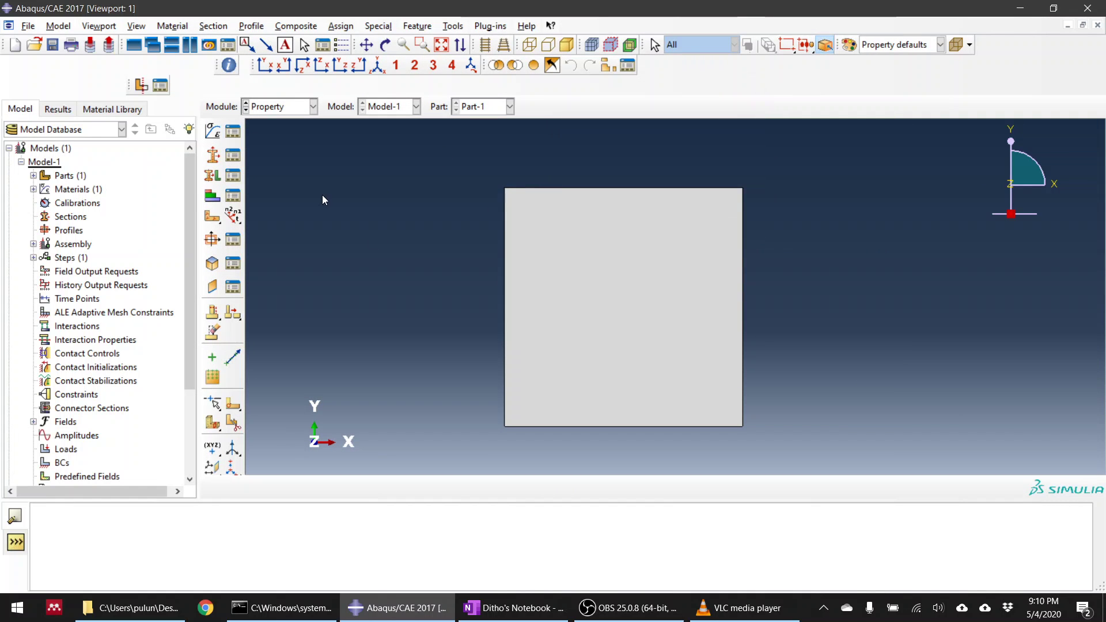
left_click(214, 155)
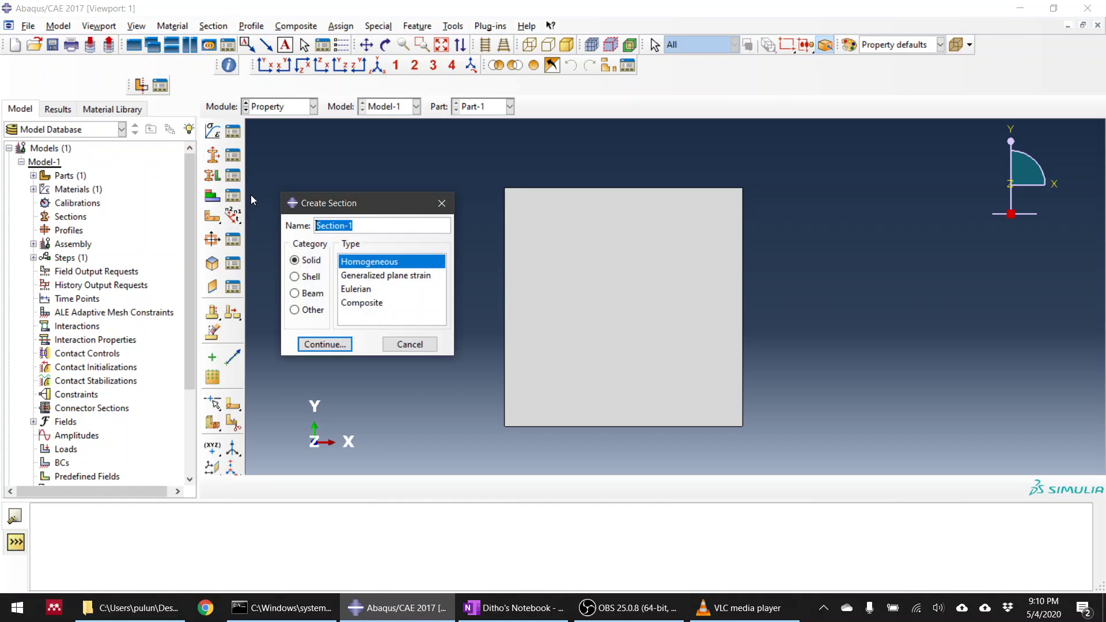
left_click(297, 277)
left_click(356, 277)
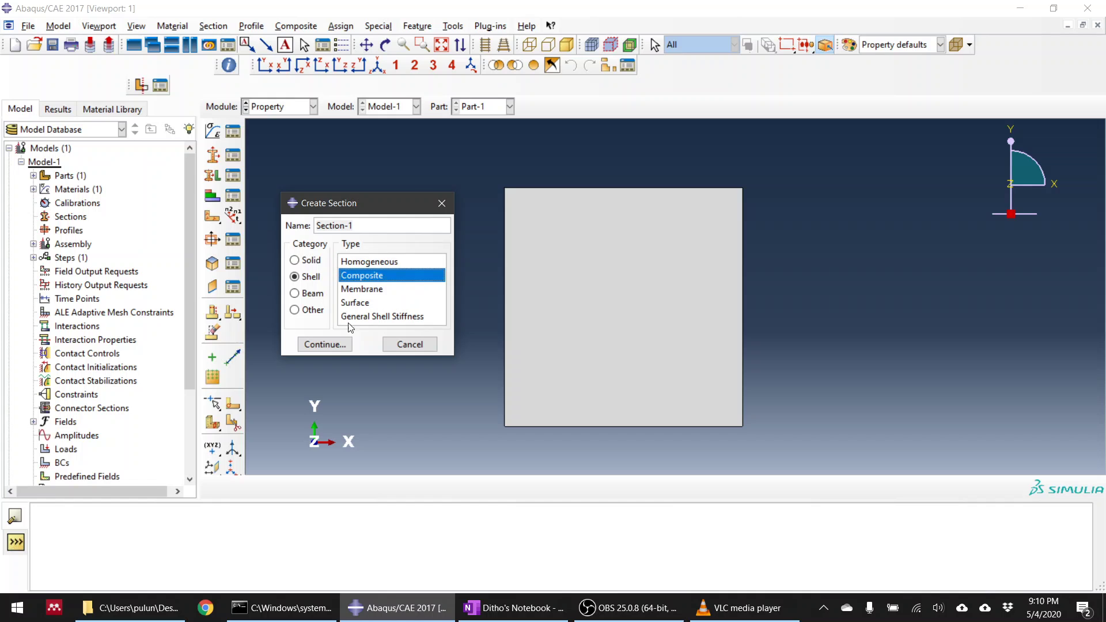
left_click(324, 344)
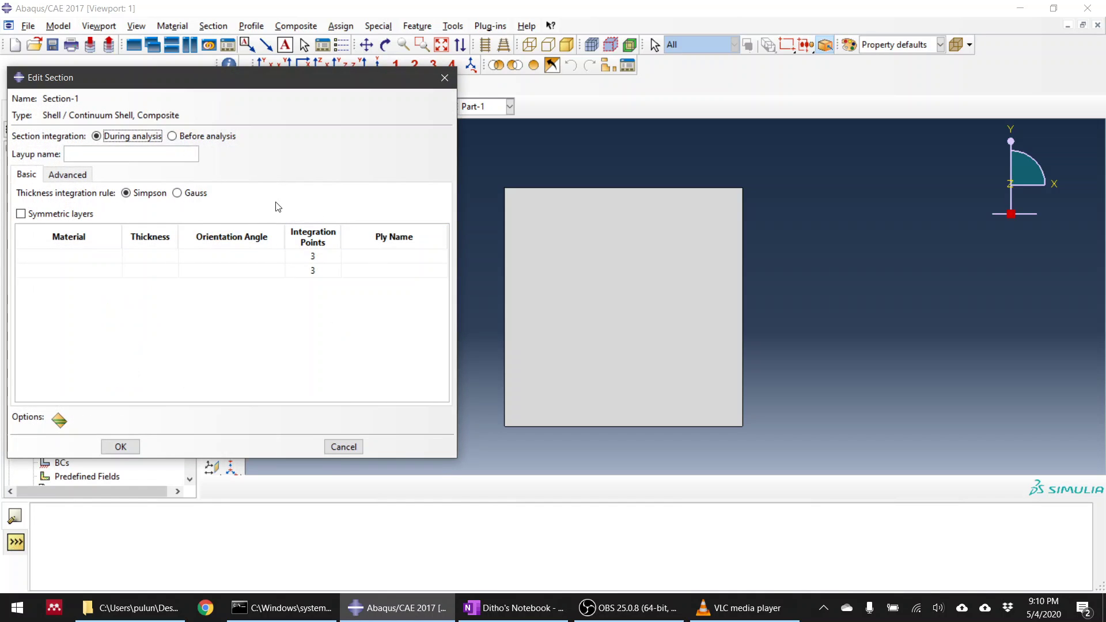
left_click(343, 447)
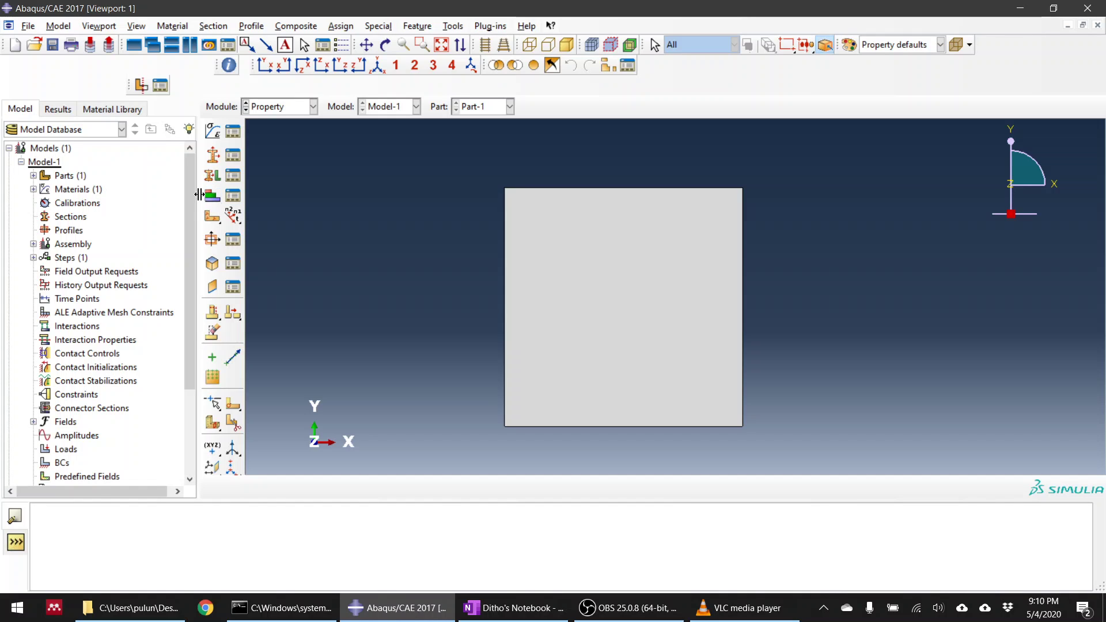
left_click(213, 155)
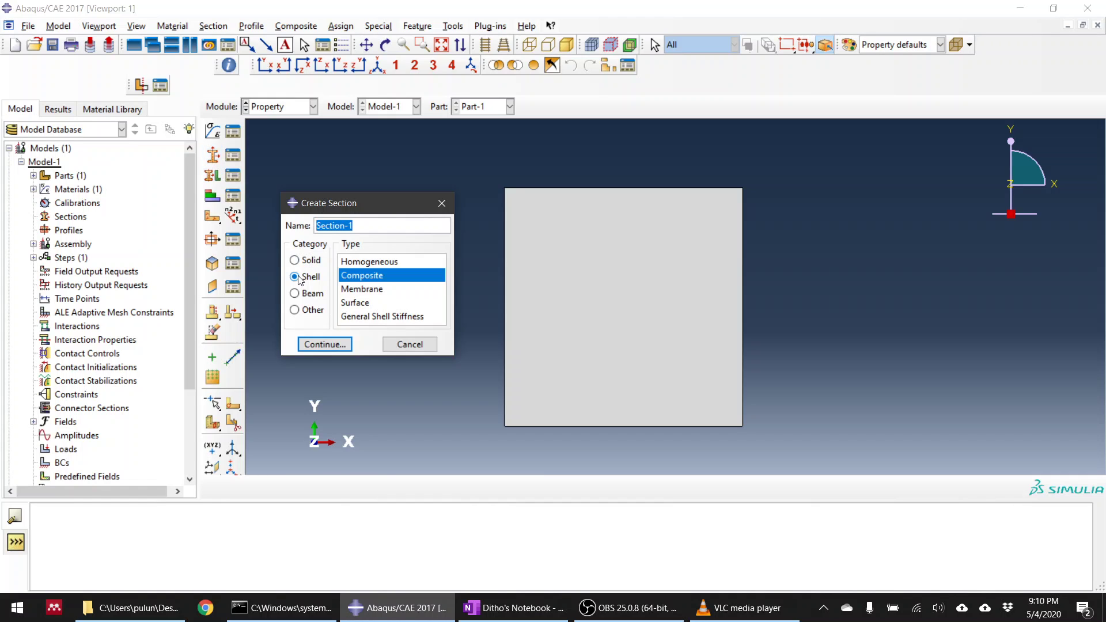
left_click(410, 344)
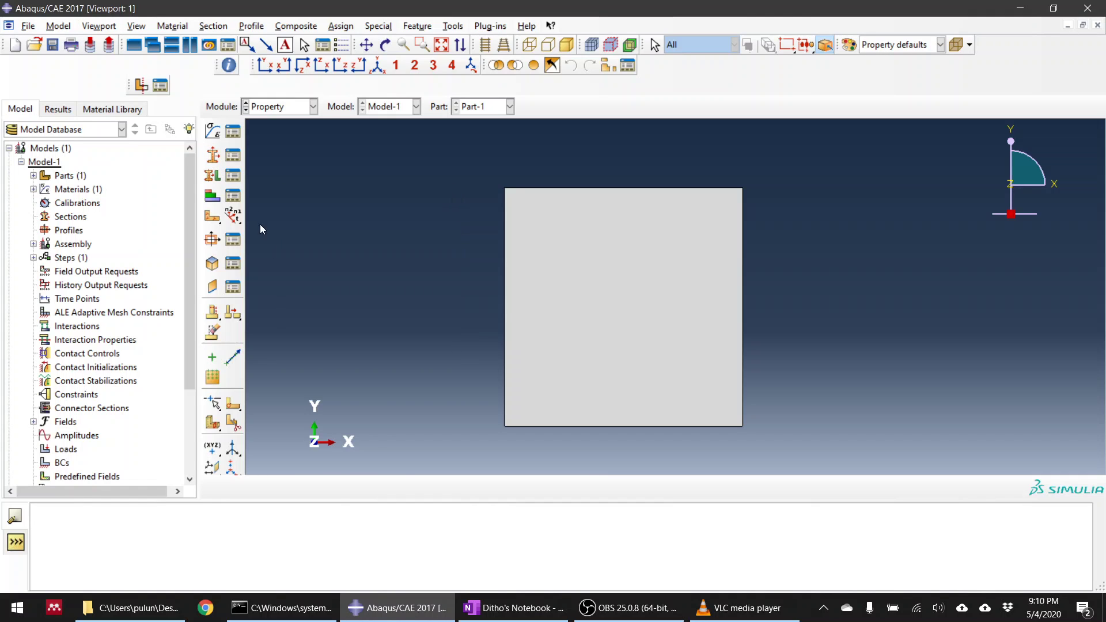
Create a conventional shell composite layup with an initial count of 4 plies and make its calculated sections symmetric
left_click(213, 197)
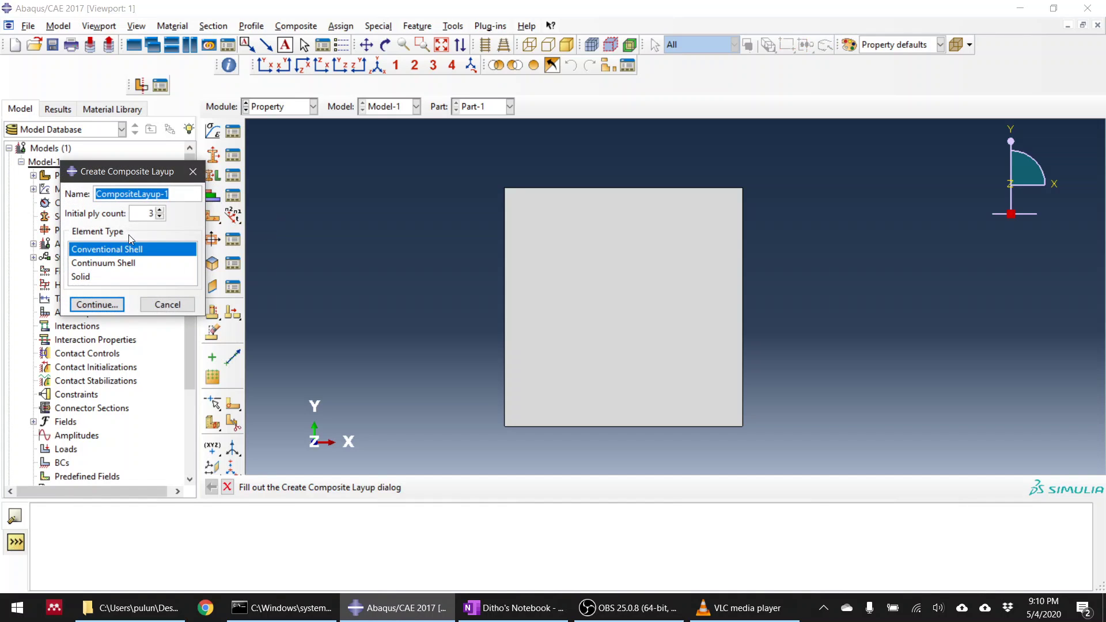
left_click(160, 210)
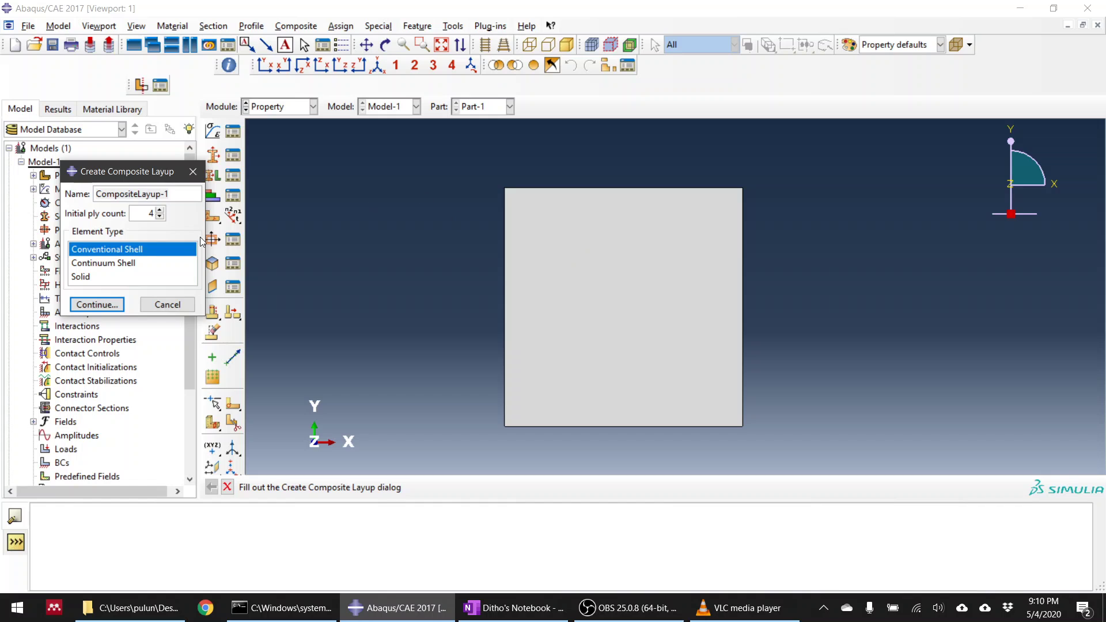
left_click(121, 254)
left_click(98, 304)
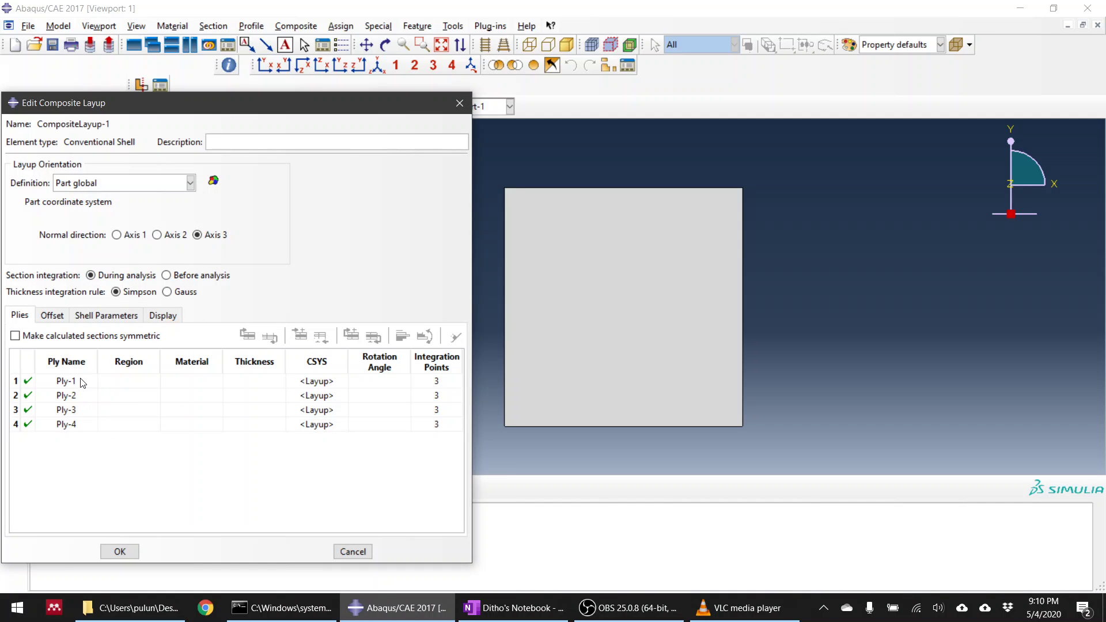
left_click(15, 336)
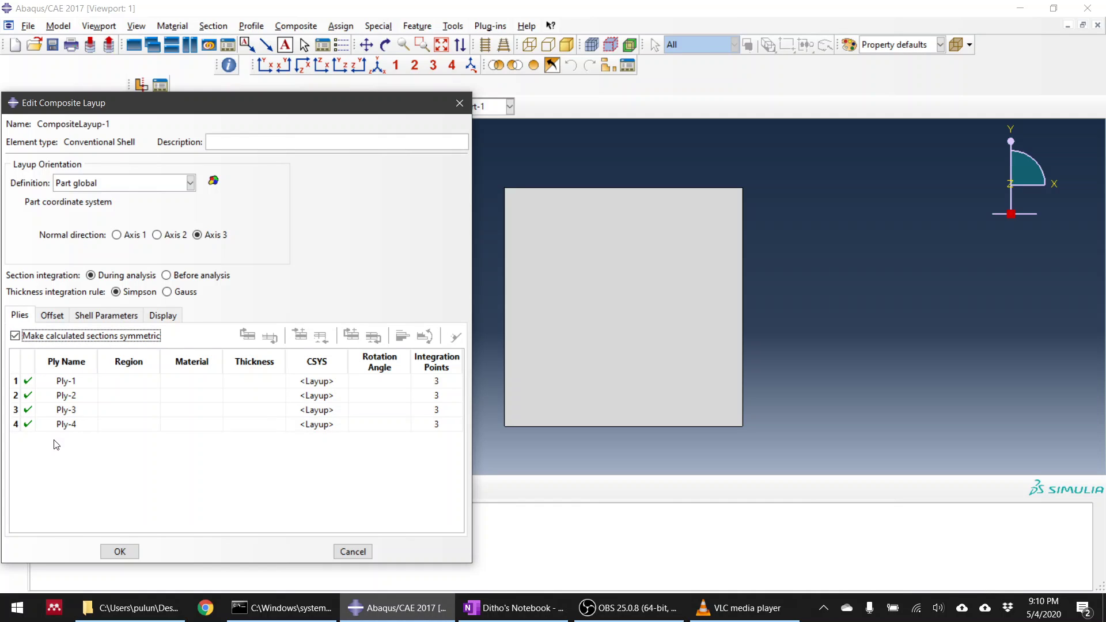
Assign the whole square plate as the region of all four plies and Material-1 as their material
double_click(146, 372)
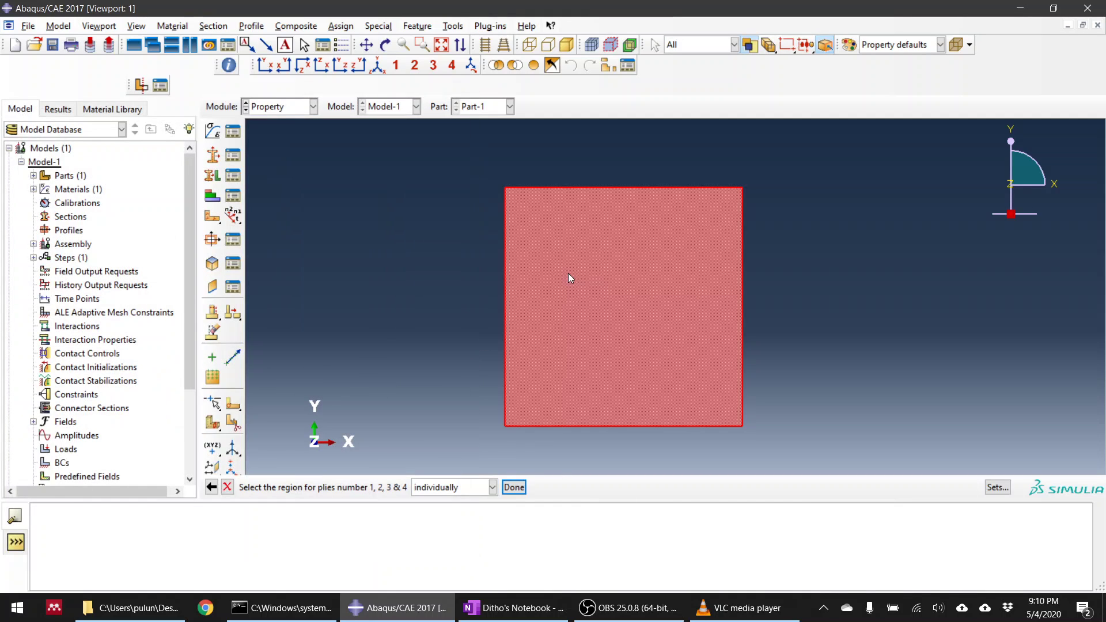
left_click(514, 487)
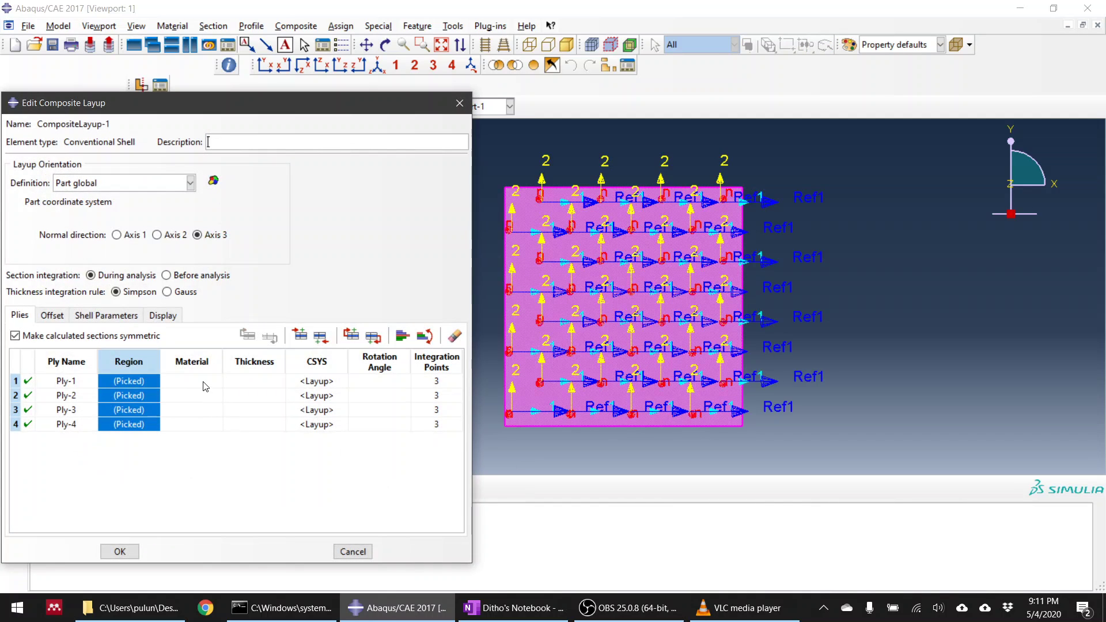
left_click(205, 364)
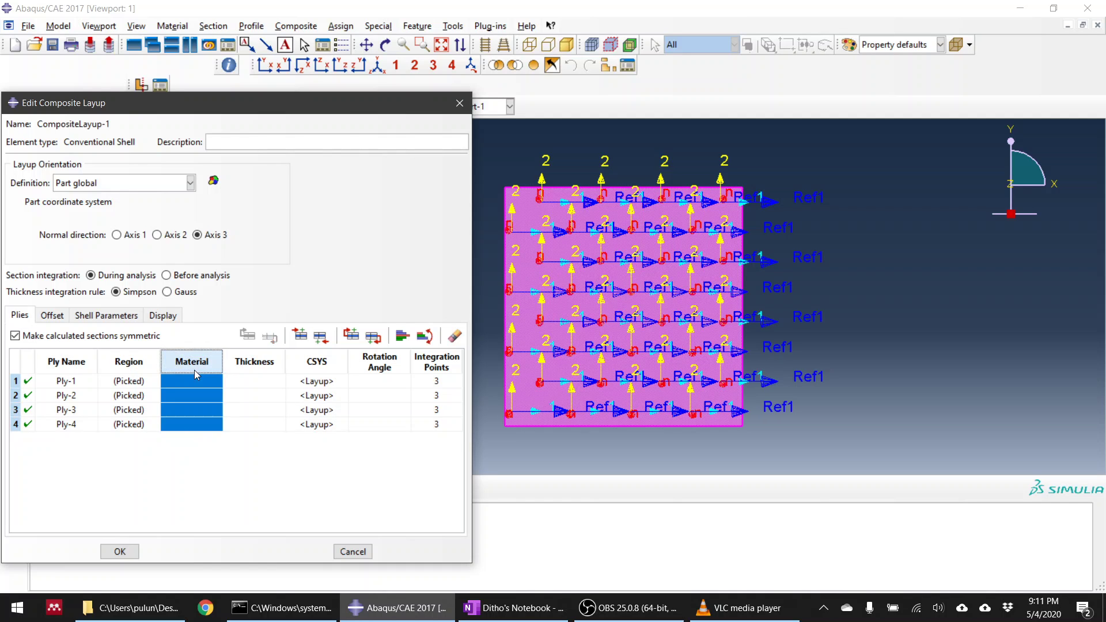
double_click(205, 367)
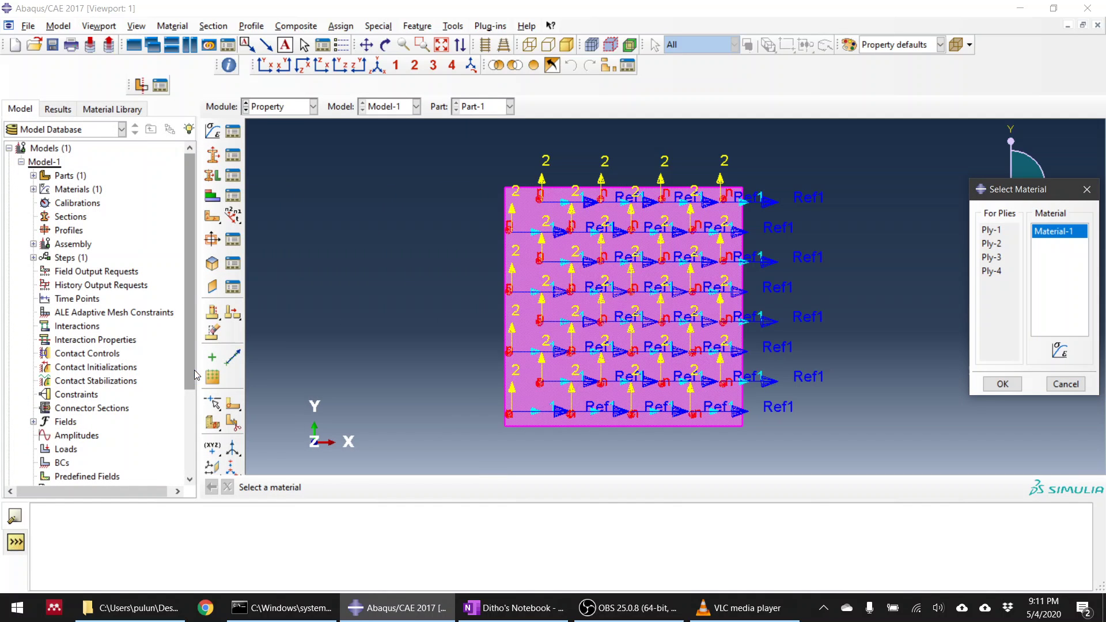
left_click(1003, 384)
Set the thickness of all four plies in the composite layup to 0.25
left_click(254, 364)
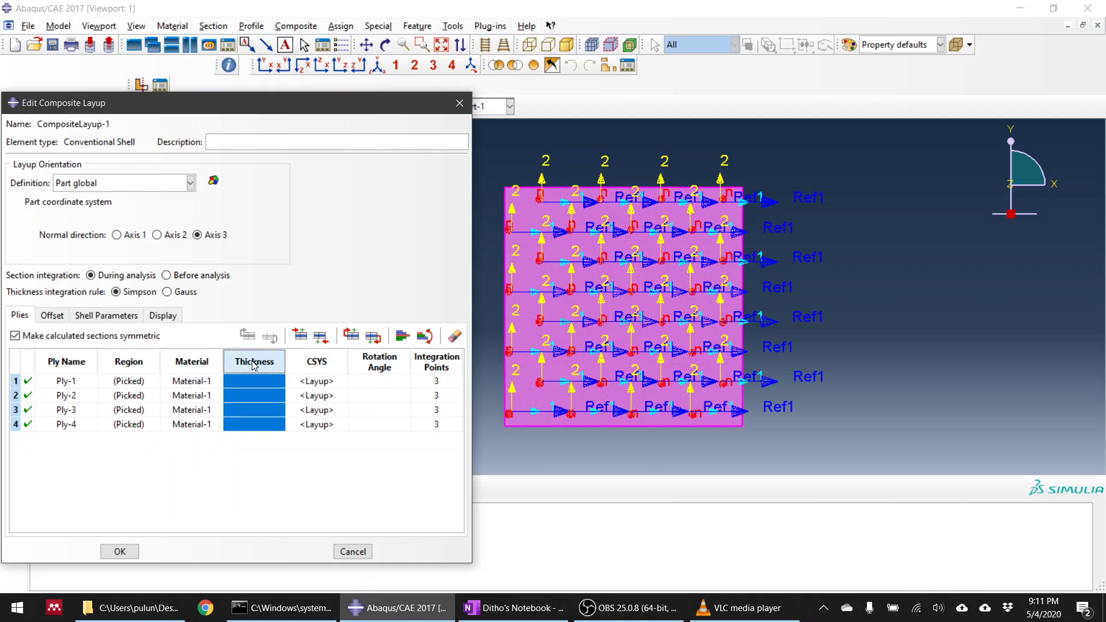
double_click(254, 366)
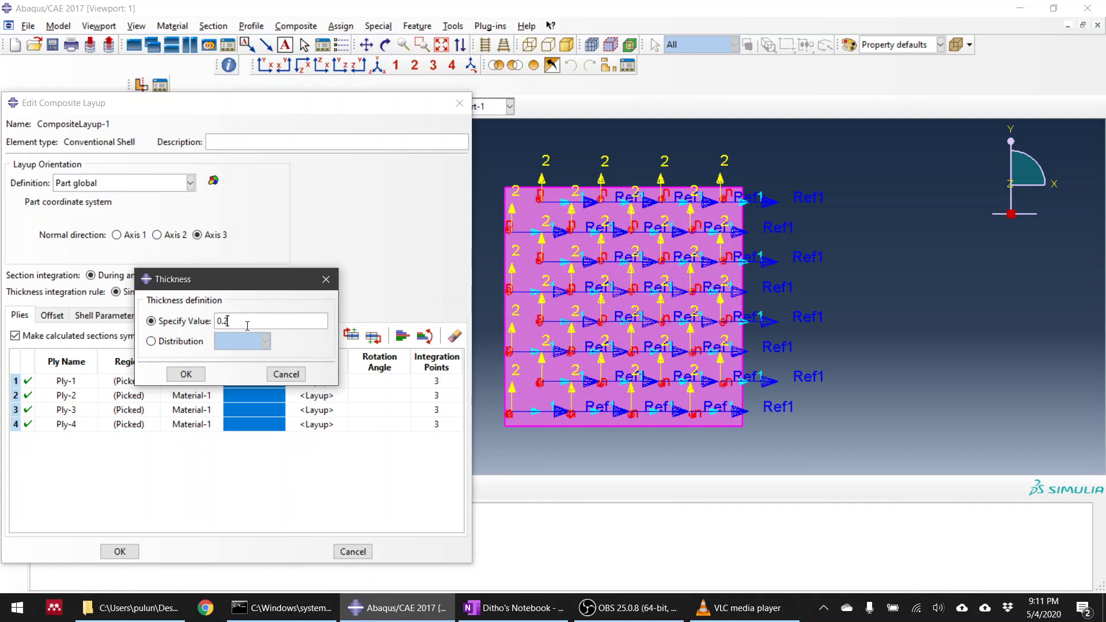
left_click(190, 375)
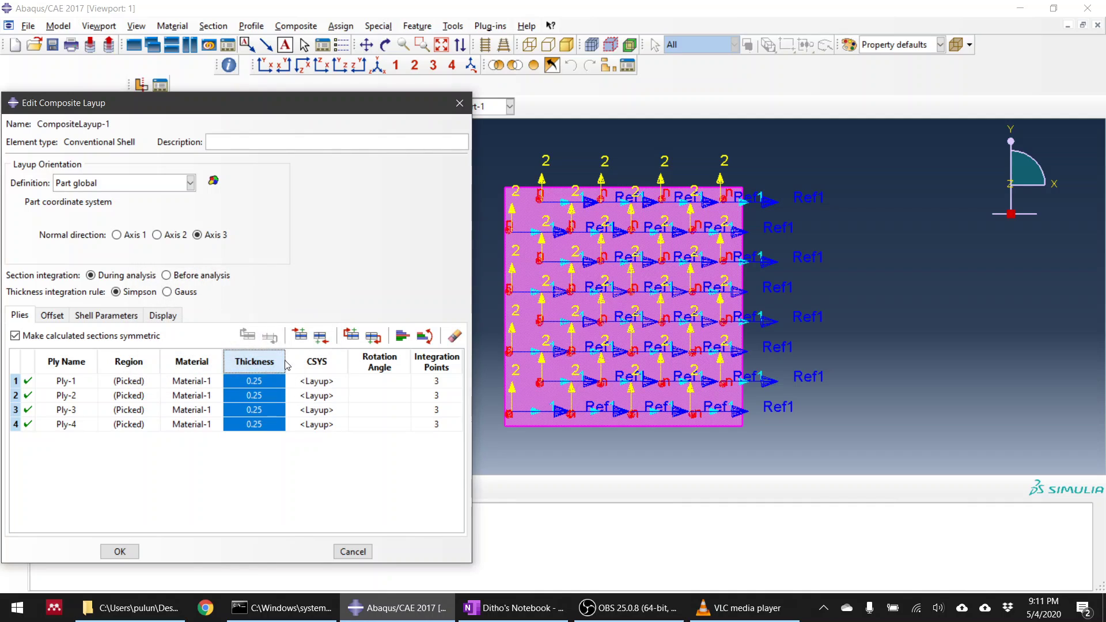
Set the rotation angles of Ply-1 to Ply-4 to 0, 45, -45 and 90, and save the composite layup
double_click(384, 381)
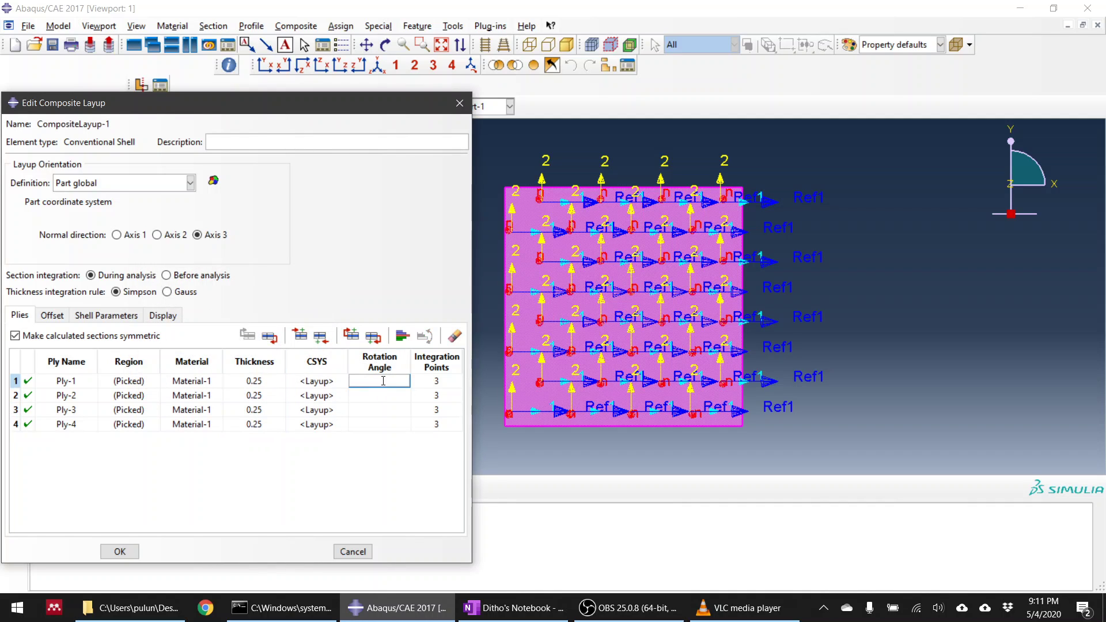
type("0")
scroll(753, 371, "up", 5)
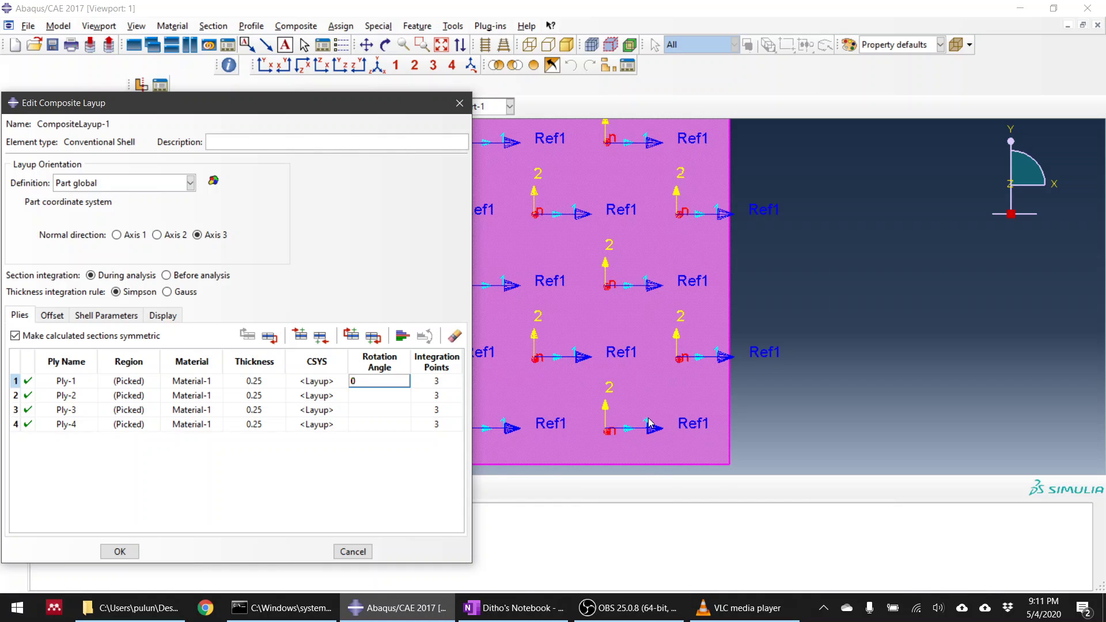
left_click(378, 396)
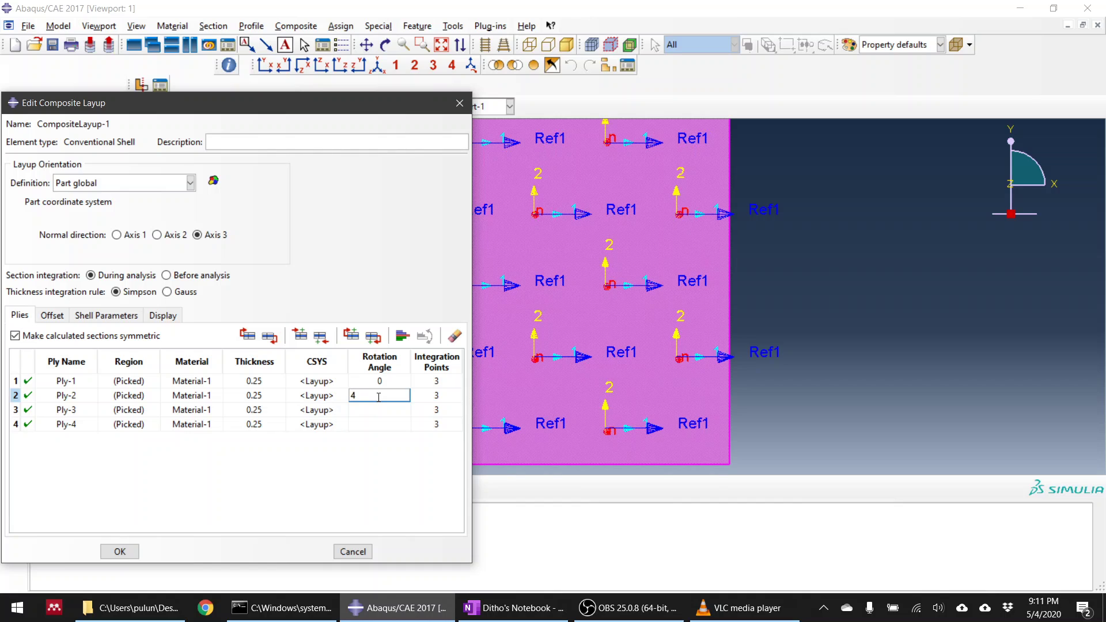
left_click(382, 407)
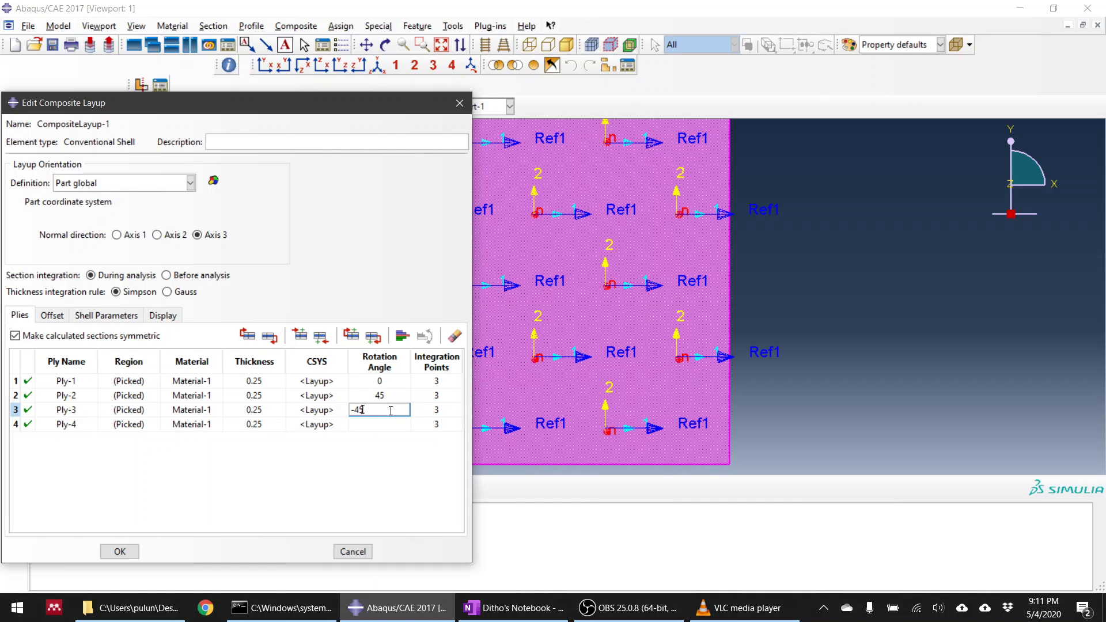
left_click(374, 426)
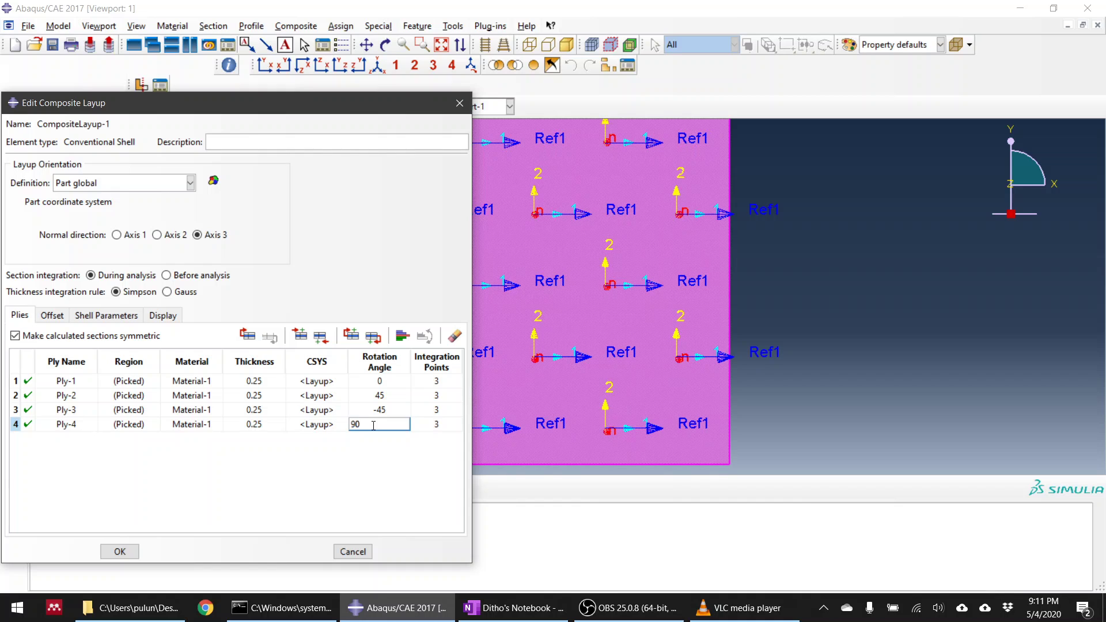
key("Return")
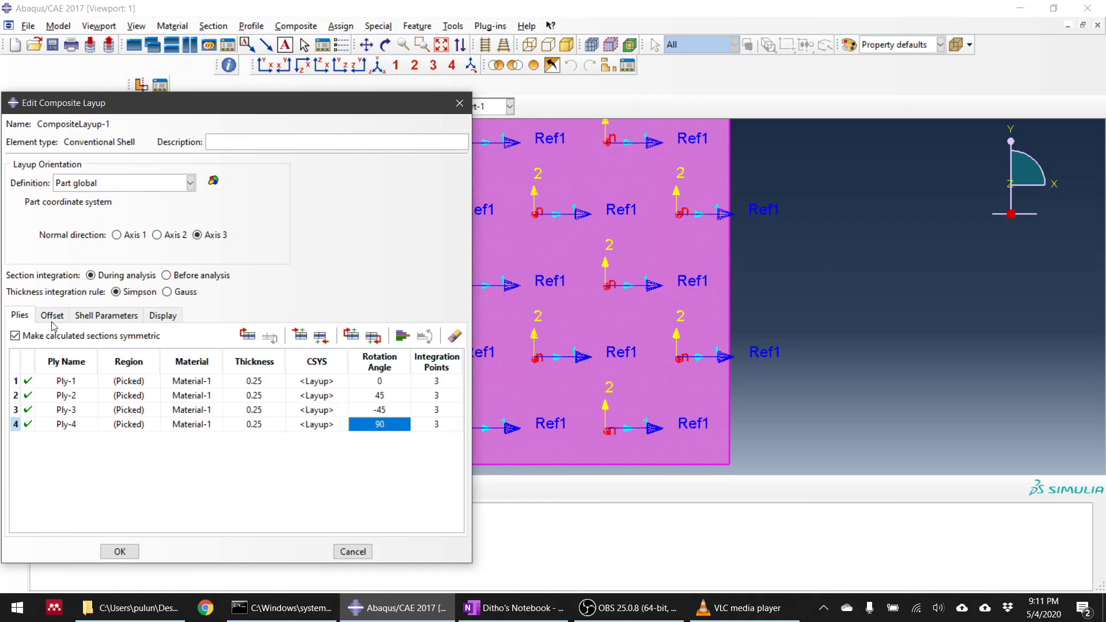
left_click(119, 551)
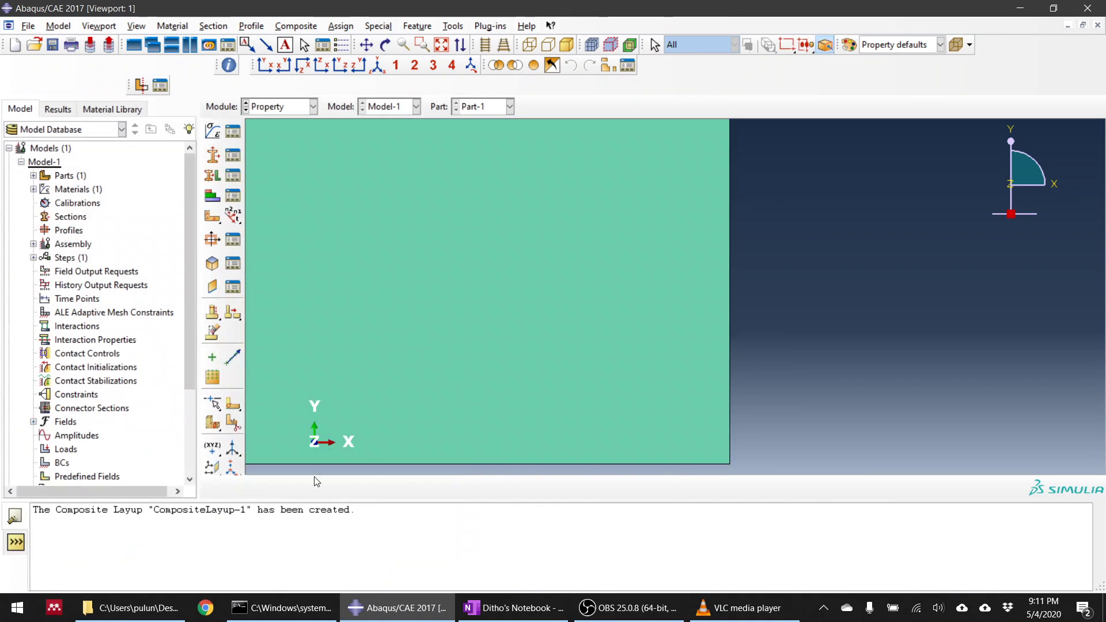
Create a dependent instance of Part-1 in the assembly
scroll(934, 424, "down", 3)
scroll(976, 358, "up", 3)
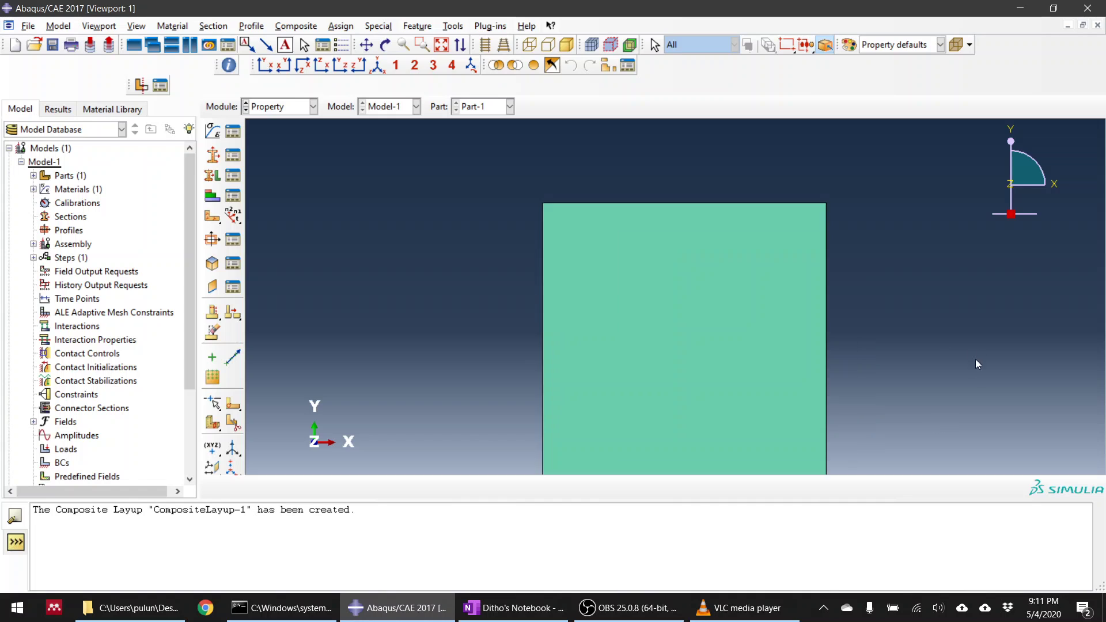
scroll(780, 287, "down", 3)
scroll(654, 221, "up", 2)
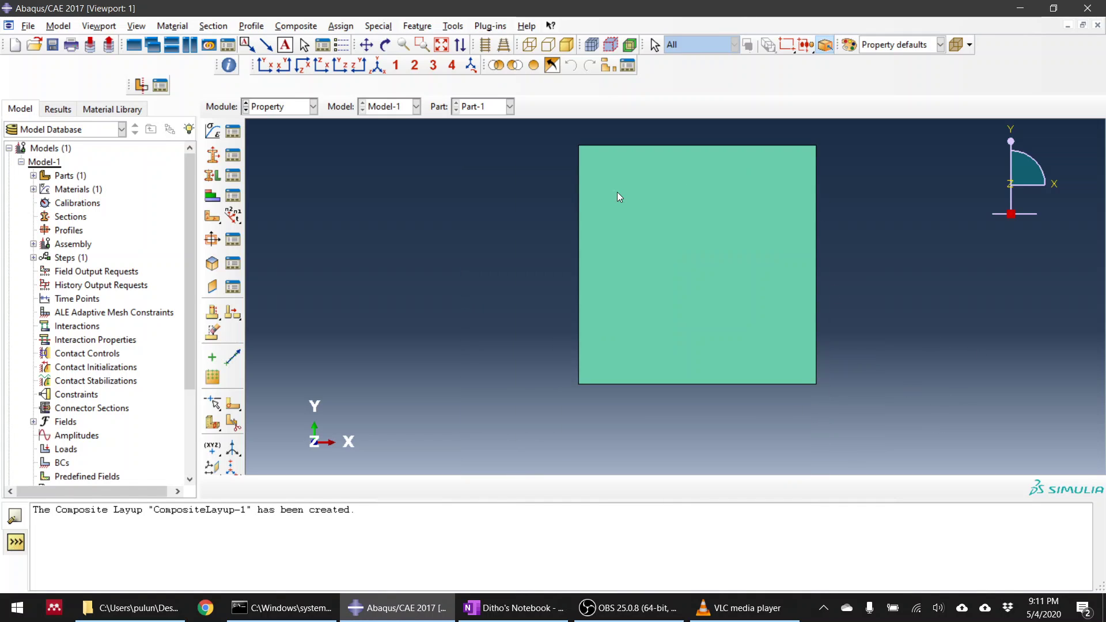
left_click(273, 109)
left_click(287, 147)
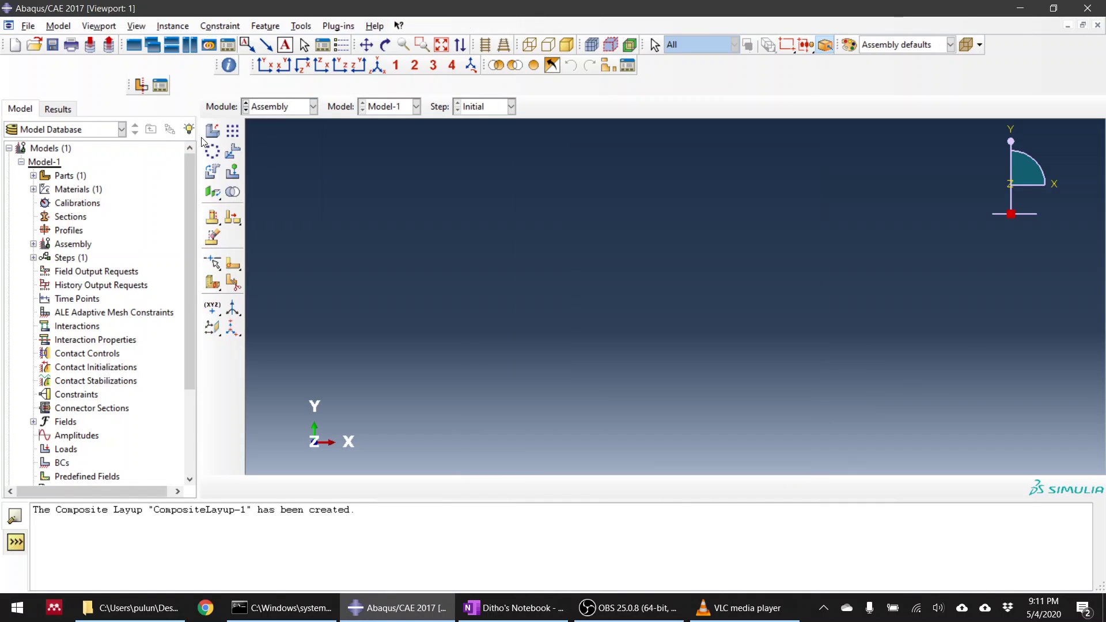
left_click(212, 131)
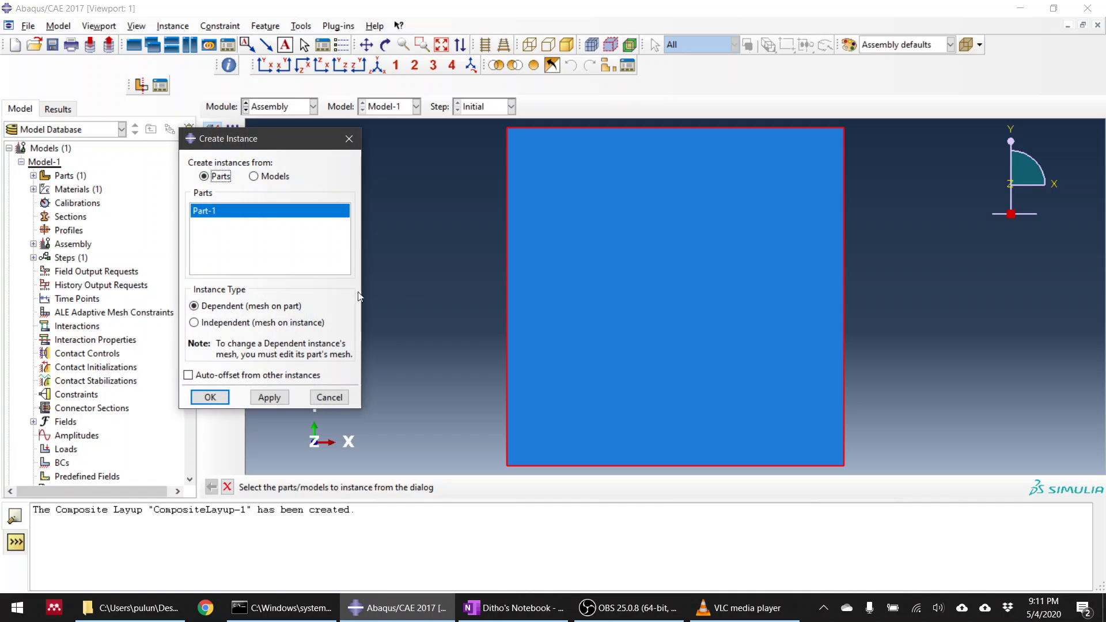
left_click(209, 398)
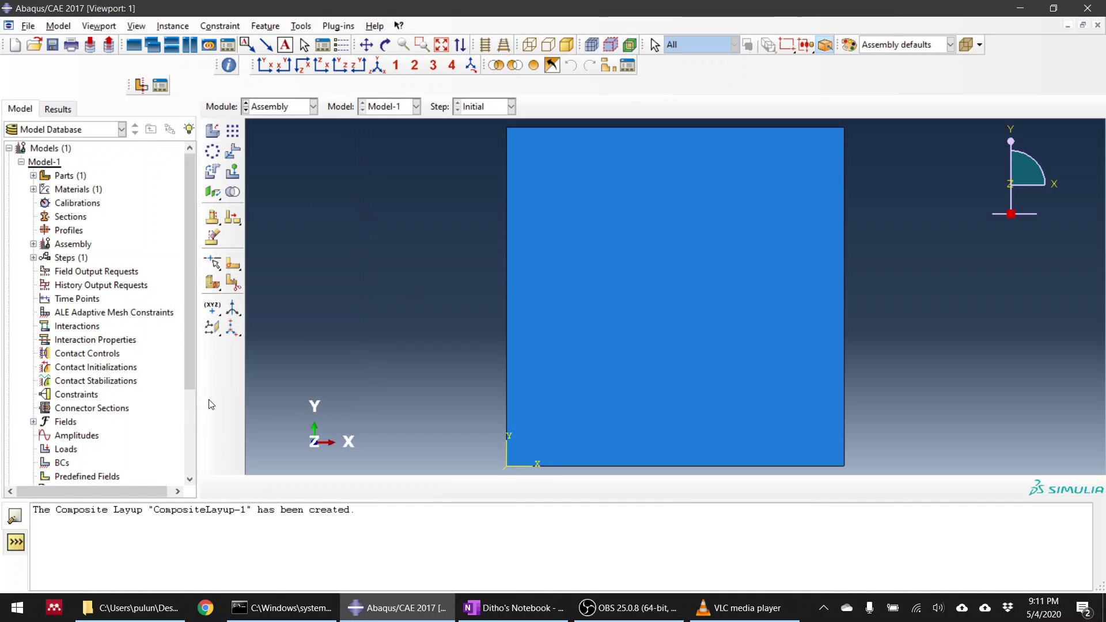
Create a Dynamic, Explicit step after the Initial step with automatic incrementation
left_click(279, 110)
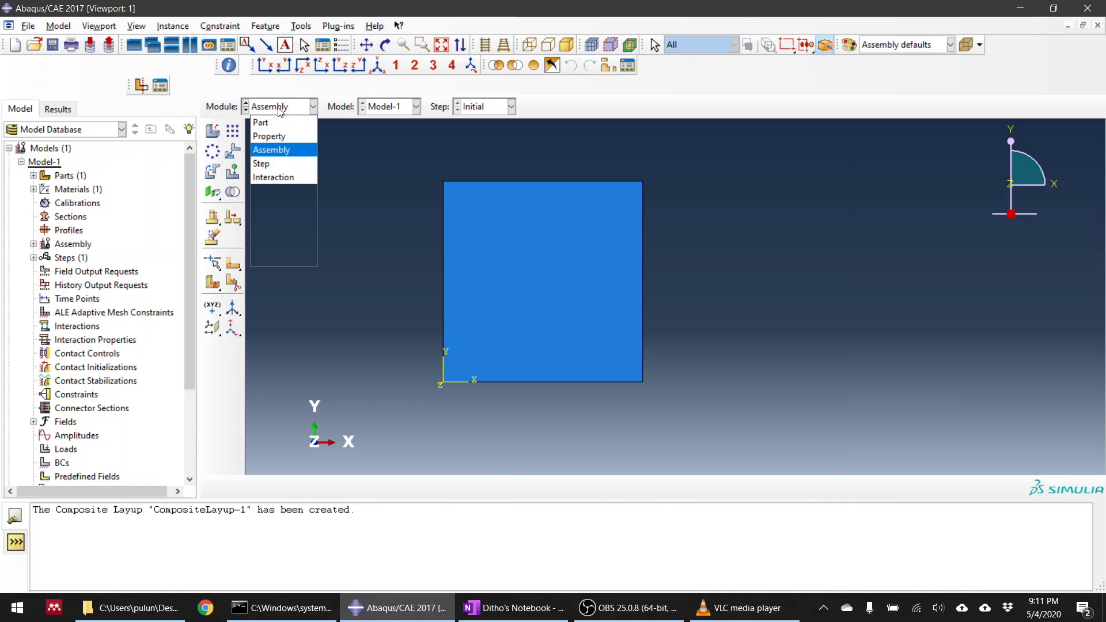
left_click(281, 165)
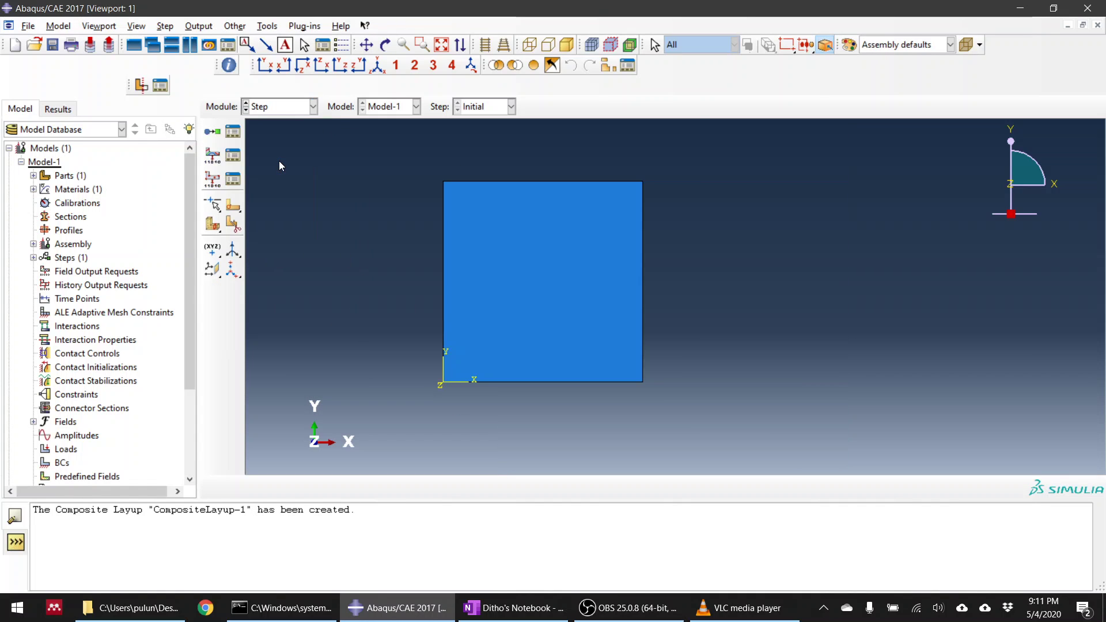
left_click(212, 130)
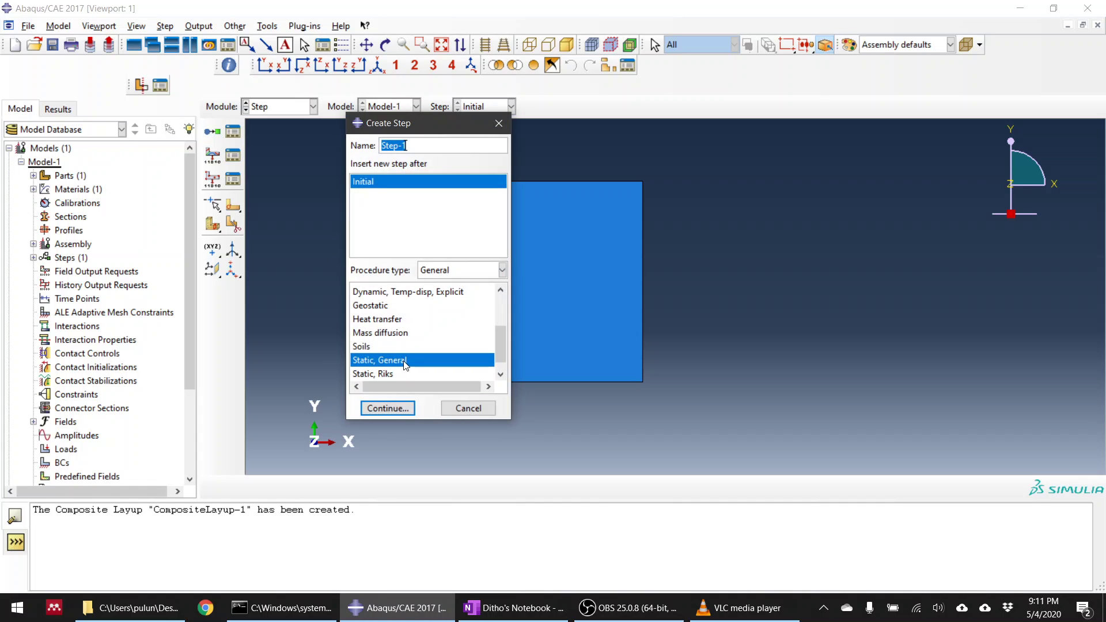
left_click(406, 361)
scroll(402, 363, "up", 2)
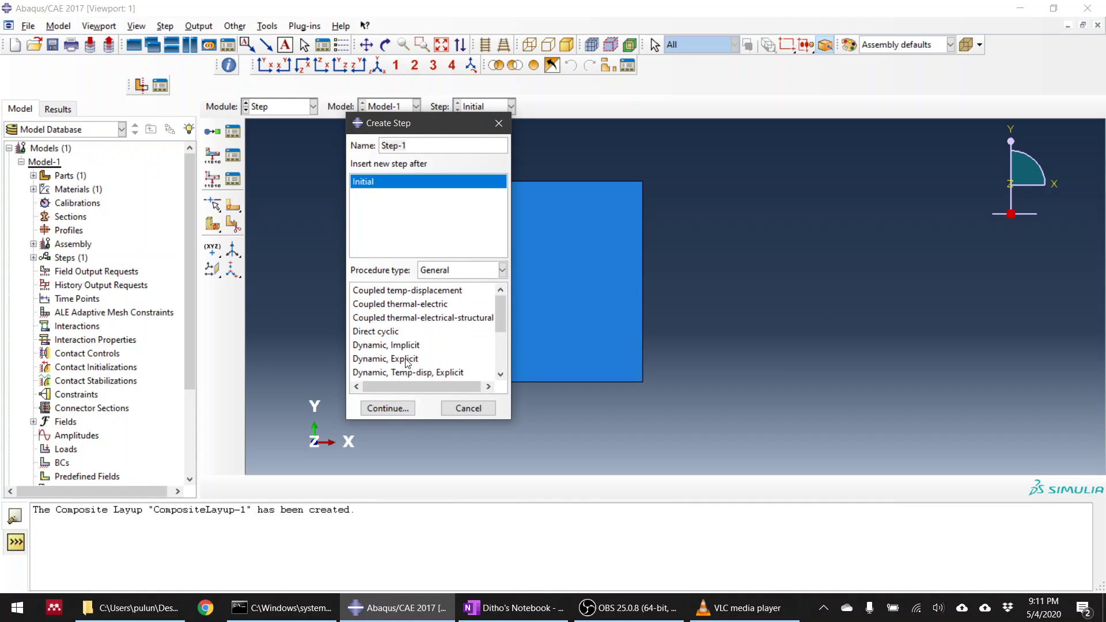
left_click(410, 361)
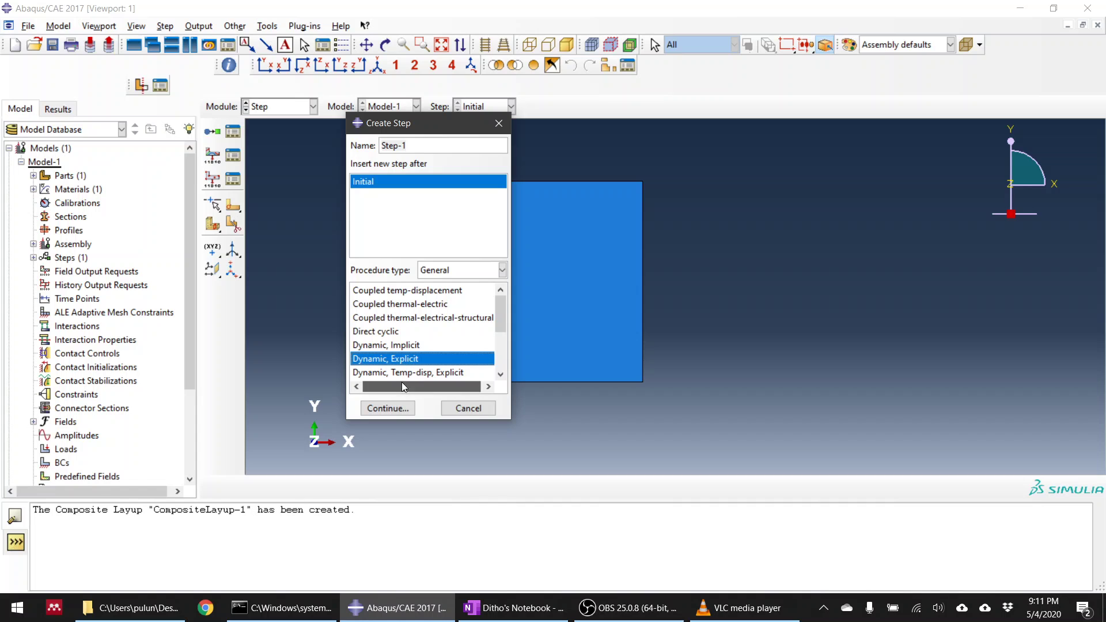
left_click(398, 411)
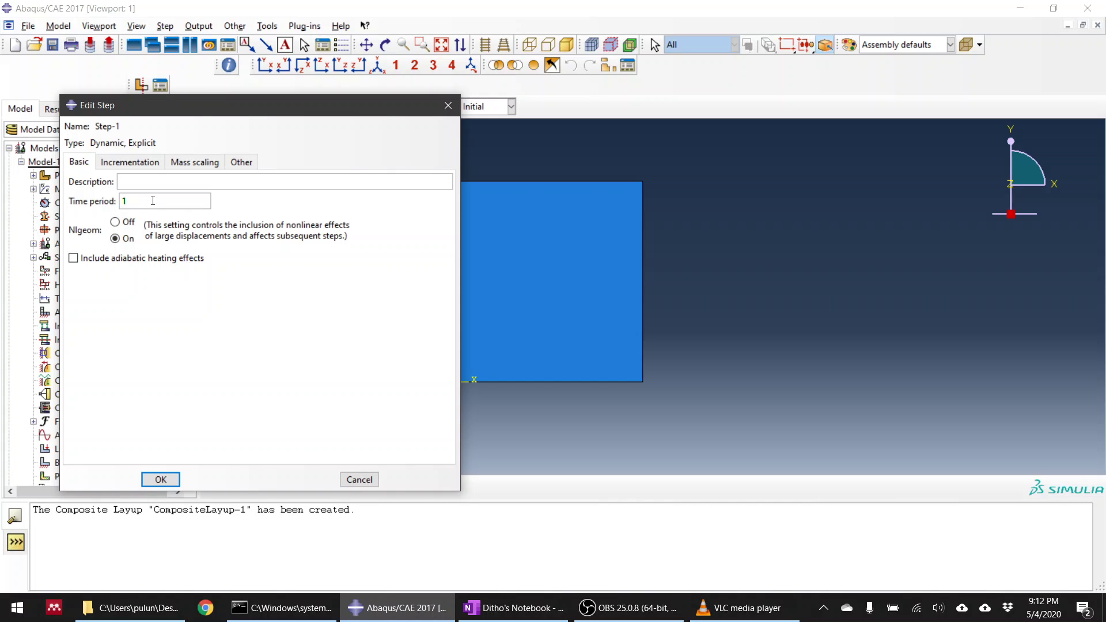
left_click(155, 169)
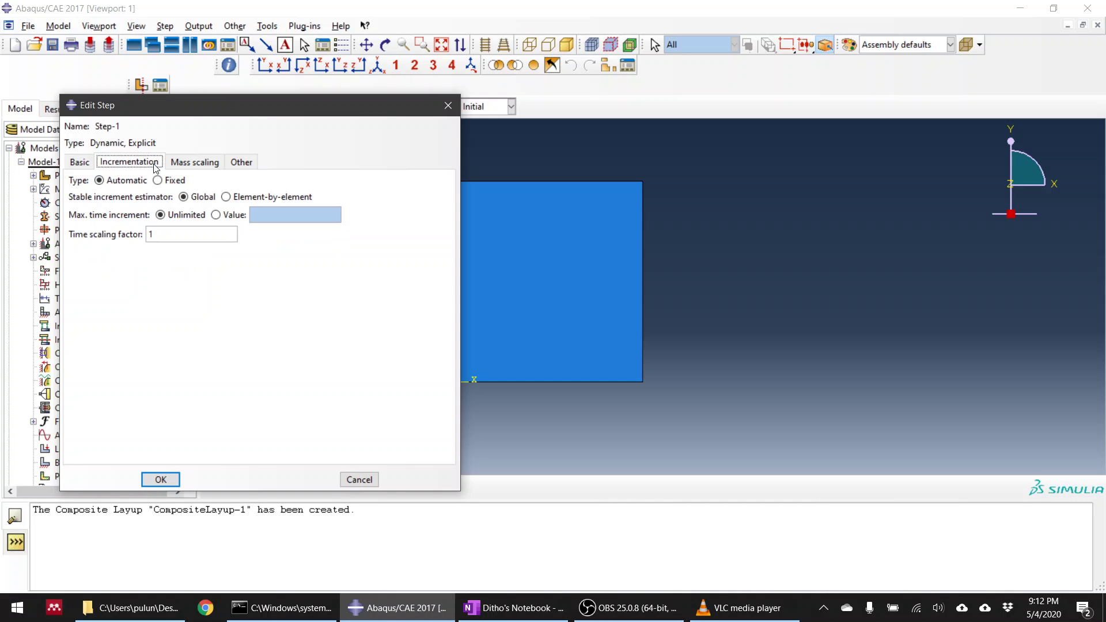
left_click(101, 181)
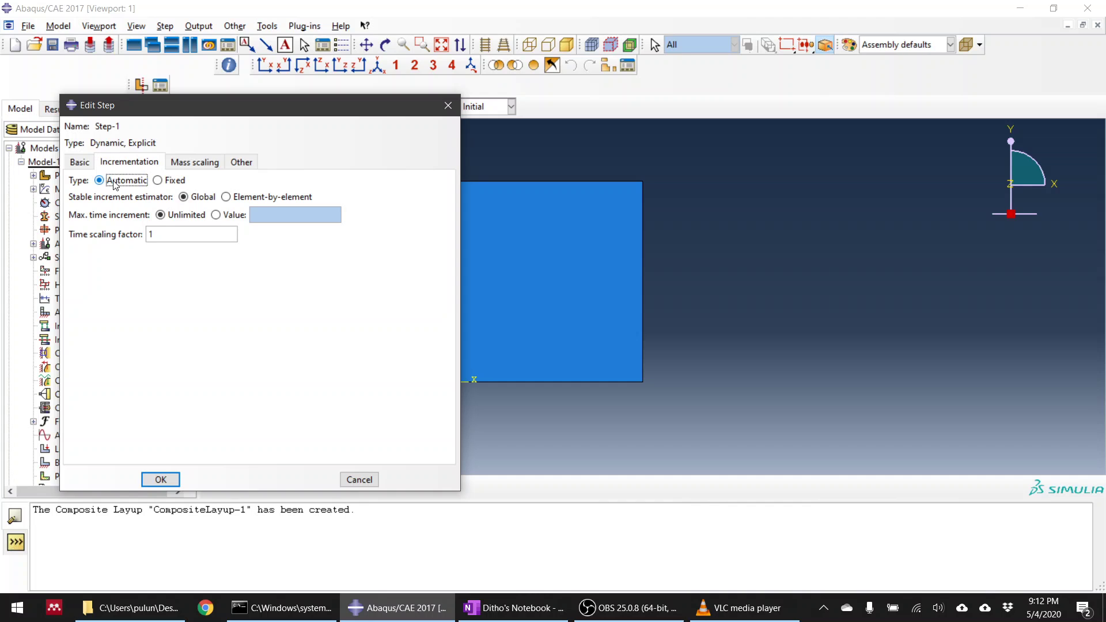
left_click(160, 479)
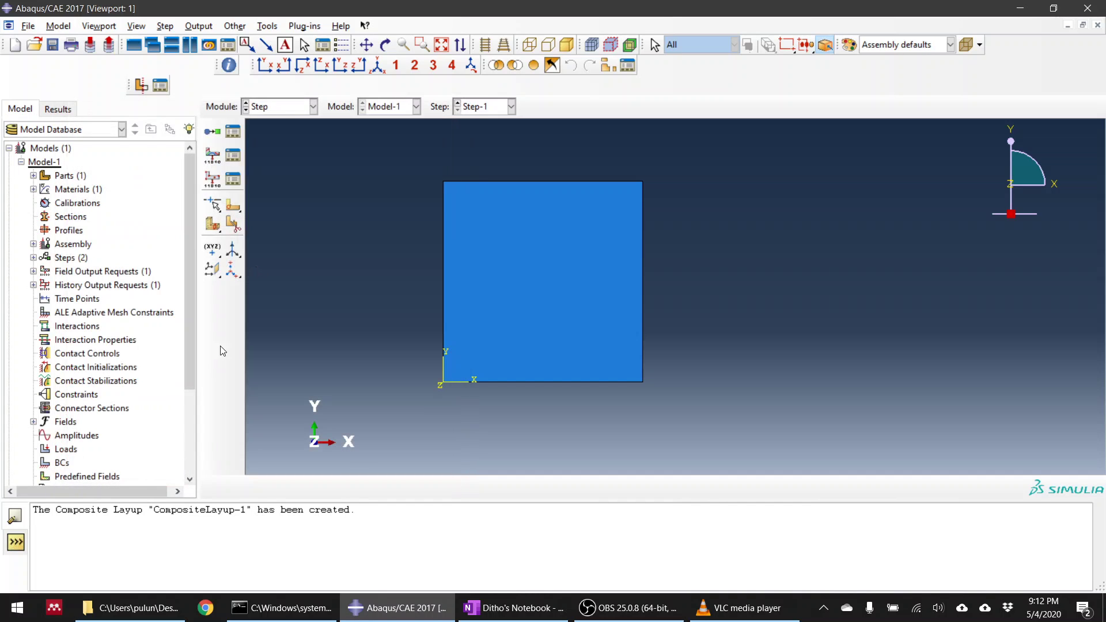
Set the F-Output-1 field output request's interval to 100 for evenly spaced time intervals
left_click(232, 157)
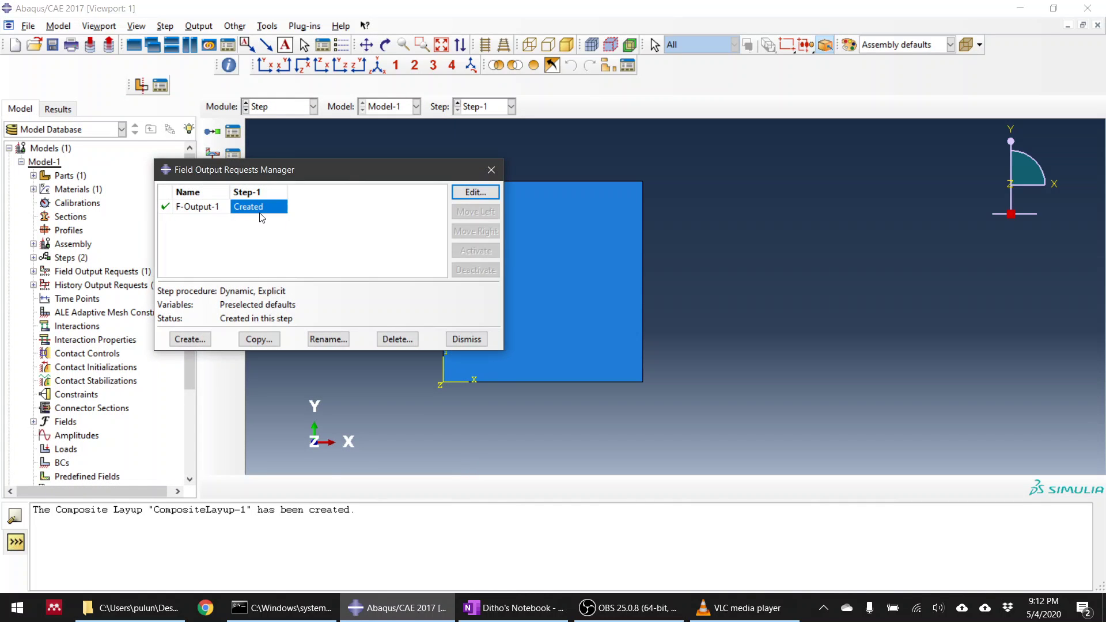
double_click(261, 217)
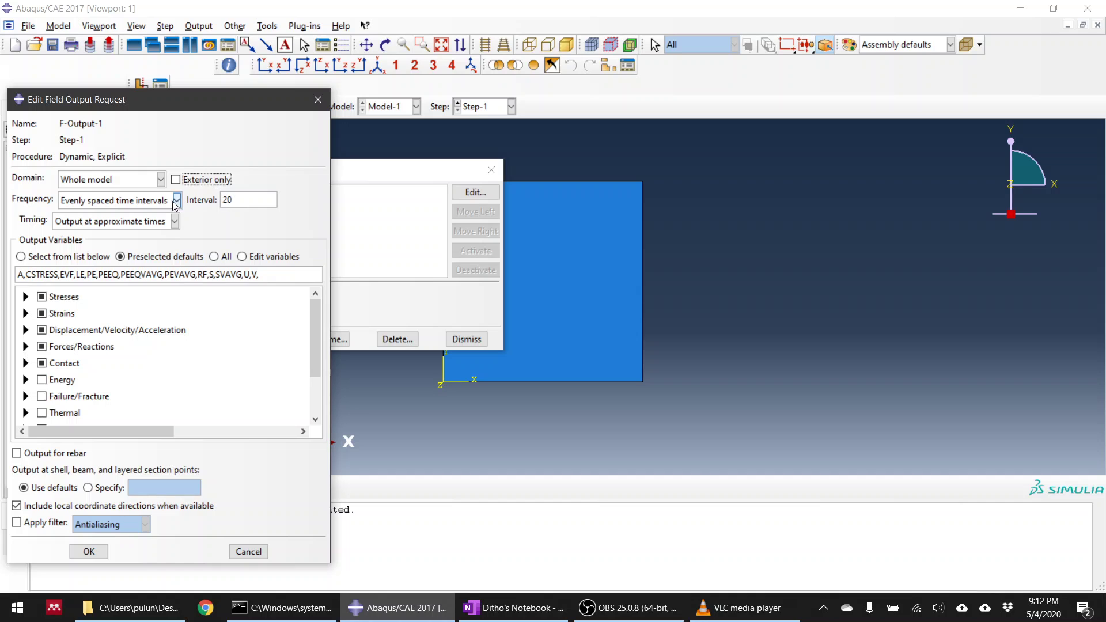
key("Tab")
key("Tab")
type("100")
Add the Failure/Fracture variables DAMAGEFT, DAMAGEFC, DAMAGEMT and DAMAGEMC to the field output request
scroll(41, 366, "down", 2)
left_click(26, 334)
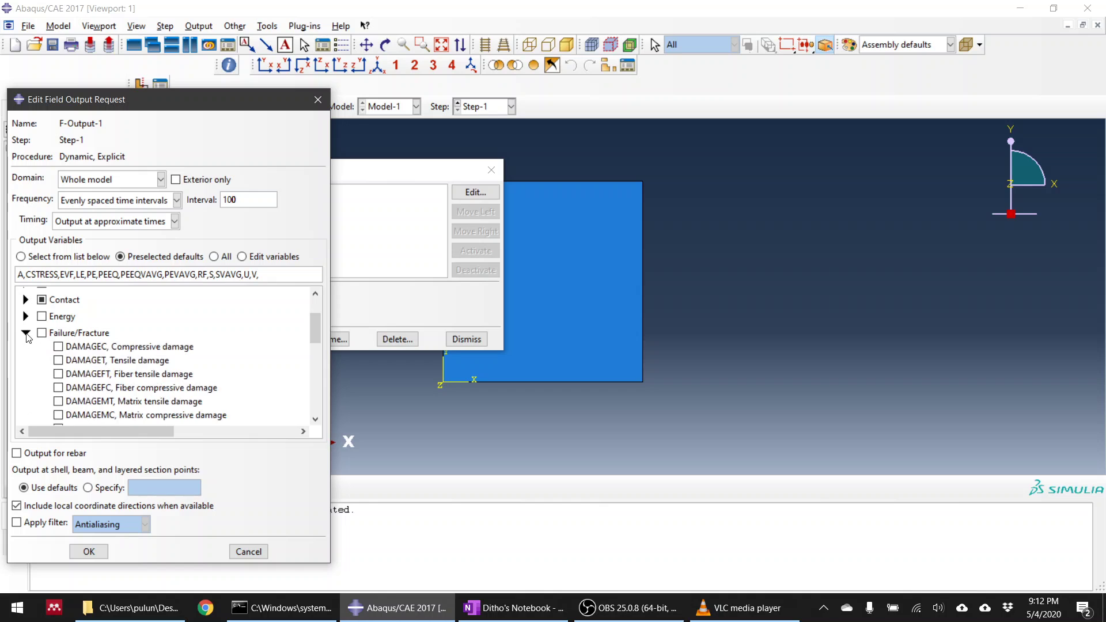
scroll(158, 356, "down", 3)
scroll(167, 354, "up", 3)
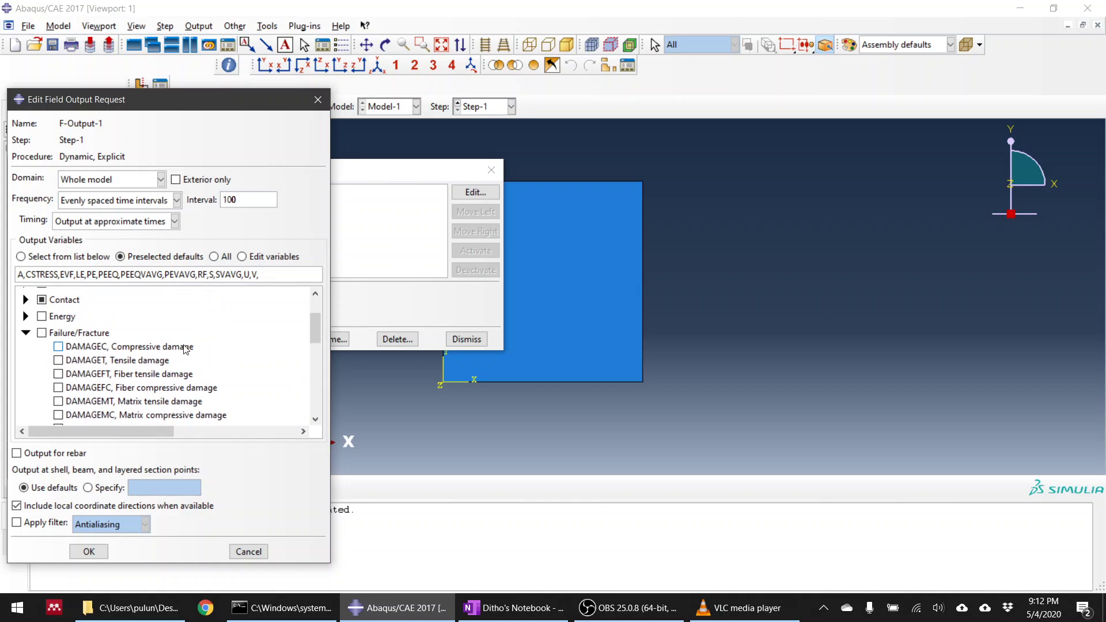
left_click(58, 374)
left_click(58, 387)
left_click(58, 402)
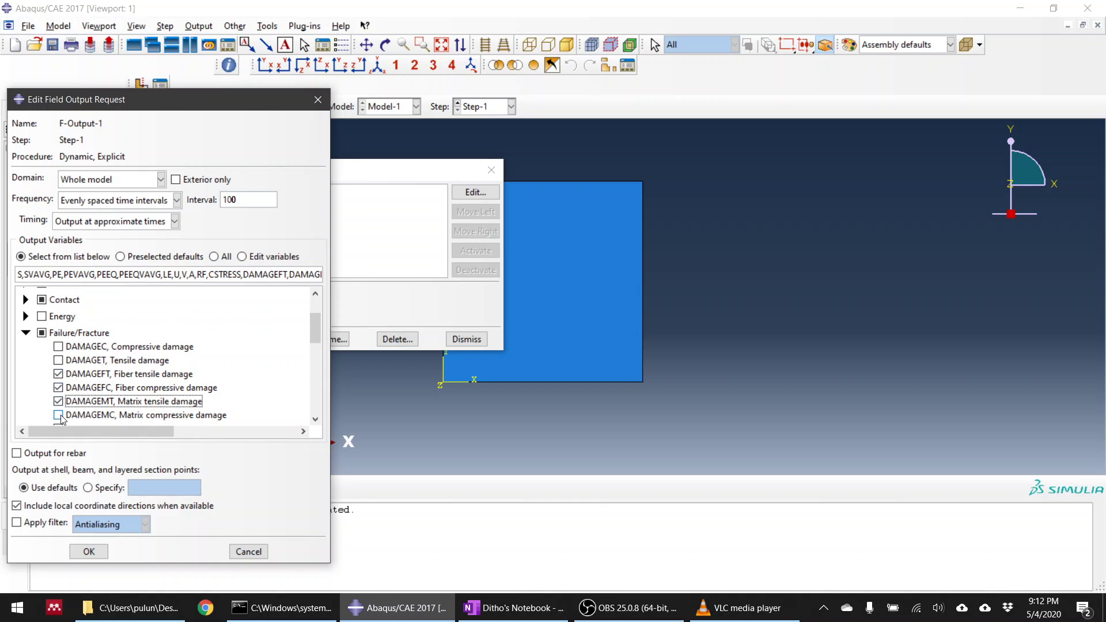
left_click(59, 415)
Add the Hashin initiation criteria HSNFTCRT, HSNFCCRT, HSNMTCRT and HSNMCCRT to the field output request and save it
scroll(63, 415, "down", 3)
scroll(86, 397, "up", 3)
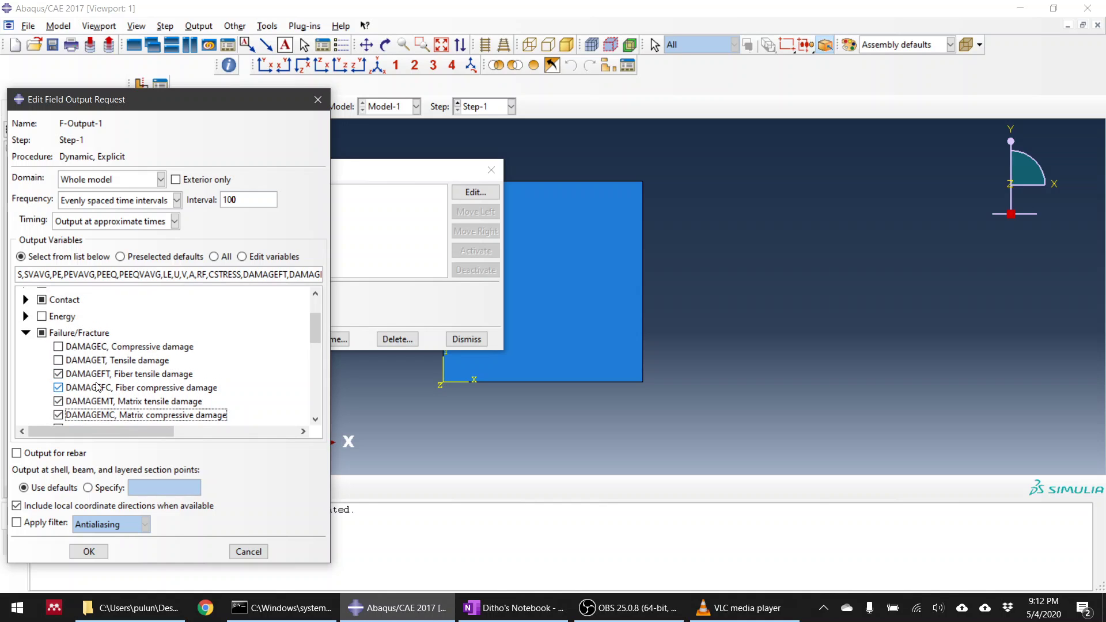
scroll(126, 402, "down", 5)
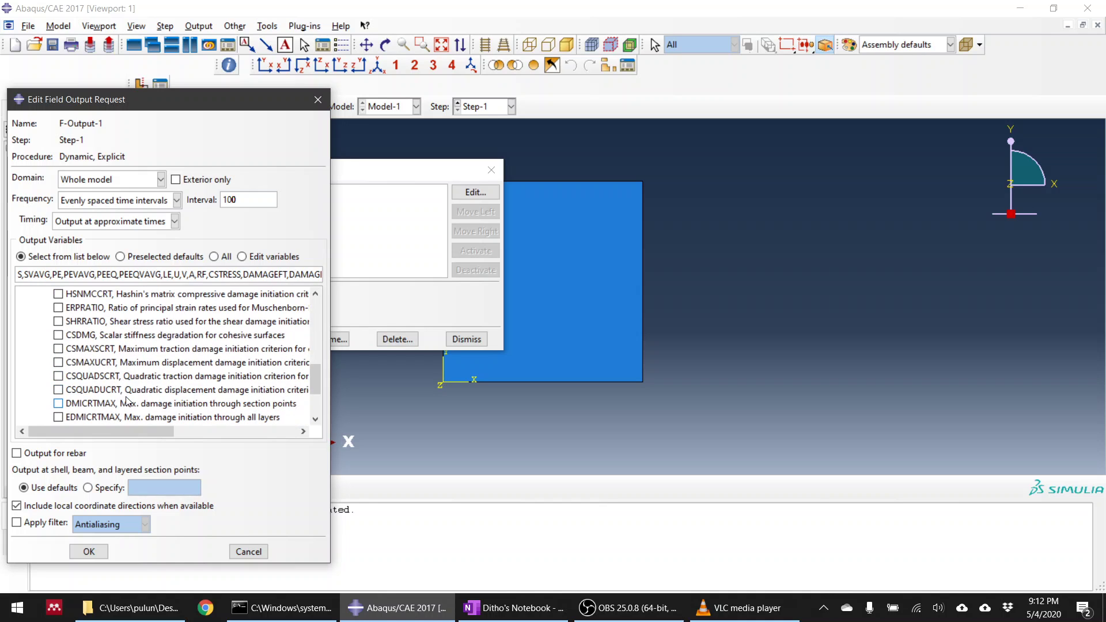
scroll(313, 382, "up", 2)
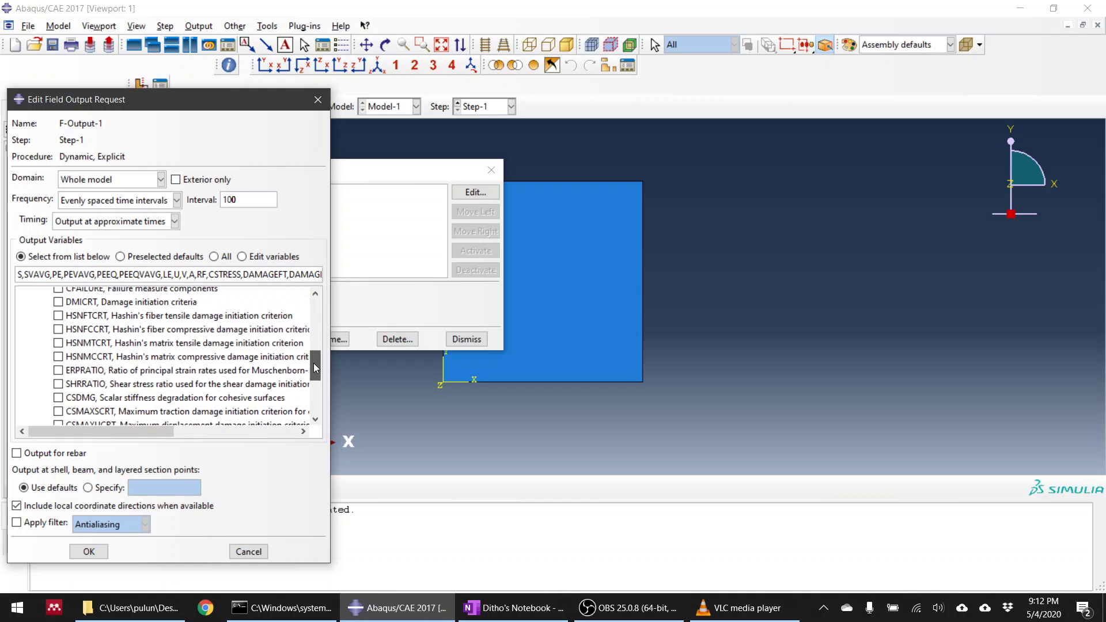
left_click(58, 316)
left_click(58, 330)
left_click(58, 342)
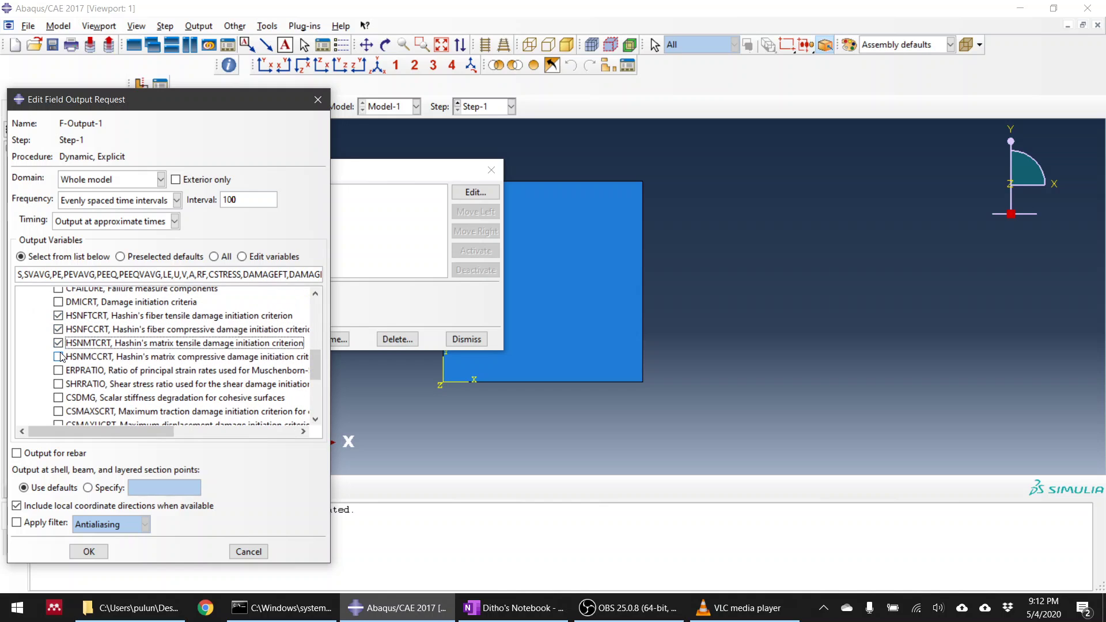
left_click(58, 357)
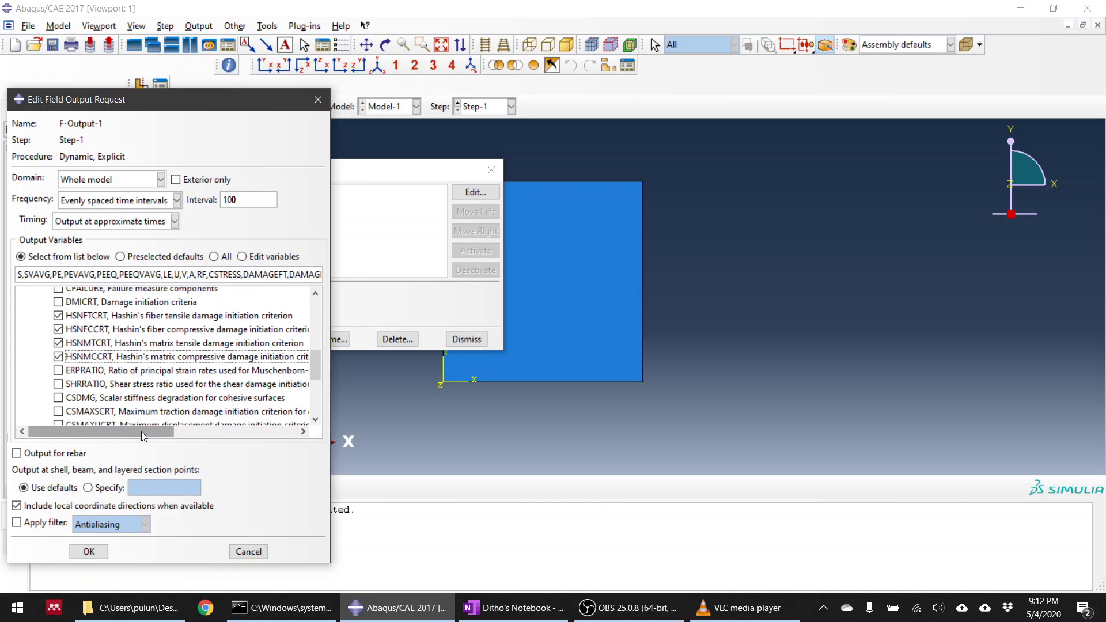
left_click(89, 551)
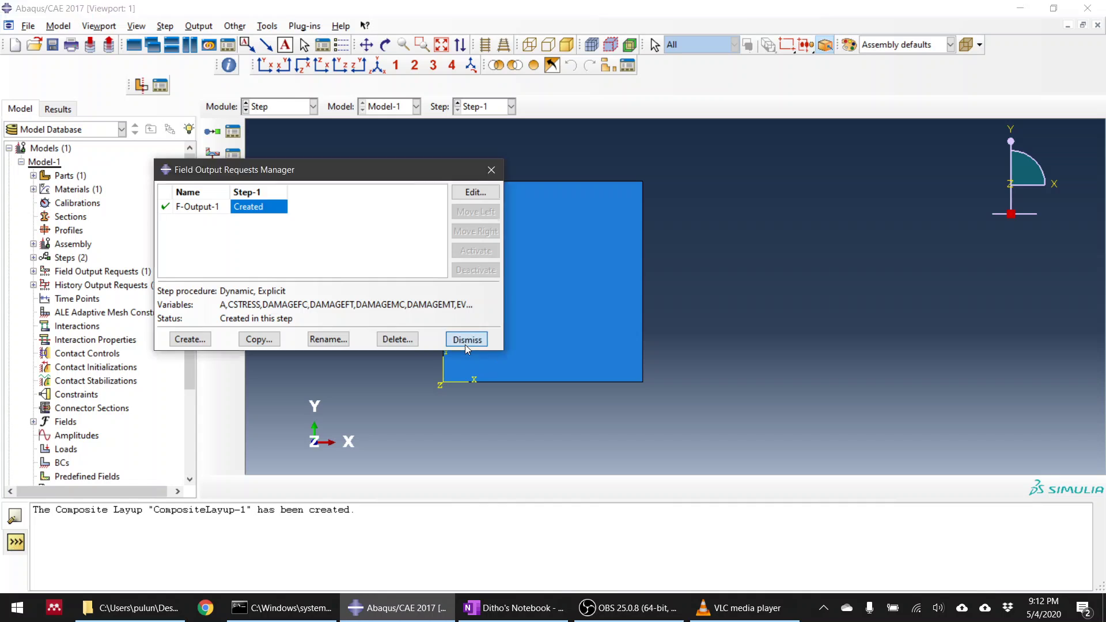
Set the H-Output-1 history output request's interval to 100 for evenly spaced time intervals and save it
left_click(466, 340)
left_click(233, 174)
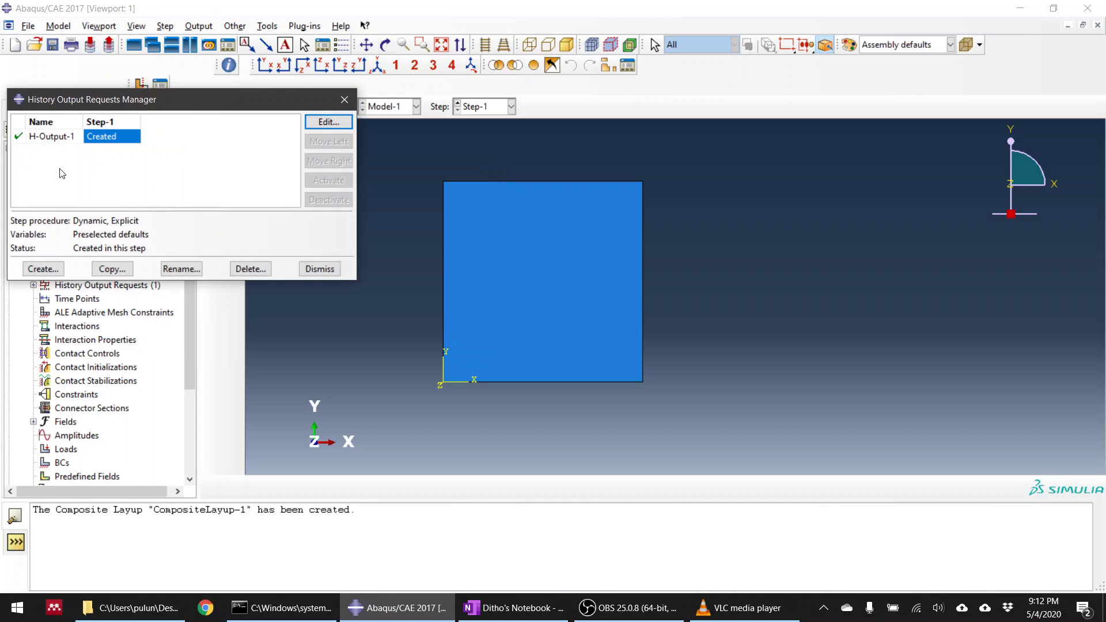
double_click(107, 142)
left_click(26, 271)
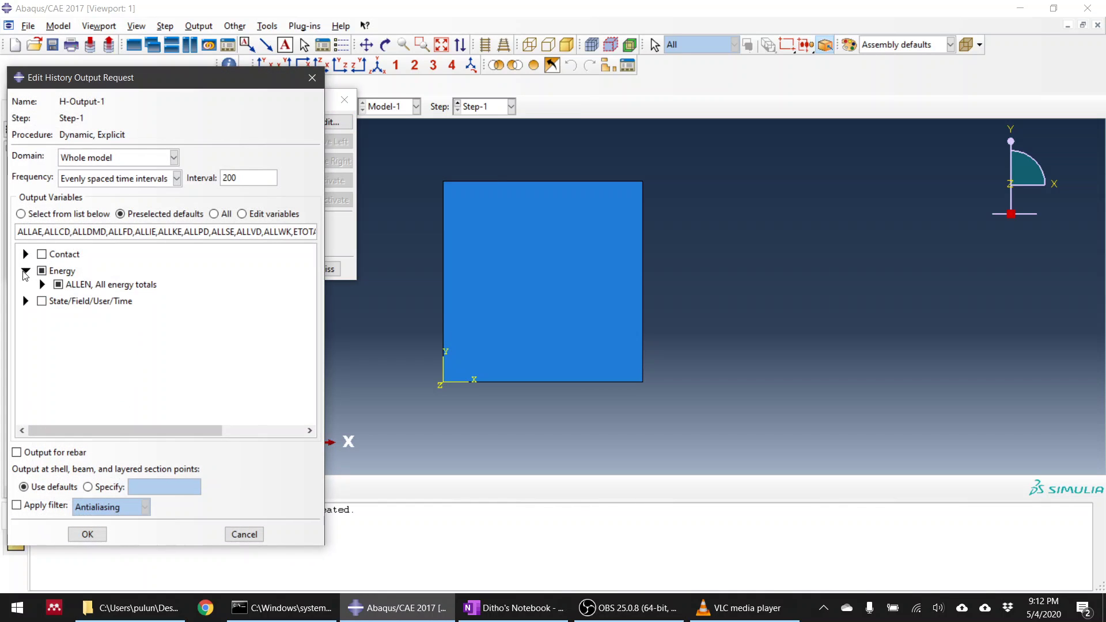
left_click(43, 285)
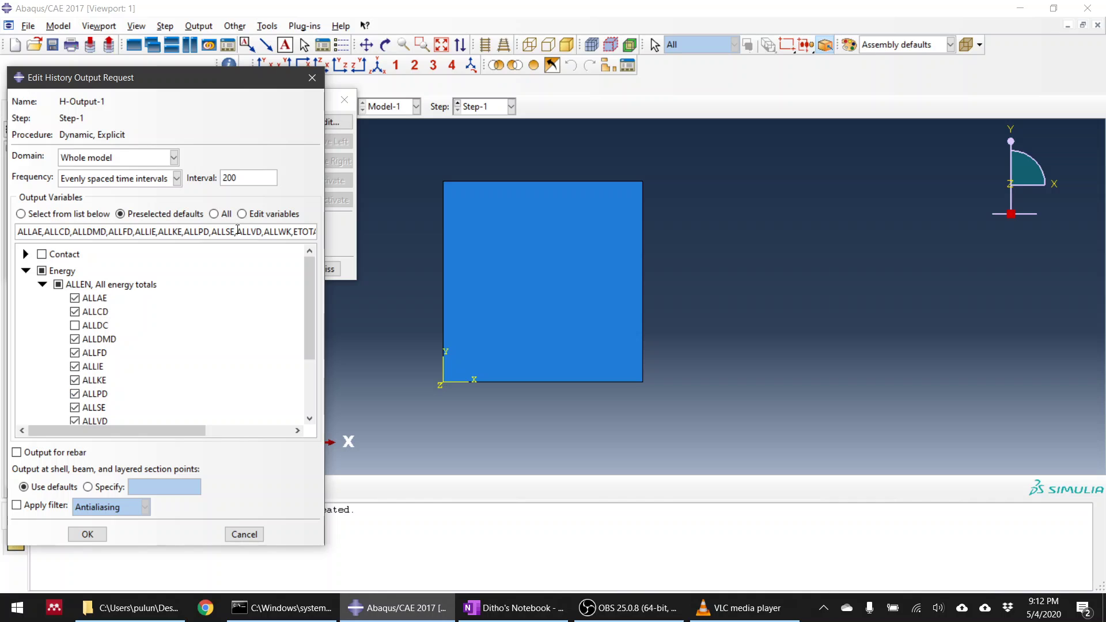
key("Tab")
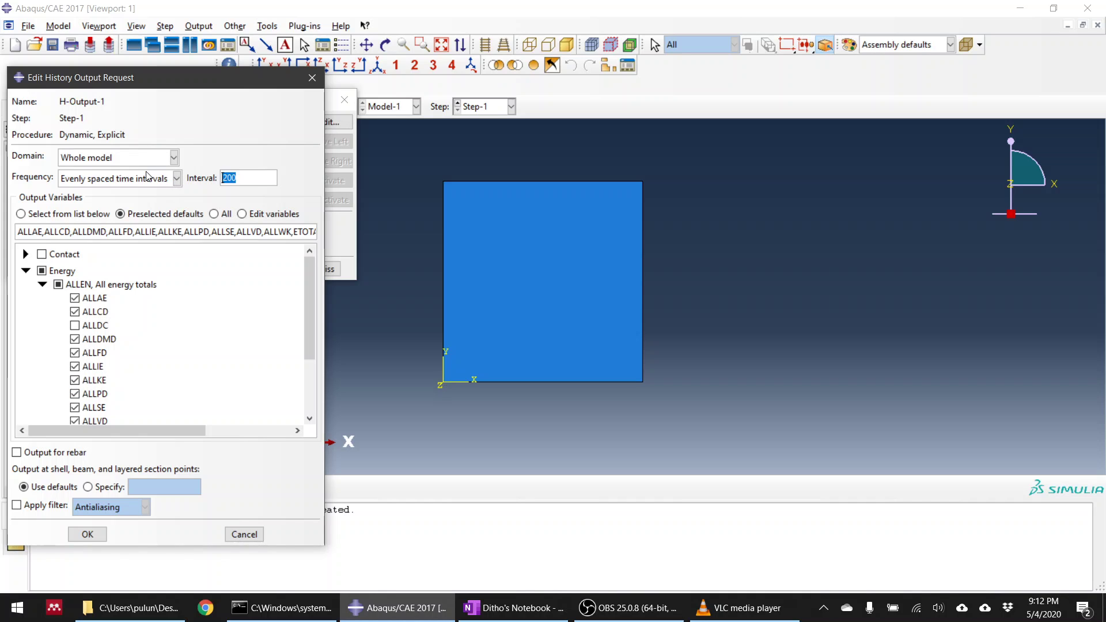
type("190")
type("00")
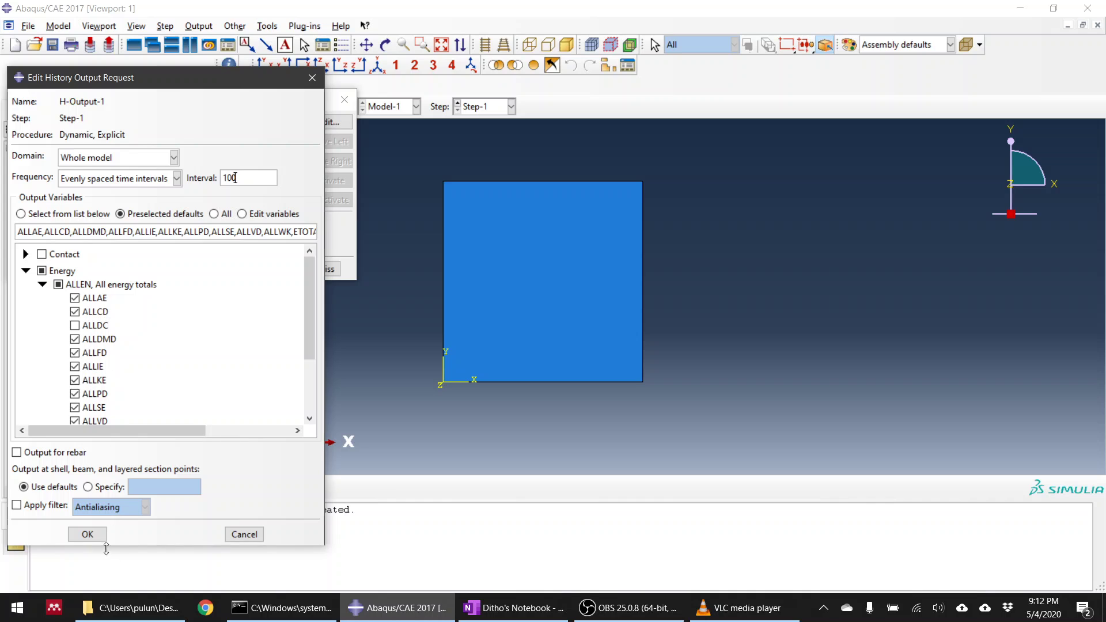
left_click(87, 535)
left_click(333, 270)
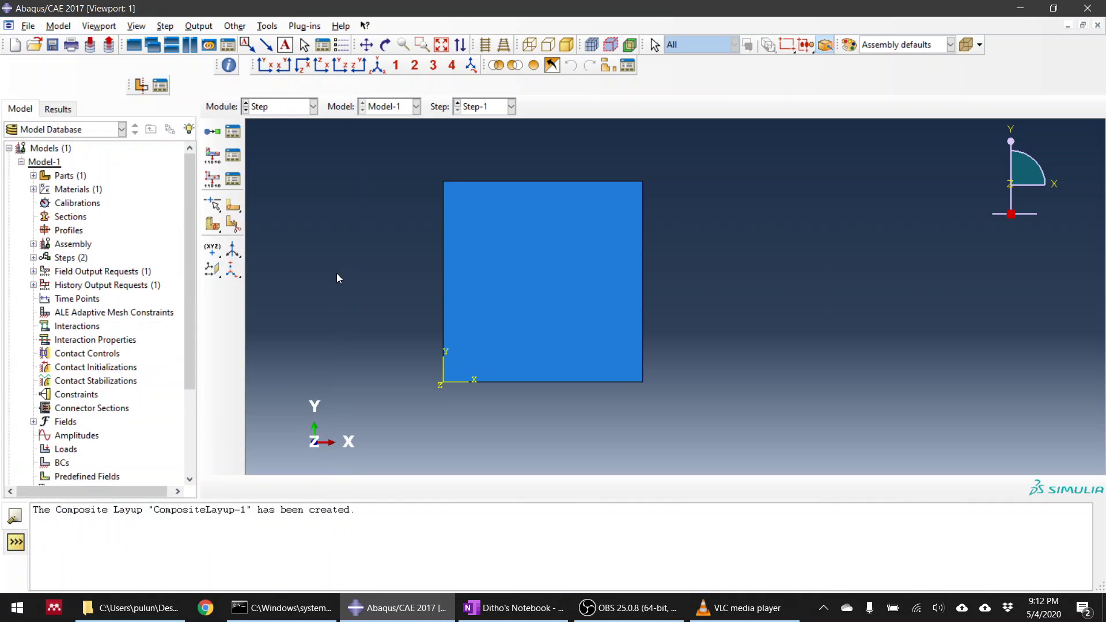
Switch to the Part module
left_click(276, 107)
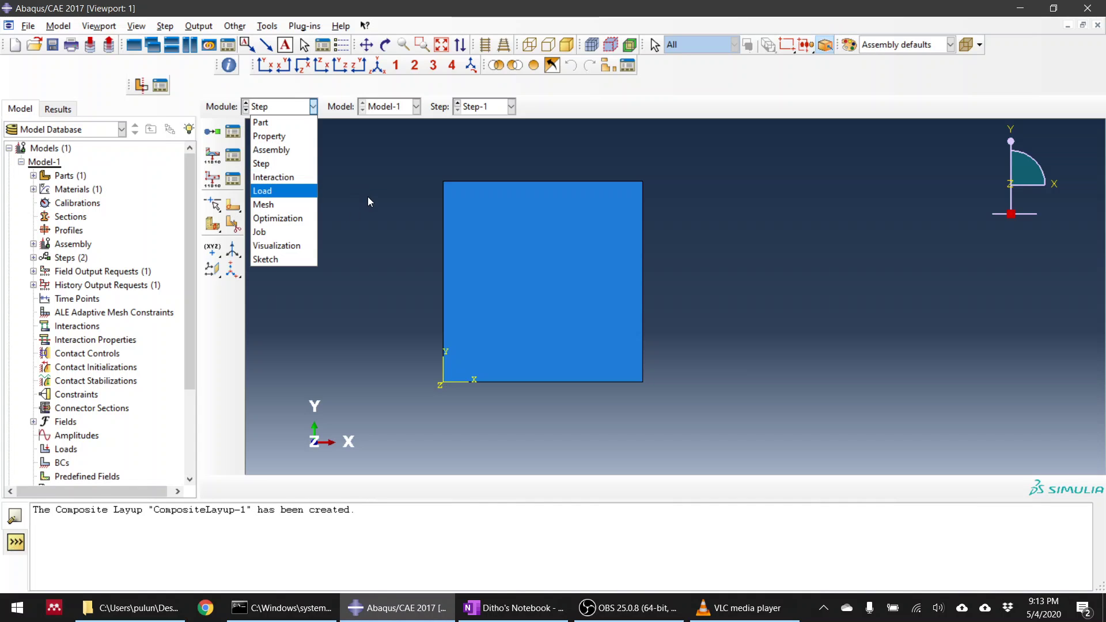
left_click(291, 126)
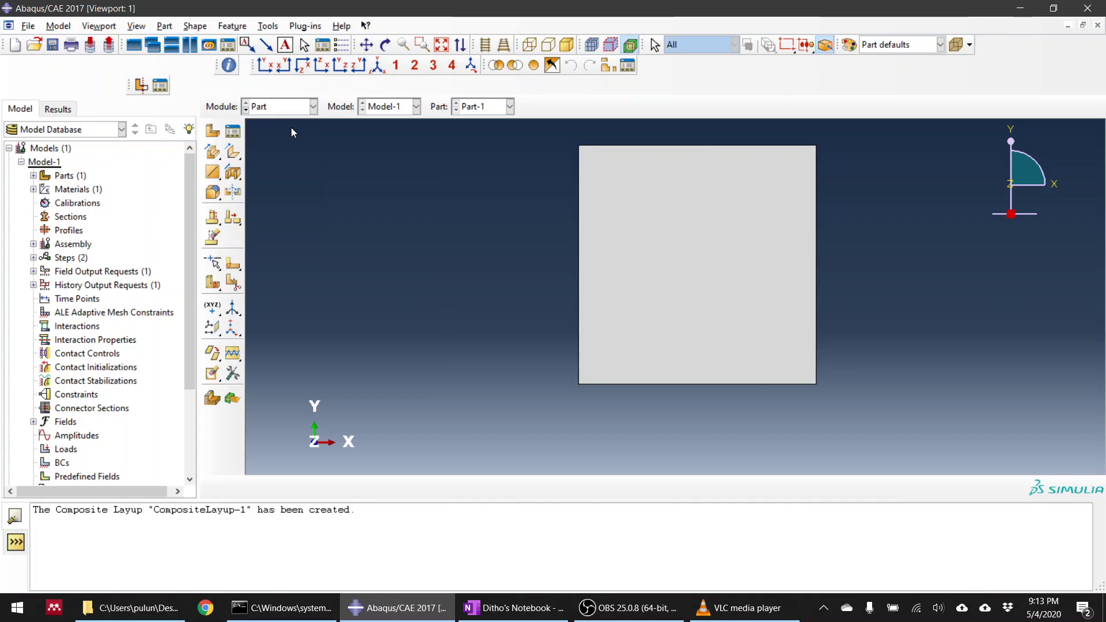
left_click(213, 133)
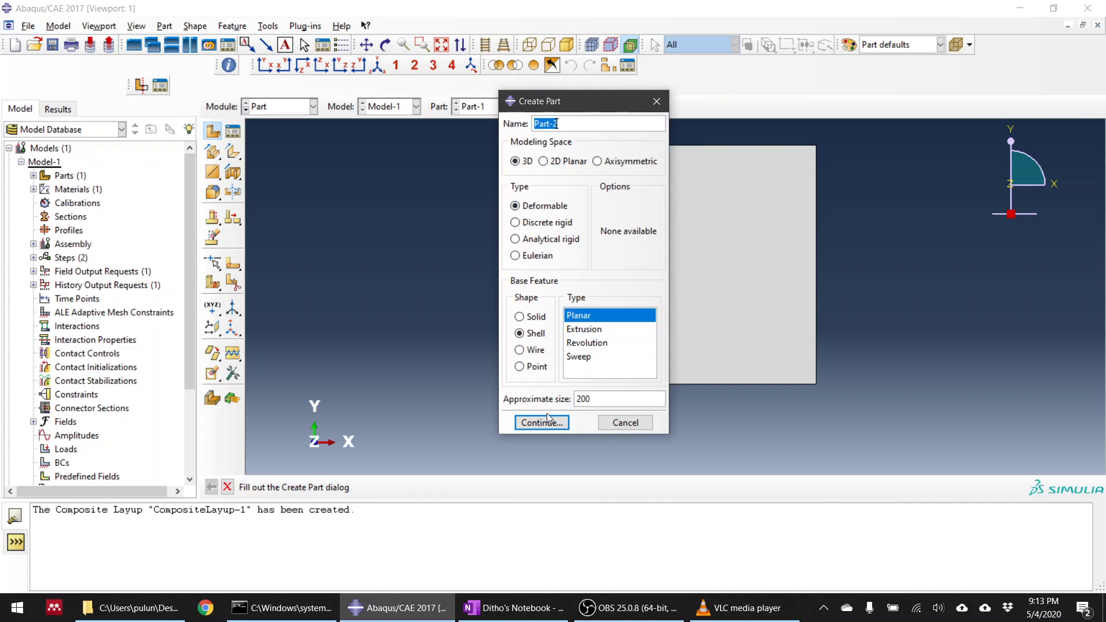
left_click(550, 423)
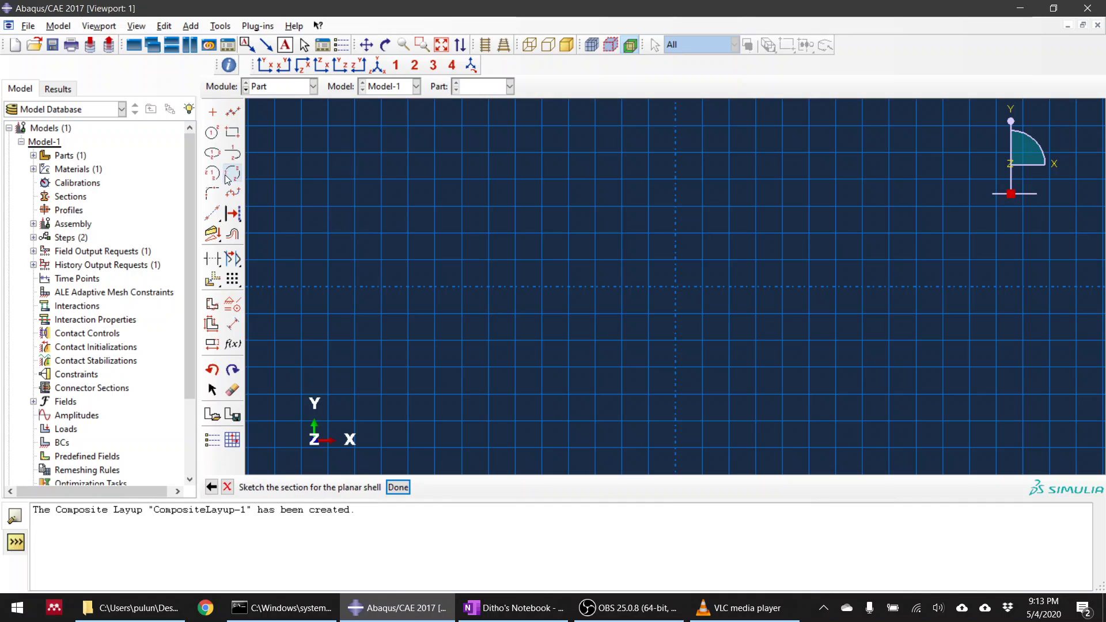
left_click(213, 134)
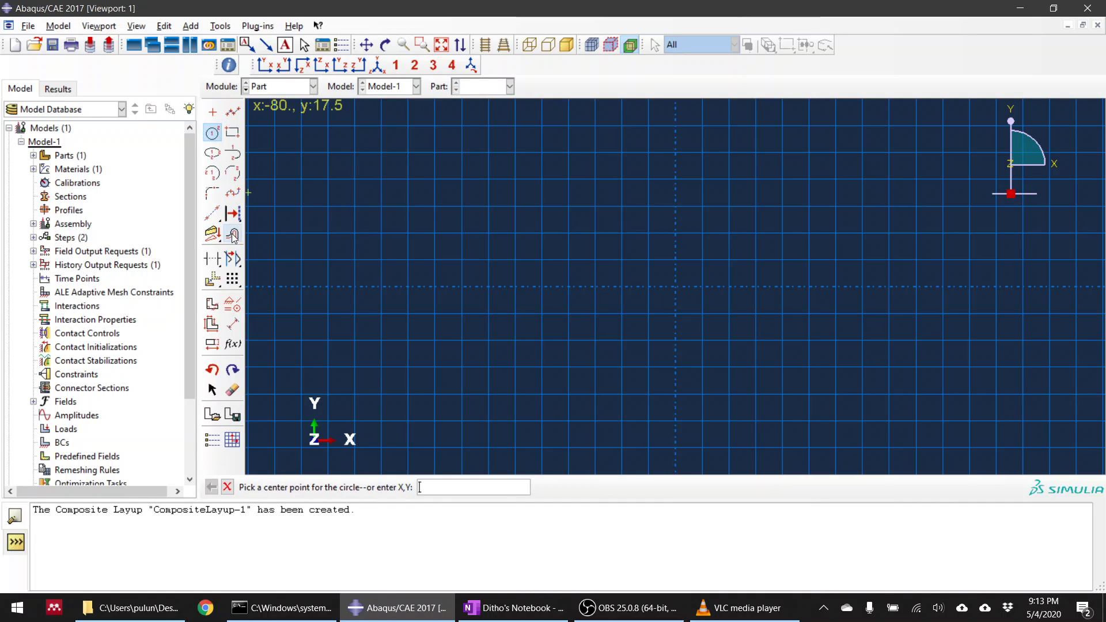
left_click(228, 488)
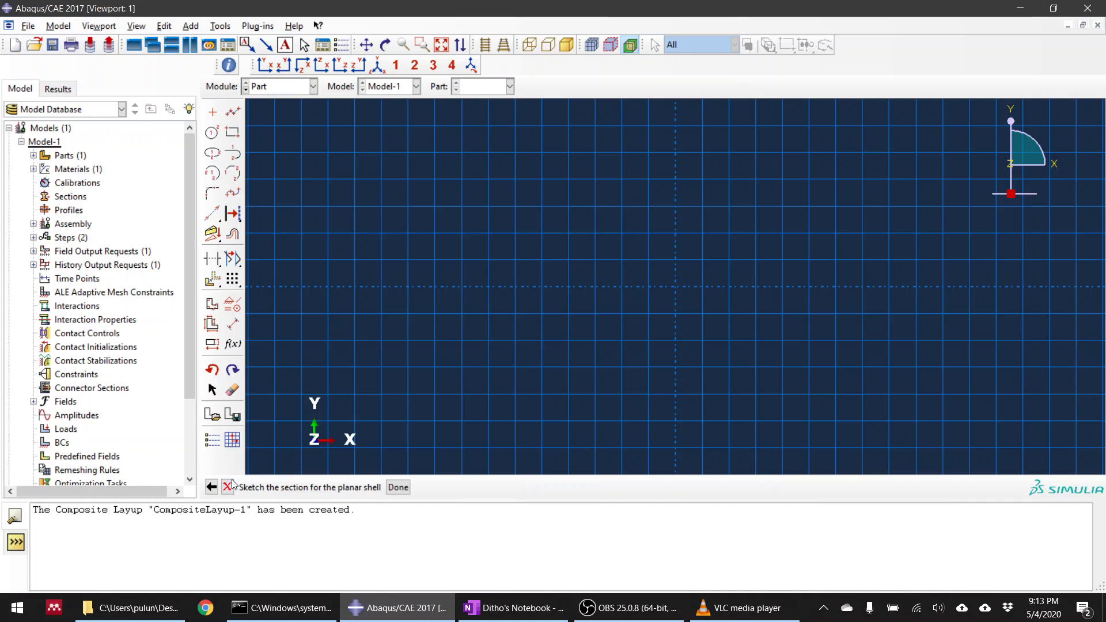
left_click(227, 487)
left_click(501, 332)
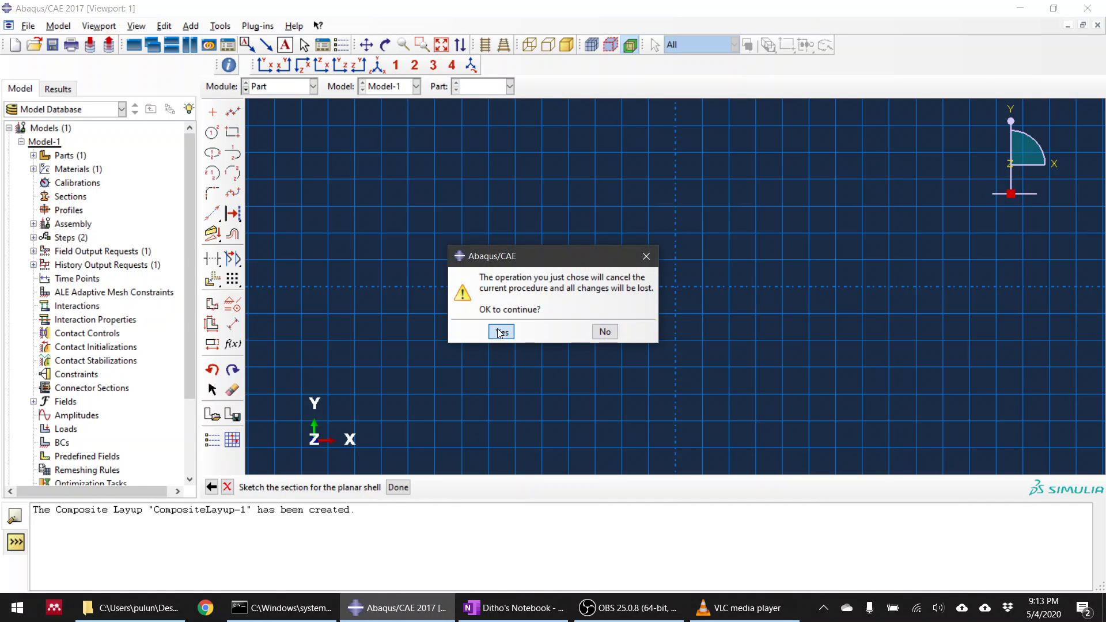
Create a new 3D discrete rigid part with a shell revolution base feature and open its section sketch
left_click(213, 132)
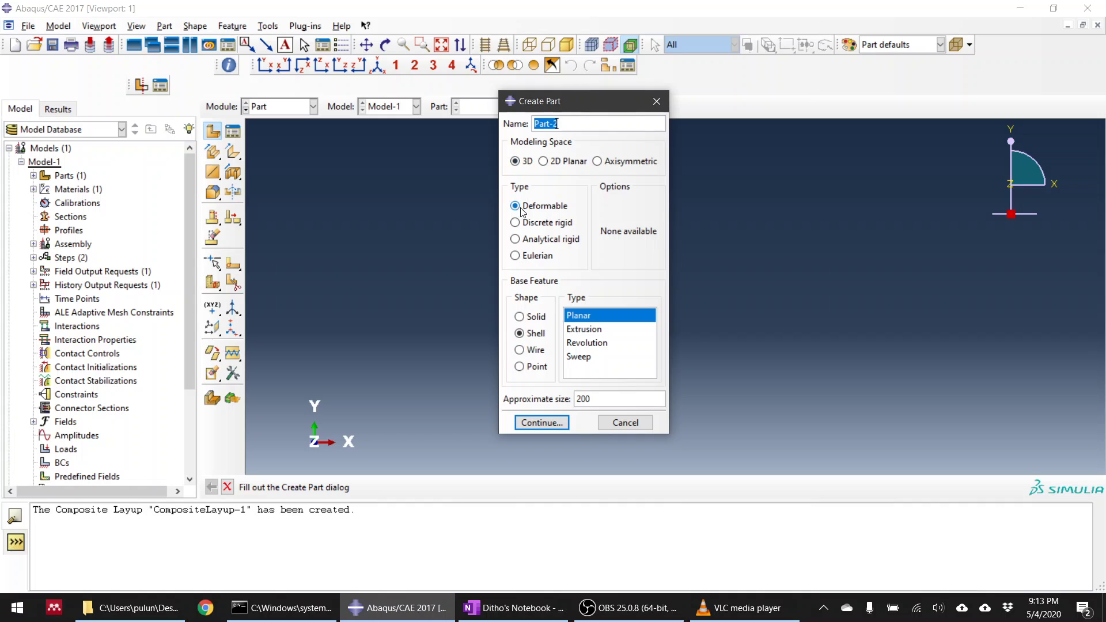
left_click(516, 225)
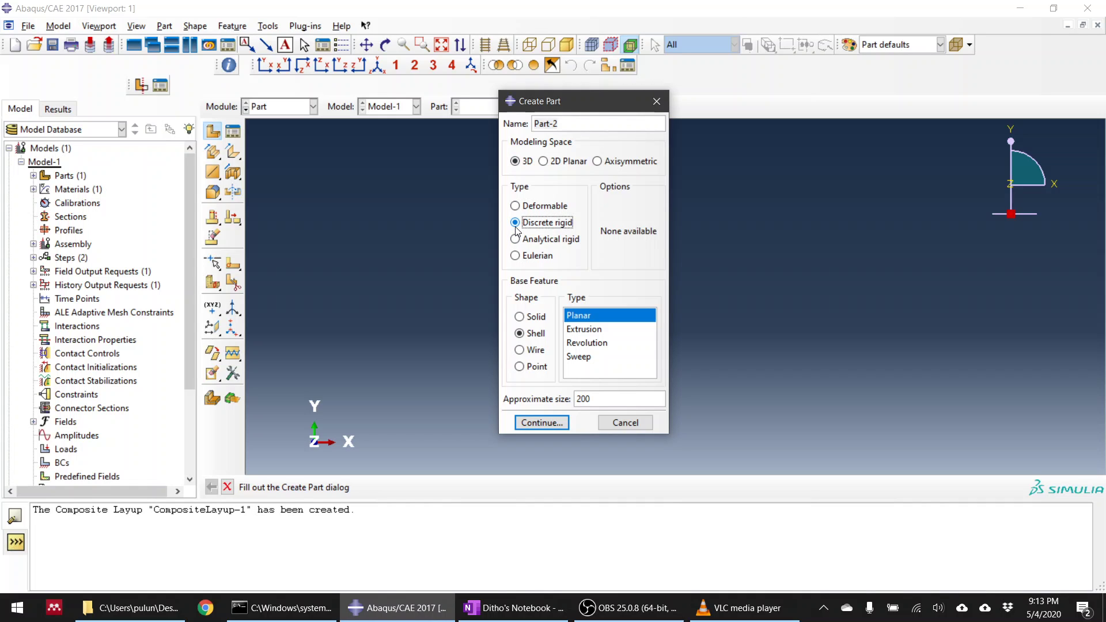
left_click(603, 345)
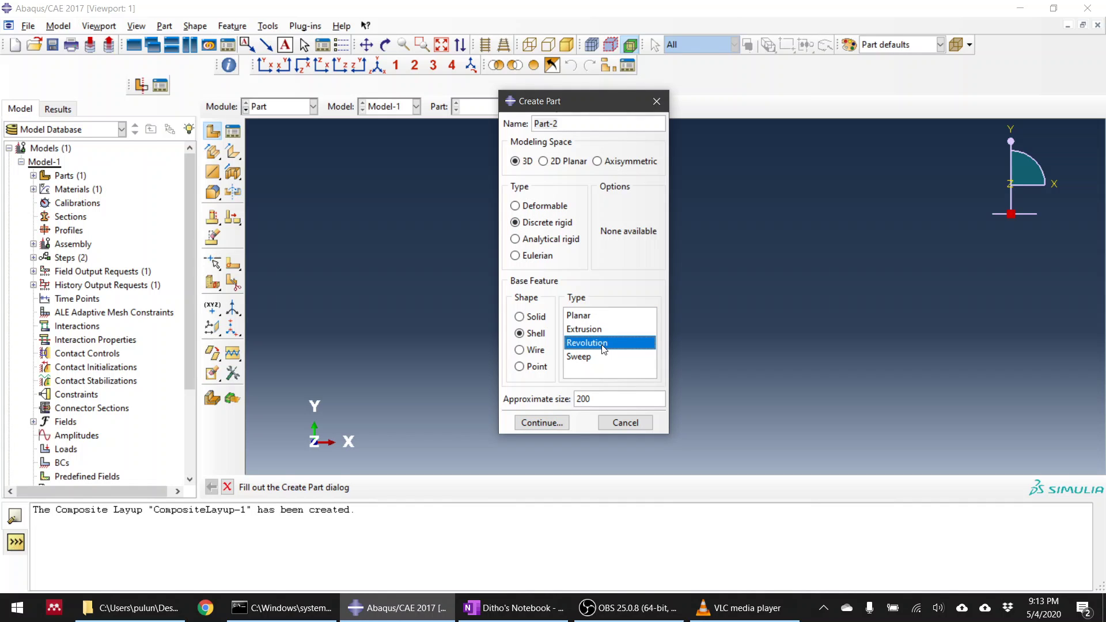
left_click(542, 423)
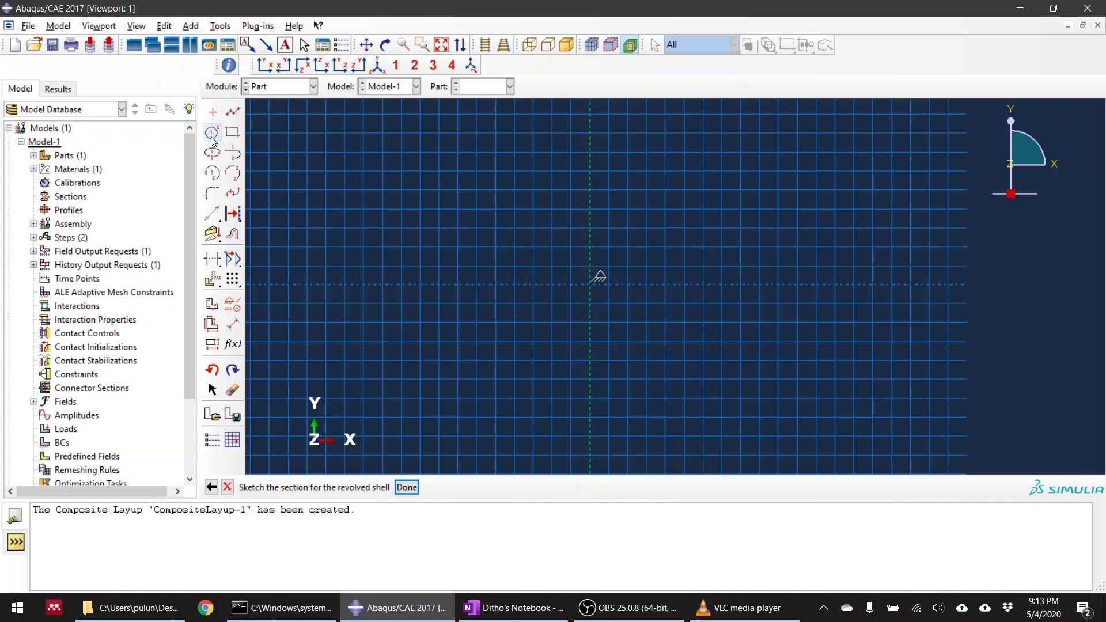
Sketch a circle of radius about 25 centred at the origin on the revolution axis
left_click(212, 137)
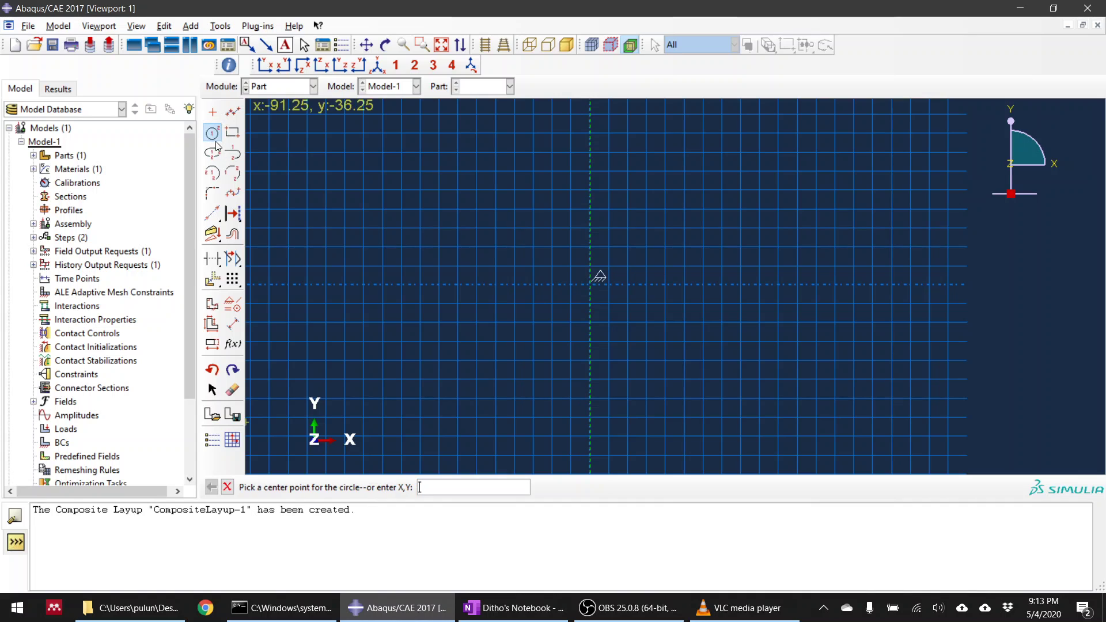
left_click(590, 285)
left_click(592, 192)
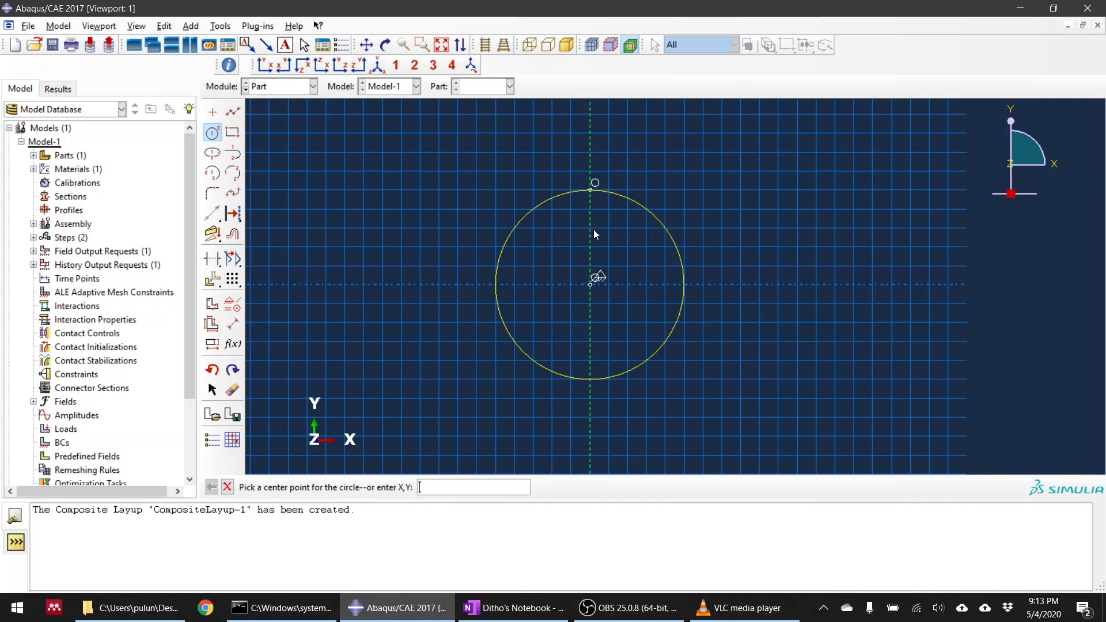
left_click(233, 112)
left_click(631, 299)
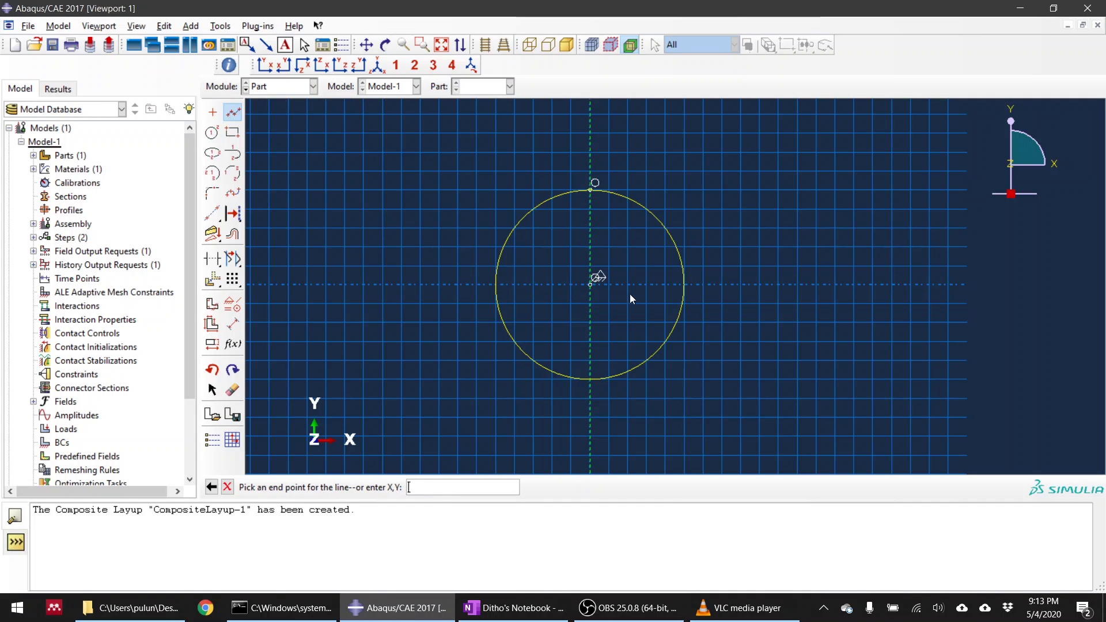
key("Escape")
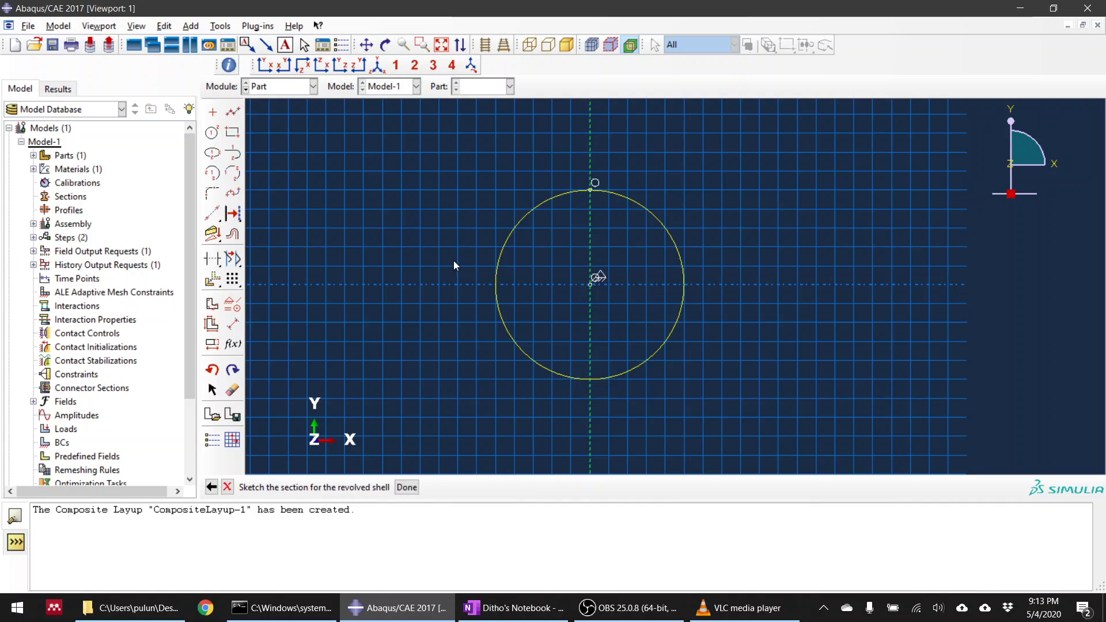
Draw a horizontal and a vertical line through the circle's centre, each extending beyond the circle on both sides
left_click(233, 112)
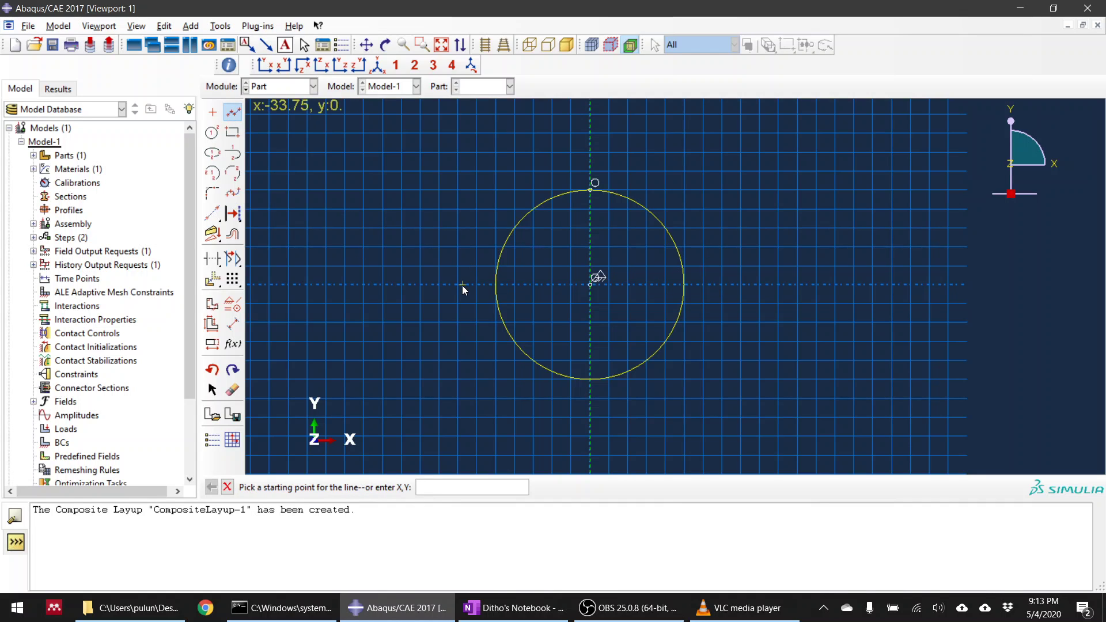
left_click(457, 285)
left_click(754, 284)
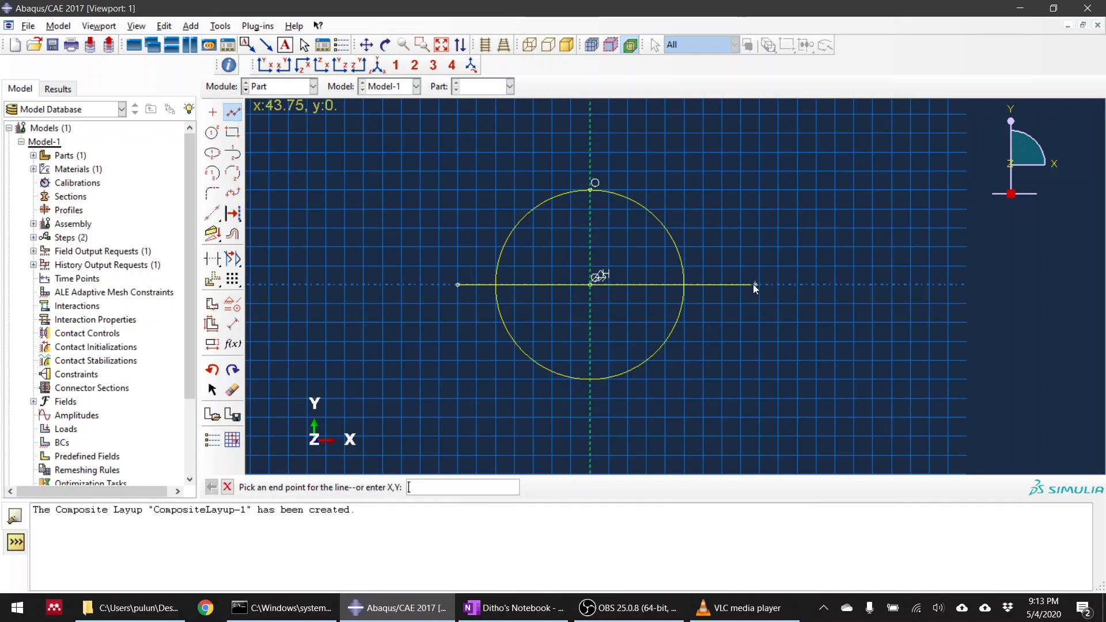
key("Escape")
left_click(234, 112)
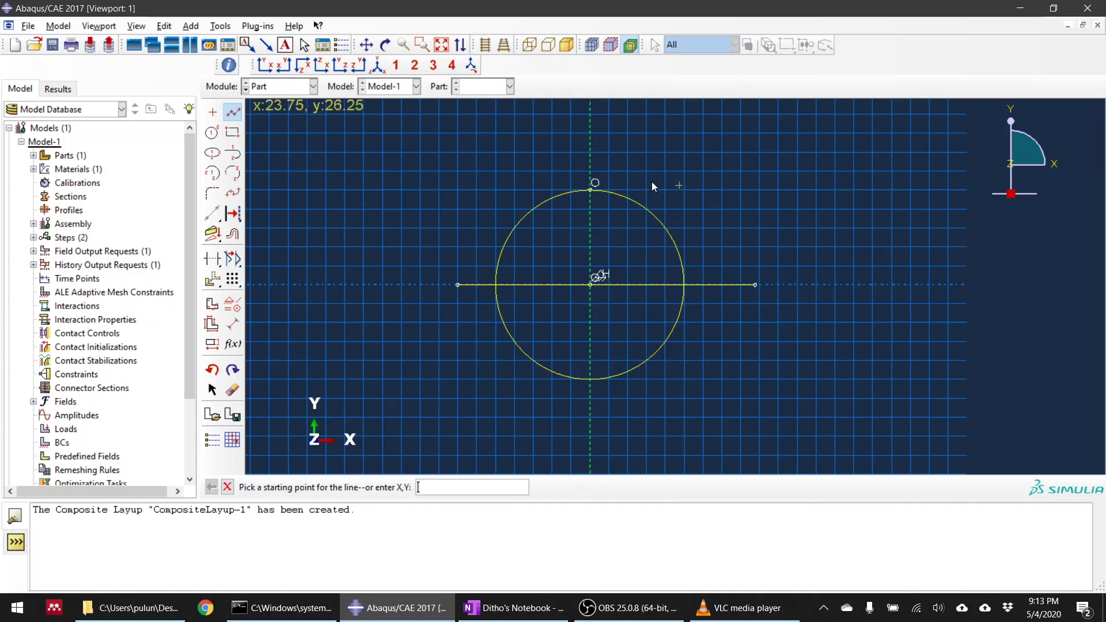
left_click(591, 153)
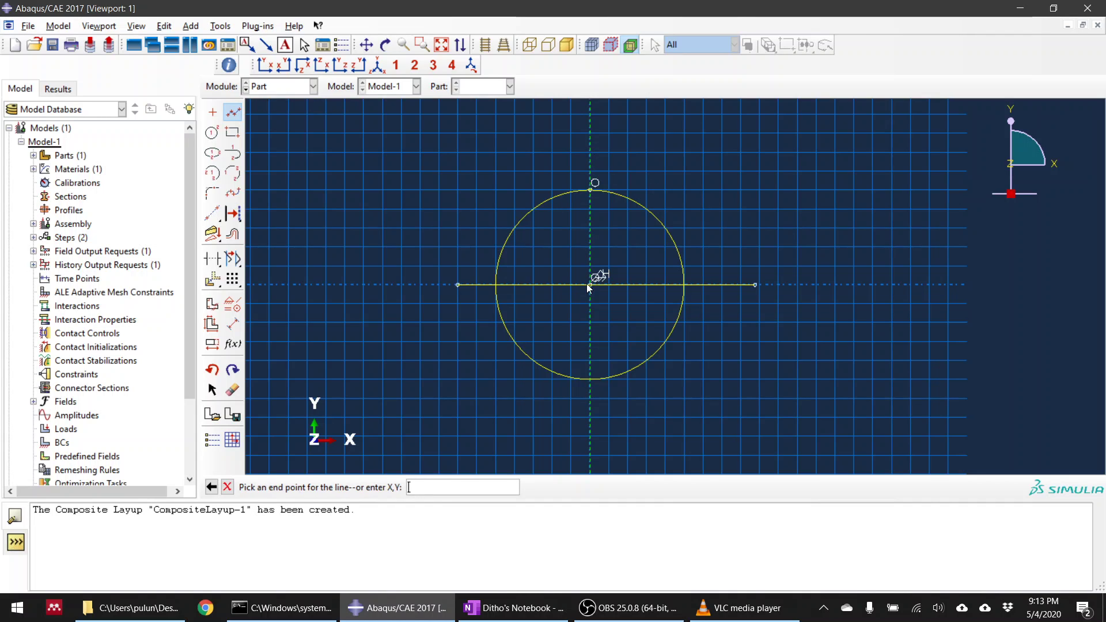
left_click(594, 402)
key("Escape")
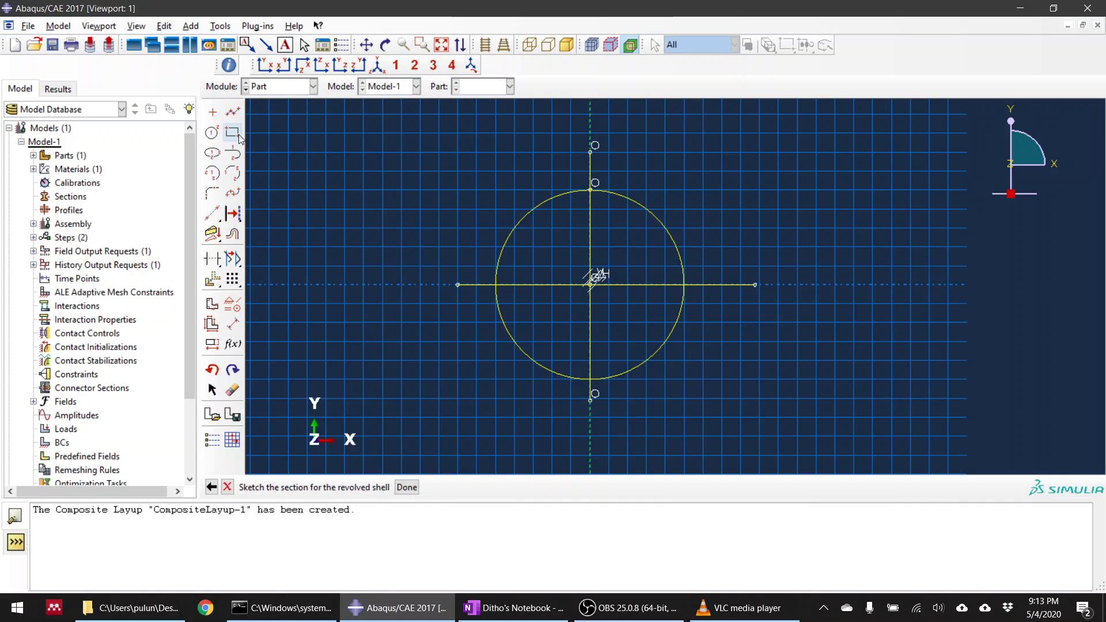
Dimension the circle's radius and set it to 10
left_click(233, 325)
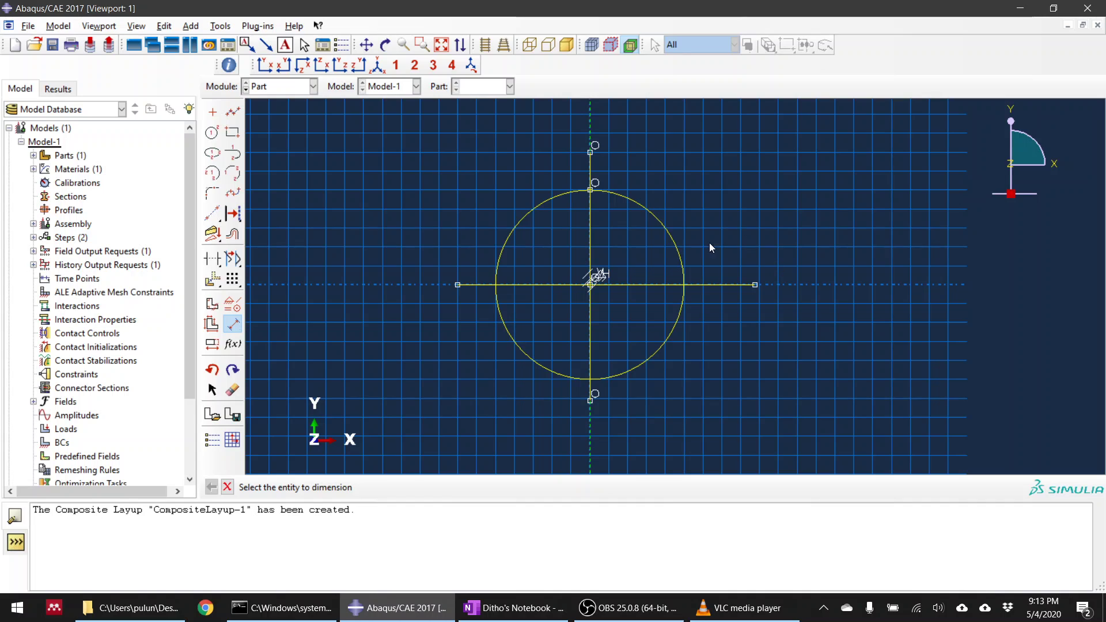
left_click(679, 252)
left_click(734, 219)
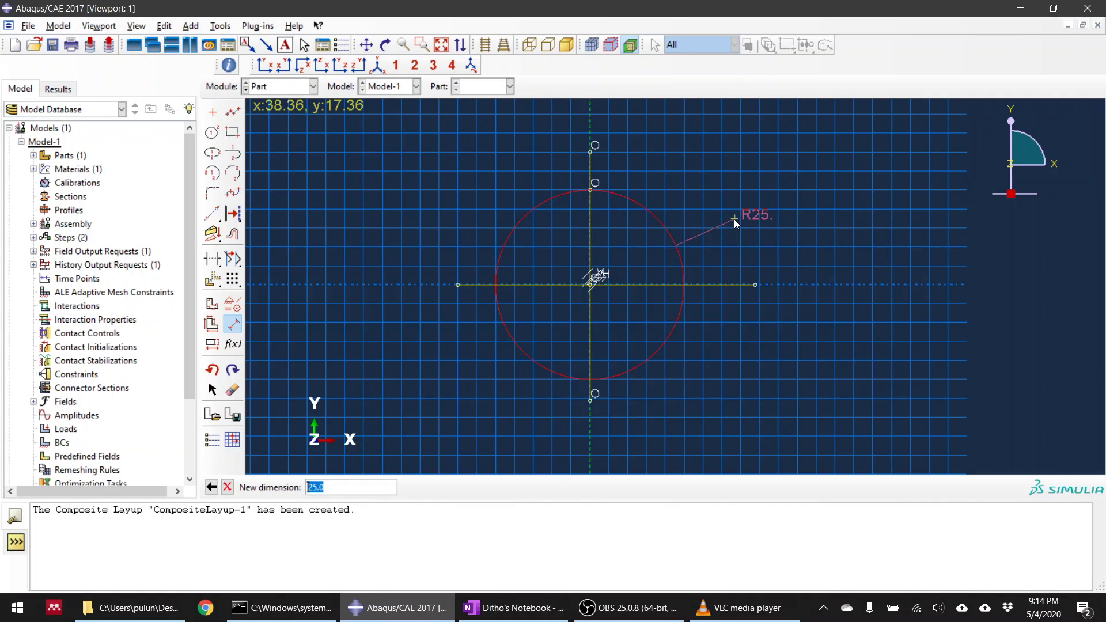
type("10")
key("Return")
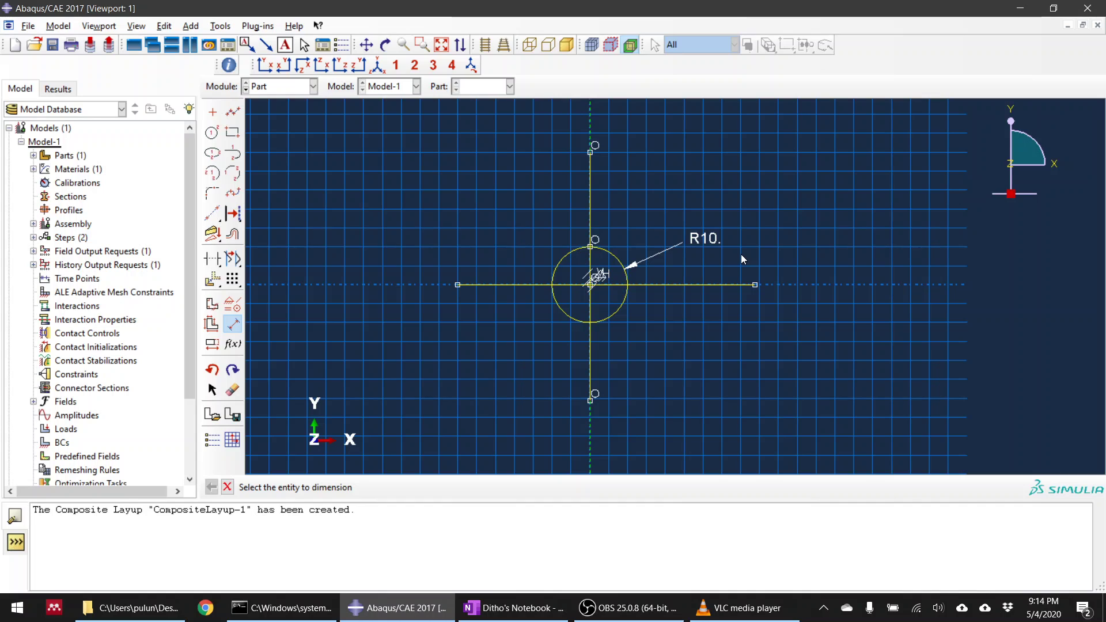
left_click(228, 487)
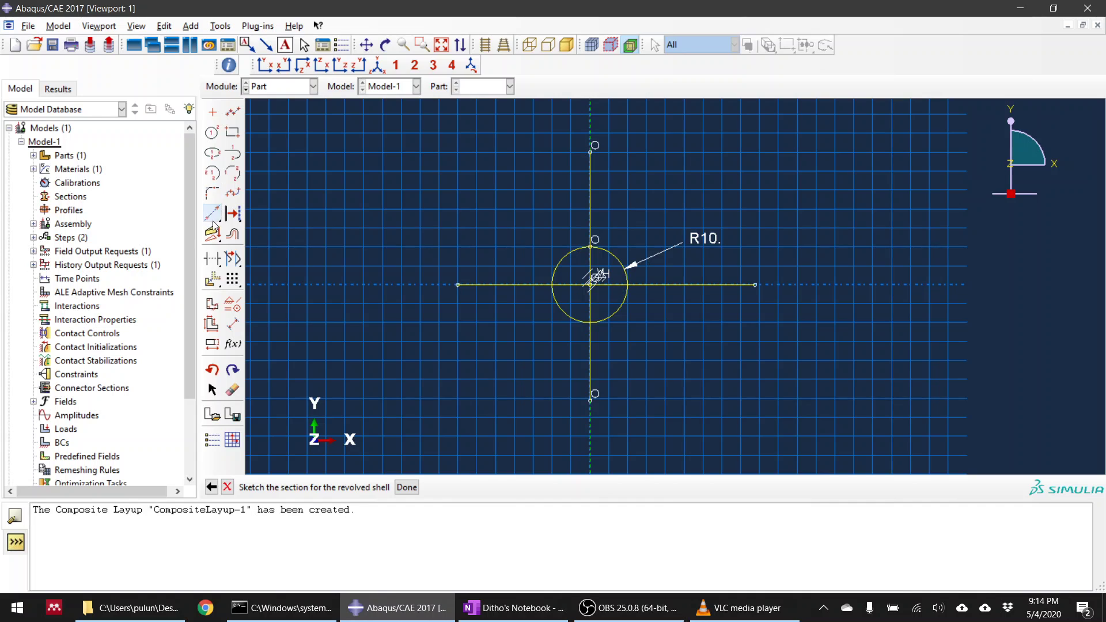
Trim the circle and both lines down to a closed lower-right quarter-circle sector bounded by the two centre lines
left_click(213, 259)
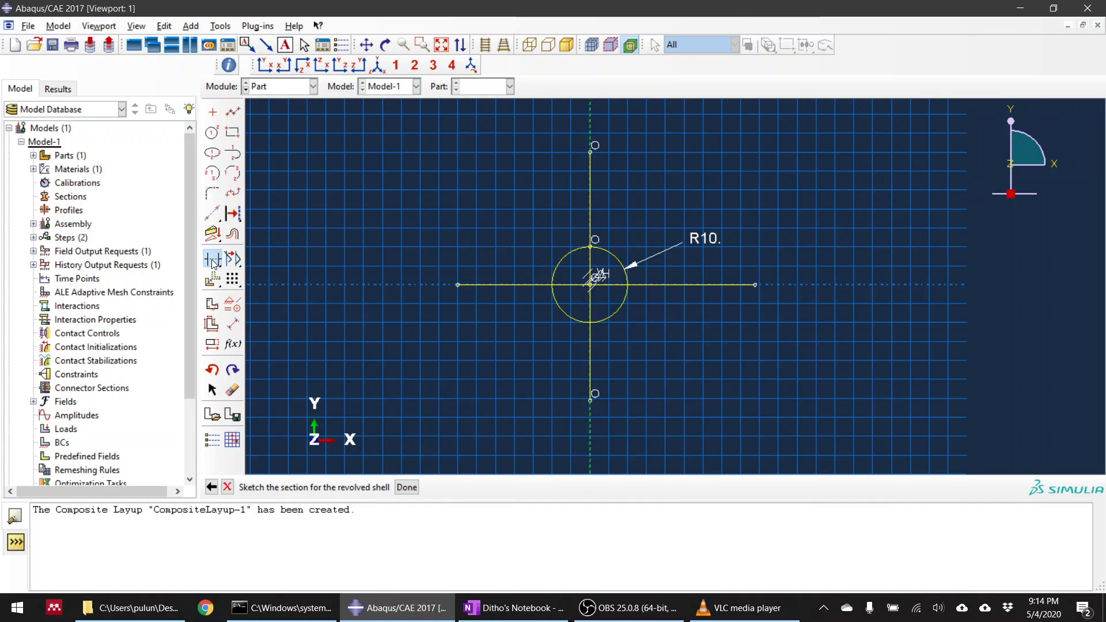
left_click(595, 197)
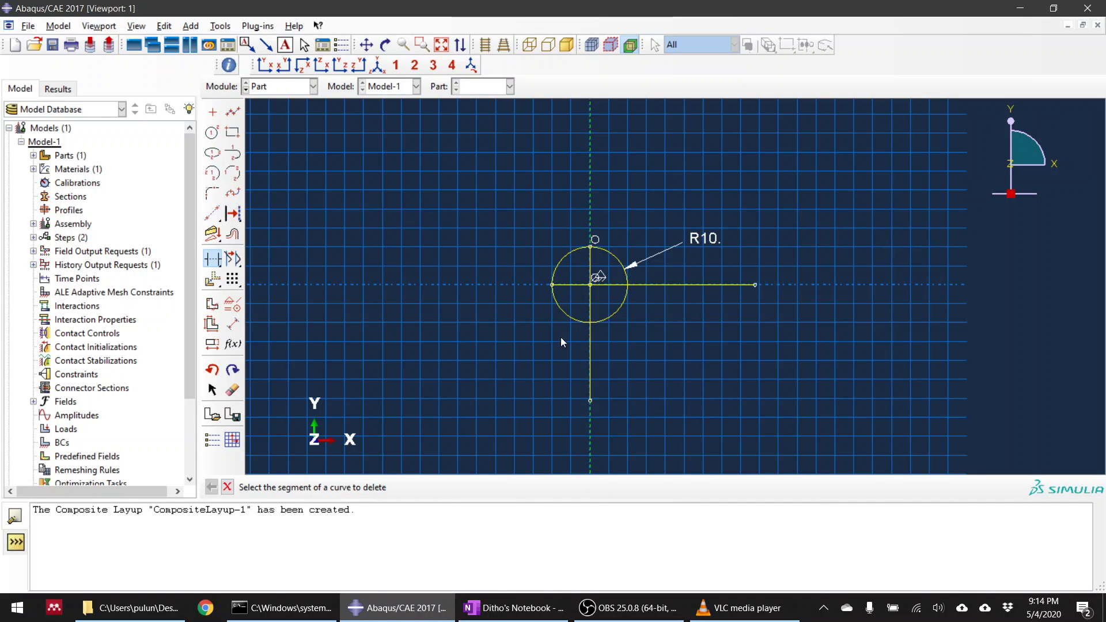
left_click(586, 366)
left_click(561, 310)
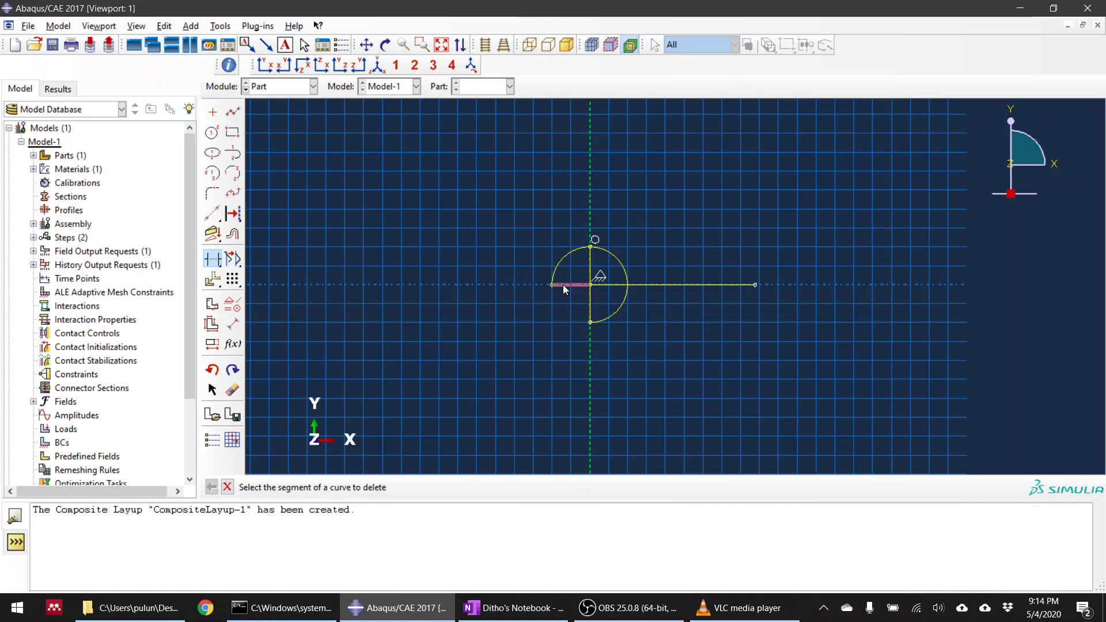
left_click(563, 260)
left_click(612, 253)
left_click(673, 283)
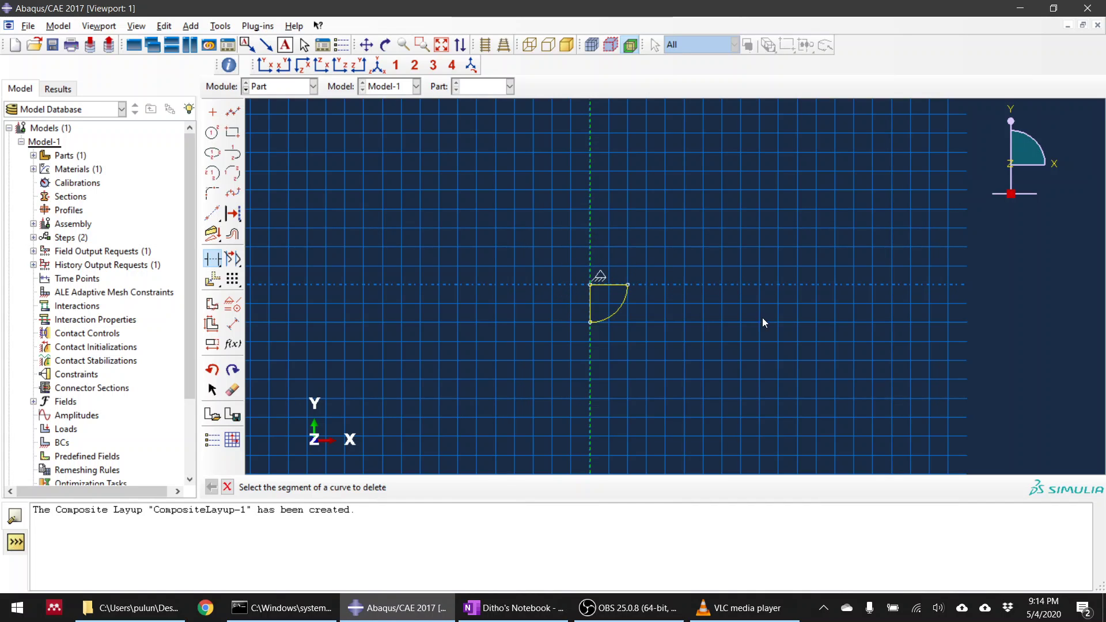
scroll(627, 312, "up", 3)
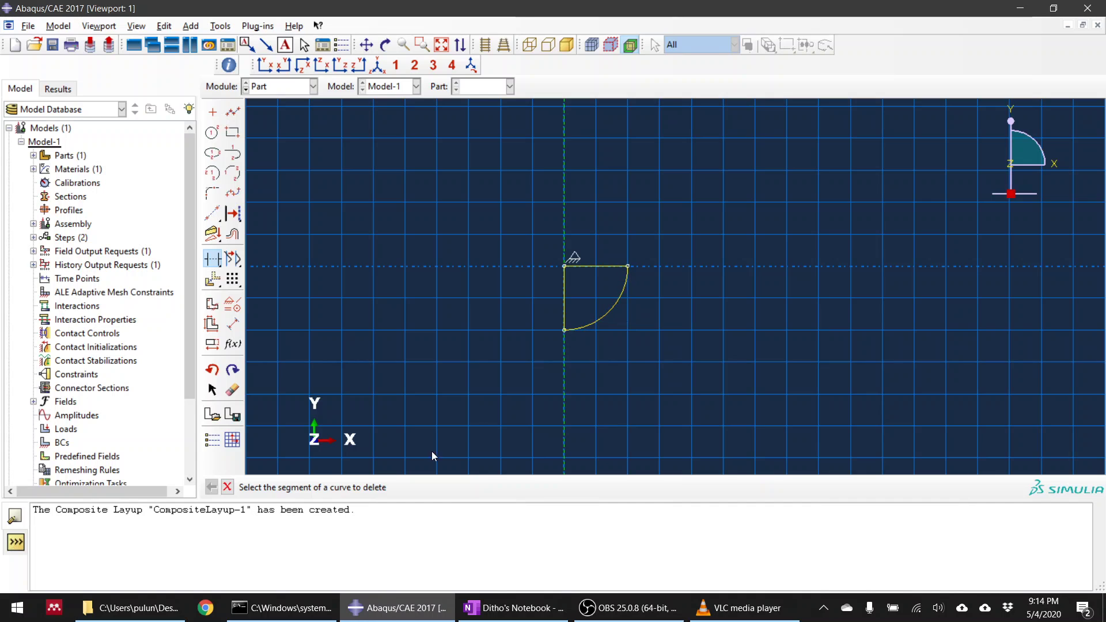
Finish the quarter-circle section sketch and revolve it through 360 degrees about the axis
left_click(227, 488)
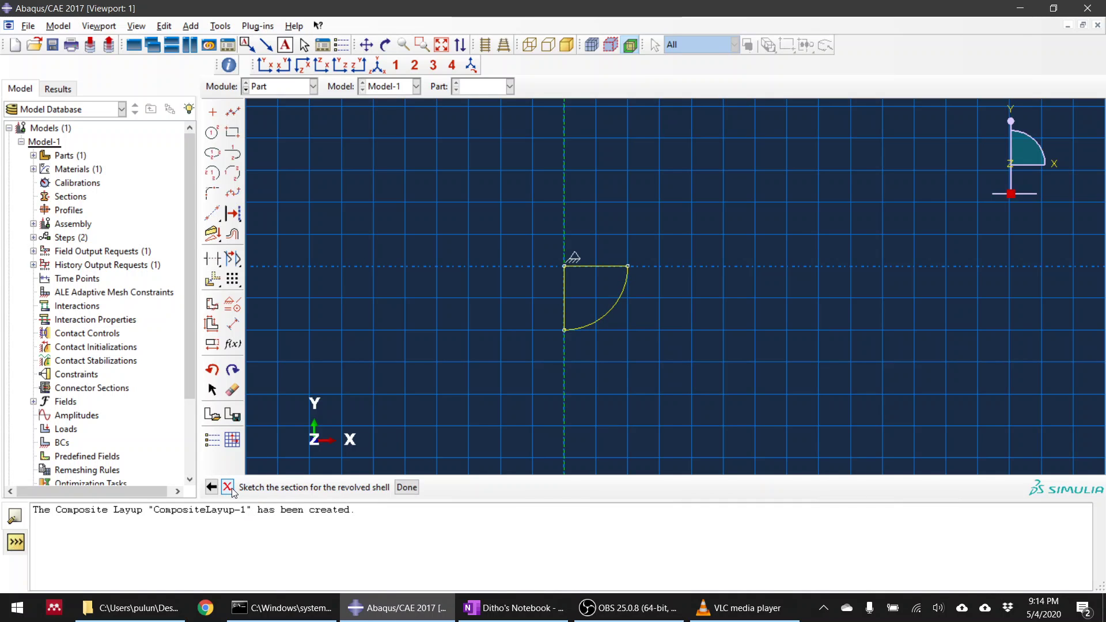
left_click(407, 488)
type("3")
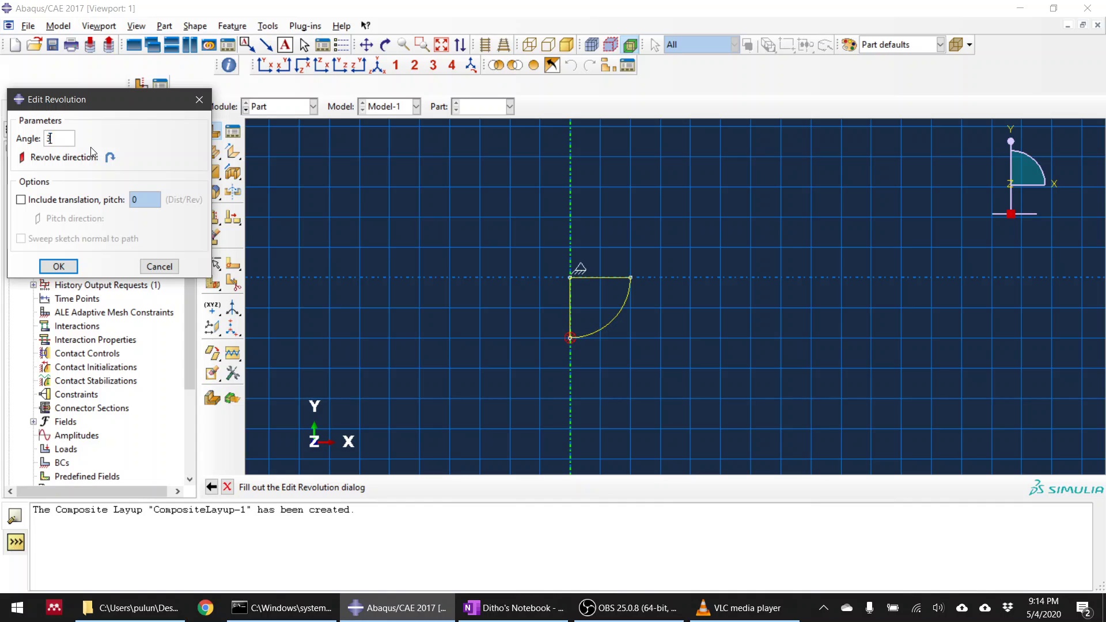
type("60")
left_click(59, 266)
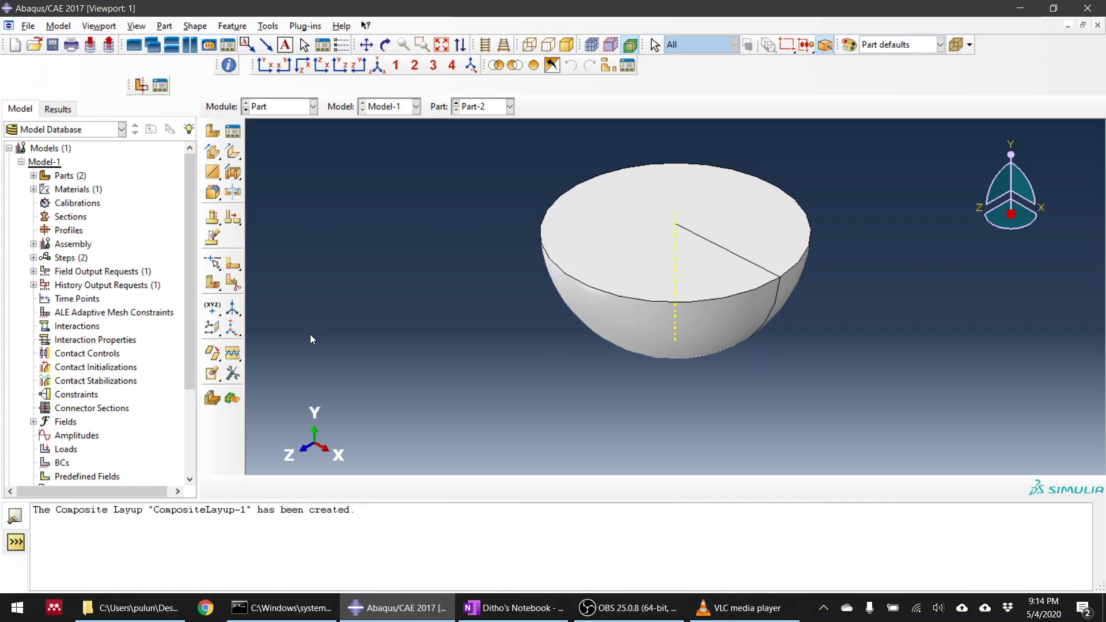
Start a partition sketch on the hemisphere's flat circular face and draw a vertical line about 11.6 long from its centre up past the rim
left_click(234, 265)
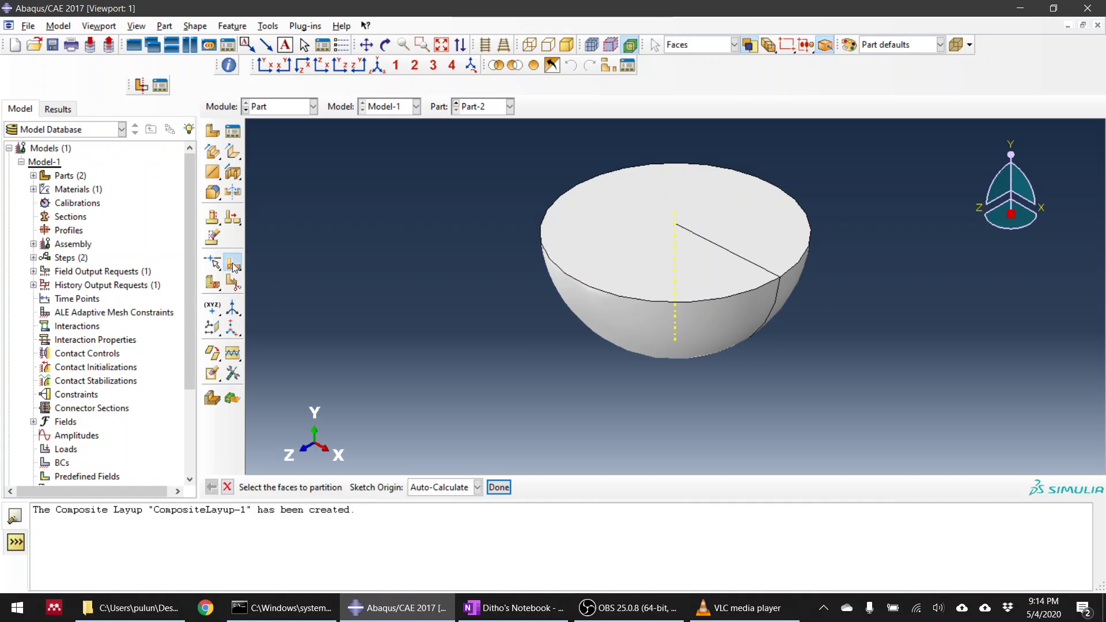
left_click(669, 247)
left_click(499, 487)
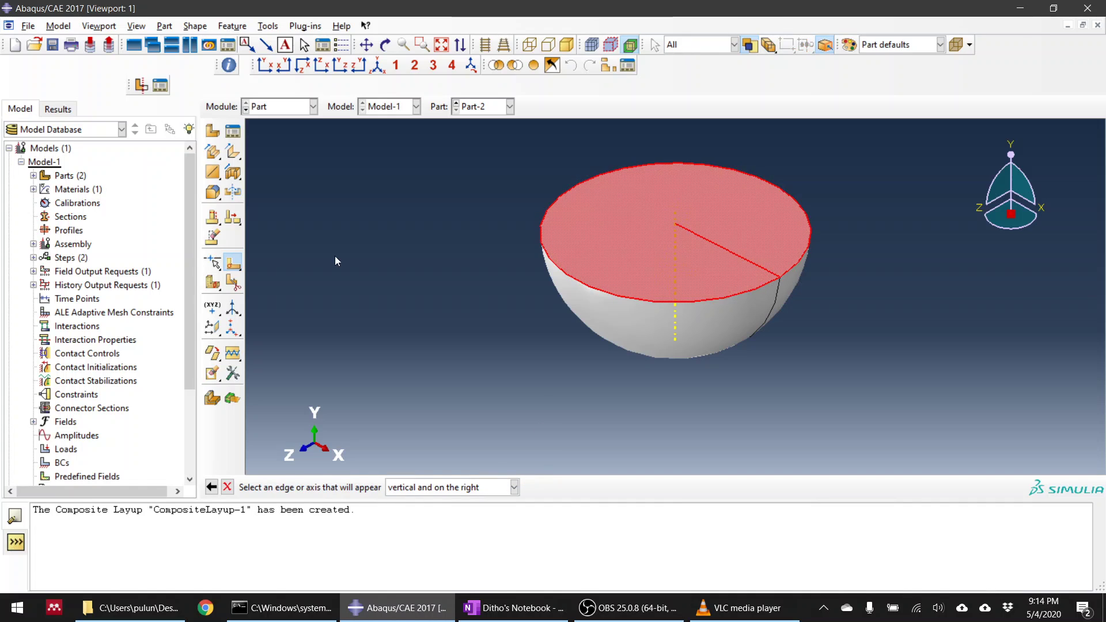
left_click(552, 261)
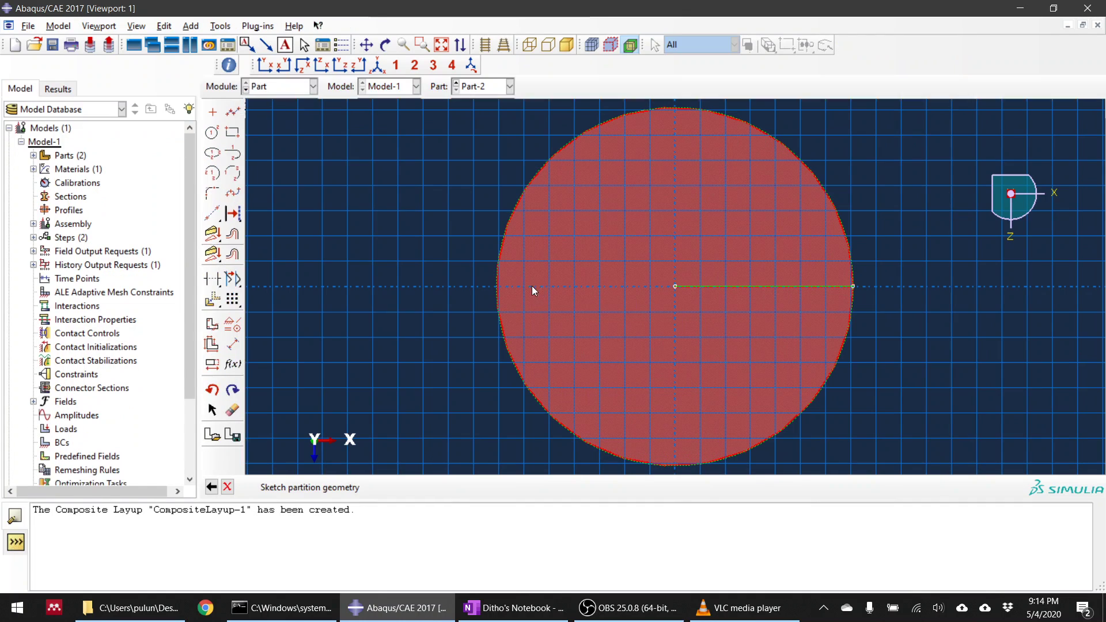
scroll(694, 346, "down", 3)
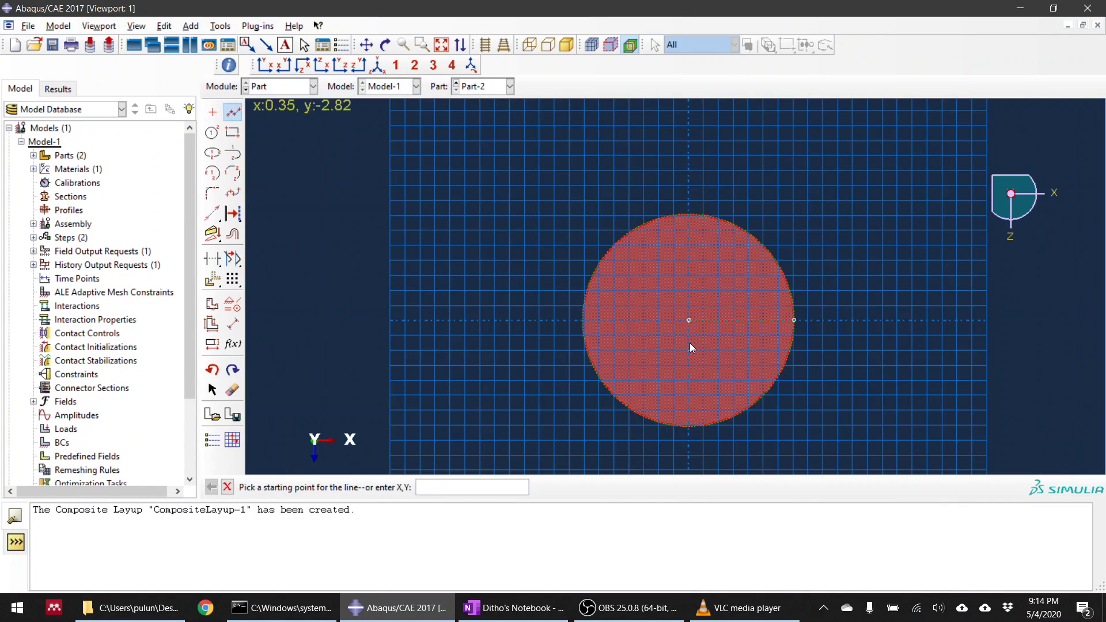
left_click(690, 320)
left_click(689, 197)
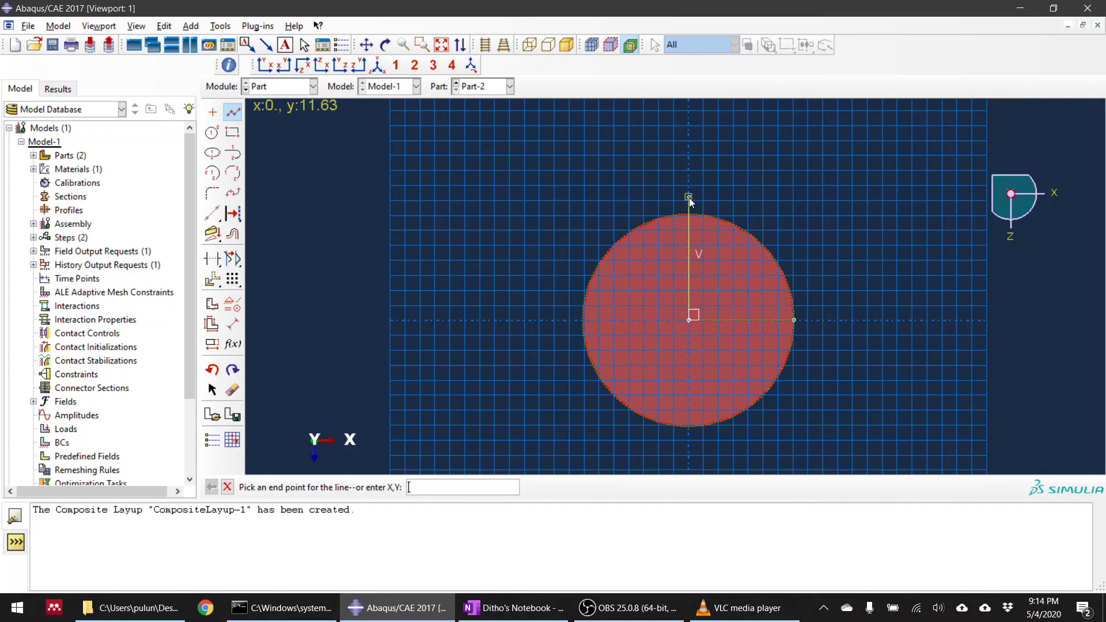
middle_click(690, 198)
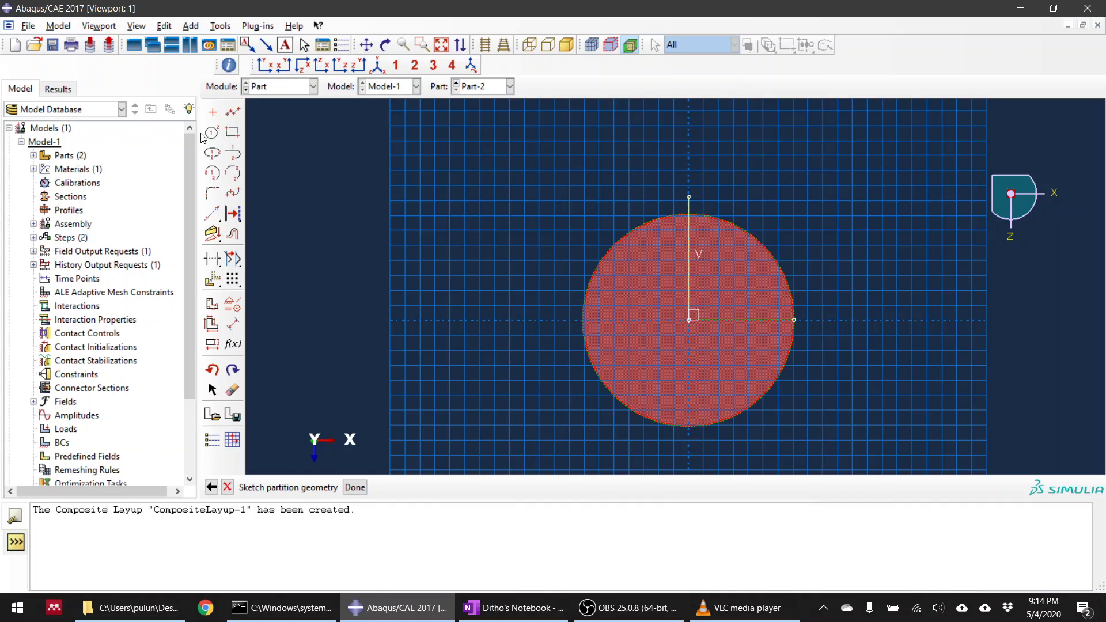
Draw a horizontal line leftward and a vertical line downward from the circle's centre past the rim, and complete the flat-face partition
left_click(234, 113)
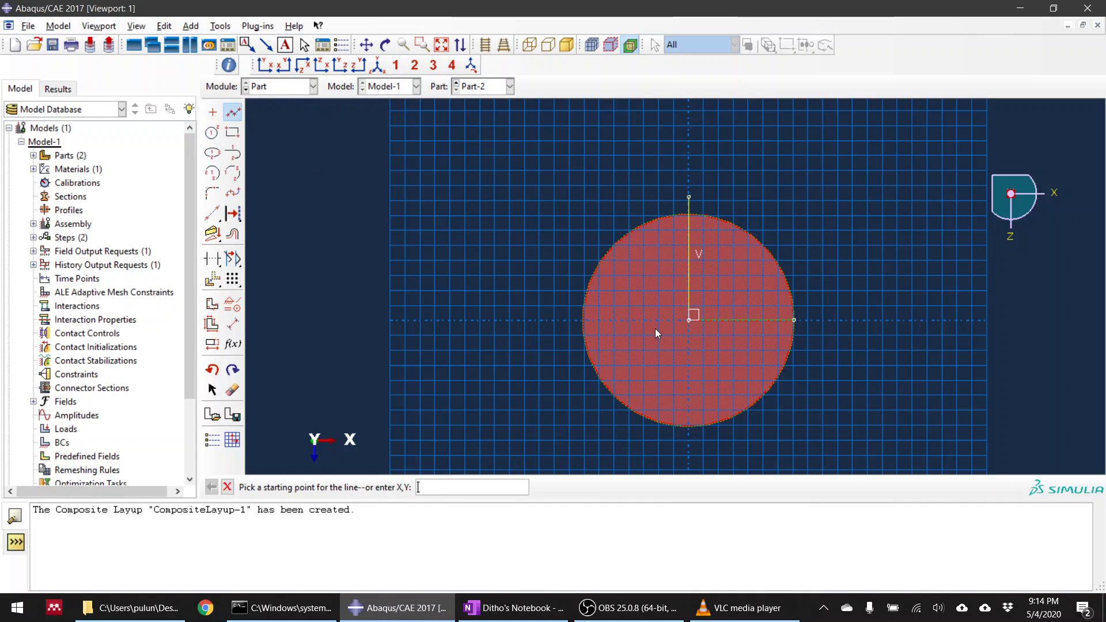
left_click(690, 321)
left_click(562, 321)
middle_click(563, 320)
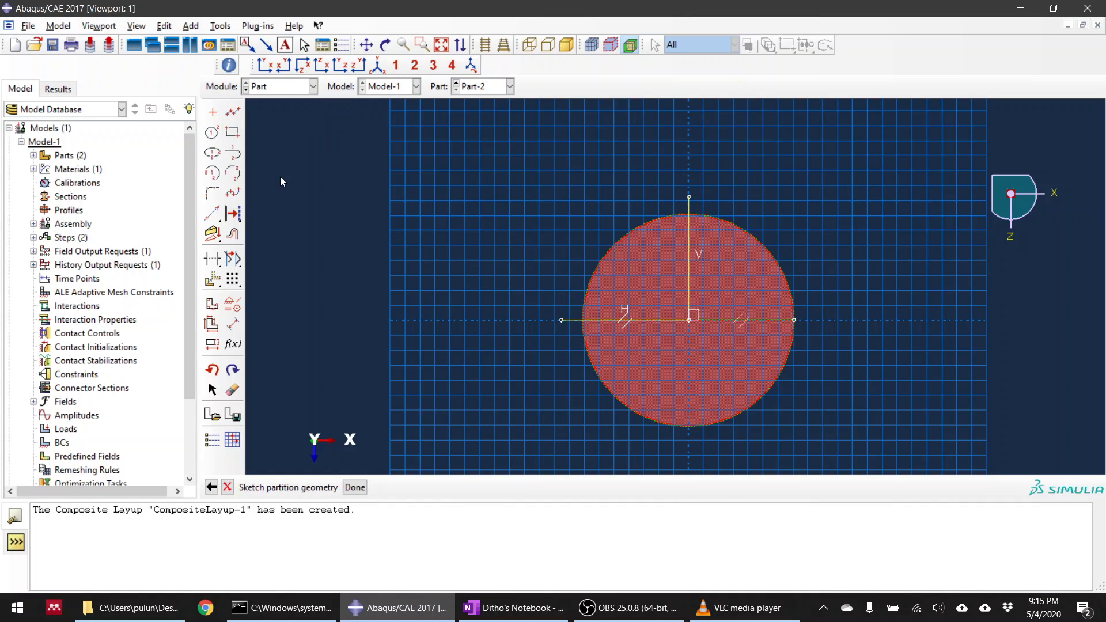
left_click(233, 113)
left_click(689, 320)
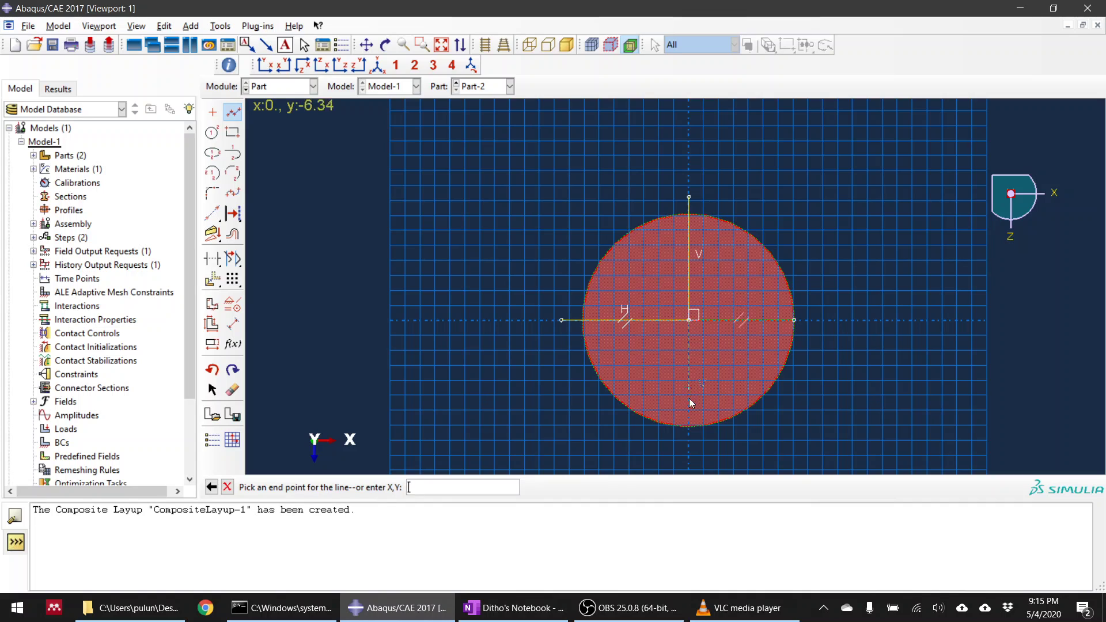
left_click(687, 448)
middle_click(687, 448)
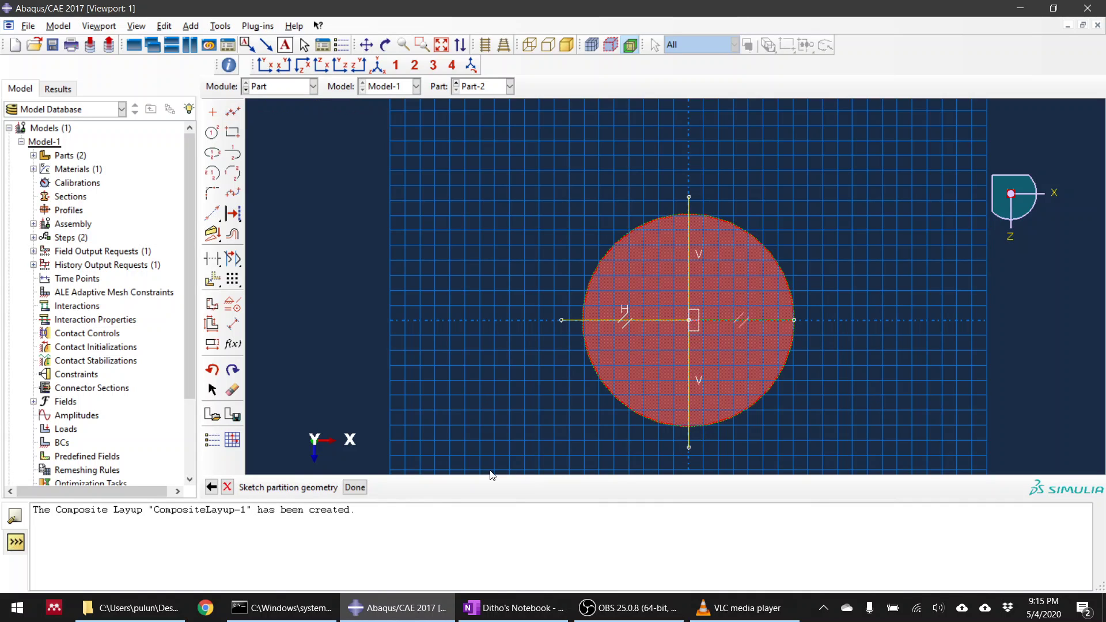
left_click(355, 487)
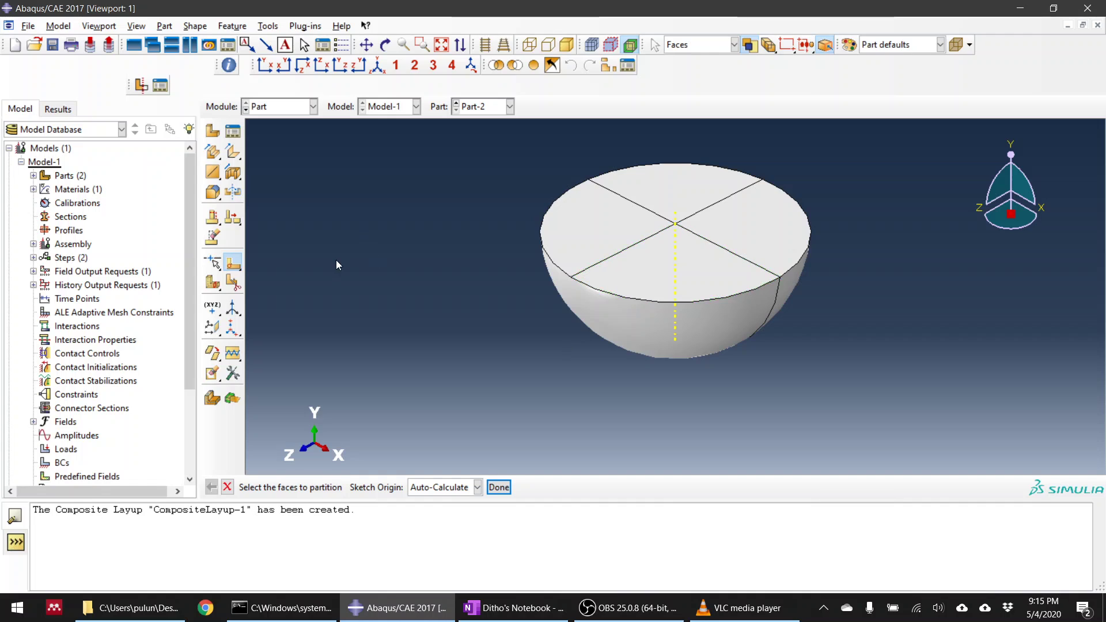
Partition the hemisphere's curved face along the shortest path from the bottom pole to a rim endpoint of the flat-face cross lines
left_click(239, 264)
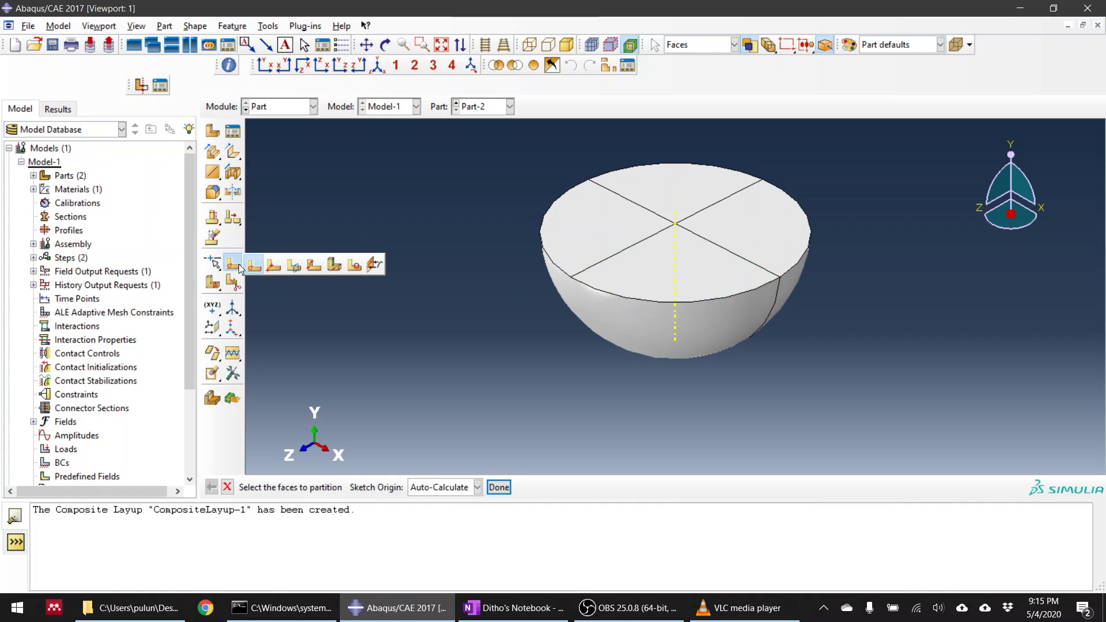
left_click(274, 266)
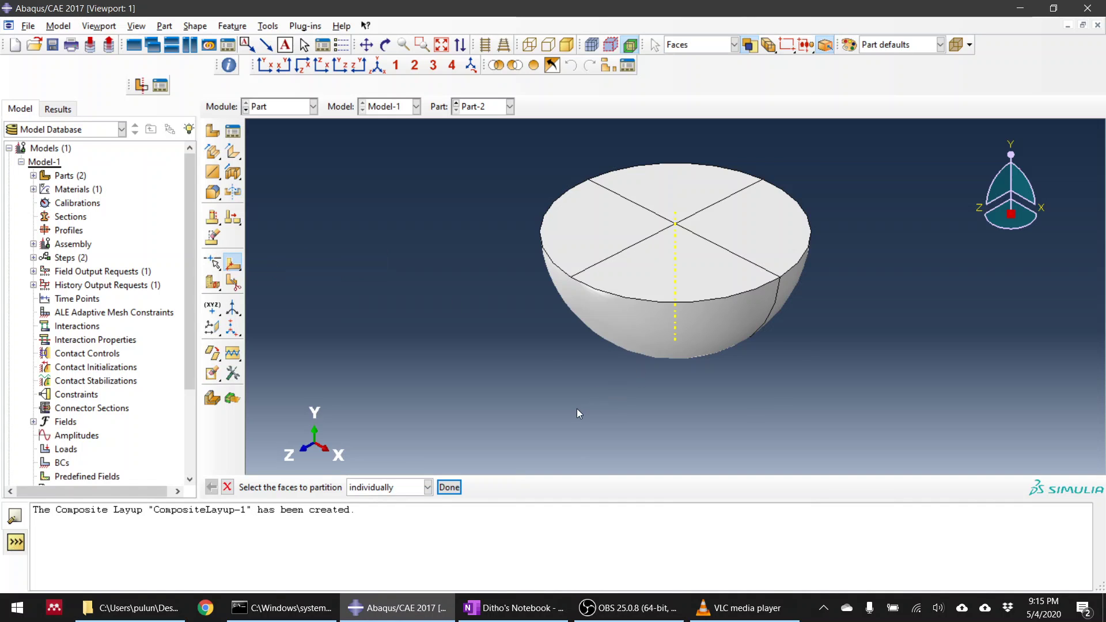
mouse_move(576, 409)
left_mouse_down("ctrl+alt")
mouse_move(612, 353)
mouse_move(567, 404)
left_mouse_up("ctrl+alt")
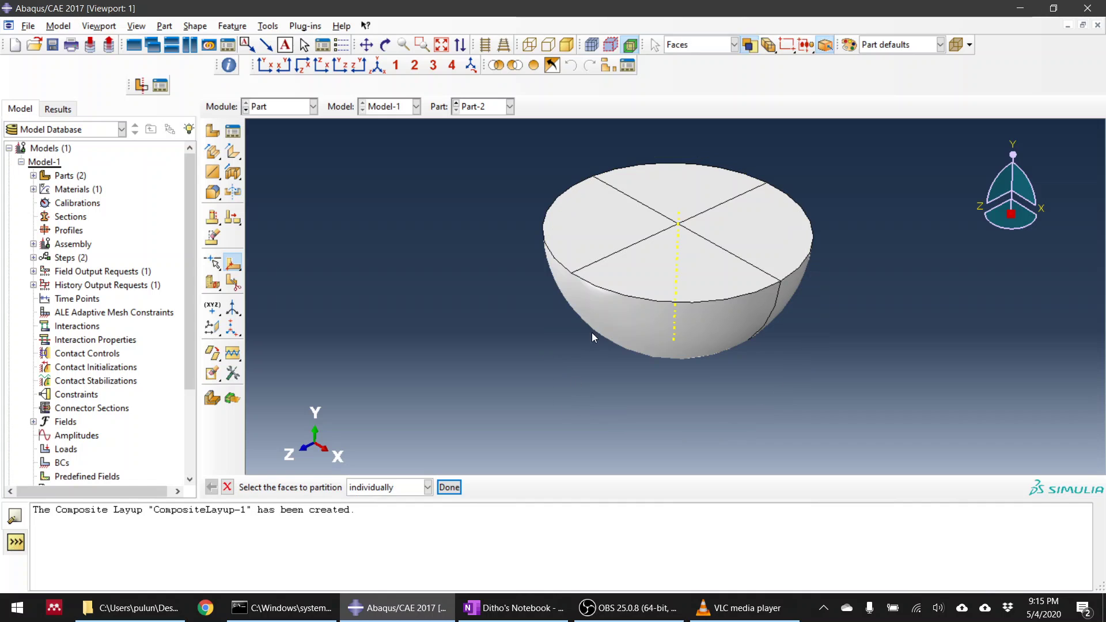
left_click(621, 333)
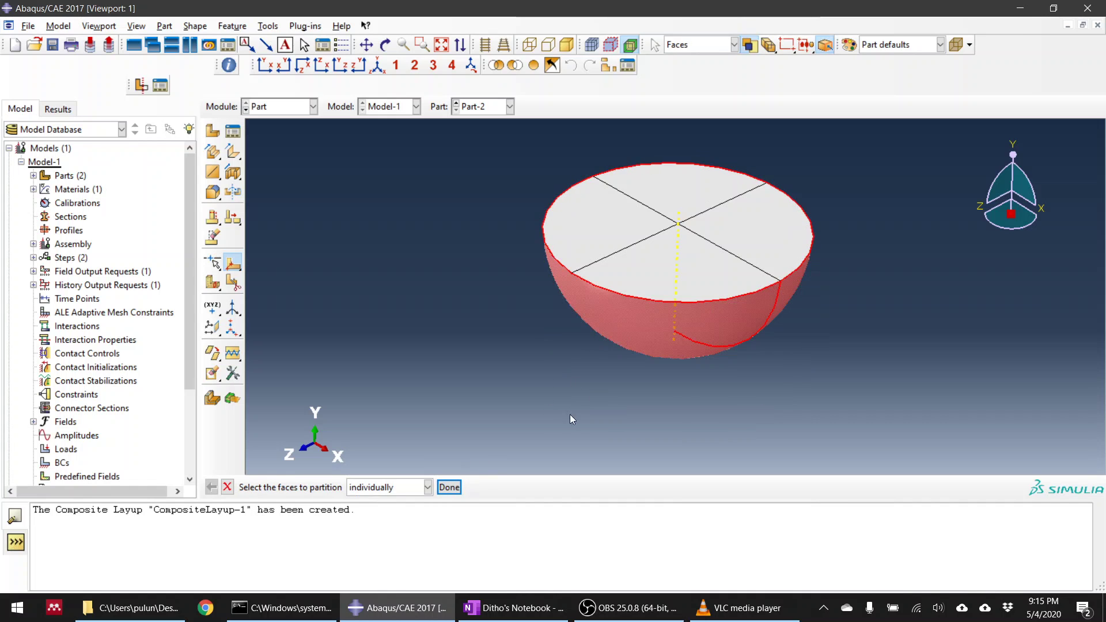
left_click_drag(571, 419, 612, 401, "ctrl+alt")
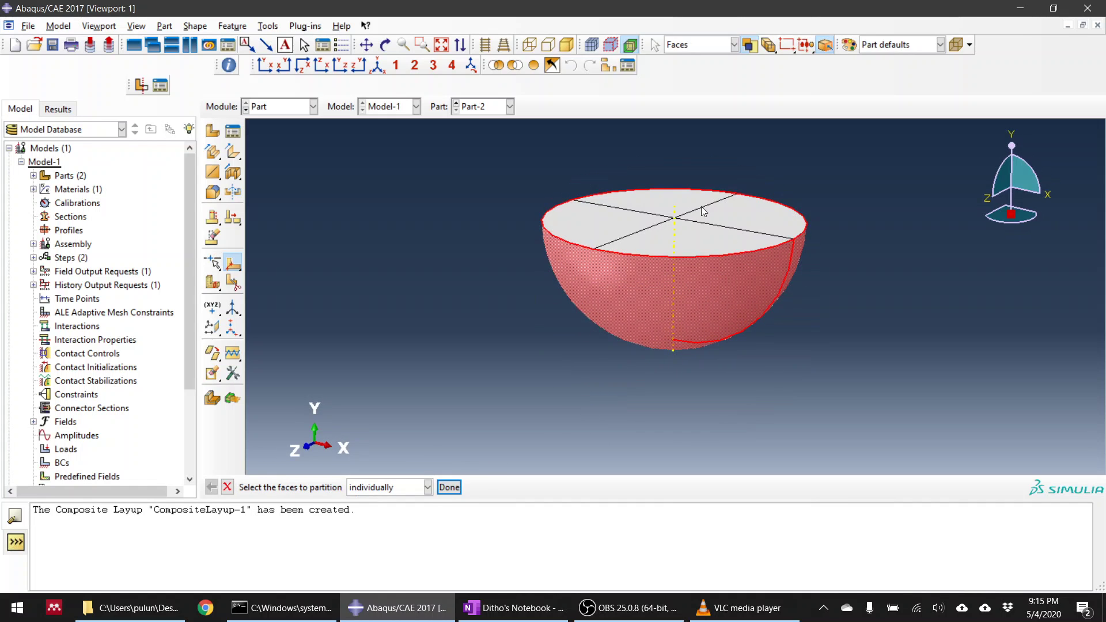
left_click_drag(671, 256, 643, 249, "ctrl+alt")
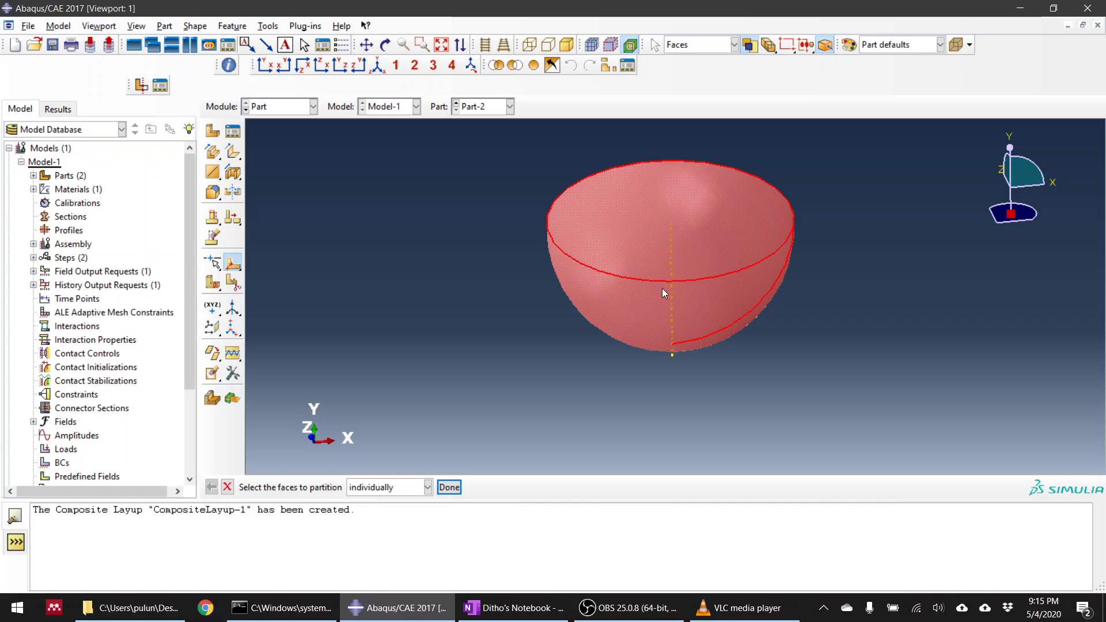
left_click_drag(684, 341, 606, 385, "ctrl+alt")
middle_click(616, 377)
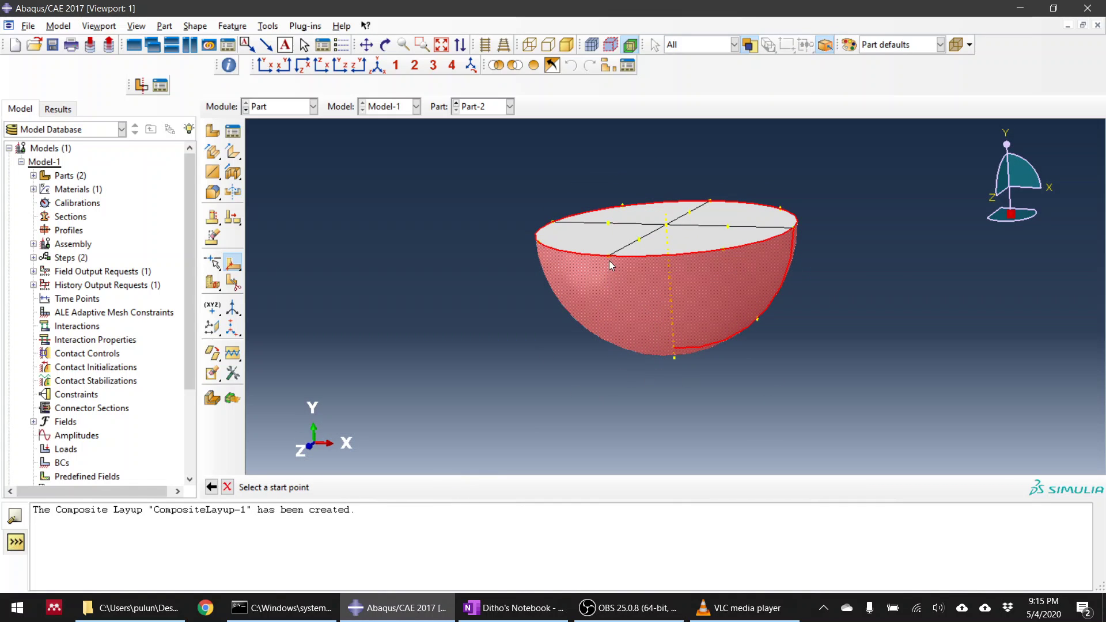
left_click_drag(686, 377, 662, 351, "ctrl+alt")
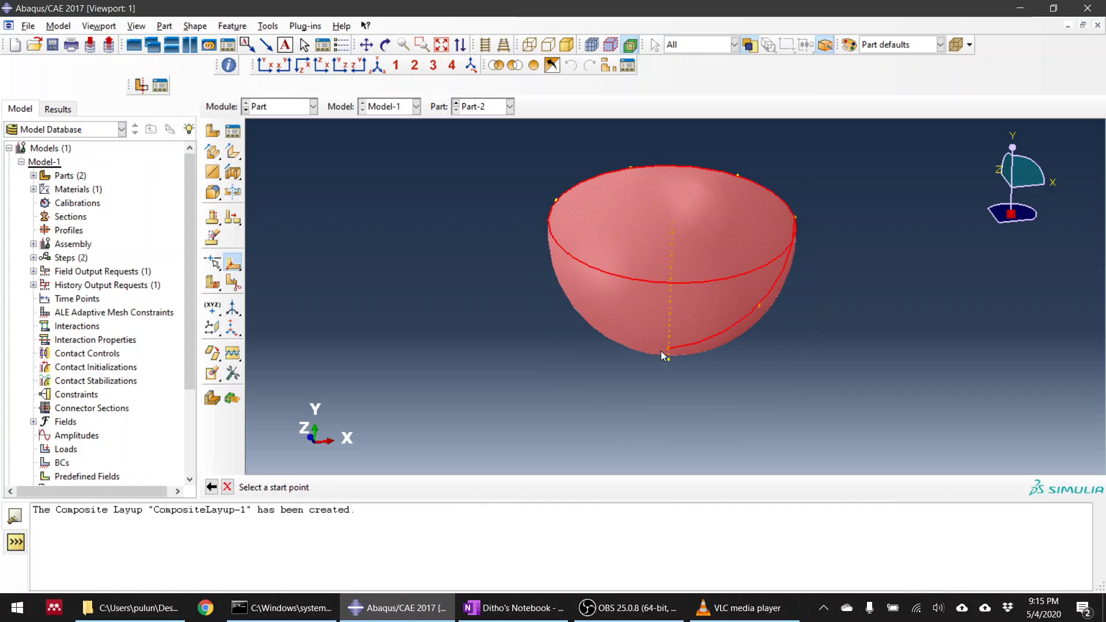
left_click(669, 350)
left_click(631, 169)
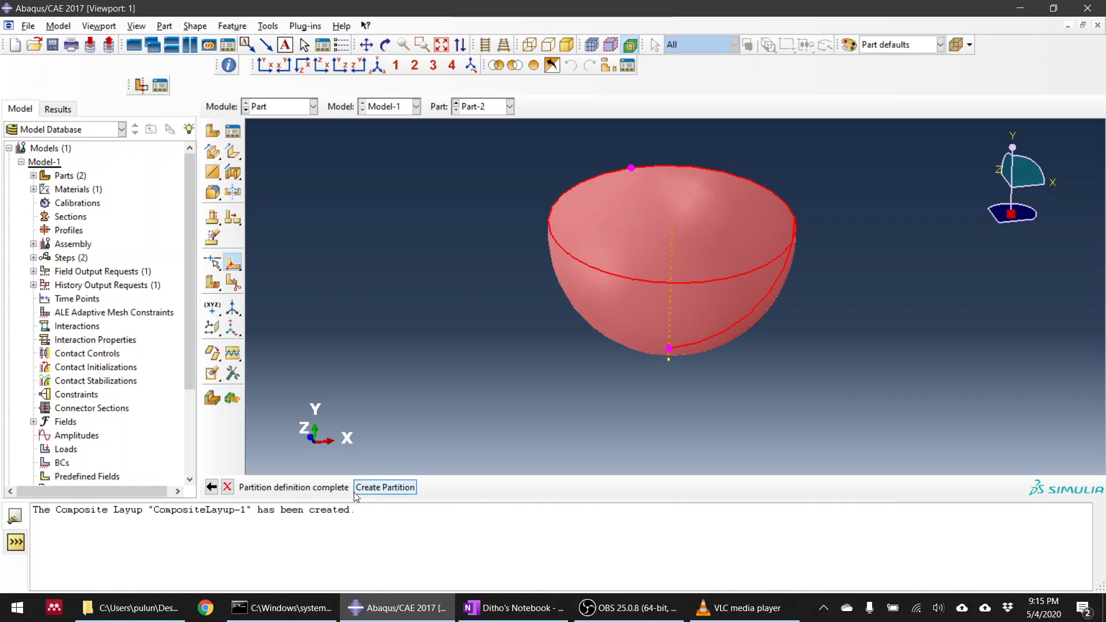
left_click(363, 488)
Partition the larger remaining curved face by shortest path from the bottom pole to the rim endpoint opposite the first cut
left_click_drag(594, 328, 646, 307, "ctrl+alt")
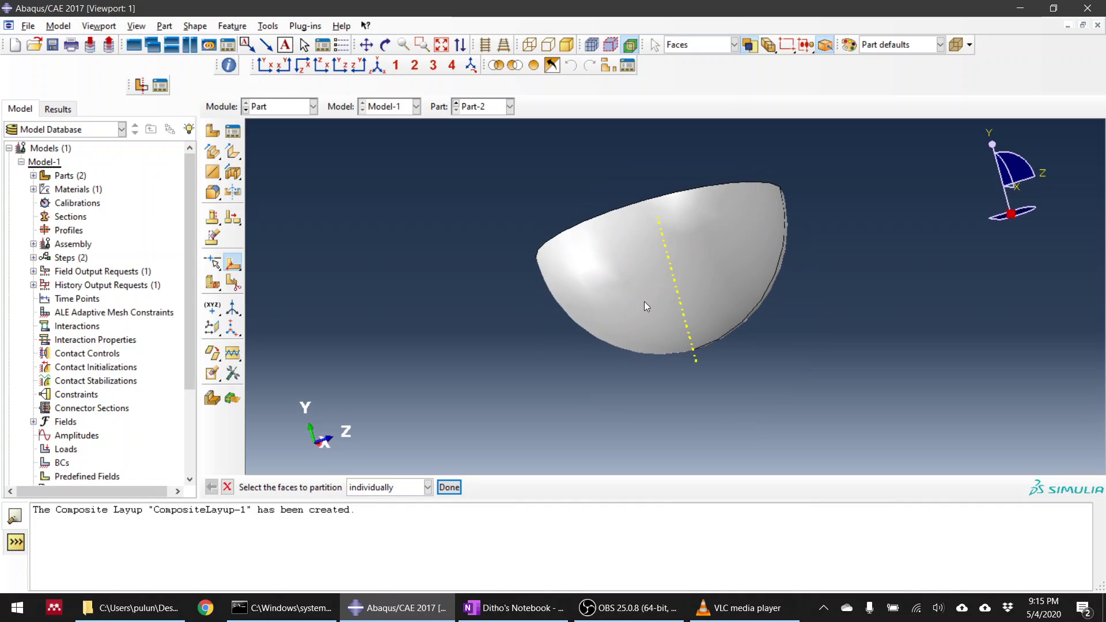
left_click(645, 302)
left_click_drag(554, 413, 686, 296, "ctrl+alt")
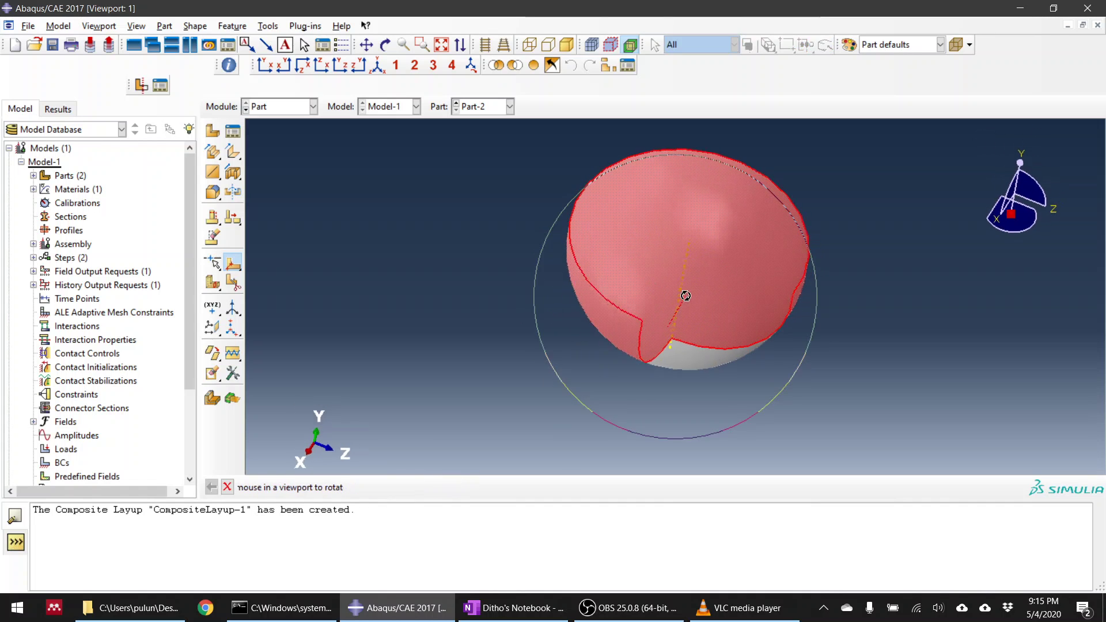
middle_click(548, 418)
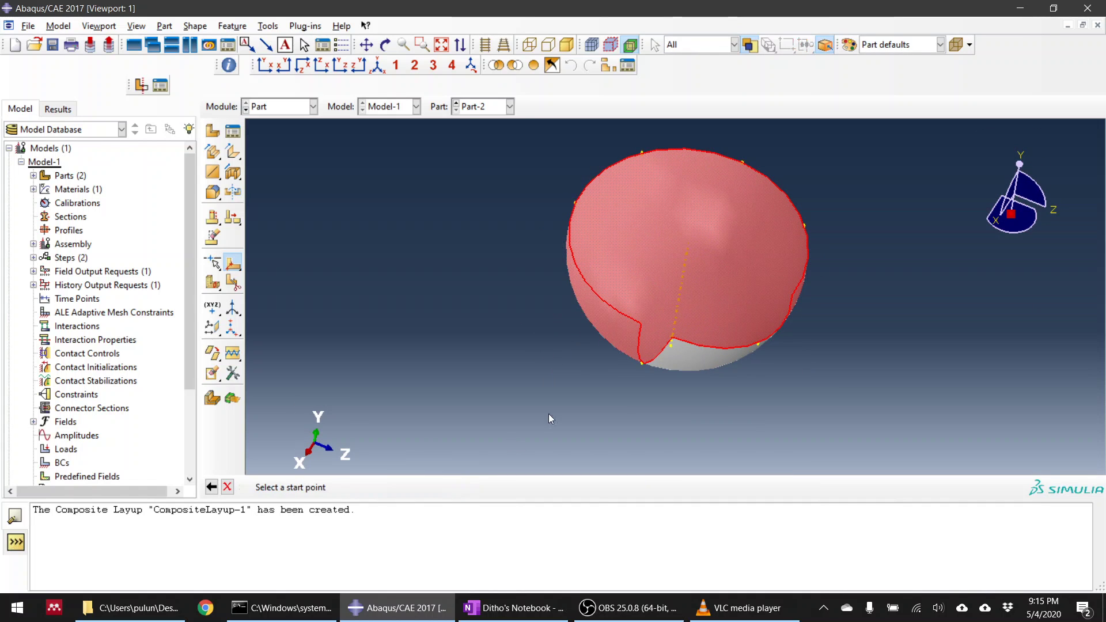
left_click(674, 339)
left_click_drag(674, 340, 657, 364, "ctrl+alt")
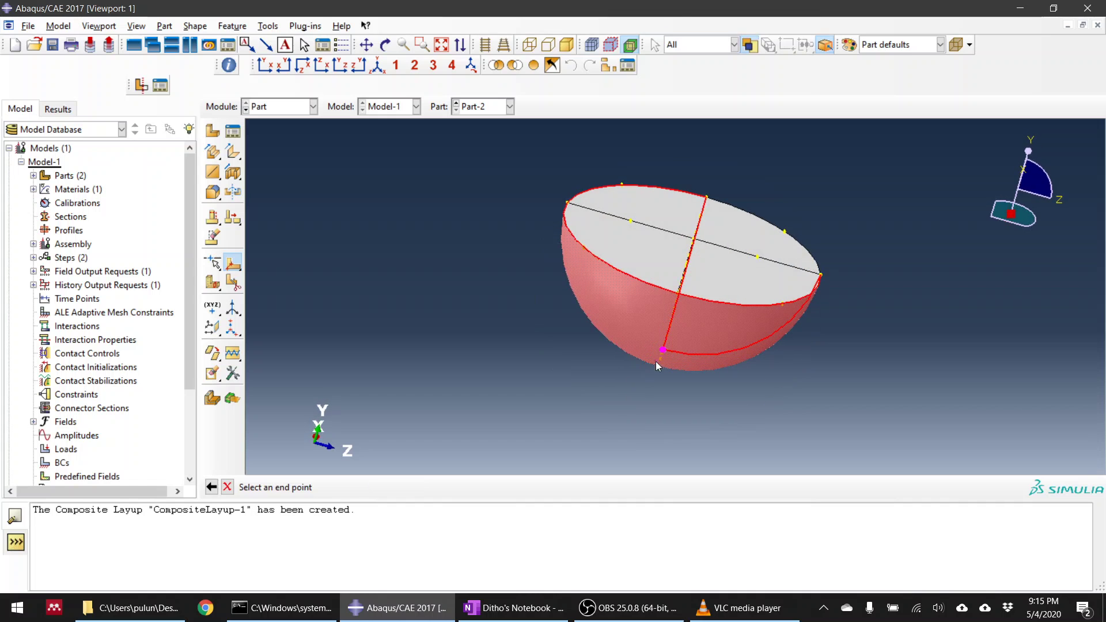
left_click_drag(679, 323, 656, 310, "ctrl+alt")
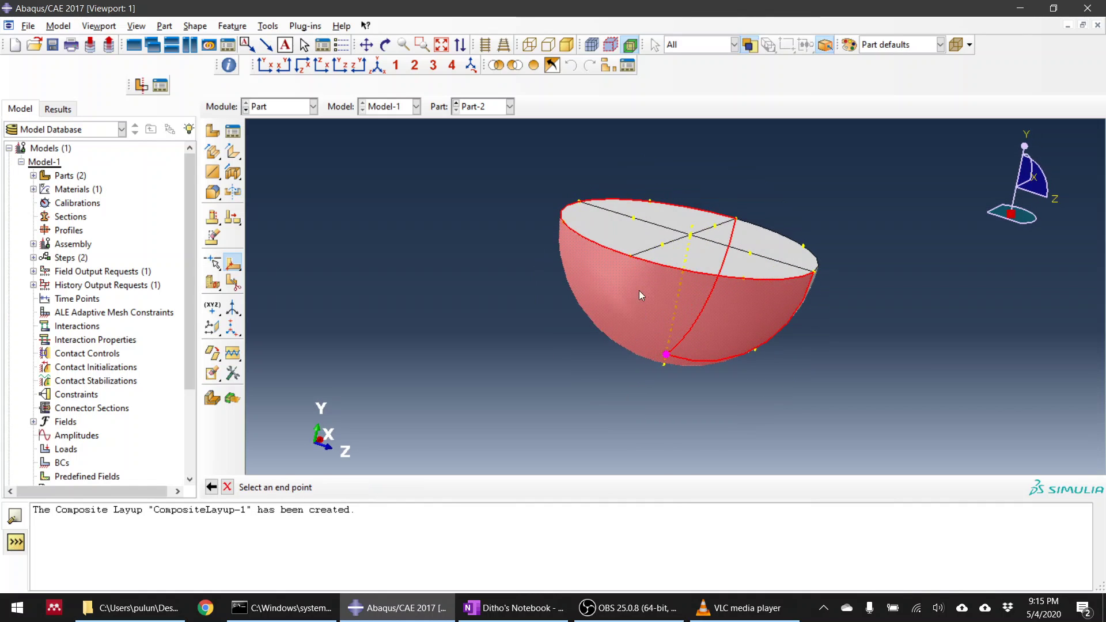
left_click(630, 256)
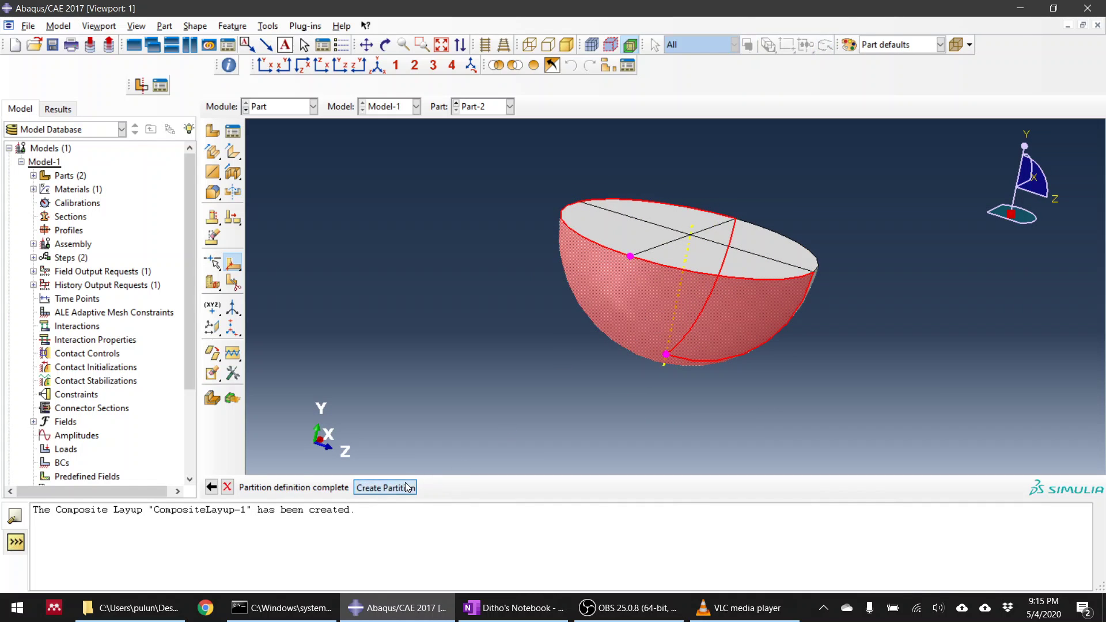
left_click(407, 488)
Partition the last undivided curved half from the bottom pole to its remaining rim endpoint so the dome has four quadrants, and end the command
left_click_drag(513, 392, 721, 256, "ctrl+alt")
mouse_move(655, 322)
left_mouse_down("ctrl+alt")
mouse_move(746, 304)
mouse_move(751, 316)
mouse_move(698, 353)
mouse_move(655, 245)
mouse_move(709, 313)
mouse_move(691, 311)
mouse_move(764, 381)
mouse_move(672, 292)
mouse_move(633, 195)
mouse_move(639, 208)
mouse_move(682, 180)
left_mouse_up("ctrl+alt")
left_click(678, 308)
left_click(450, 487)
left_click(698, 353)
left_click(547, 282)
left_click(386, 487)
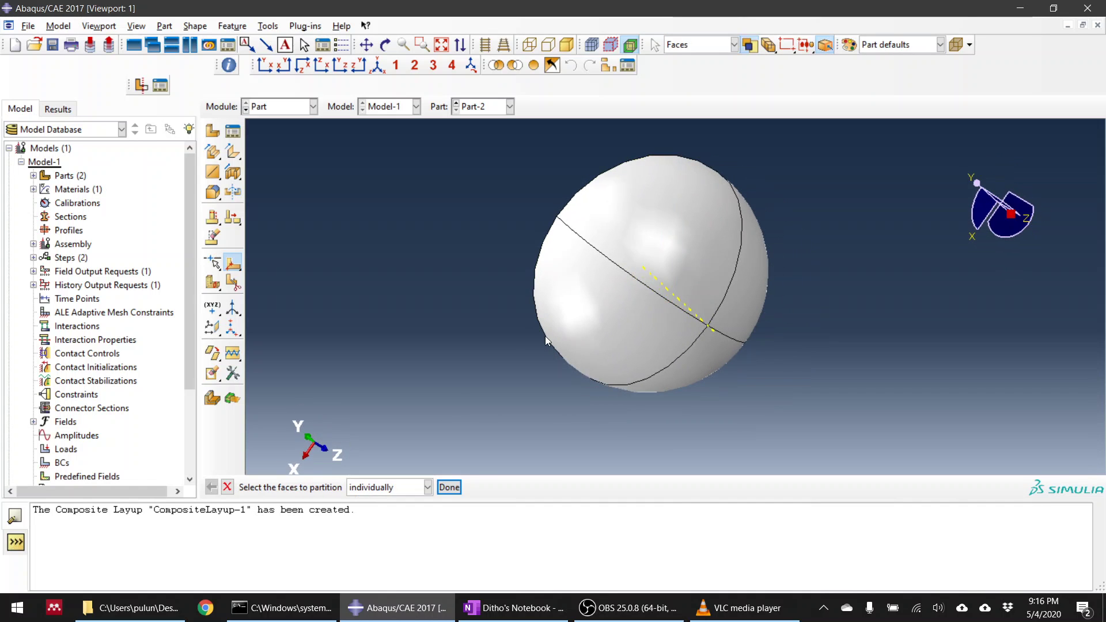
left_click(461, 488)
Add a dependent instance of the hemispherical impactor Part-2 to the assembly
left_click(282, 107)
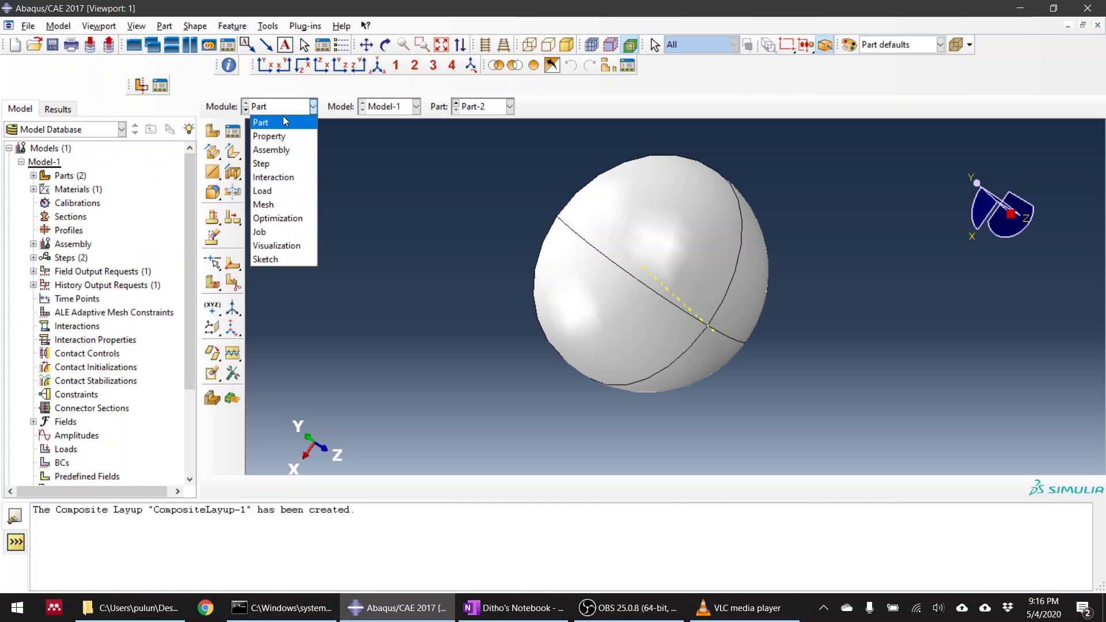
left_click(285, 130)
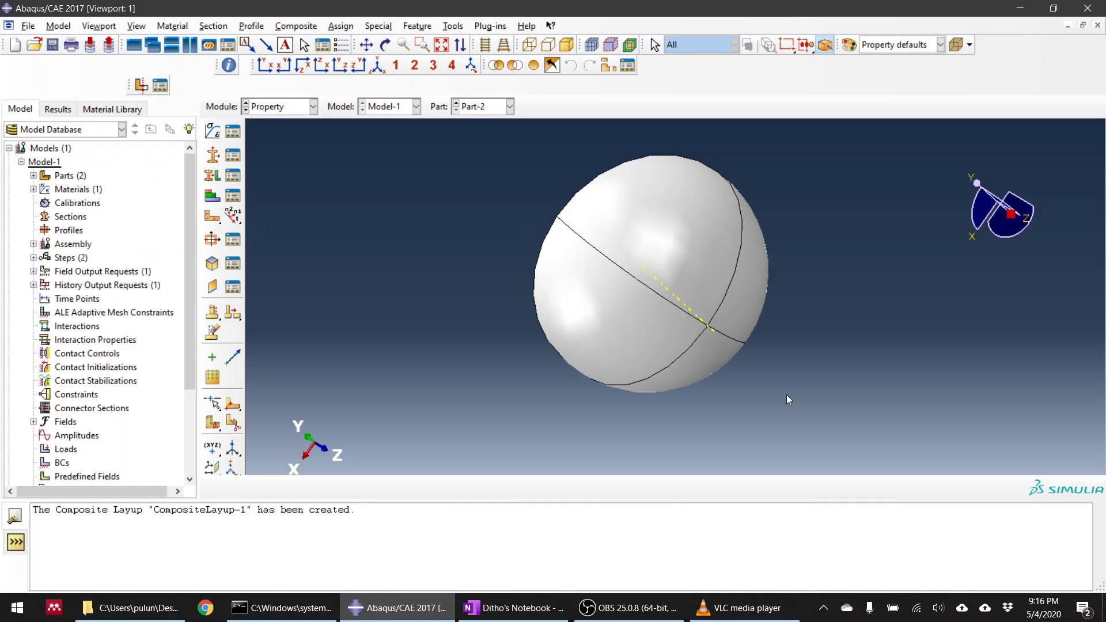
left_click(299, 107)
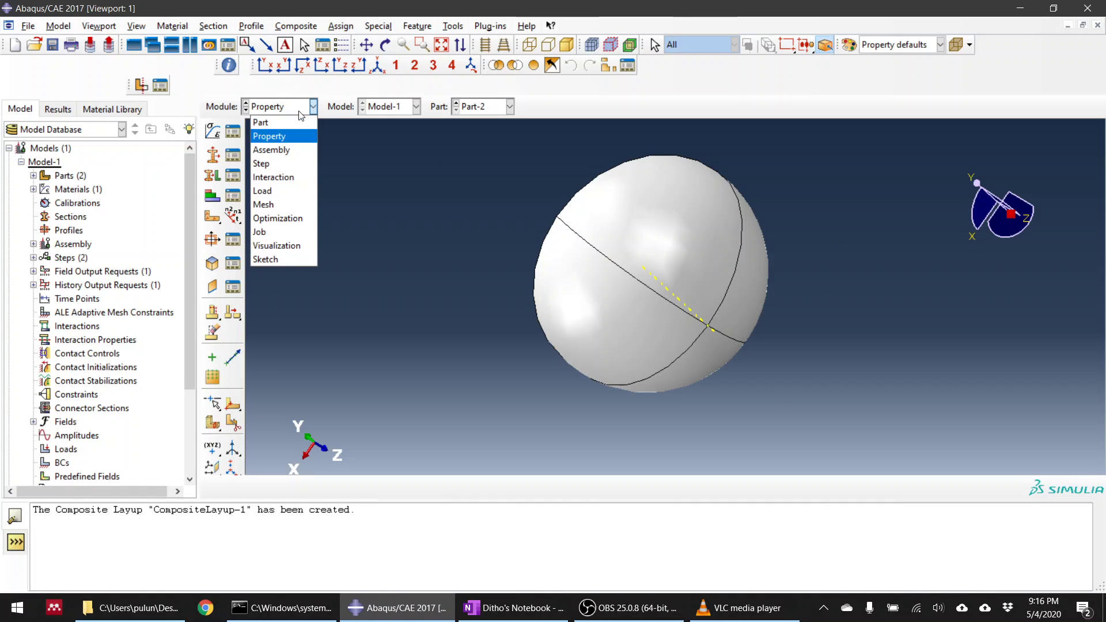
left_click(282, 150)
left_click(212, 133)
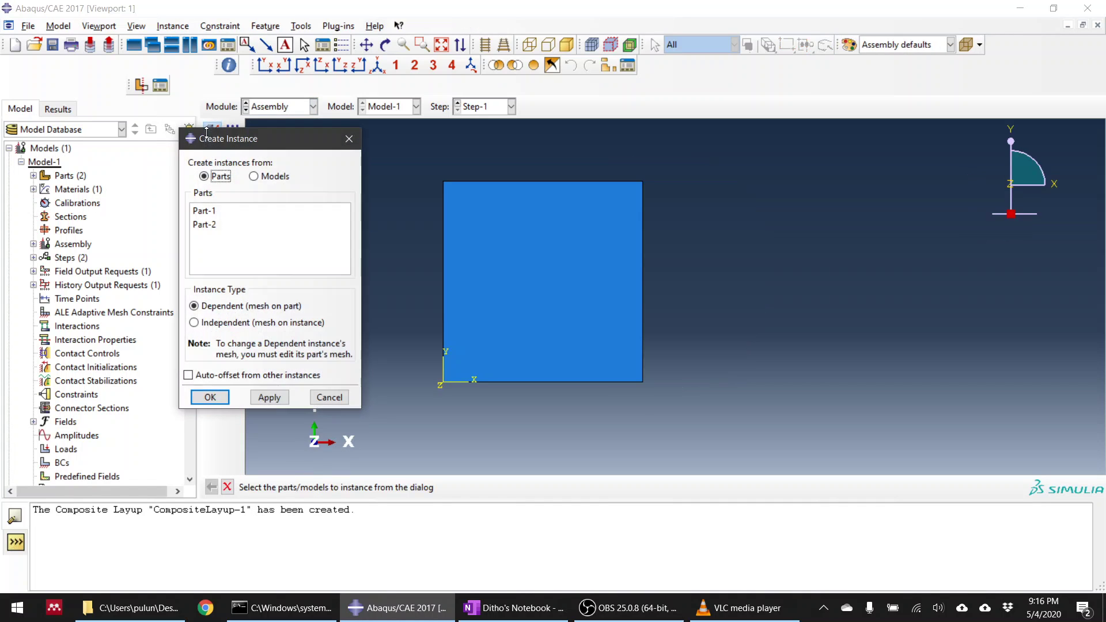
left_click(214, 228)
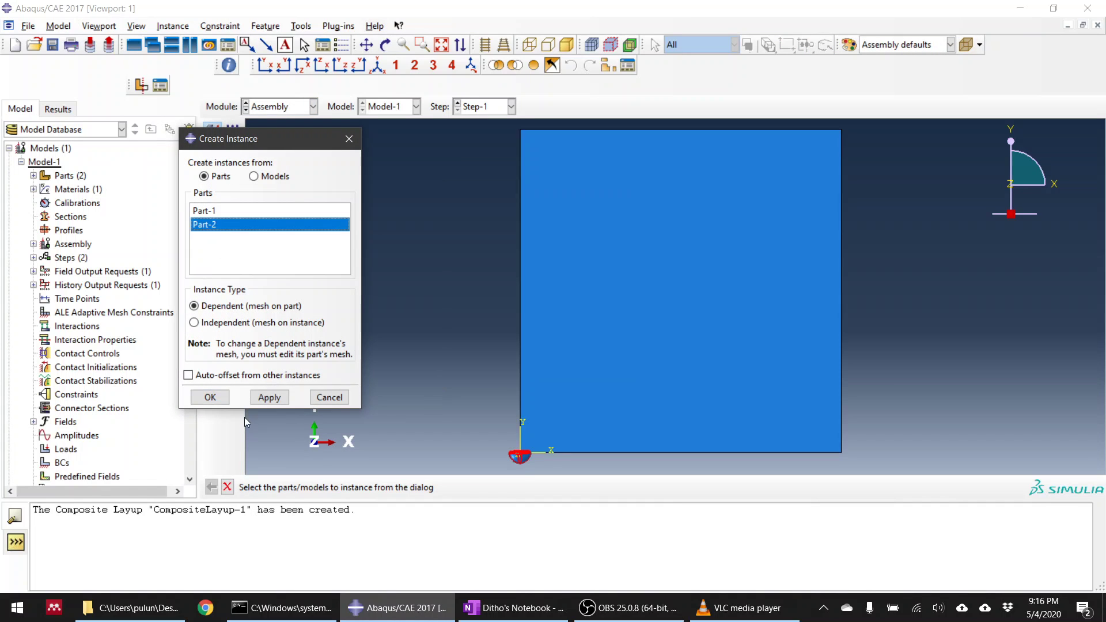
left_click(210, 398)
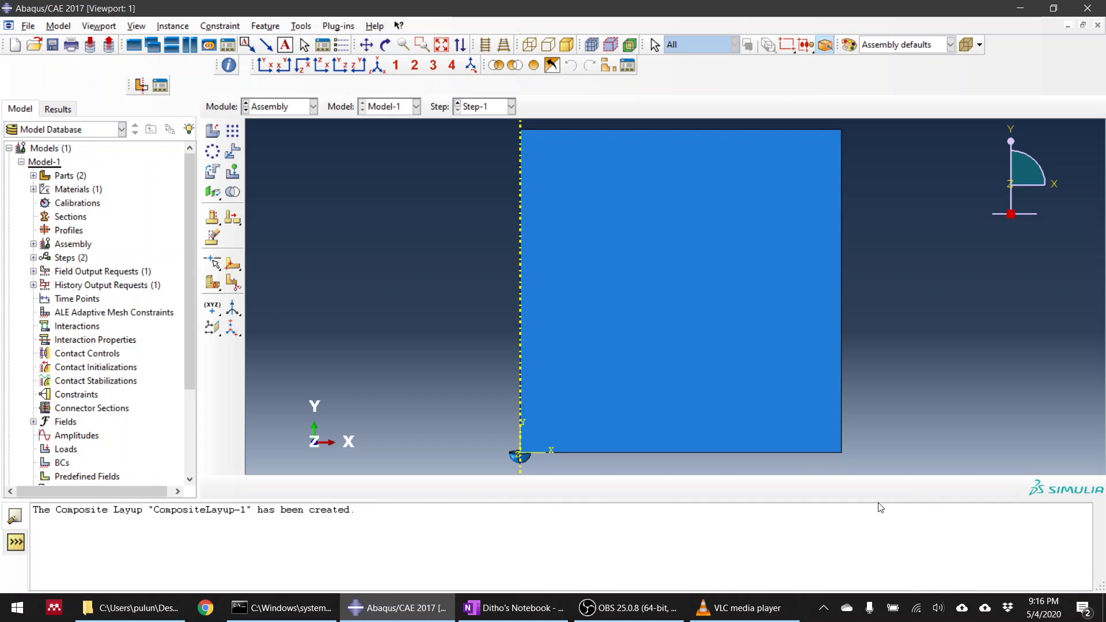
Partition the face of plate Part-1 by shortest path between the midpoints of its upper and lower edges
left_click_drag(619, 425, 689, 316, "ctrl+alt")
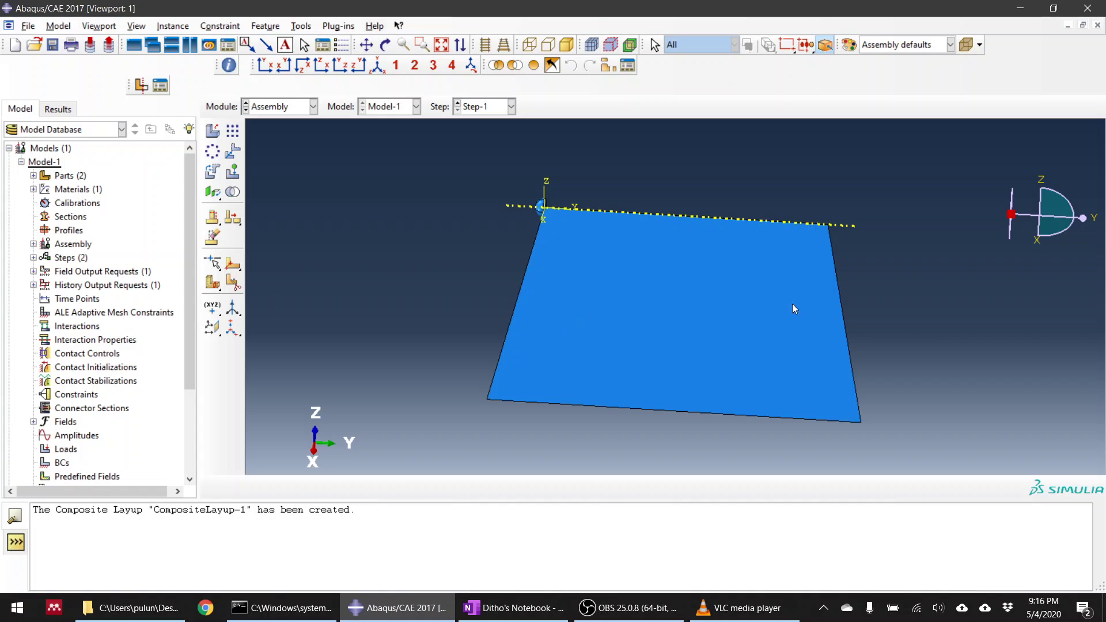
left_click(283, 106)
left_click(268, 121)
left_click(510, 107)
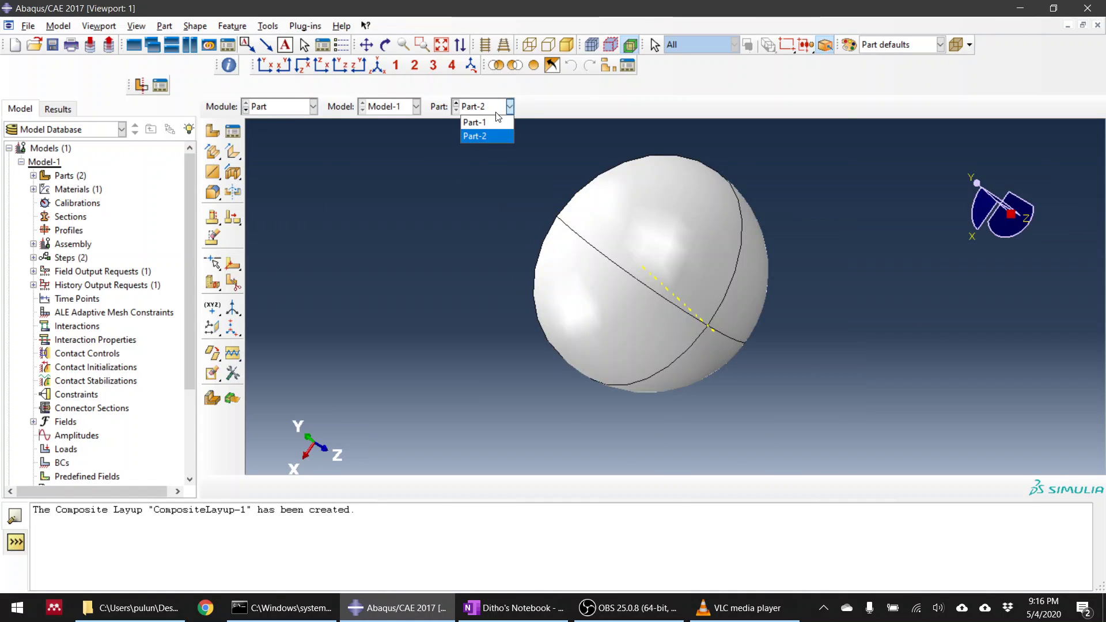
left_click(488, 123)
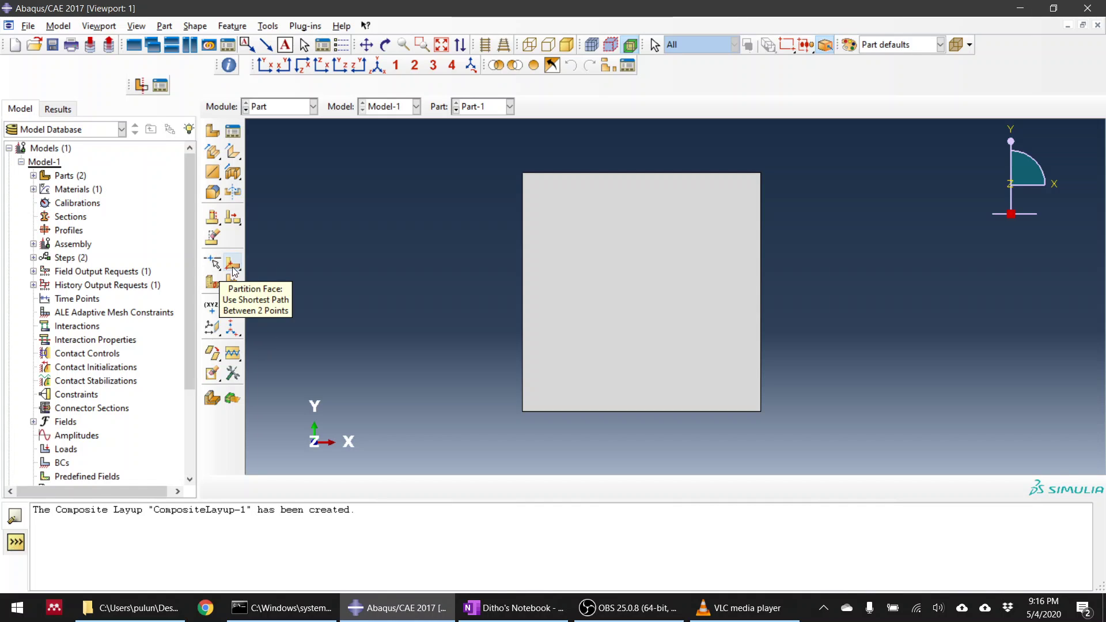
left_click(233, 266)
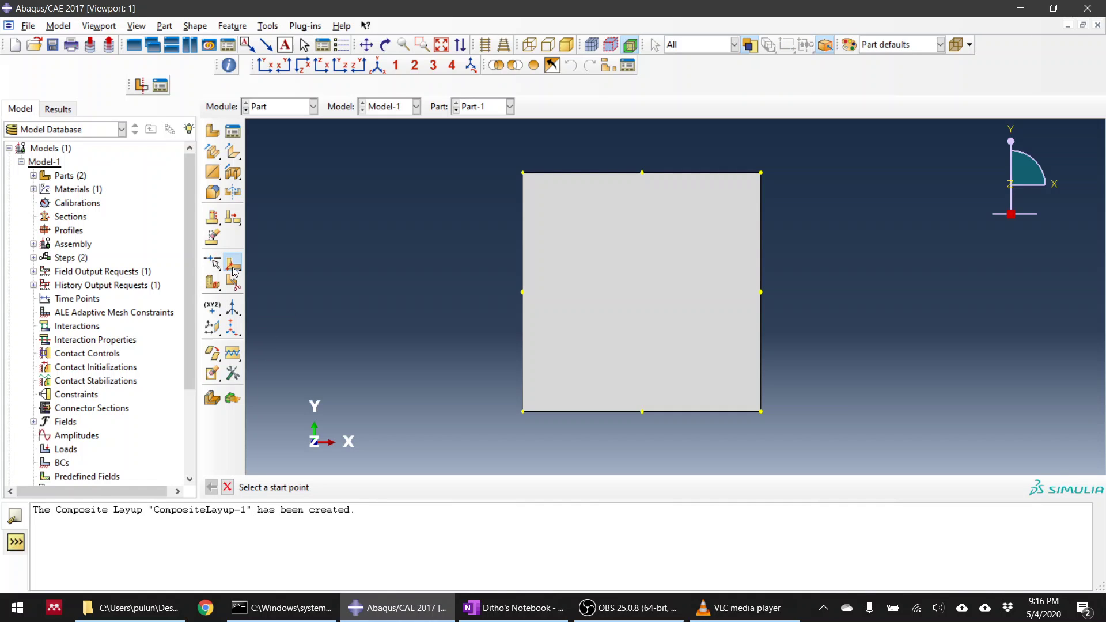
left_click(642, 174)
left_click(642, 413)
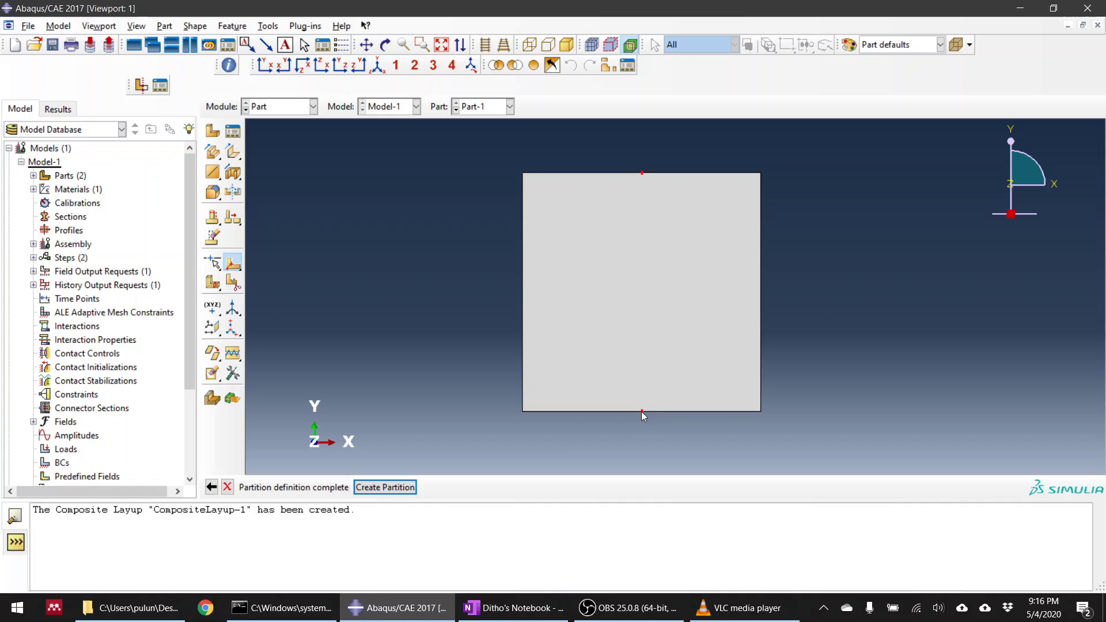
left_click(398, 487)
Partition both plate halves by shortest path between the midpoints of the two outer vertical edges, and end the command
left_click(614, 313)
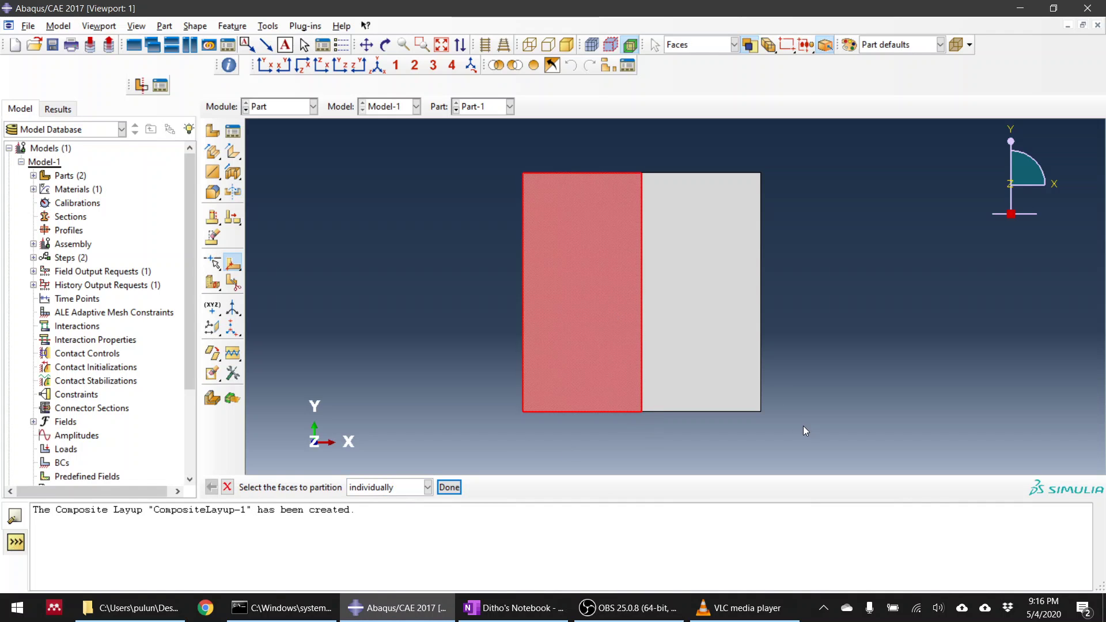
left_click_drag(828, 438, 475, 255)
left_click(449, 487)
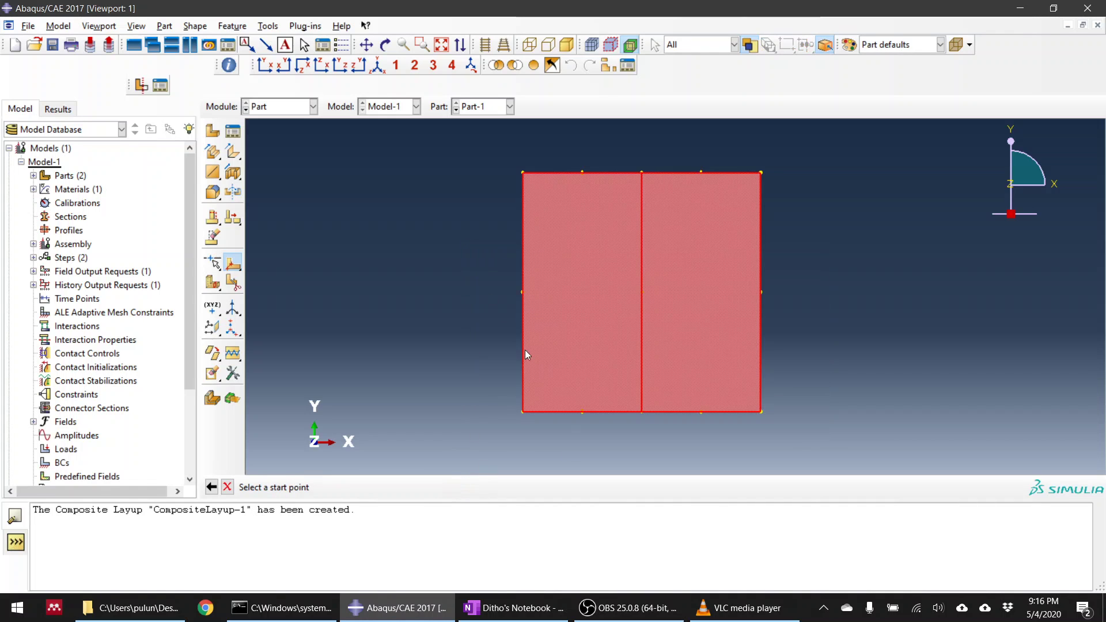
left_click(522, 292)
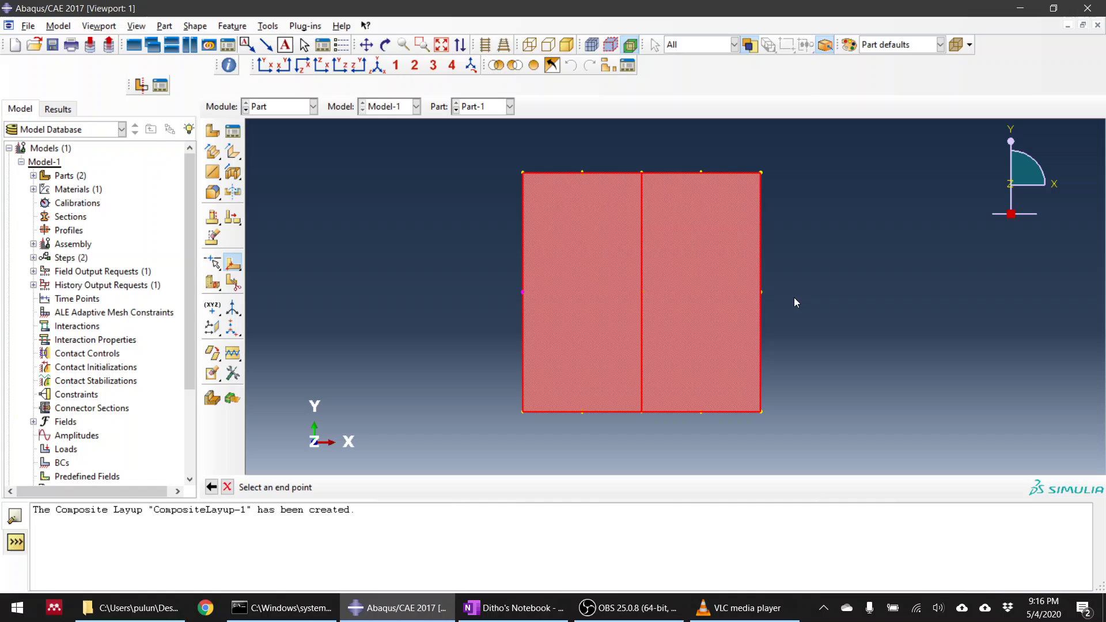
left_click(761, 292)
left_click(393, 487)
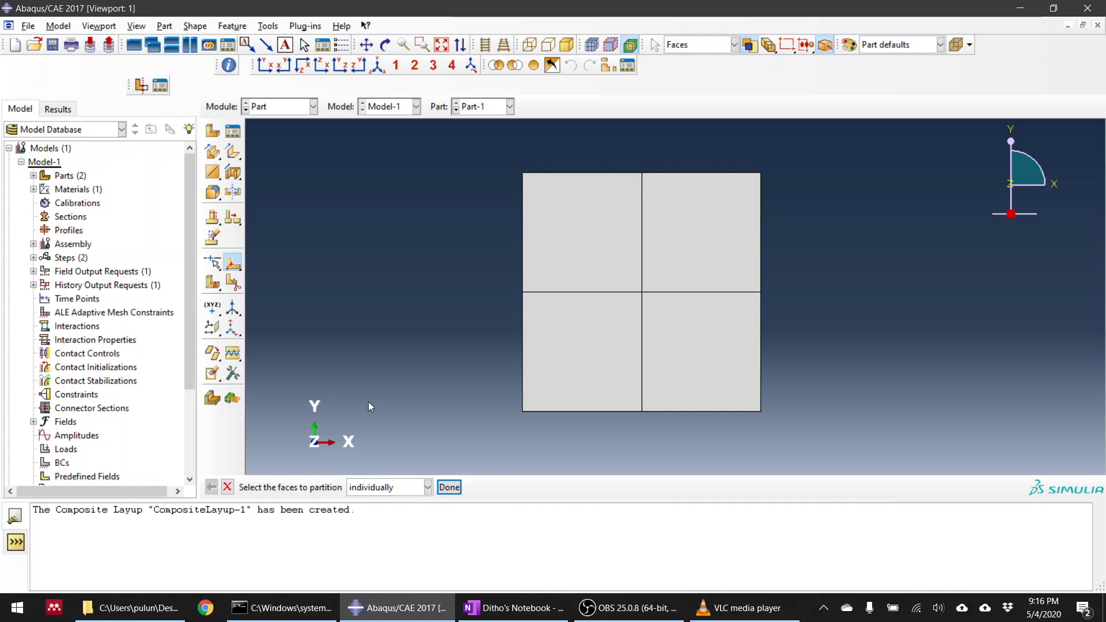
left_click(449, 488)
Return to the assembly of the plate and the impactor in the Assembly module
left_click(277, 108)
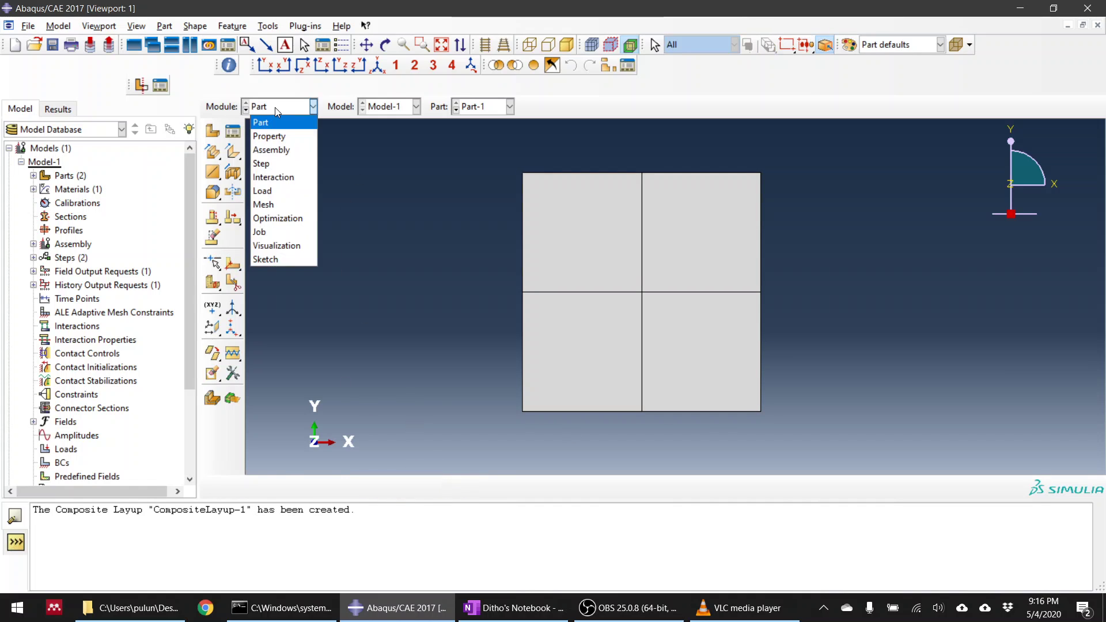
left_click(271, 149)
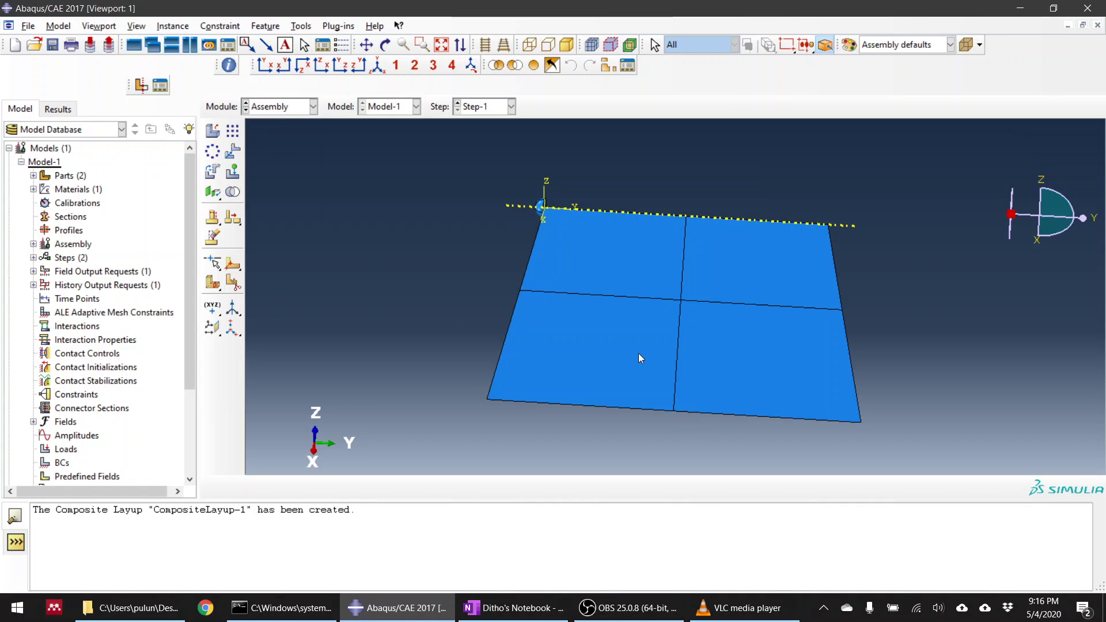
scroll(544, 208, "up", 5)
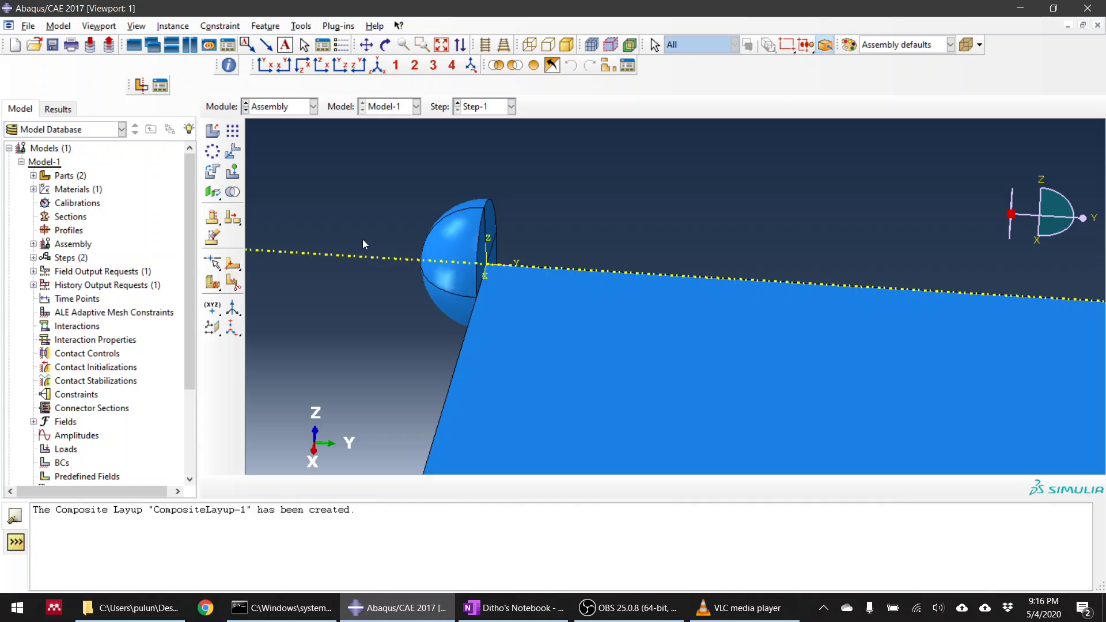
left_click(212, 171)
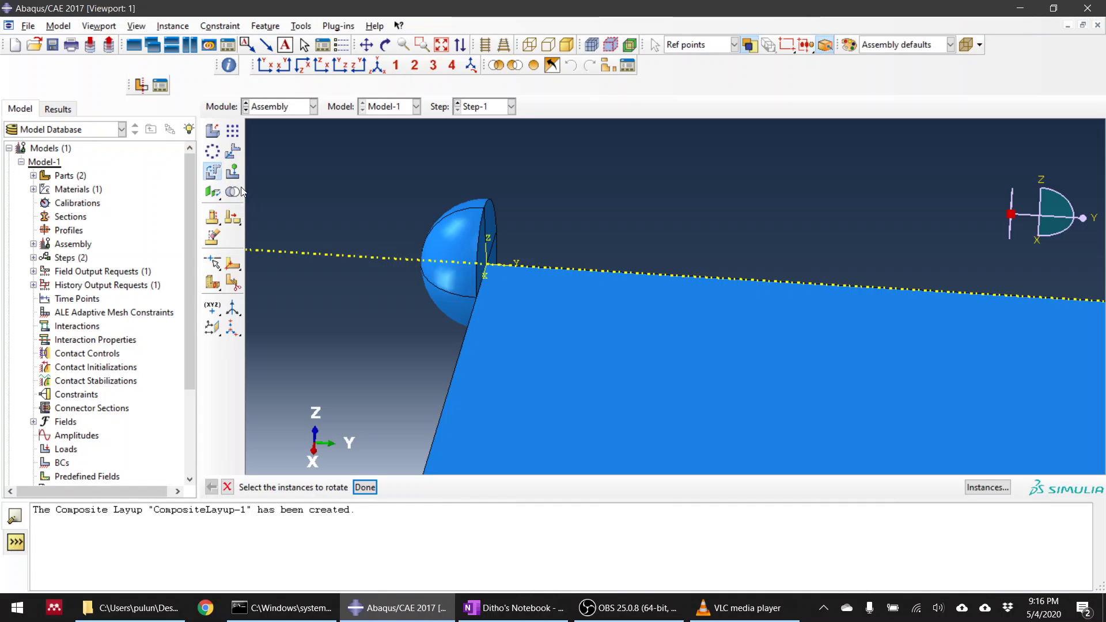
left_click(454, 237)
left_click(366, 488)
scroll(531, 344, "up", 4)
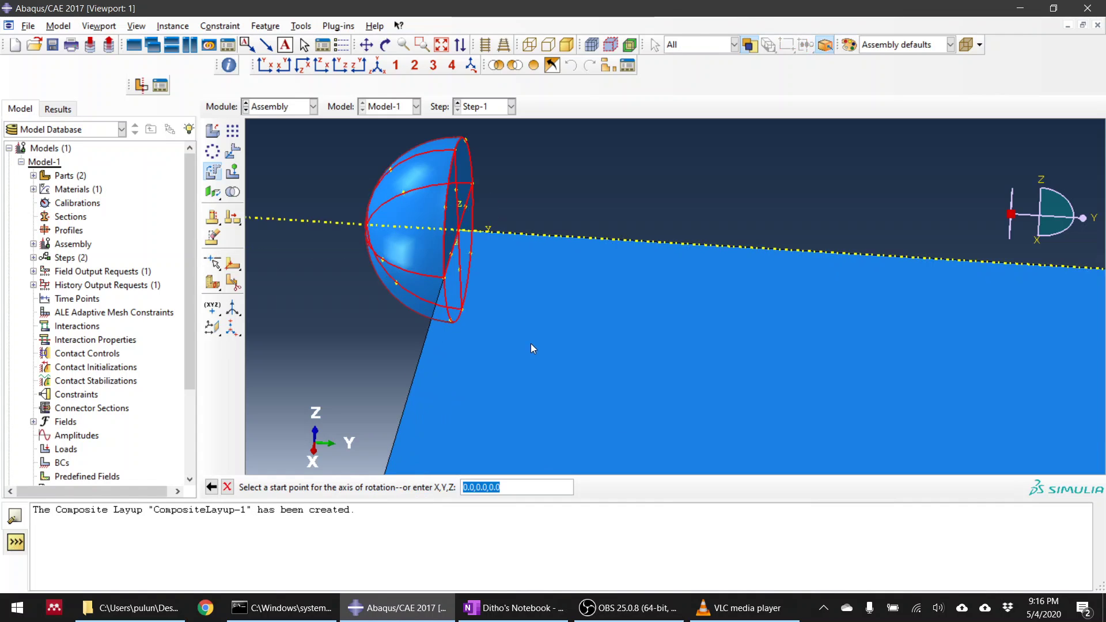
scroll(484, 359, "down", 3)
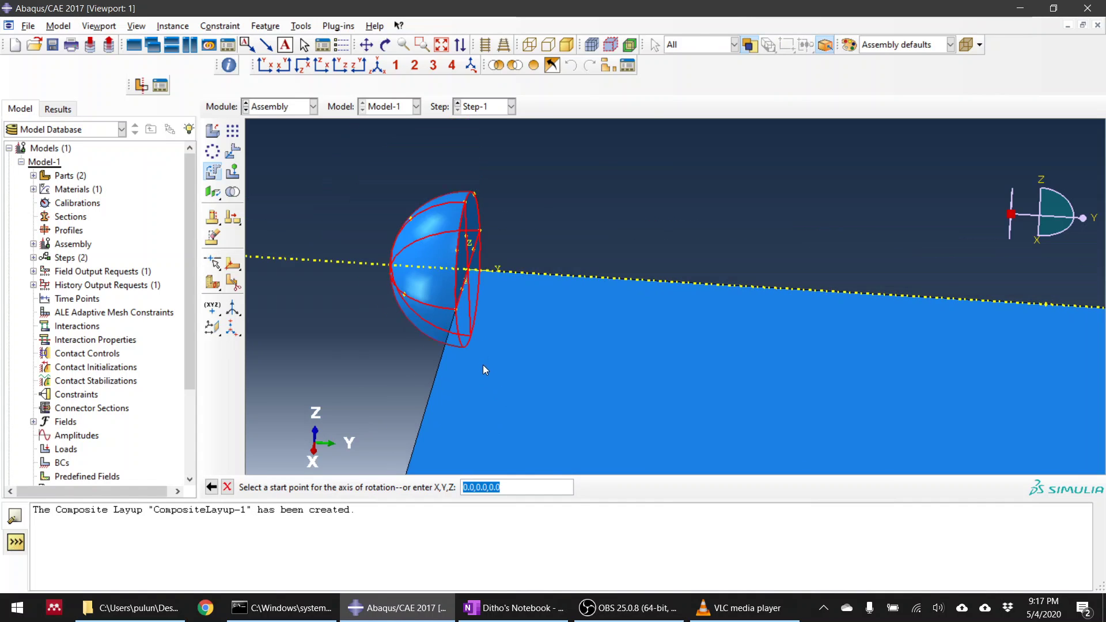
left_click(455, 312)
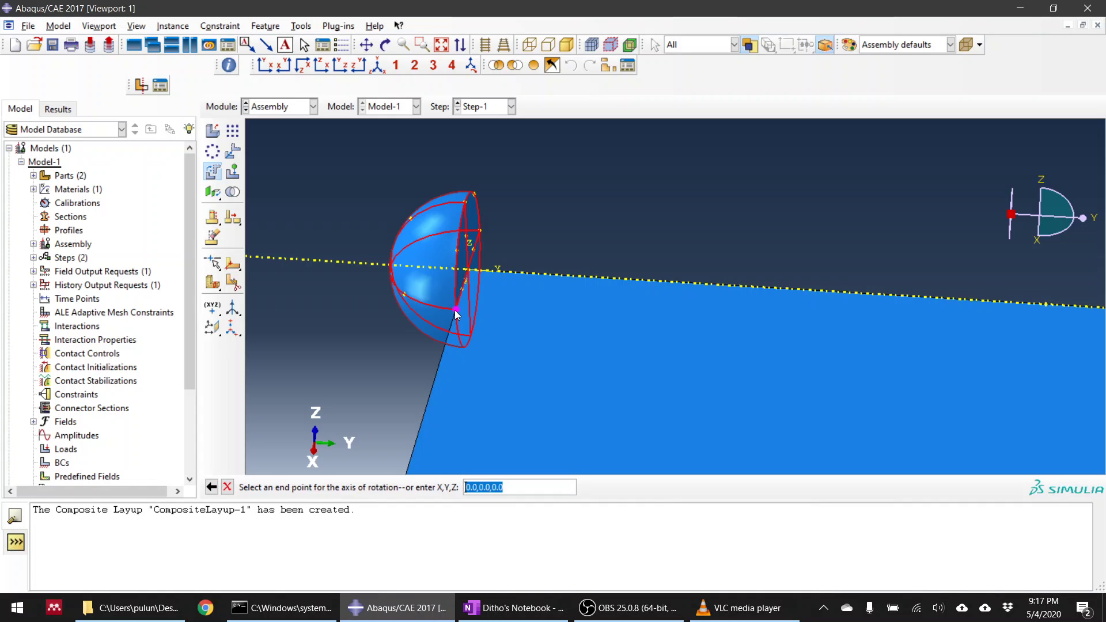
left_click(479, 230)
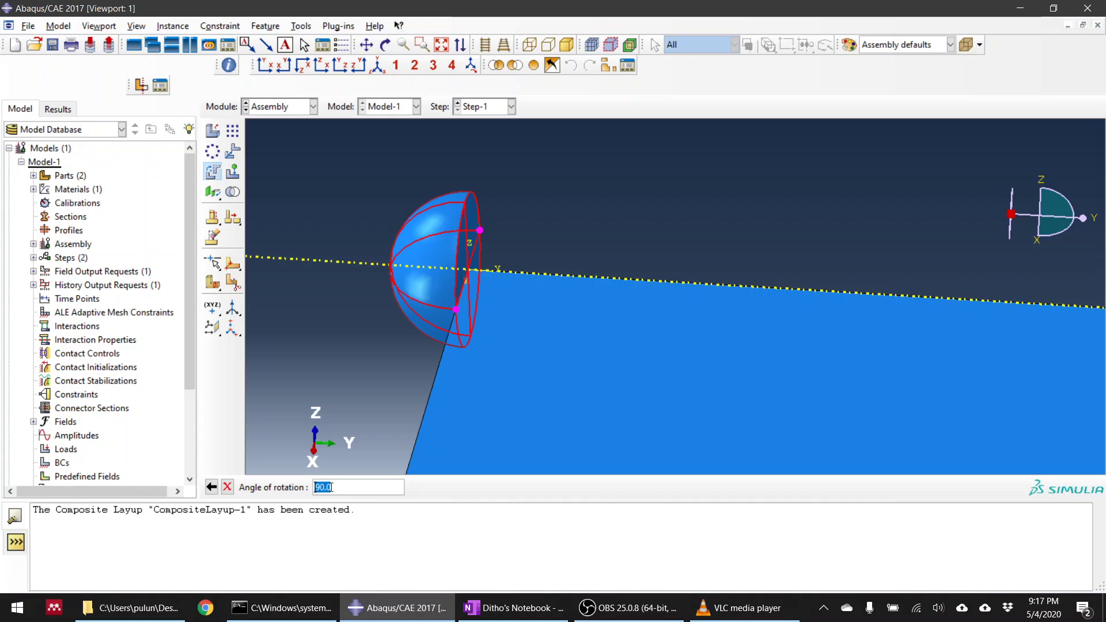
key("Return")
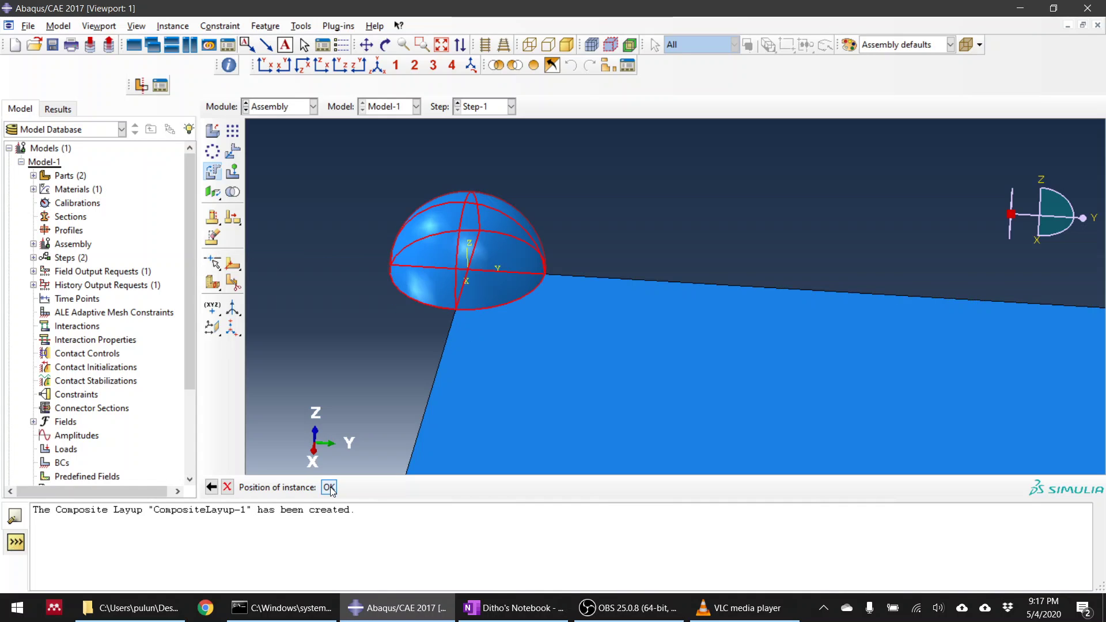
left_click(211, 490)
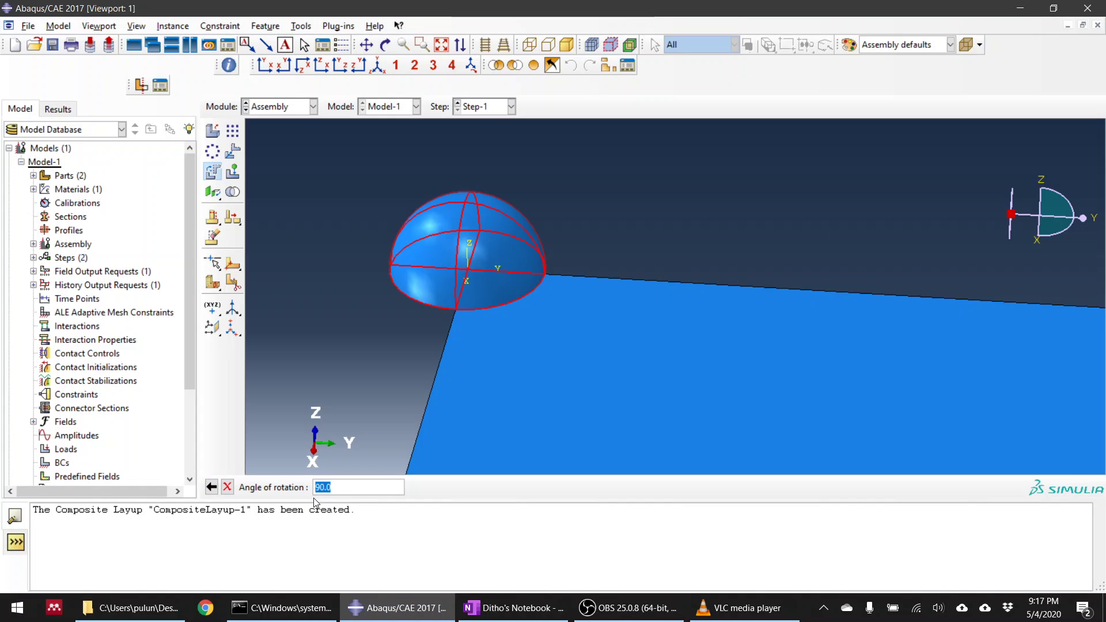
left_click(212, 488)
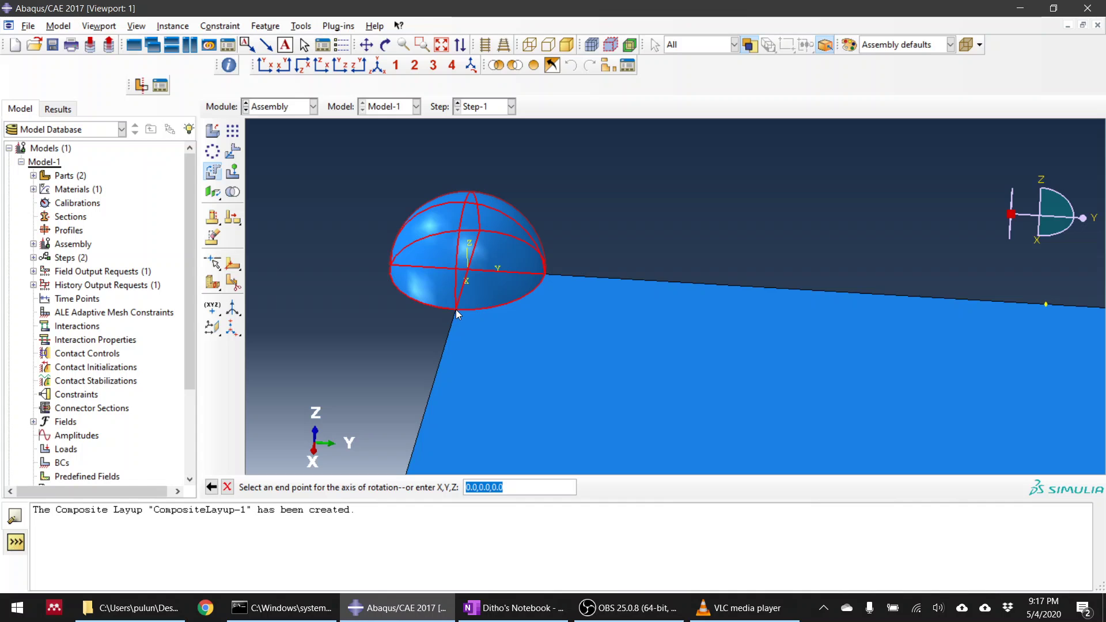
left_click_drag(575, 459, 622, 371, "ctrl+alt")
scroll(592, 412, "down", 3)
scroll(592, 412, "down", 3)
mouse_move(592, 413)
left_mouse_down("ctrl+alt")
mouse_move(581, 408)
mouse_move(613, 410)
left_mouse_up("ctrl+alt")
scroll(613, 410, "up", 3)
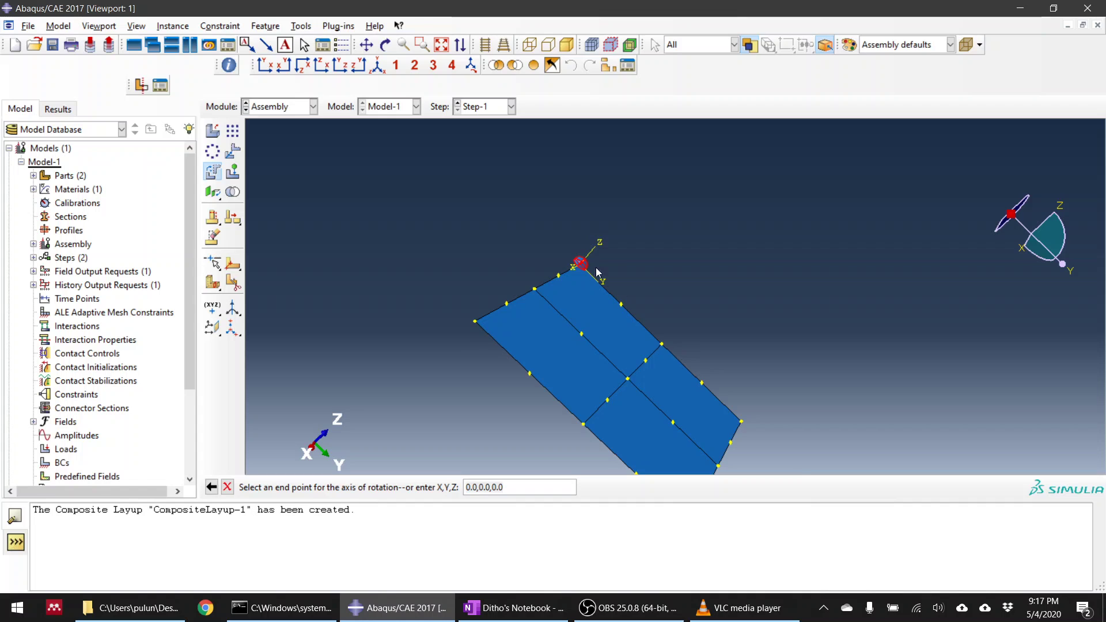
scroll(626, 344, "up", 5)
scroll(625, 343, "down", 3)
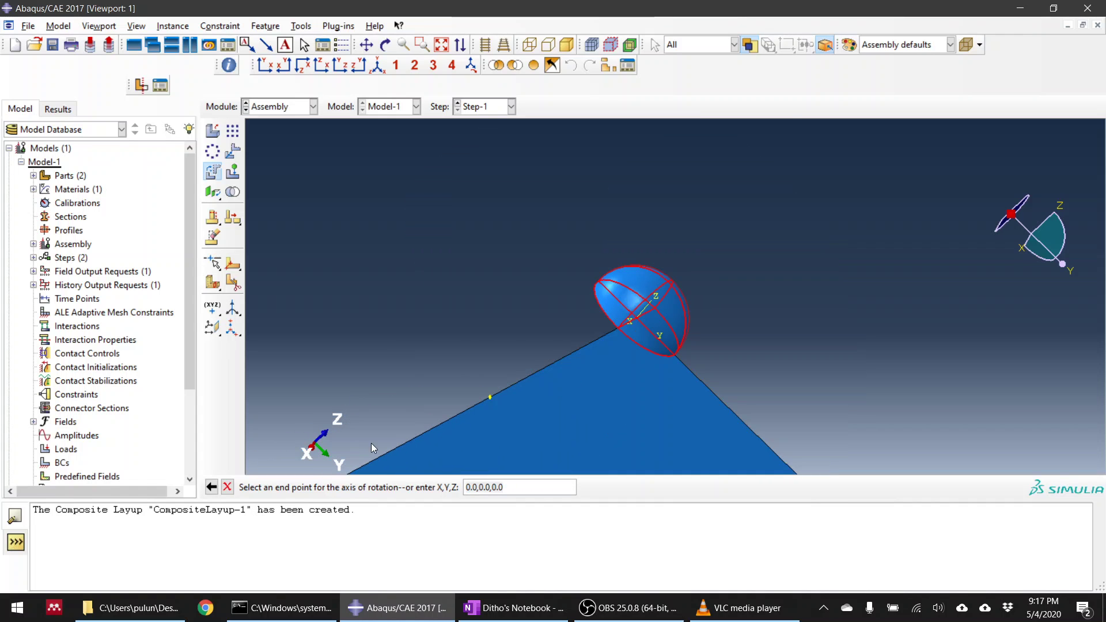
scroll(608, 328, "up", 2)
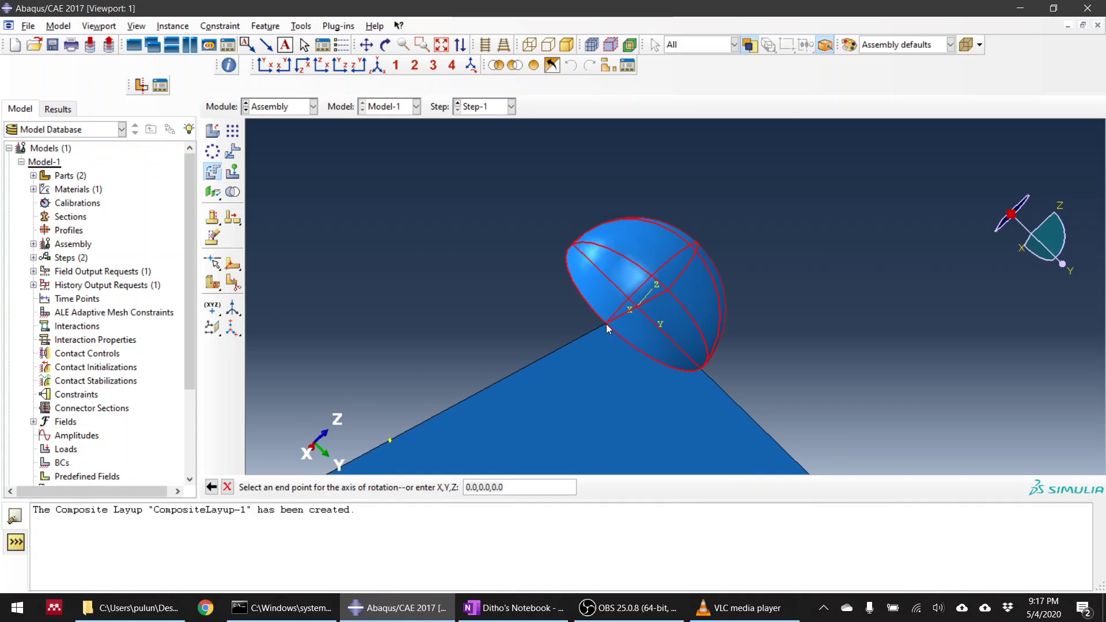
left_click(227, 487)
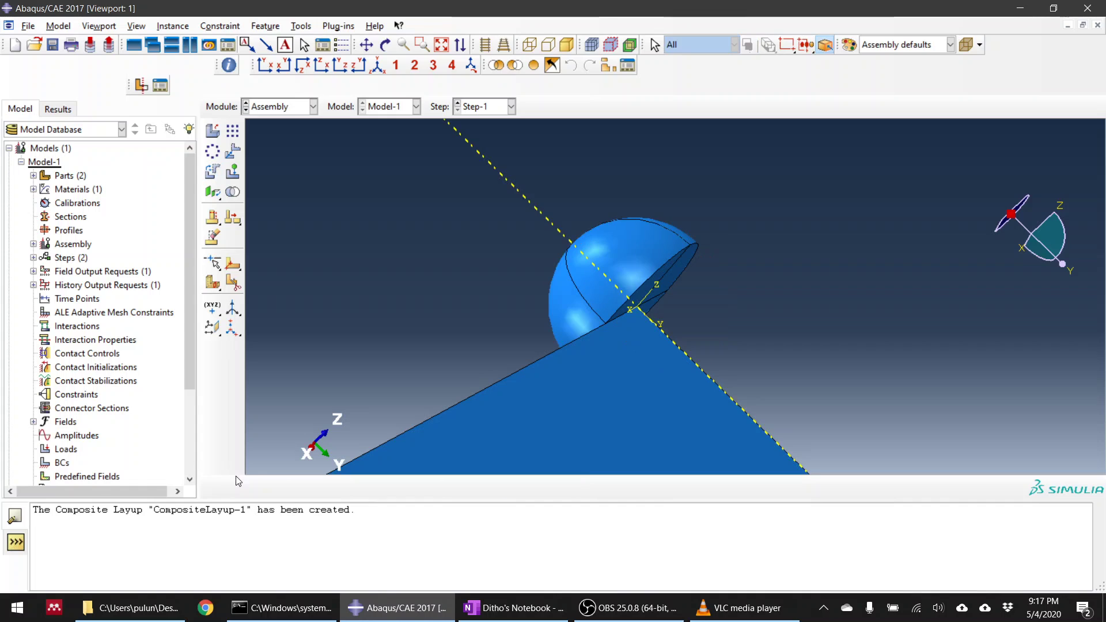
Rotate the hemisphere instance by -90 degrees about its flat-face diameter along the X direction, using the two opposite rim points as axis
left_click(213, 171)
left_click(675, 256)
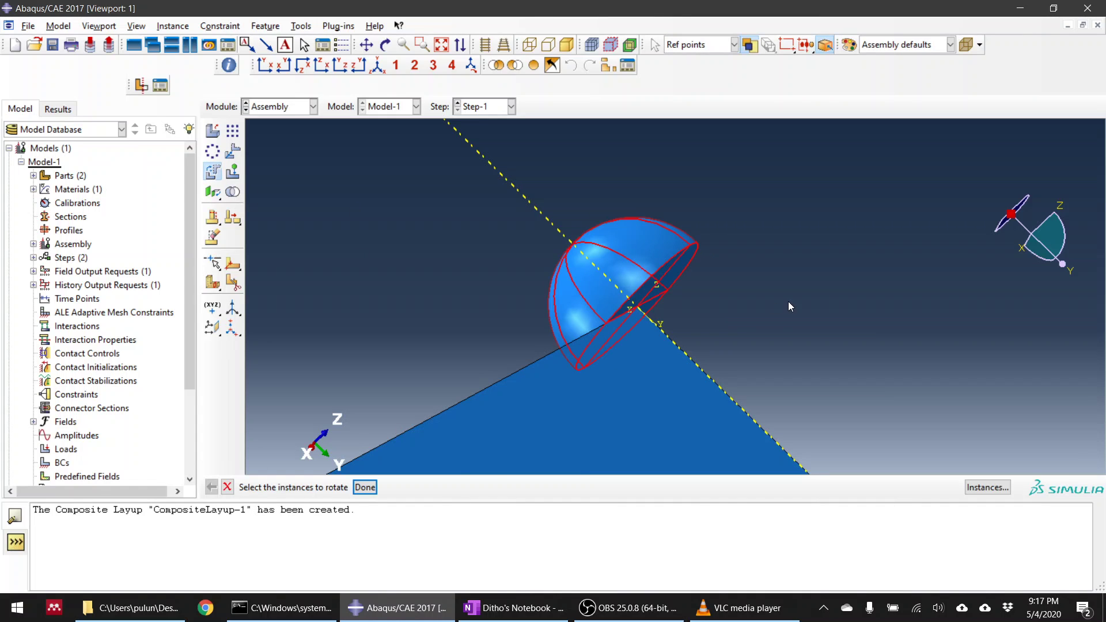
middle_click(619, 347)
left_click(606, 325)
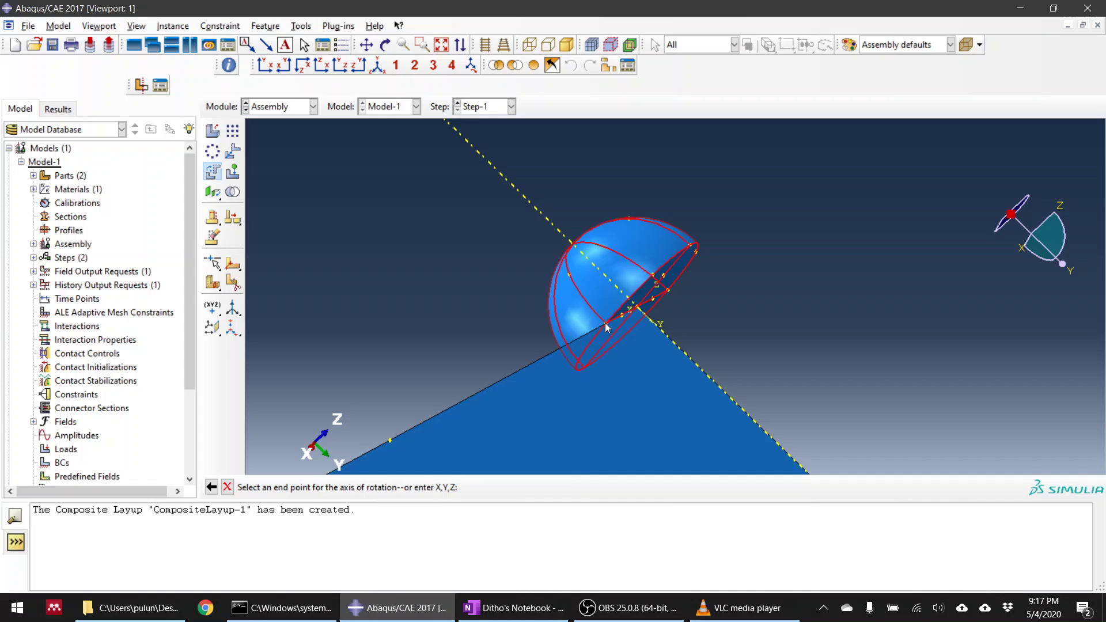
left_click(668, 291)
left_click(314, 488)
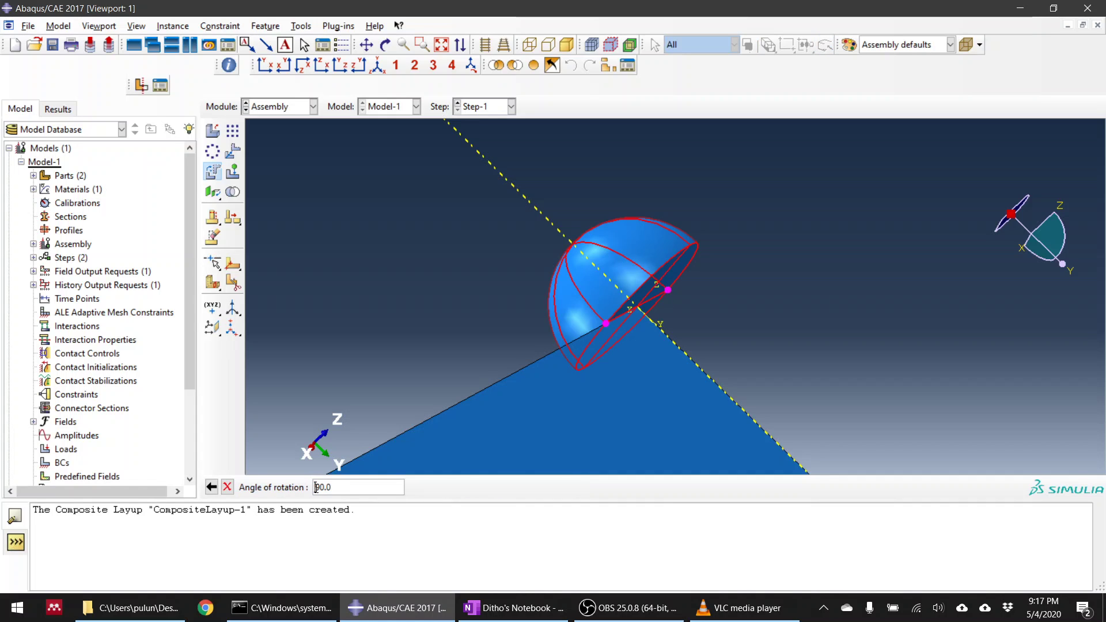
type("-")
key("Return")
left_click(329, 488)
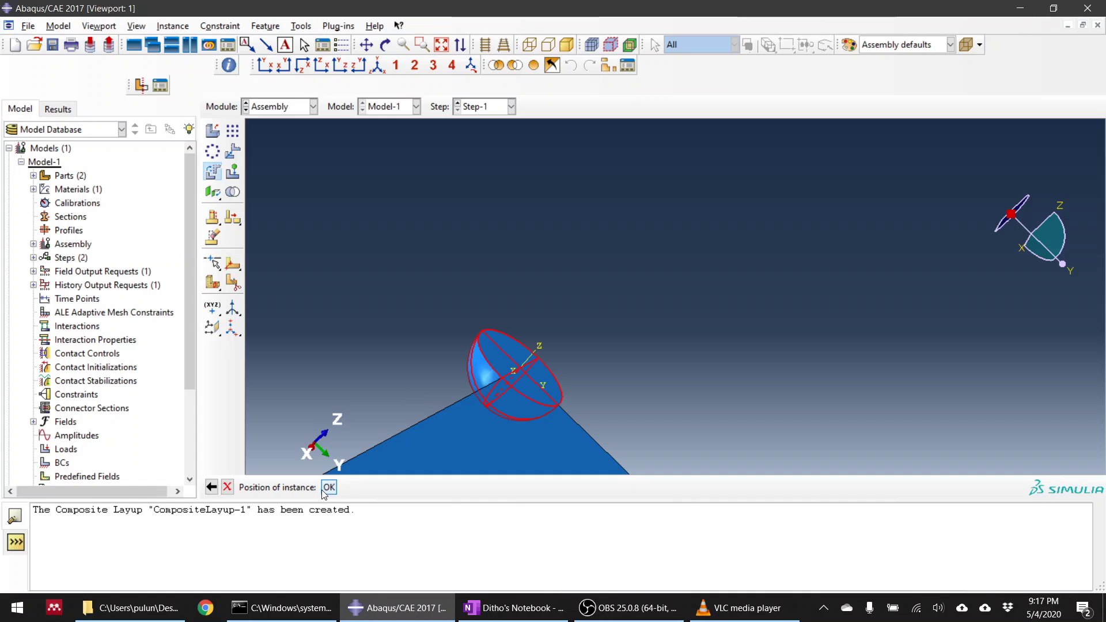
left_click_drag(648, 307, 639, 430, "ctrl+alt")
right_click_drag(638, 430, 558, 352, "ctrl+alt")
left_click_drag(558, 348, 542, 323, "ctrl+alt")
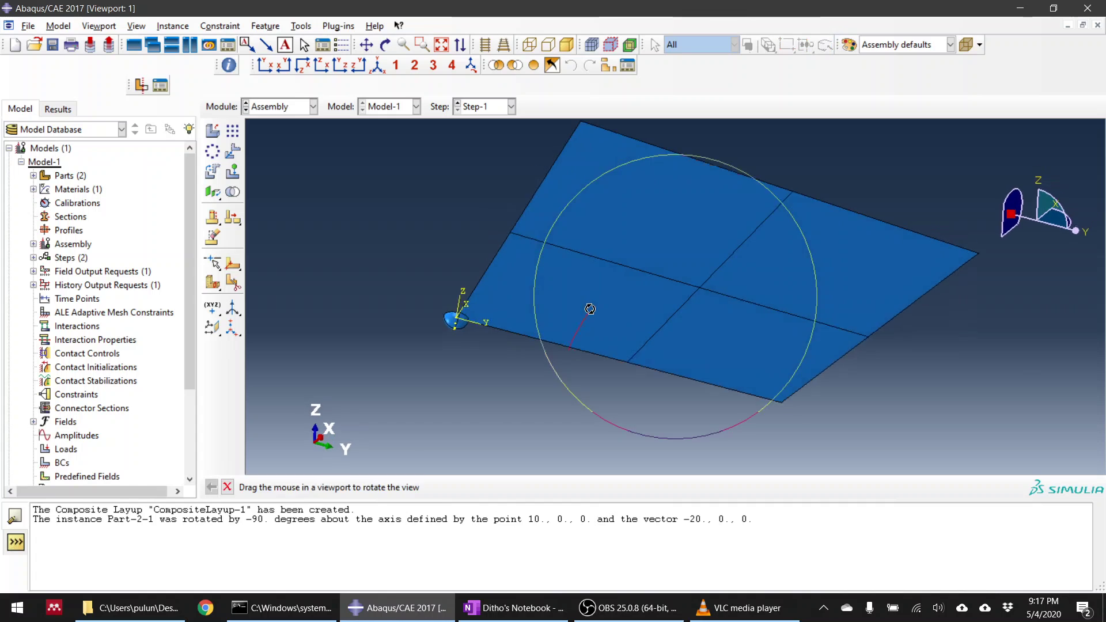
Translate the hemisphere instance from its lowest tip point to the partition intersection at the centre of the plate
right_click_drag(541, 323, 444, 337, "ctrl+alt")
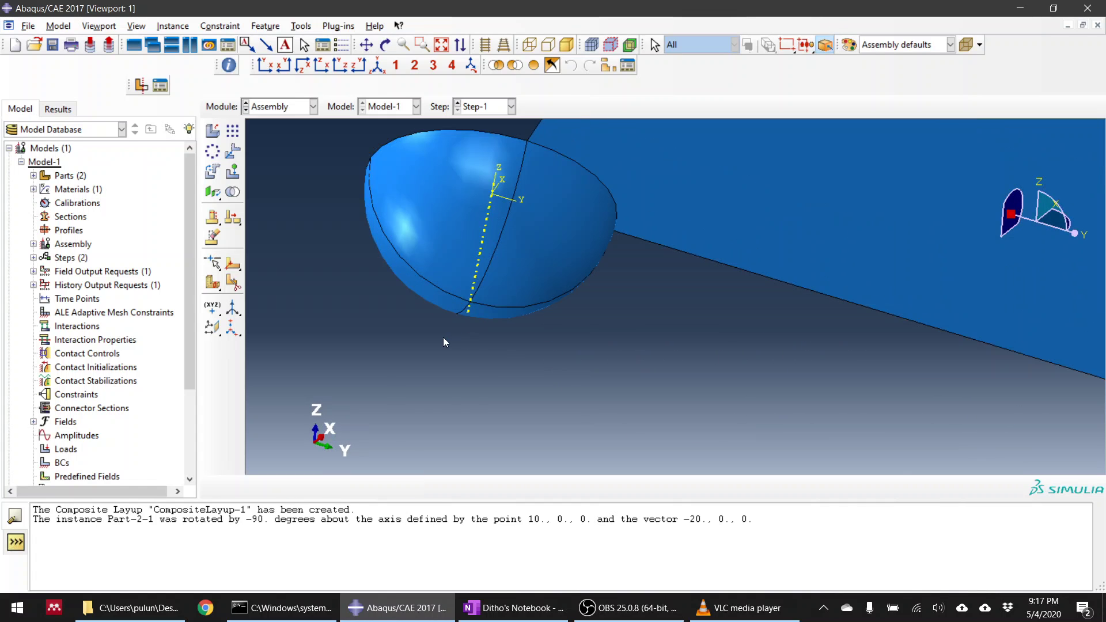
left_click(230, 157)
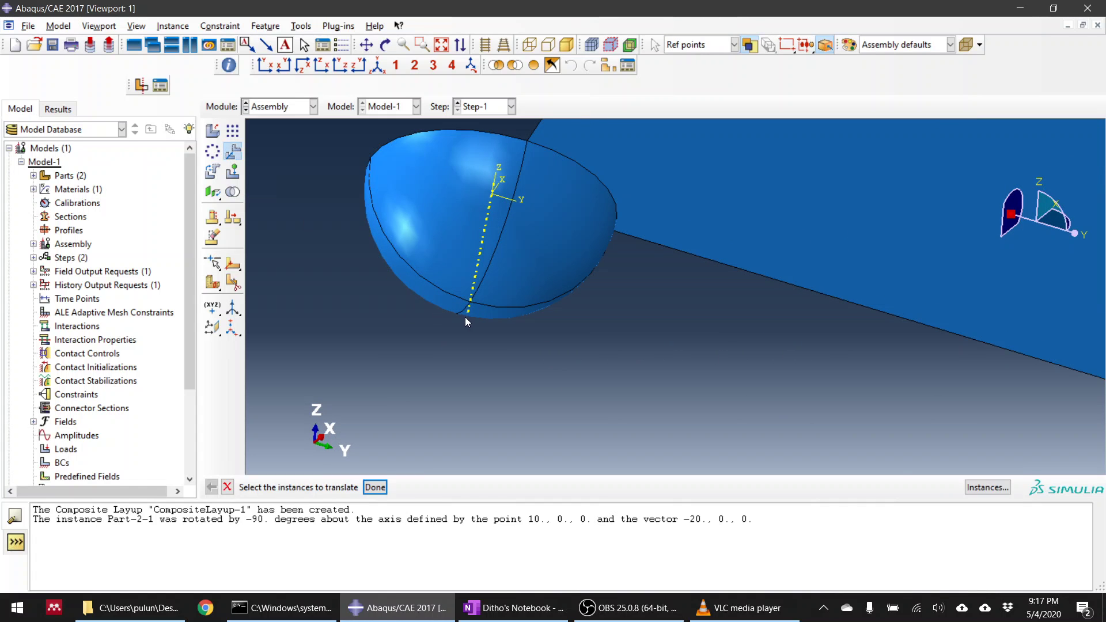
left_click(495, 274)
middle_click(519, 365)
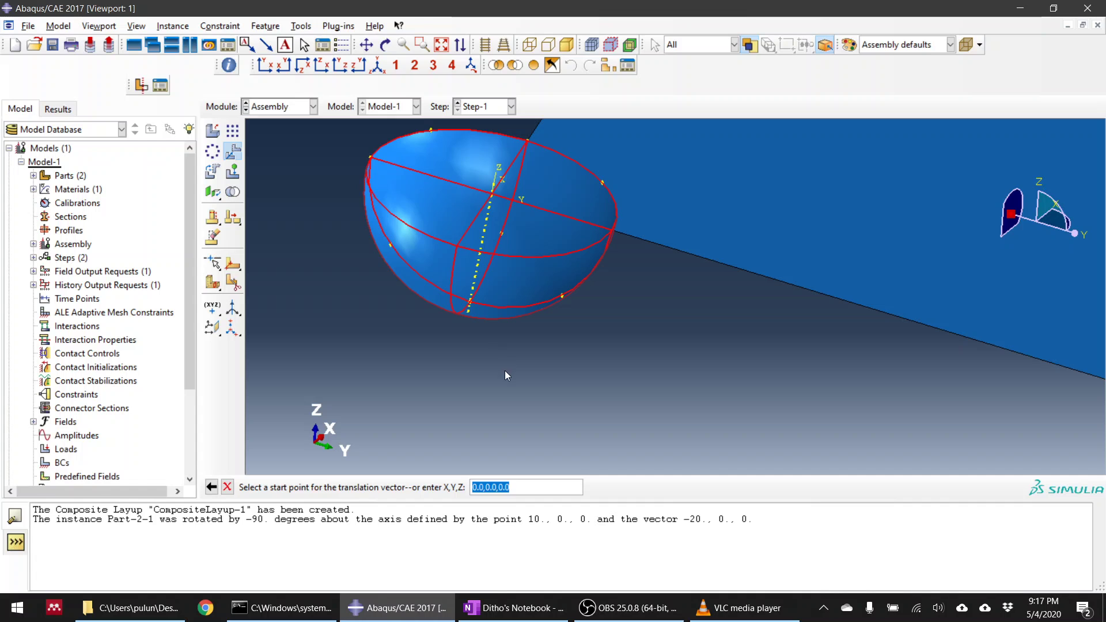
scroll(491, 345, "down", 2)
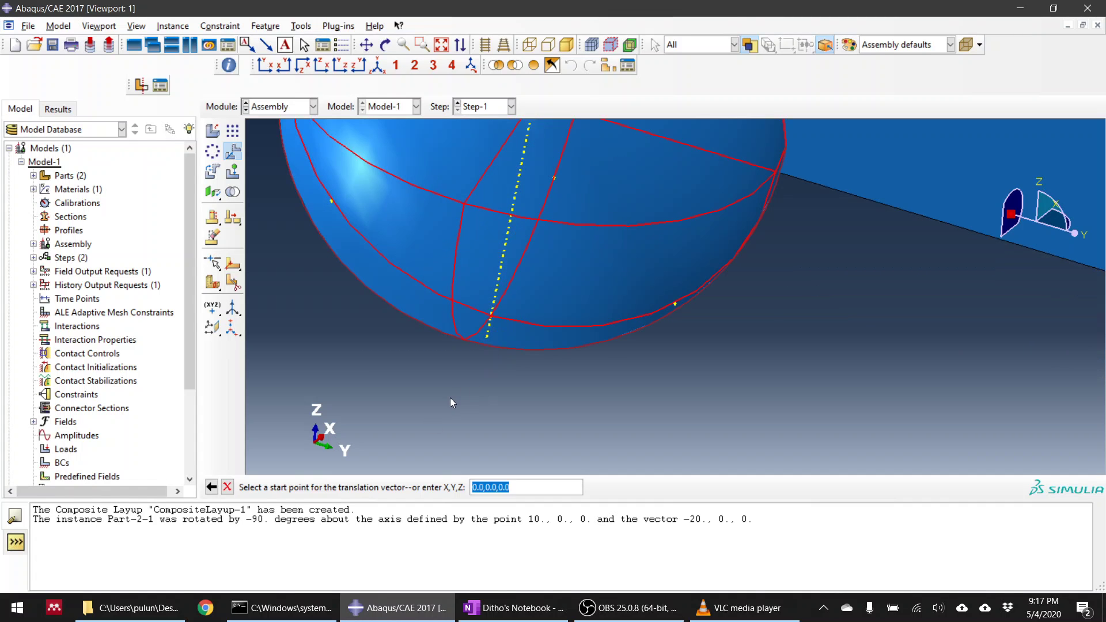
left_click(493, 320)
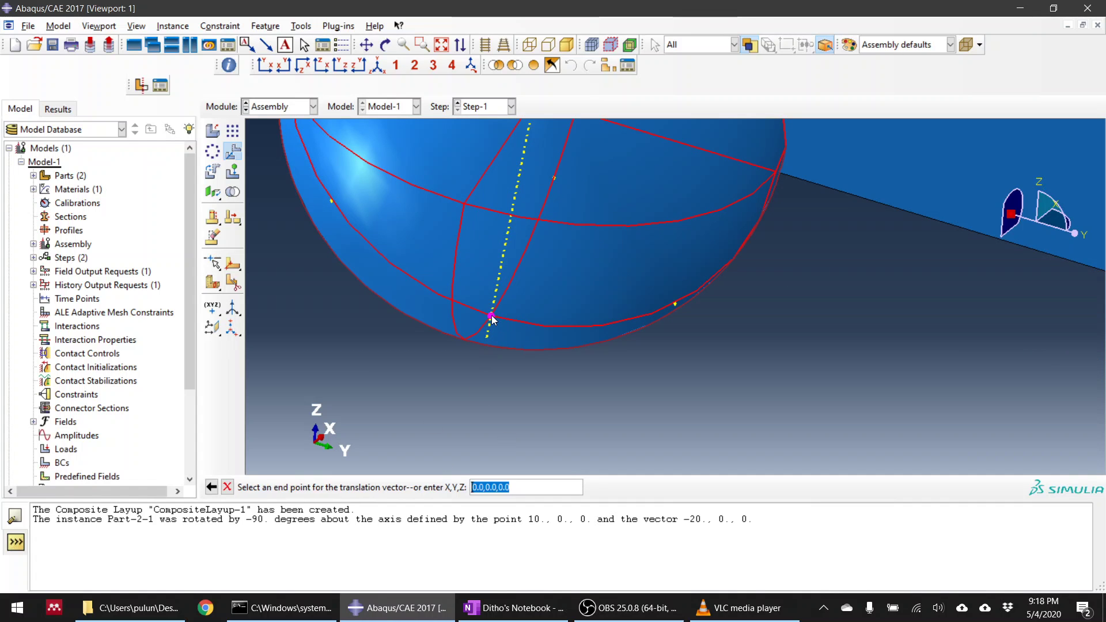
scroll(659, 288, "up", 3)
left_click_drag(659, 288, 672, 326, "ctrl+alt")
scroll(672, 326, "down", 5)
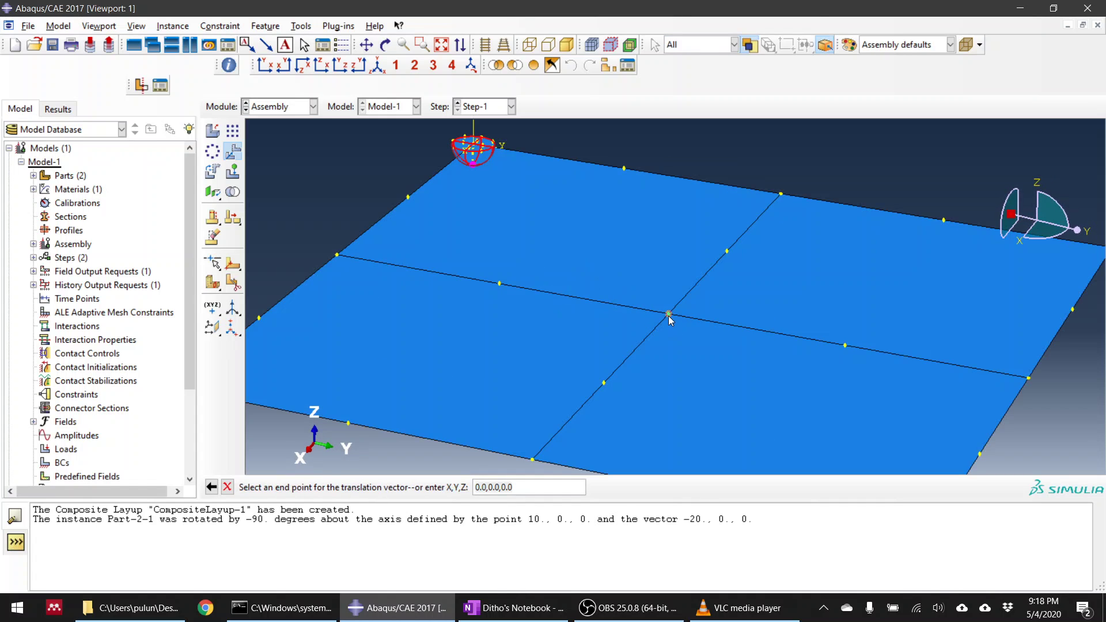
left_click(668, 316)
left_click(332, 492)
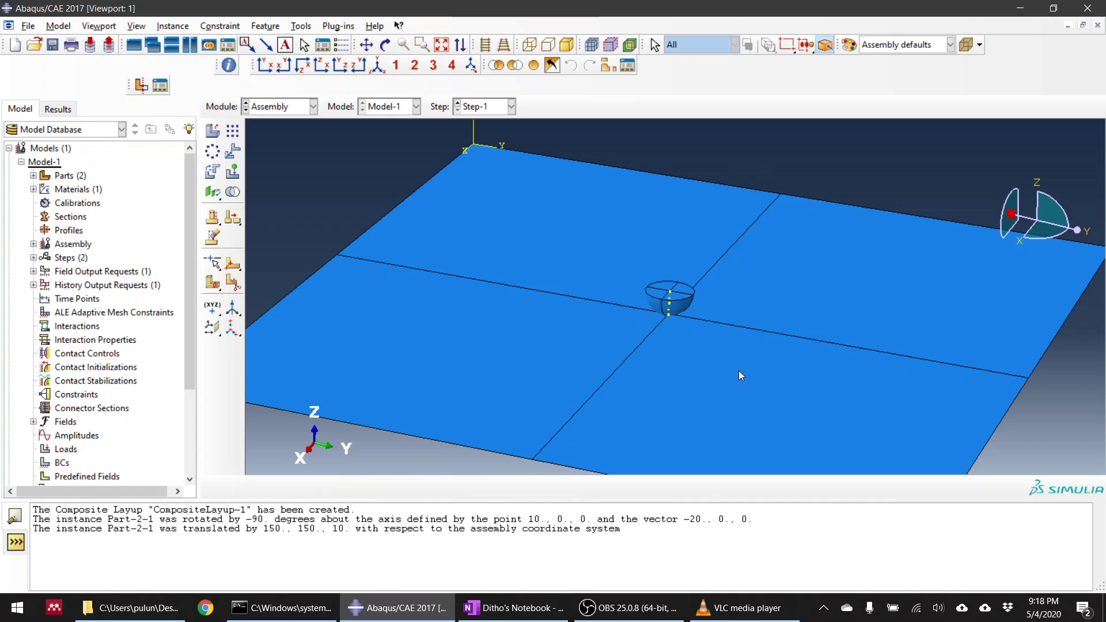
Inspect where the impactor's tip meets the plate and review the defined analysis steps in the Step Manager
left_click_drag(741, 376, 694, 304, "ctrl+alt")
scroll(694, 304, "down", 5)
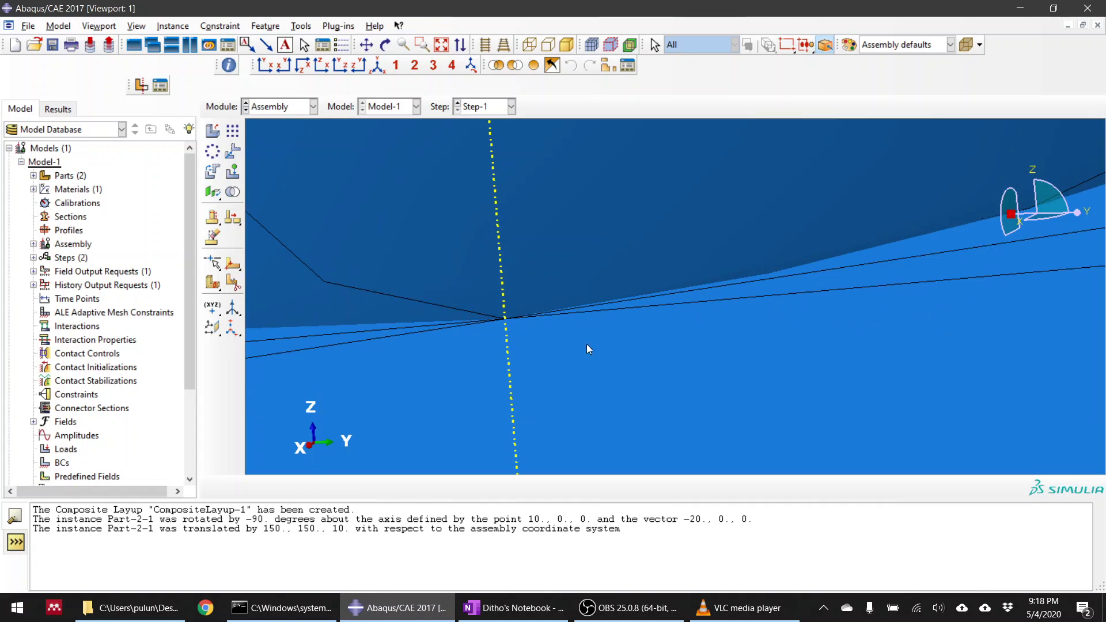
left_click_drag(588, 346, 394, 215, "ctrl+alt")
scroll(588, 312, "up", 8)
left_click(286, 108)
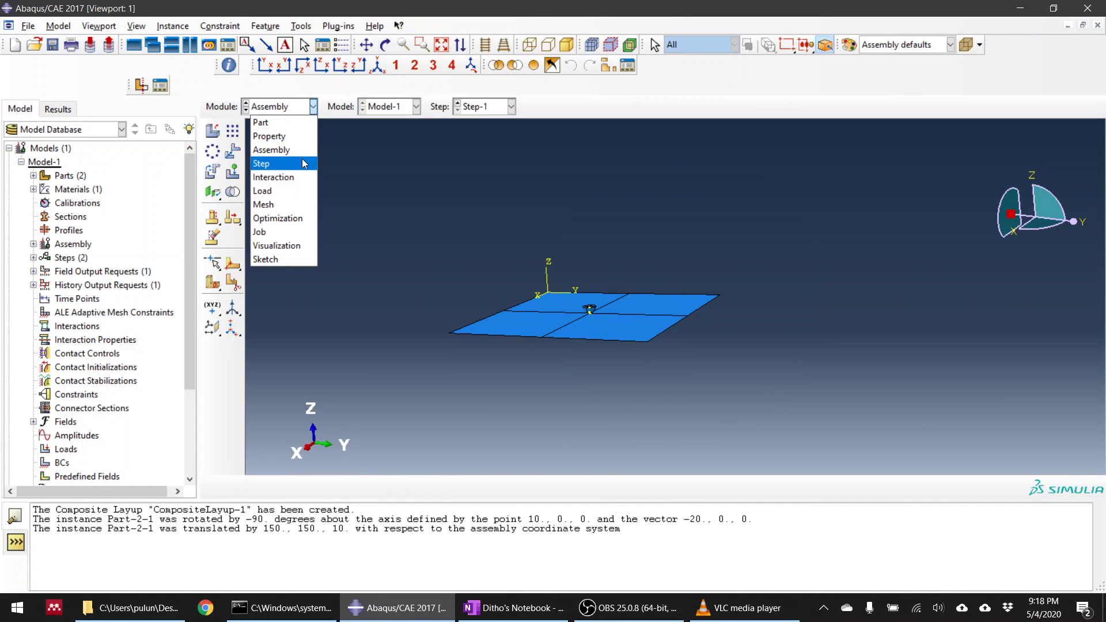
left_click(302, 158)
left_click(233, 133)
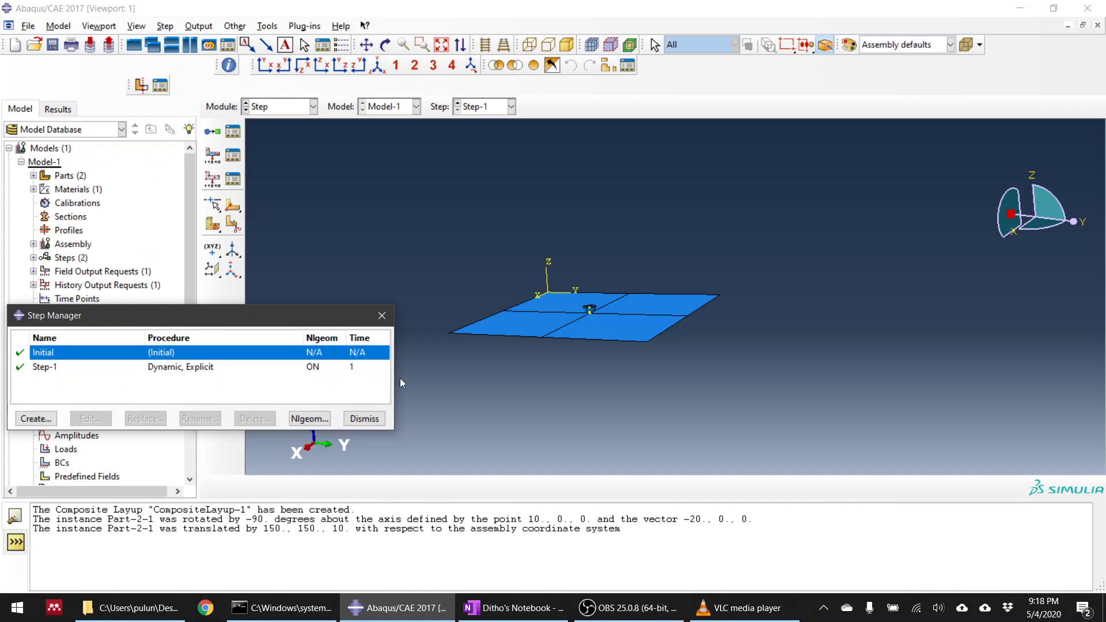
left_click(355, 424)
In the Interaction module, create the surface-to-surface contact (Explicit) interaction Int-1 in Step-1
left_click(279, 109)
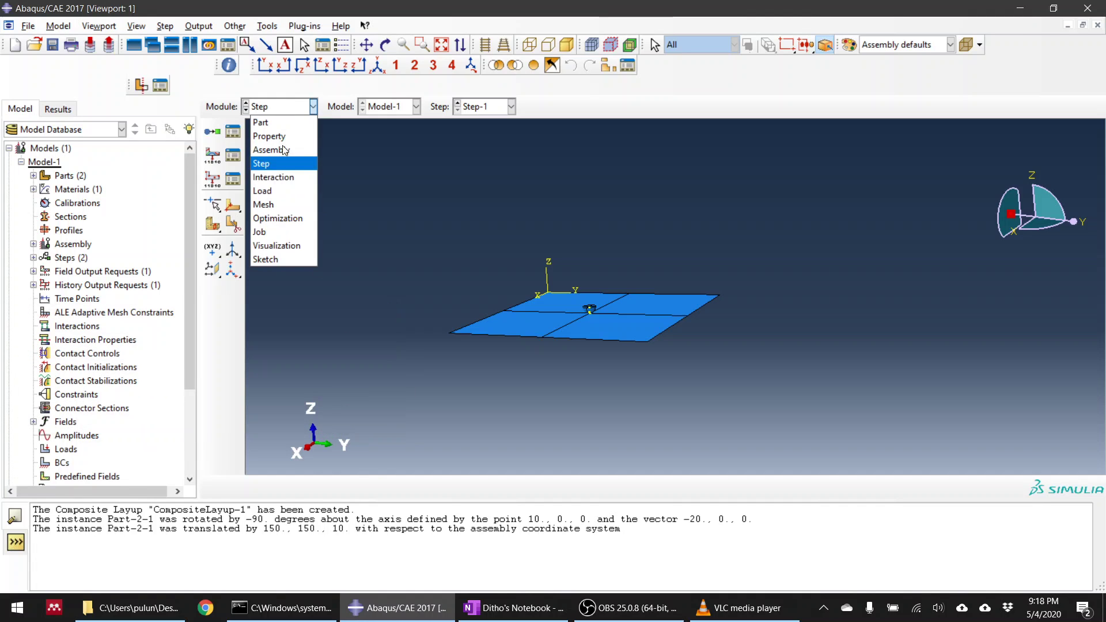
left_click(278, 172)
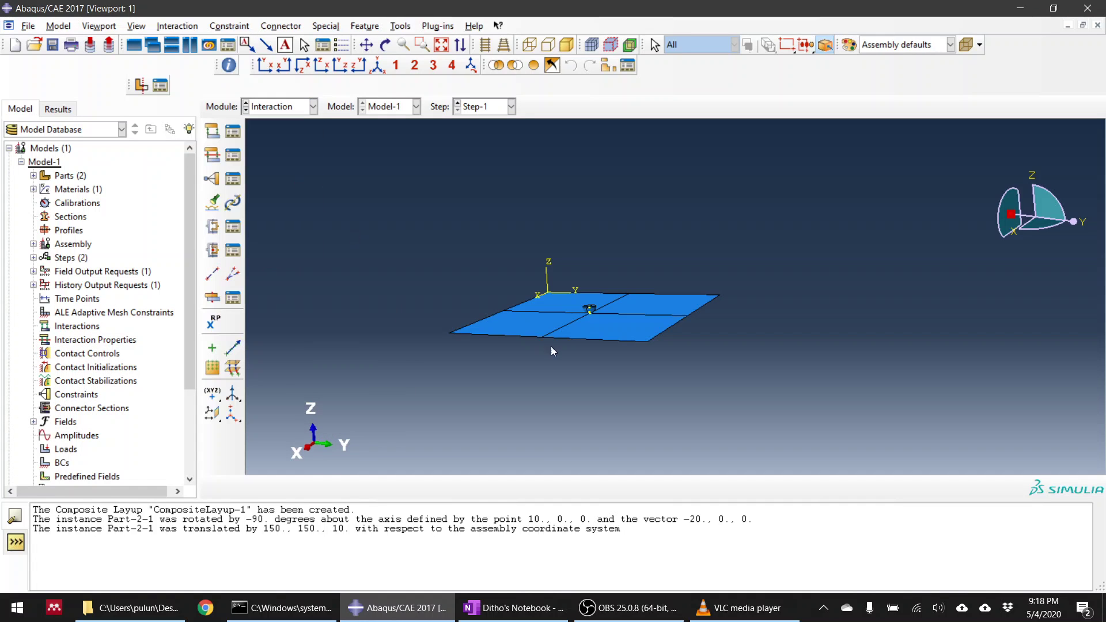
left_click(212, 138)
left_click(161, 238)
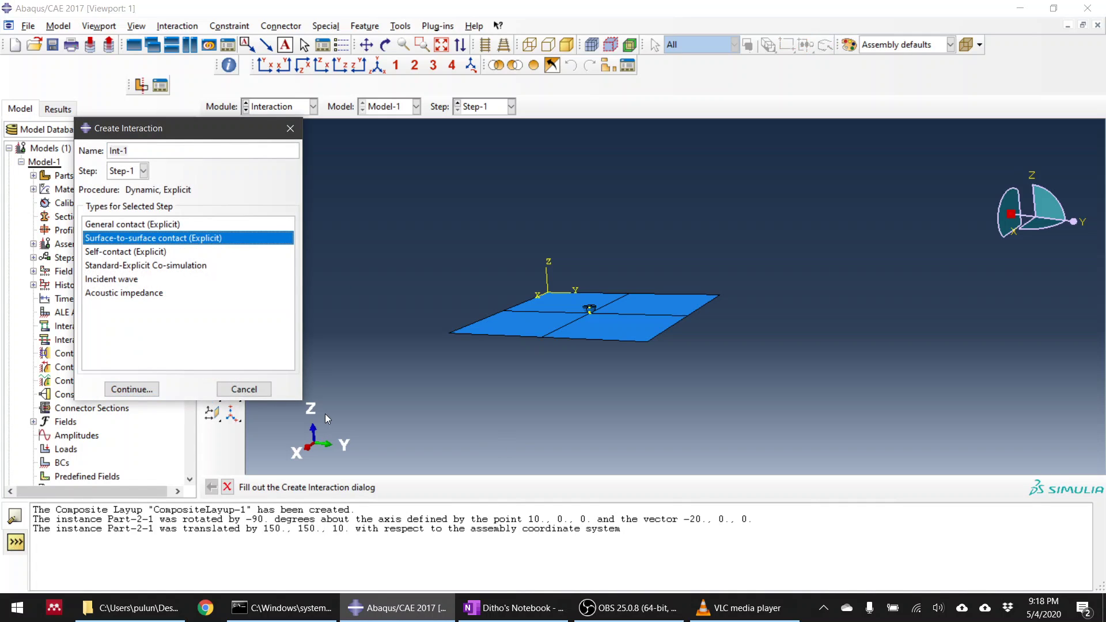
left_click(131, 389)
Pick all curved faces of the hemisphere as first contact surface m_Surf-1, using their outer Brown side
scroll(565, 356, "up", 5)
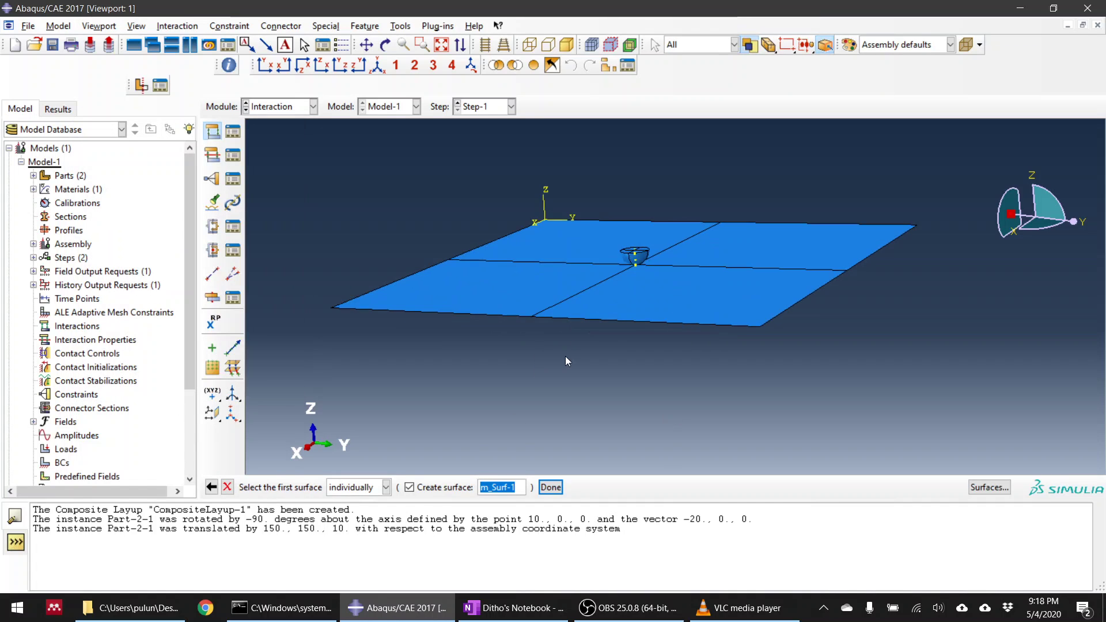
scroll(596, 345, "up", 5)
left_click(606, 347)
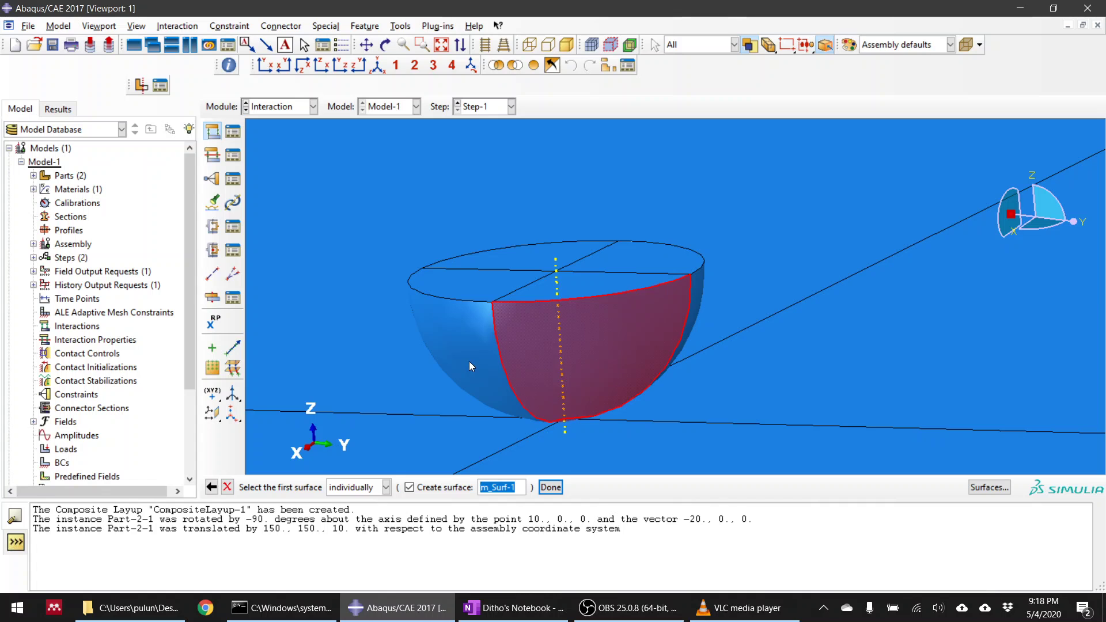
left_click(470, 362, "shift")
left_click_drag(790, 410, 696, 323, "ctrl+alt")
left_click(695, 324)
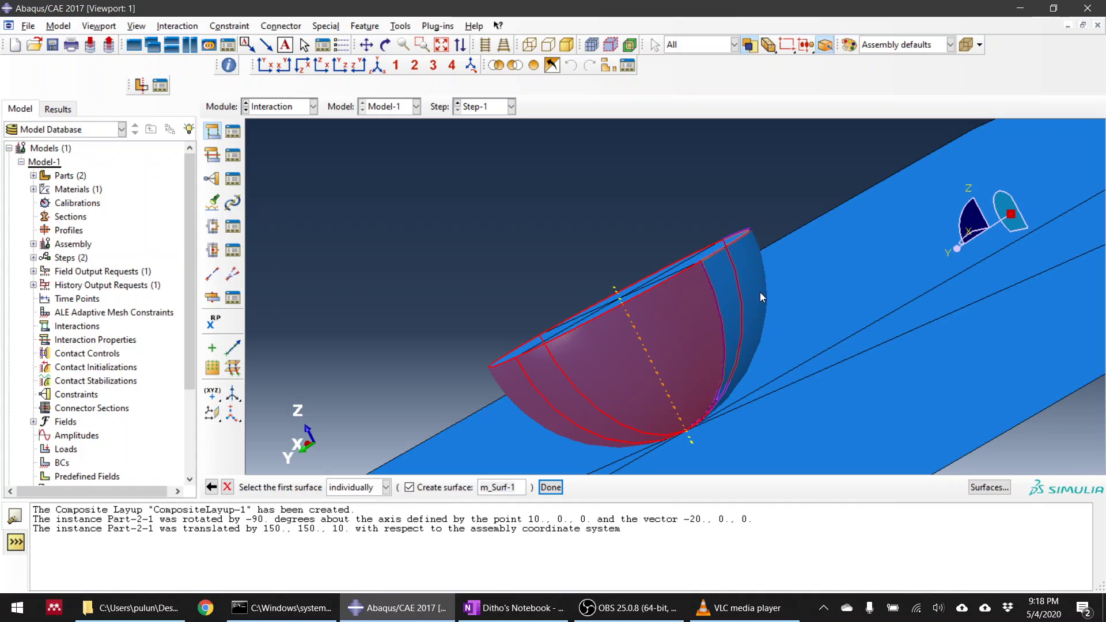
left_click(551, 487)
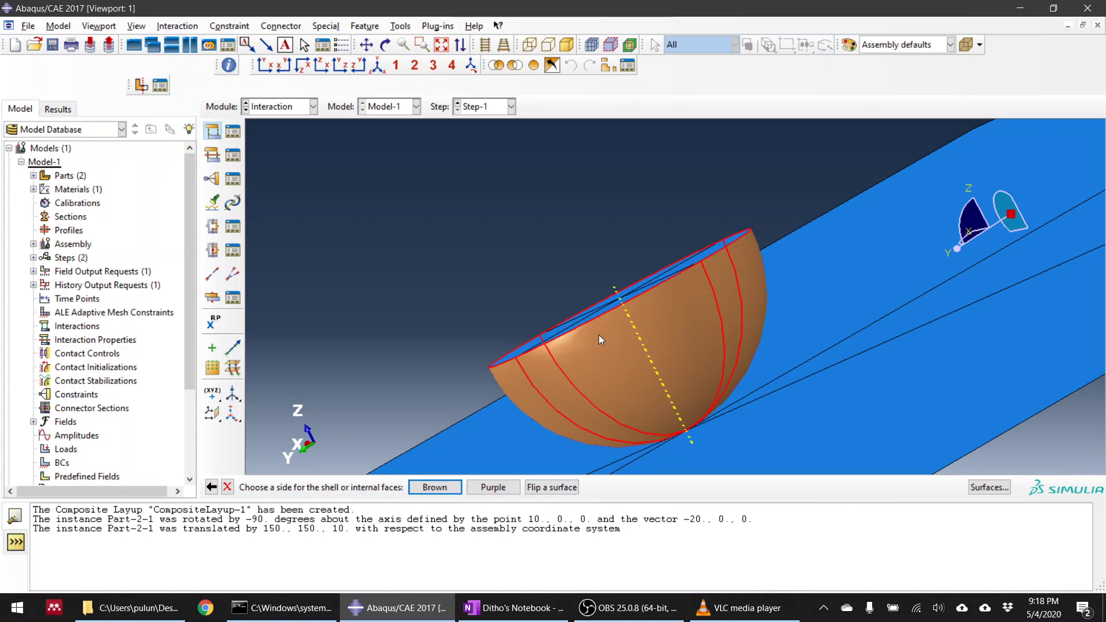
scroll(572, 337, "down", 3)
scroll(572, 373, "up", 3)
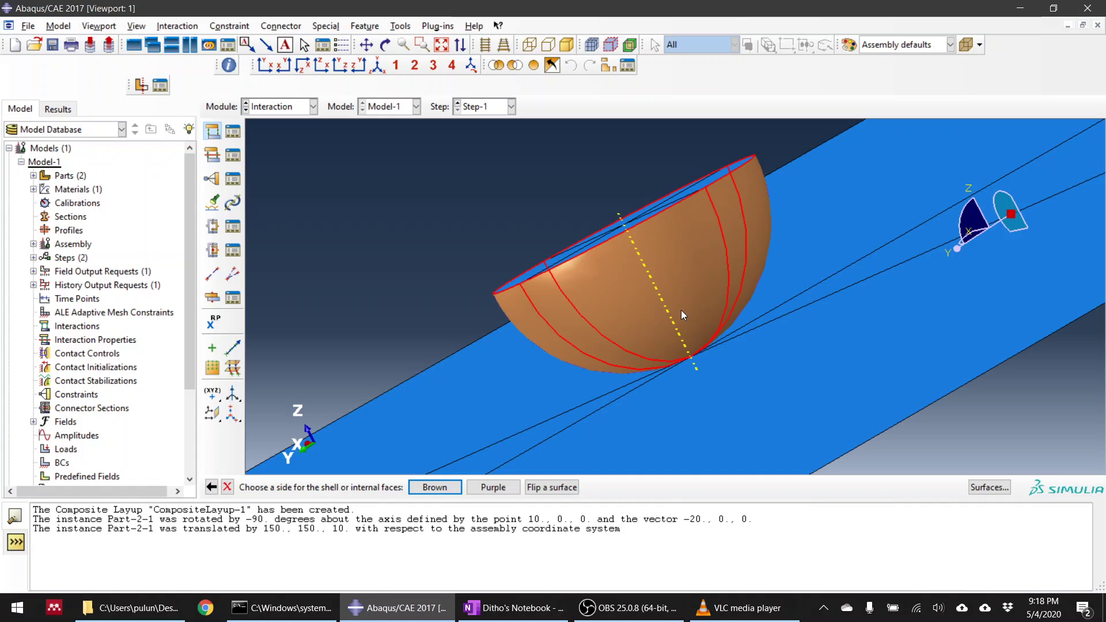
left_click(432, 489)
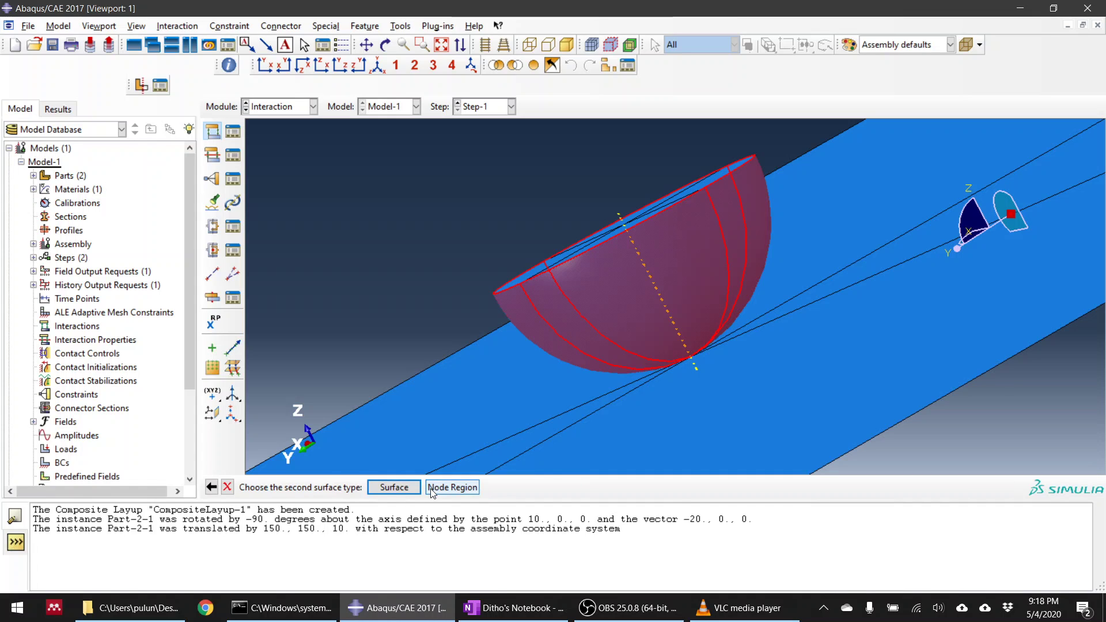
Choose Surface as the second contact surface type and bring the plate into view for selection
left_click(395, 488)
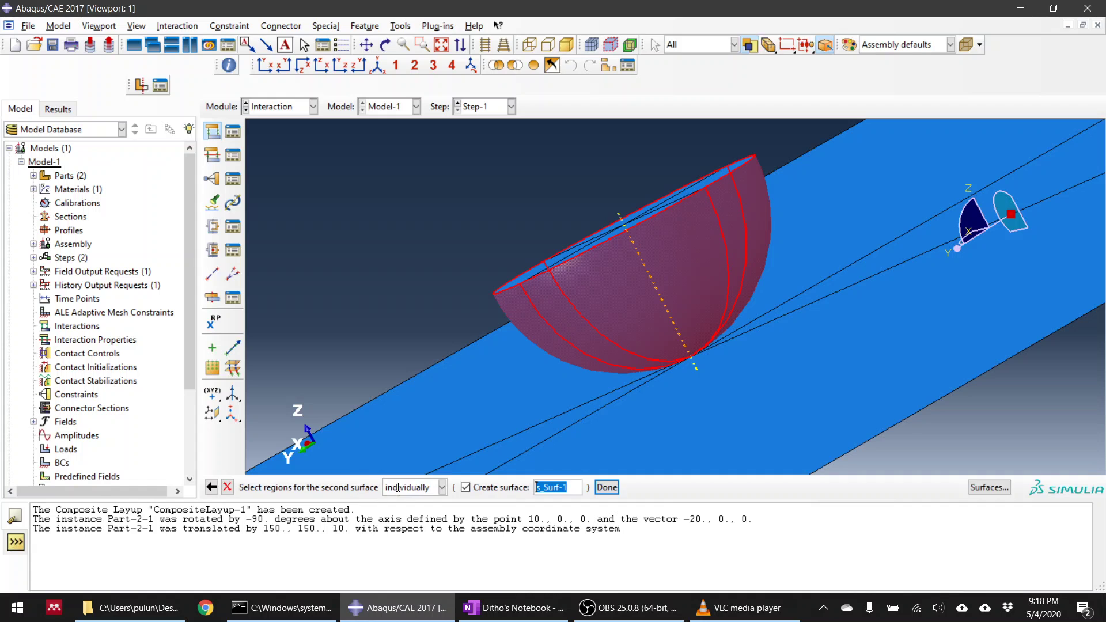
scroll(562, 371, "up", 3)
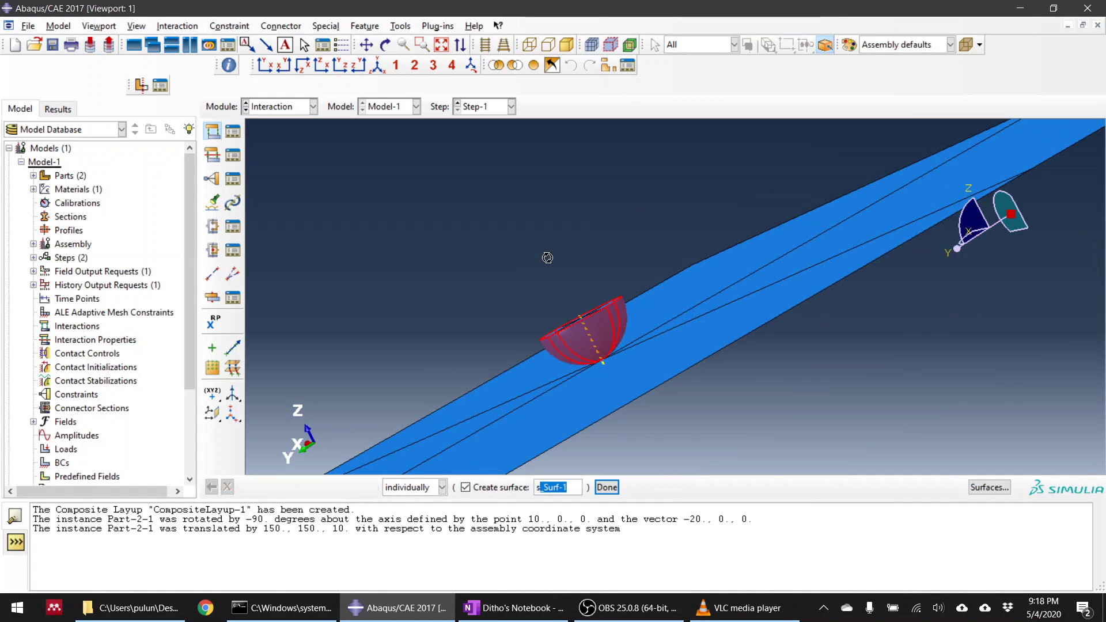
Select all four plate faces as the contact pair's second surface and choose their brown side
left_click_drag(548, 254, 681, 328, "ctrl+alt")
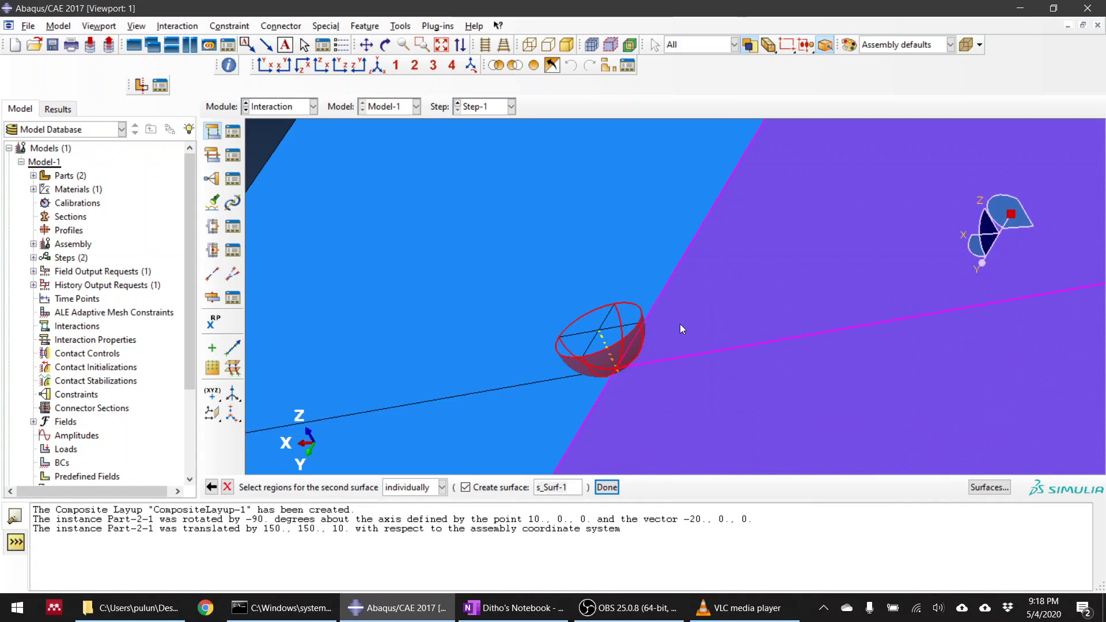
left_click(554, 279, "shift")
left_click(513, 416, "shift")
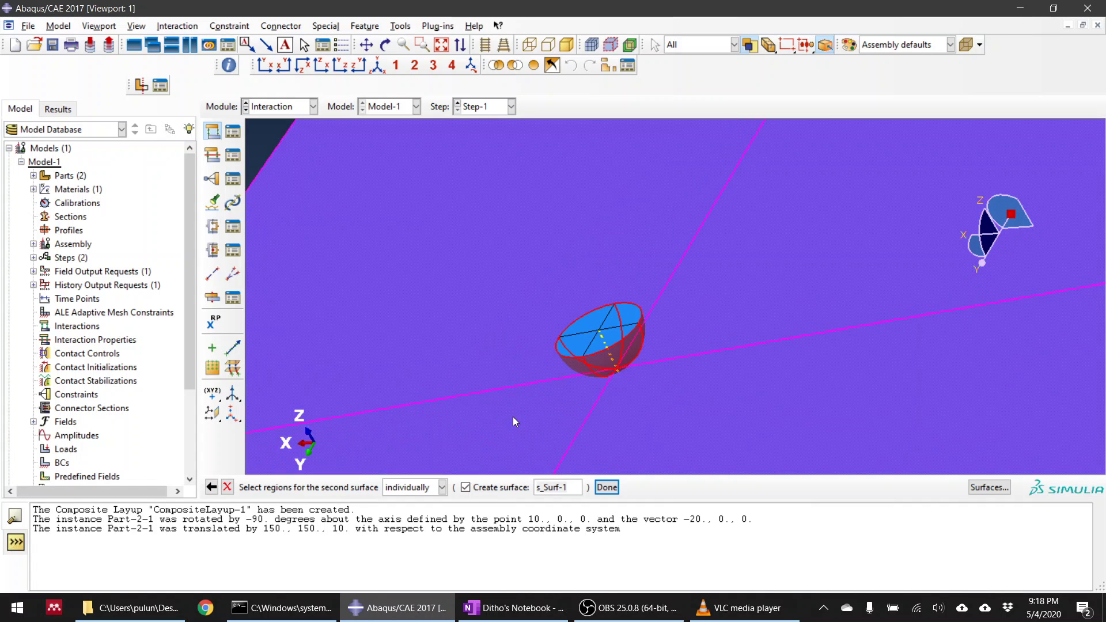
left_click(605, 488)
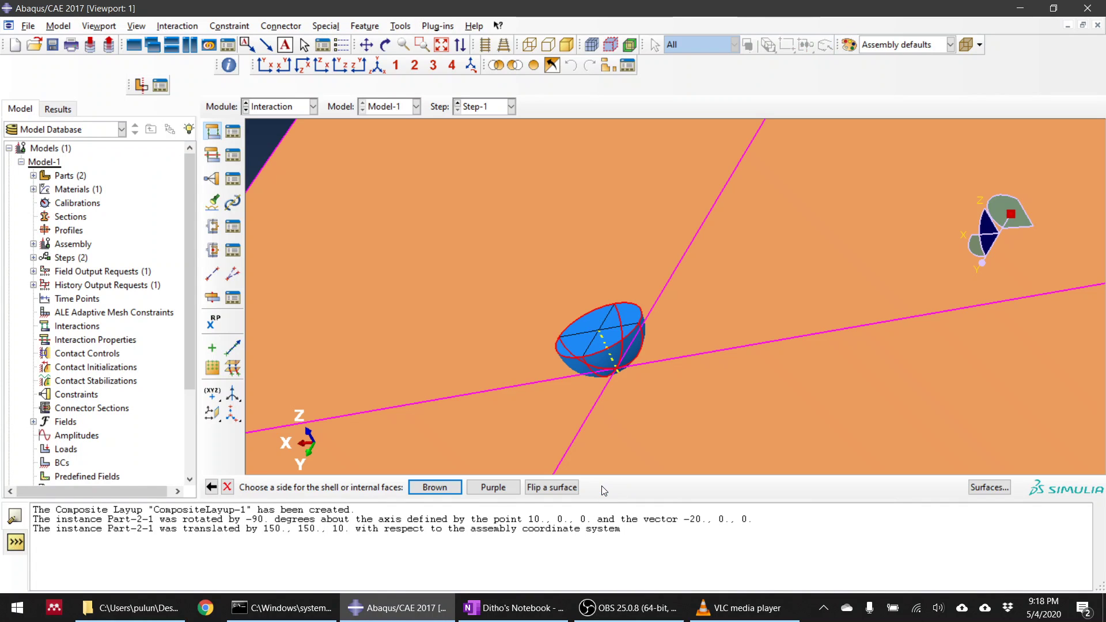
left_click(438, 489)
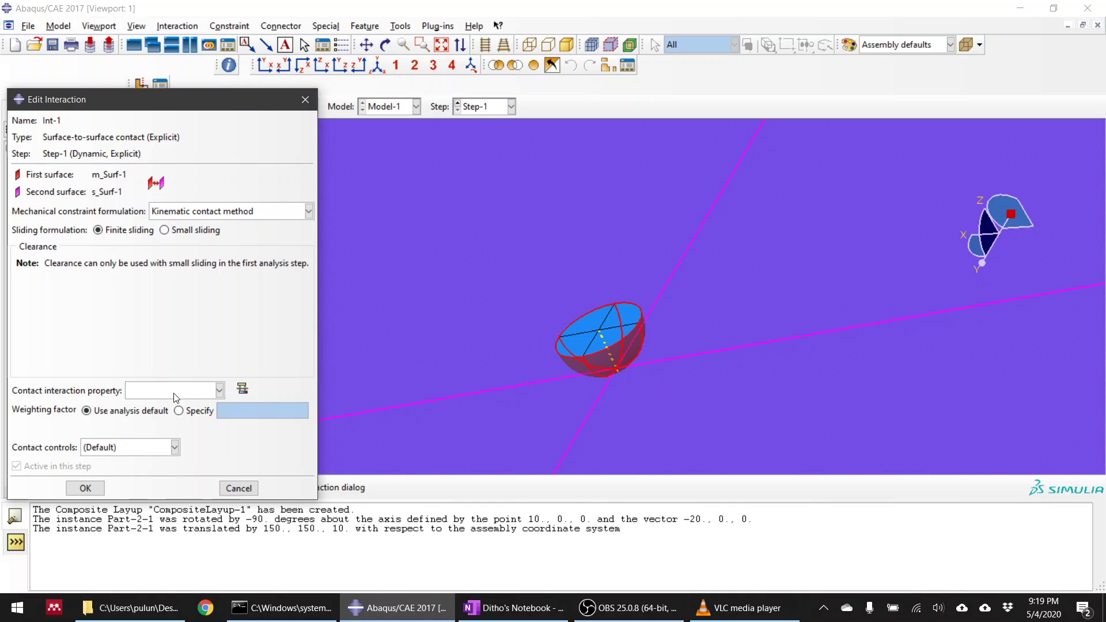
Create a Contact interaction property for the interaction and add mechanical Normal Behavior with "Hard" Contact
left_click(242, 389)
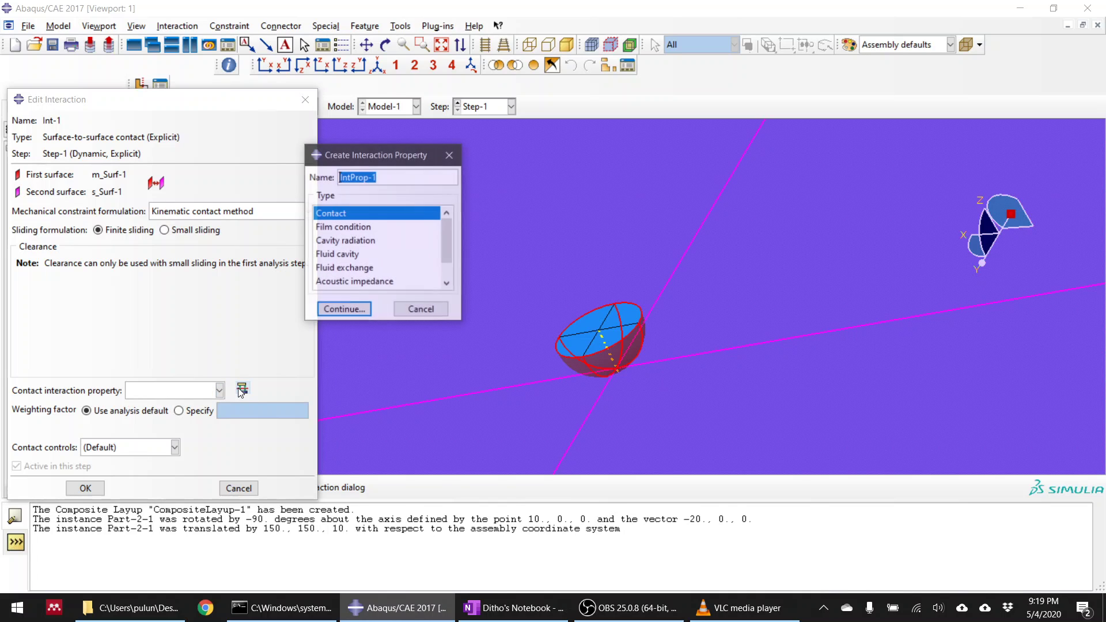
left_click(360, 311)
left_click(181, 182)
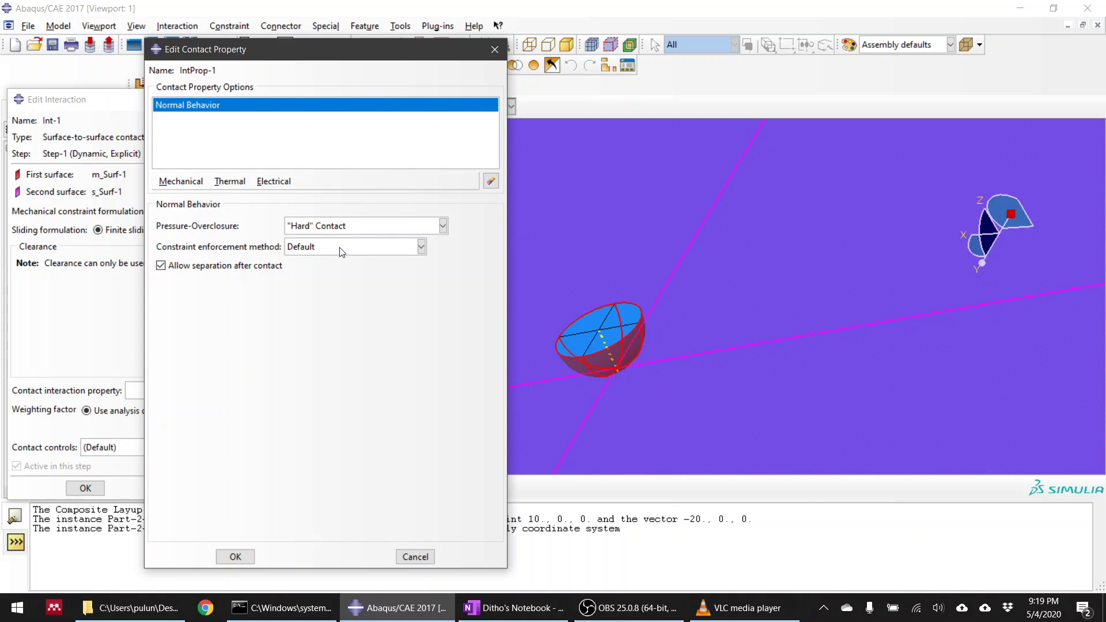
Add Tangential Behavior with Penalty friction and a 0.3 coefficient, then accept the contact property and the surface-to-surface interaction
left_click(183, 182)
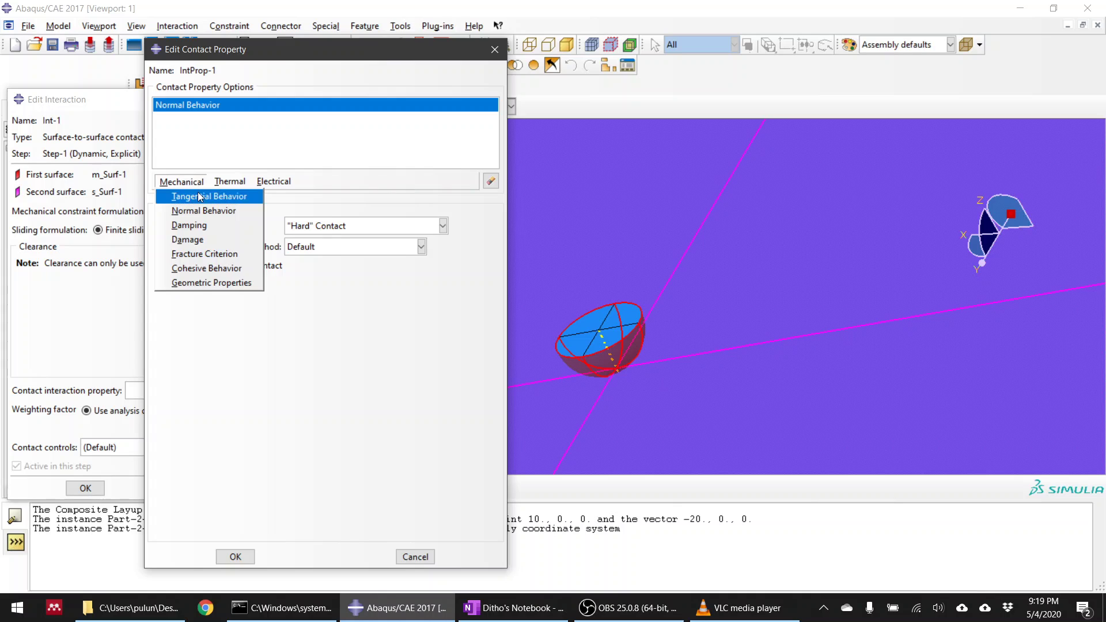
left_click(200, 195)
left_click(305, 227)
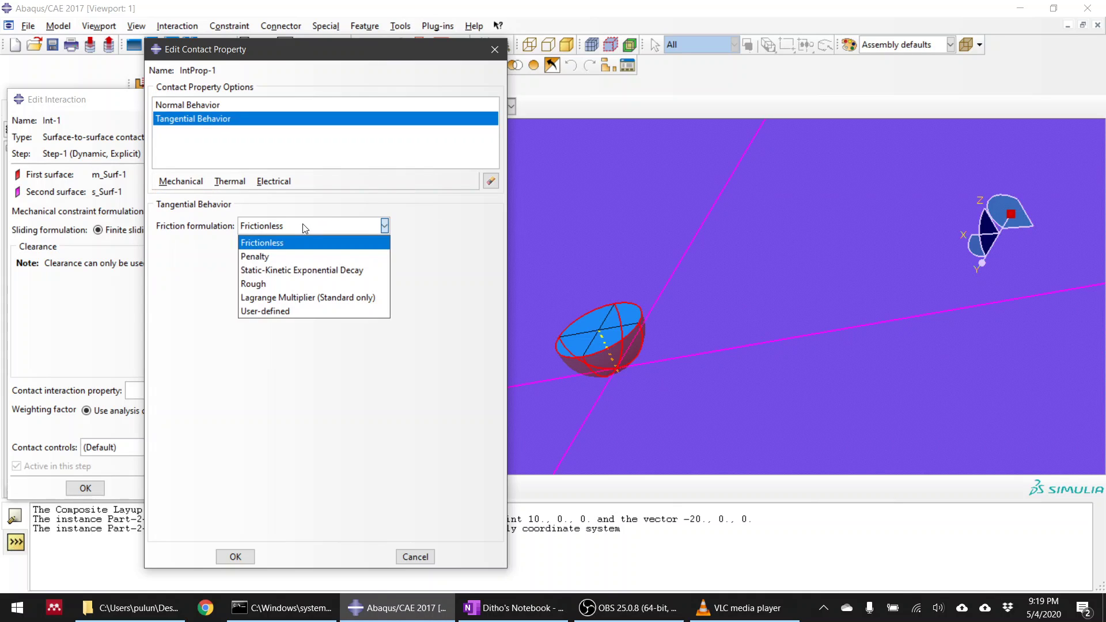
left_click(296, 256)
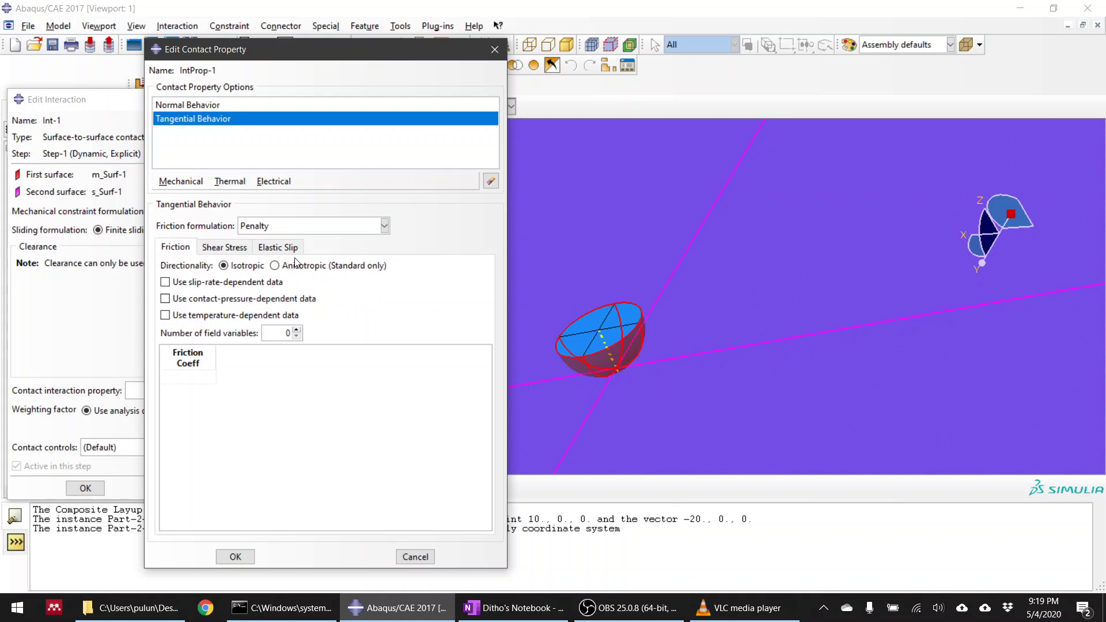
left_click(199, 375)
key("Return")
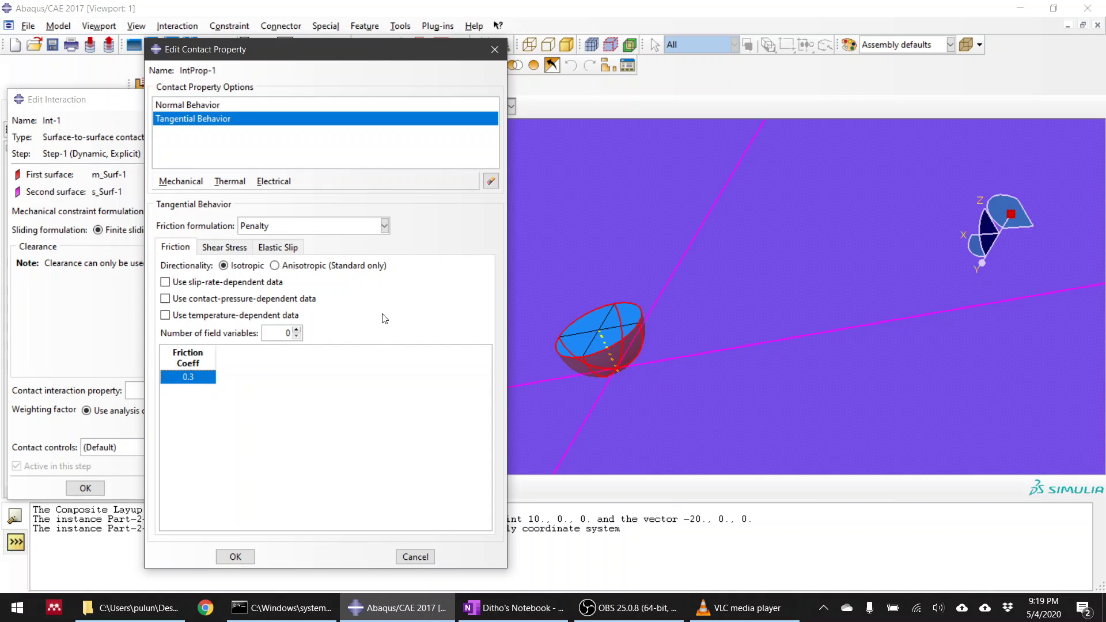
left_click(233, 557)
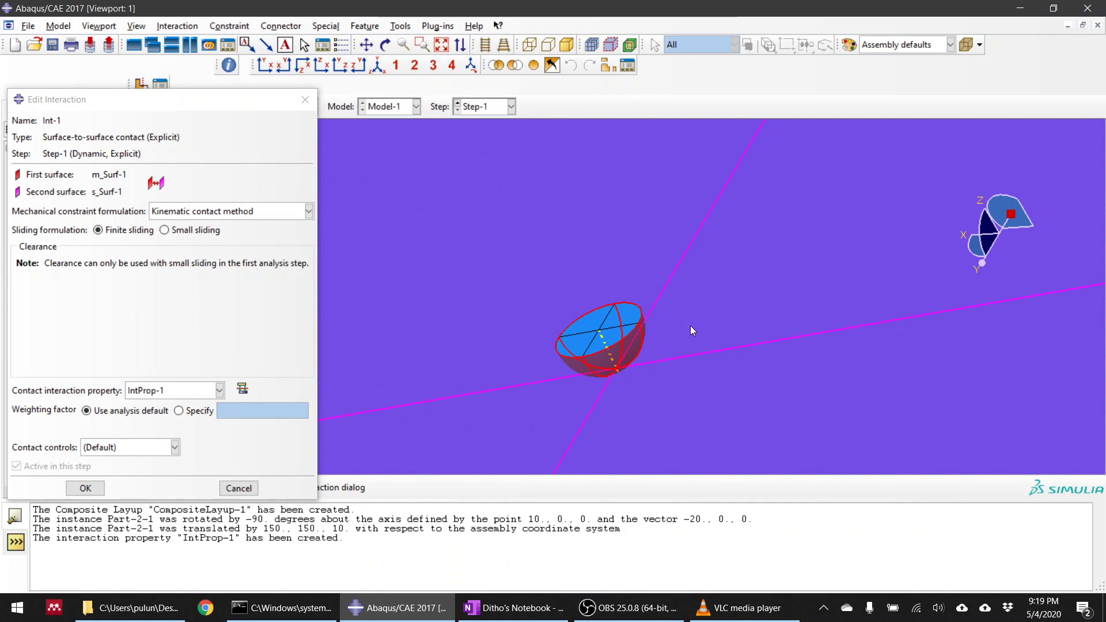
scroll(586, 271, "down", 2)
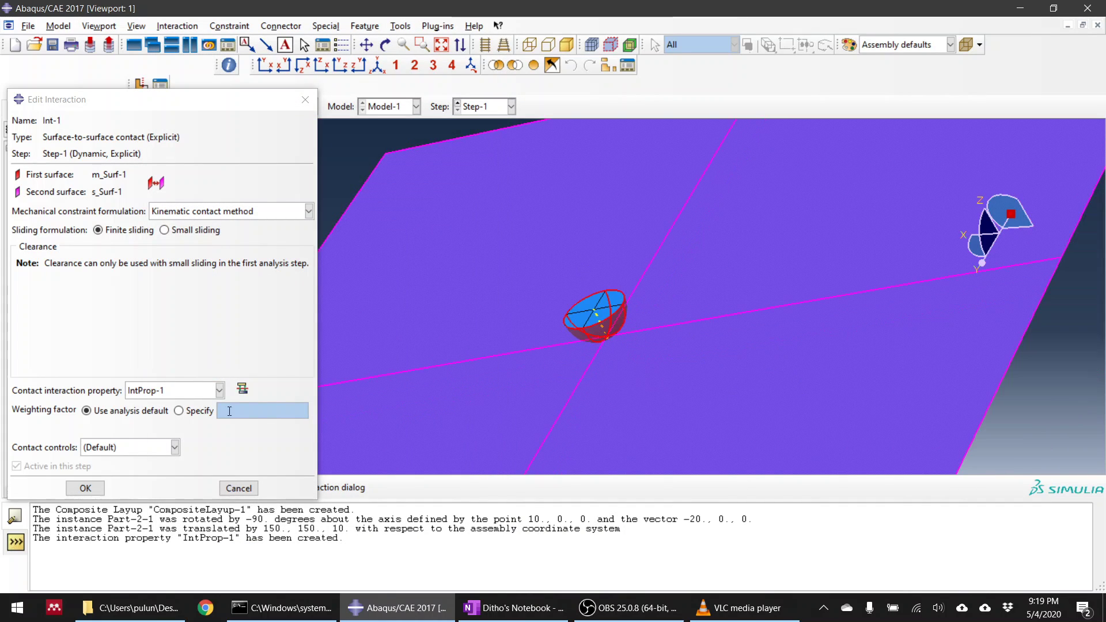
left_click(86, 489)
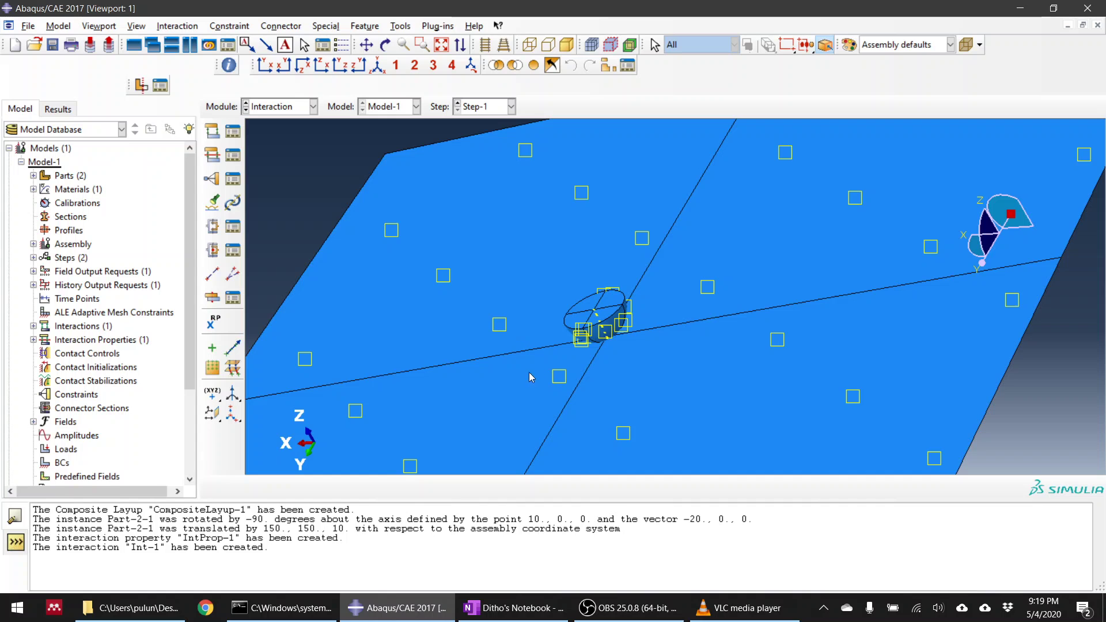
Switch to the Load module and create a mechanical Displacement/Rotation boundary condition in Step-1
key("F5")
left_click_drag(514, 352, 496, 277)
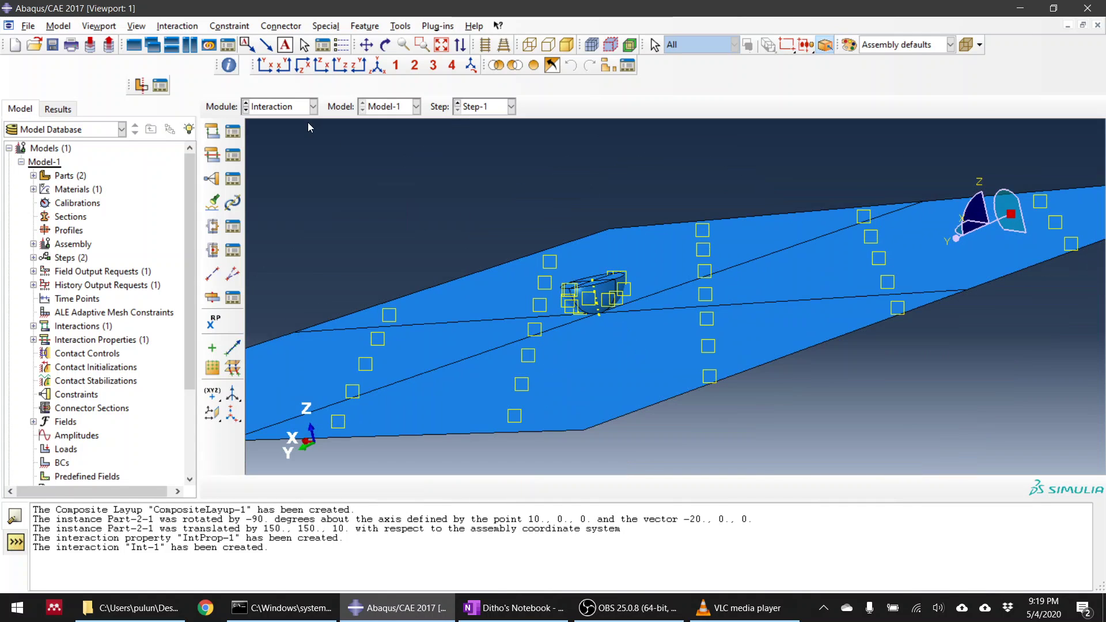
left_click(291, 108)
left_click(271, 190)
scroll(551, 215, "down", 3)
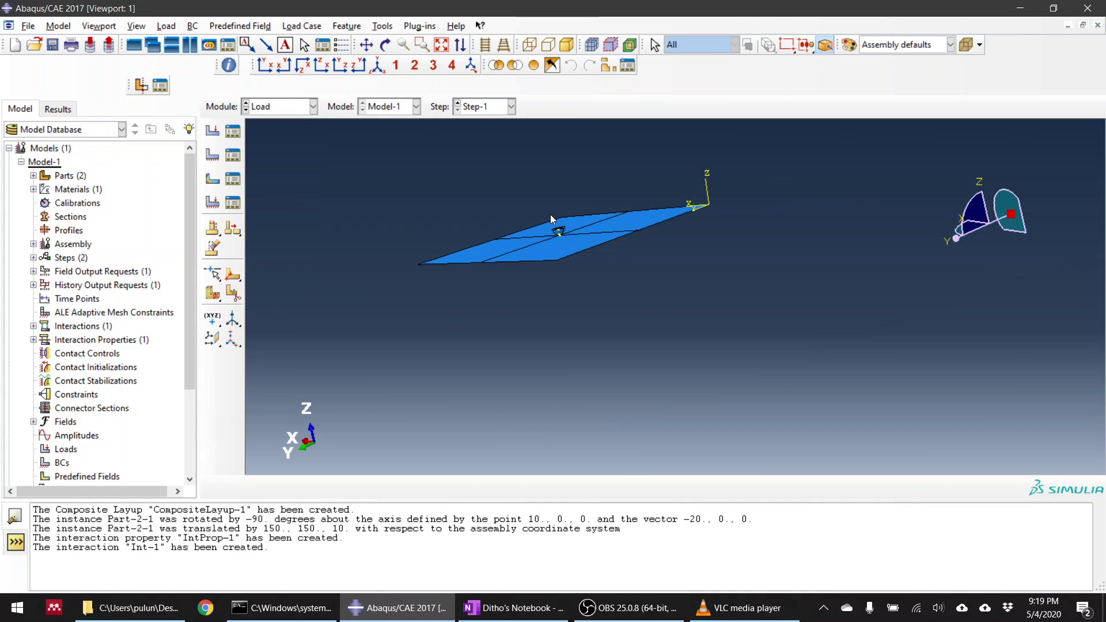
key("F5")
left_click_drag(582, 231, 622, 289)
left_click(212, 154)
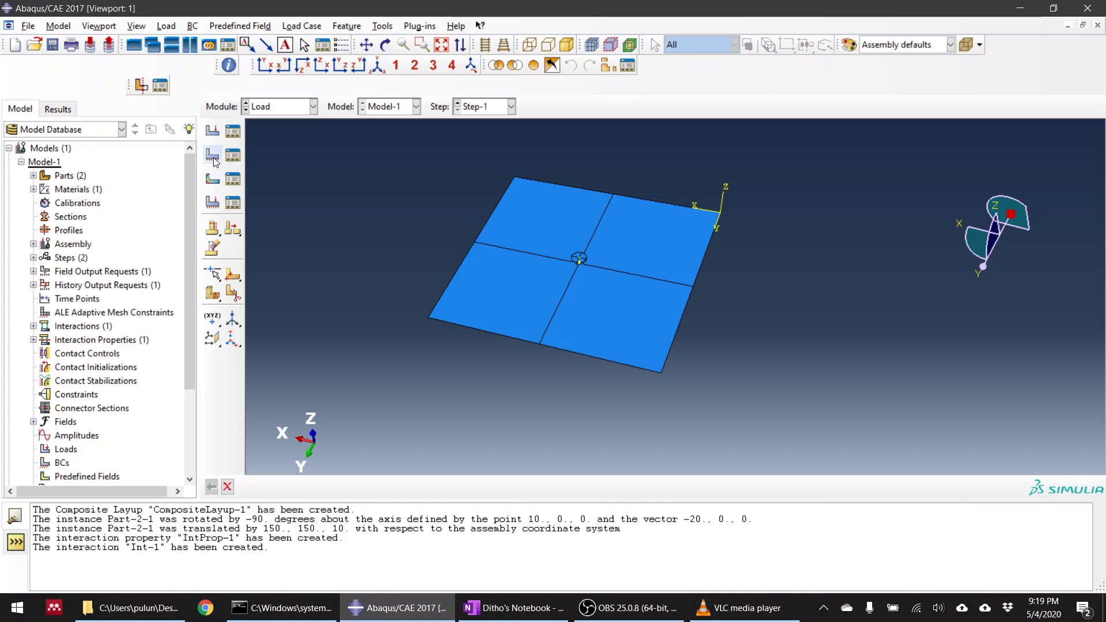
left_click(984, 249)
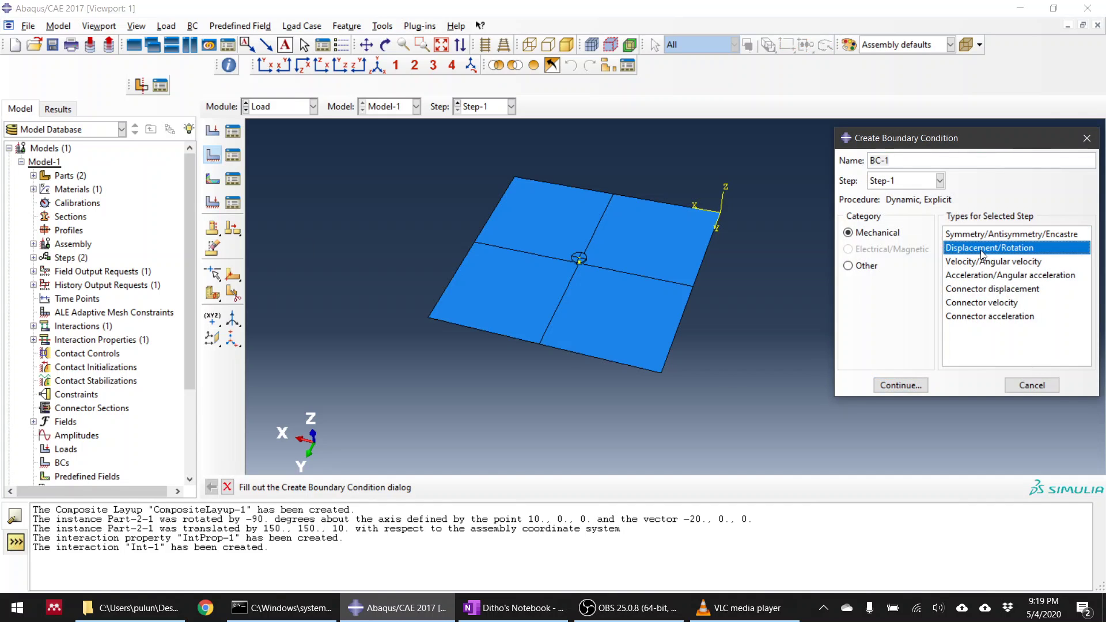
left_click(911, 385)
Select all outer edge segments around the square plate as the boundary condition's region
left_click(604, 361)
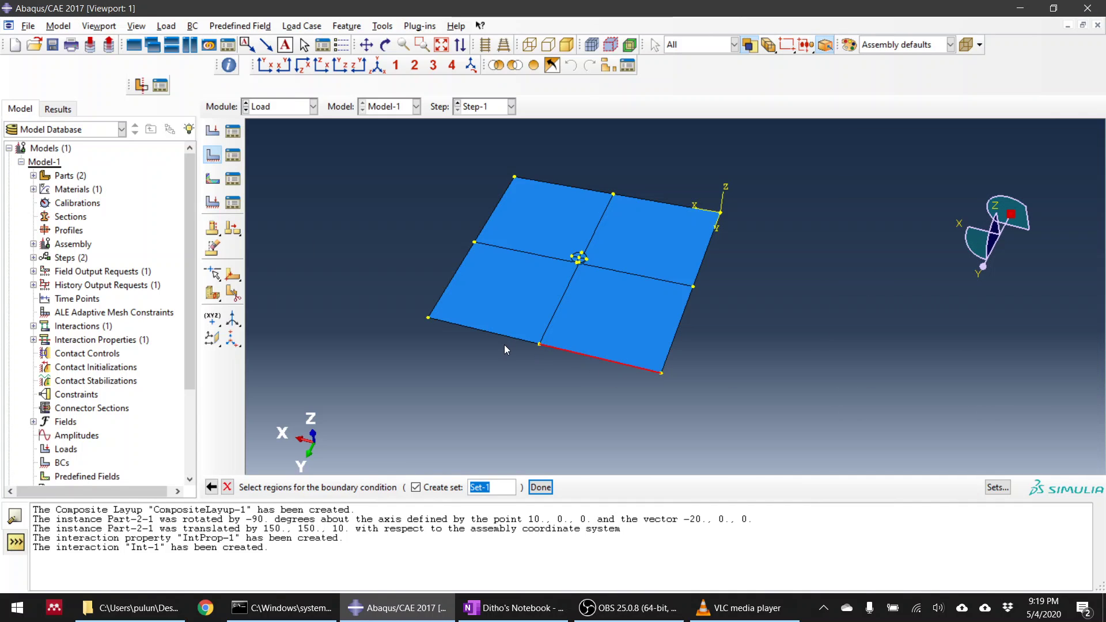
left_click(506, 340, "shift")
left_click(467, 254, "shift")
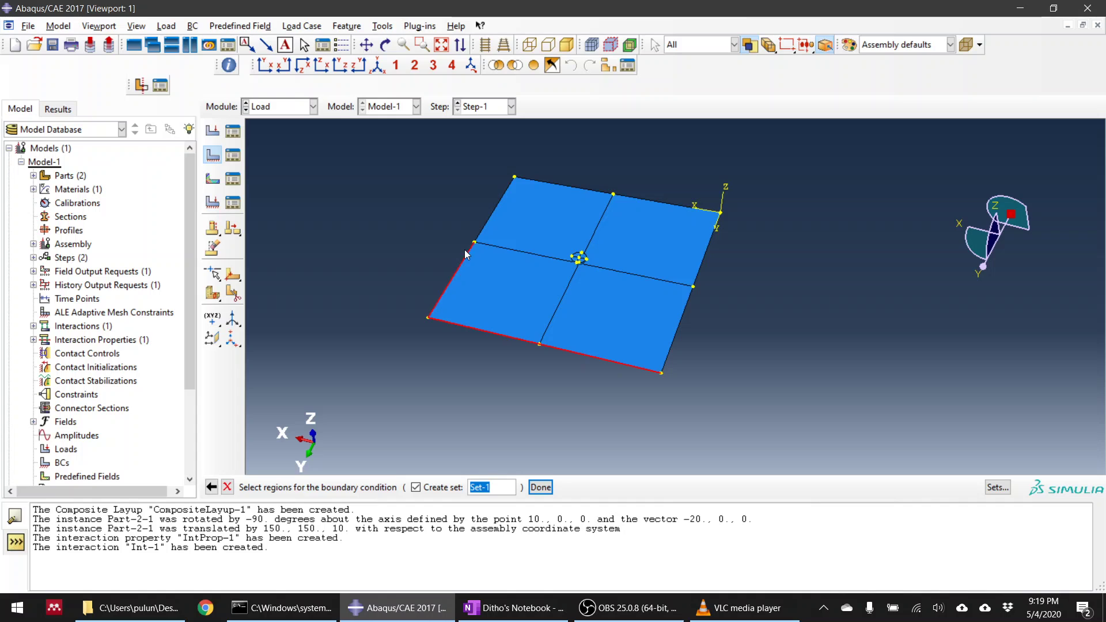
left_click(555, 183, "shift")
left_click(667, 205, "shift")
left_click(707, 257, "shift")
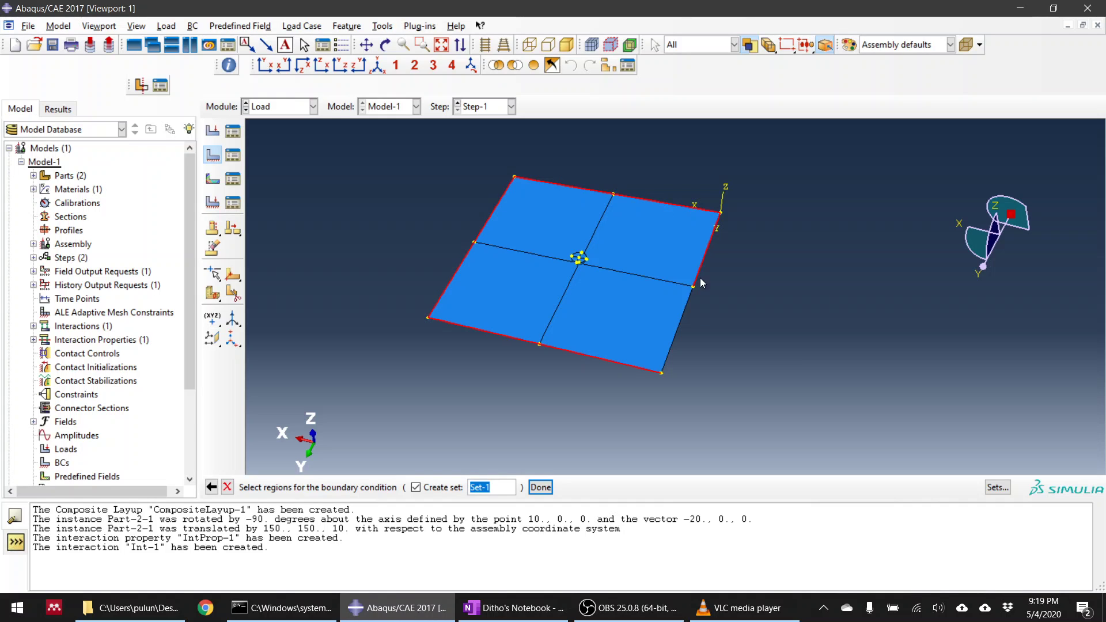
left_click(670, 354, "shift")
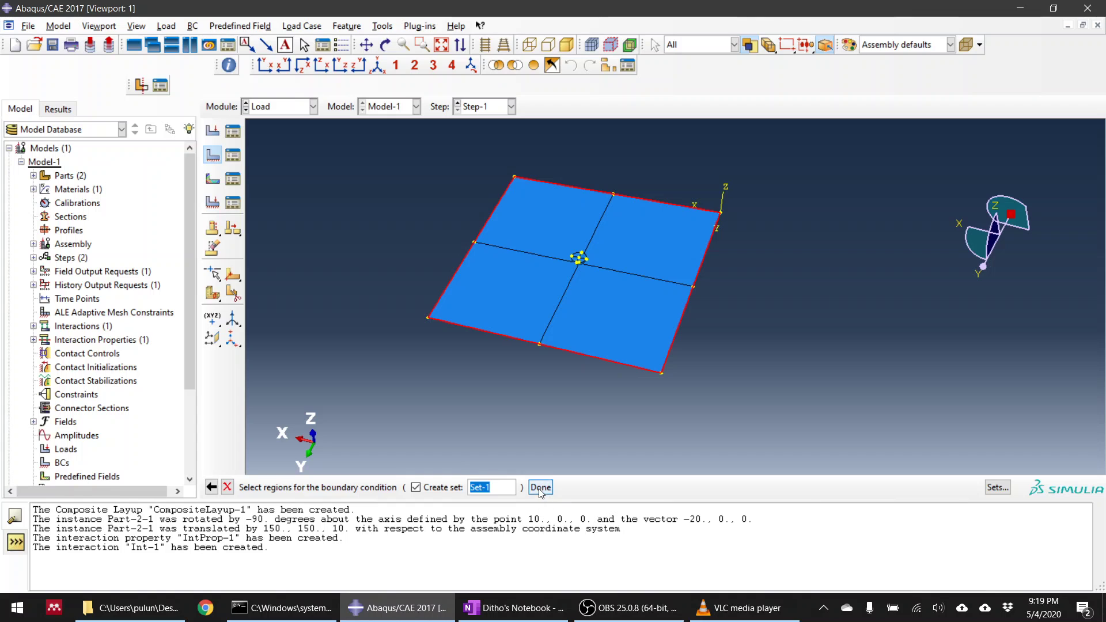
left_click(541, 488)
Constrain U1, U2, U3, UR1, UR2 and UR3 to 0 for the plate-edge boundary condition
left_click(77, 260)
left_click(76, 280)
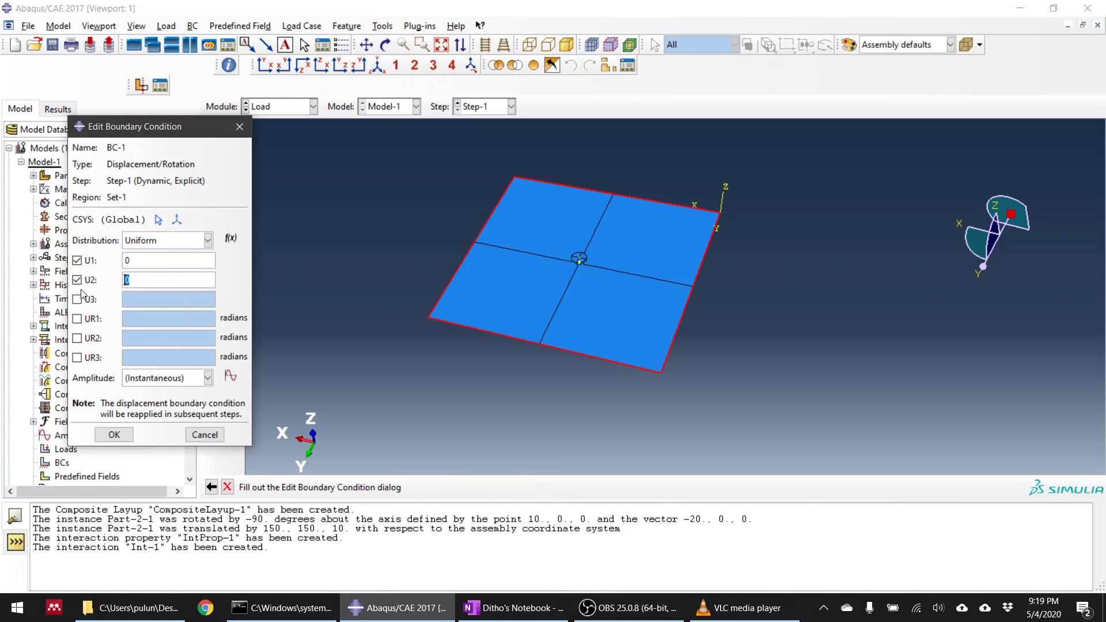
left_click(76, 299)
left_click(76, 319)
left_click(77, 339)
left_click(76, 358)
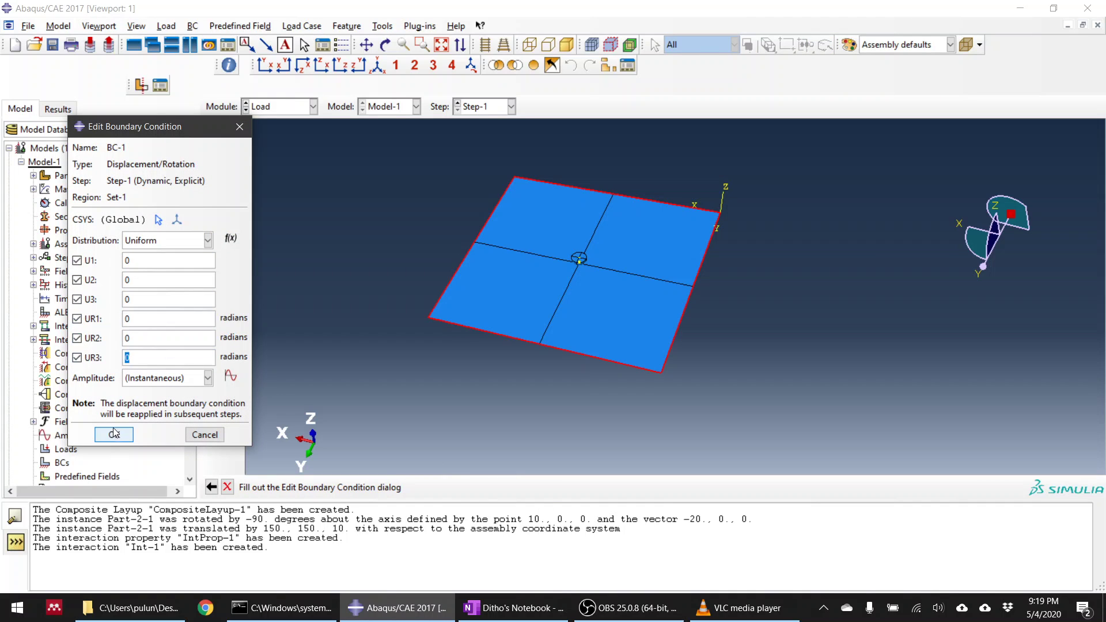
left_click(114, 435)
In the Part module, create a reference point at the centre of Part-2's flat circular face
scroll(659, 326, "up", 3)
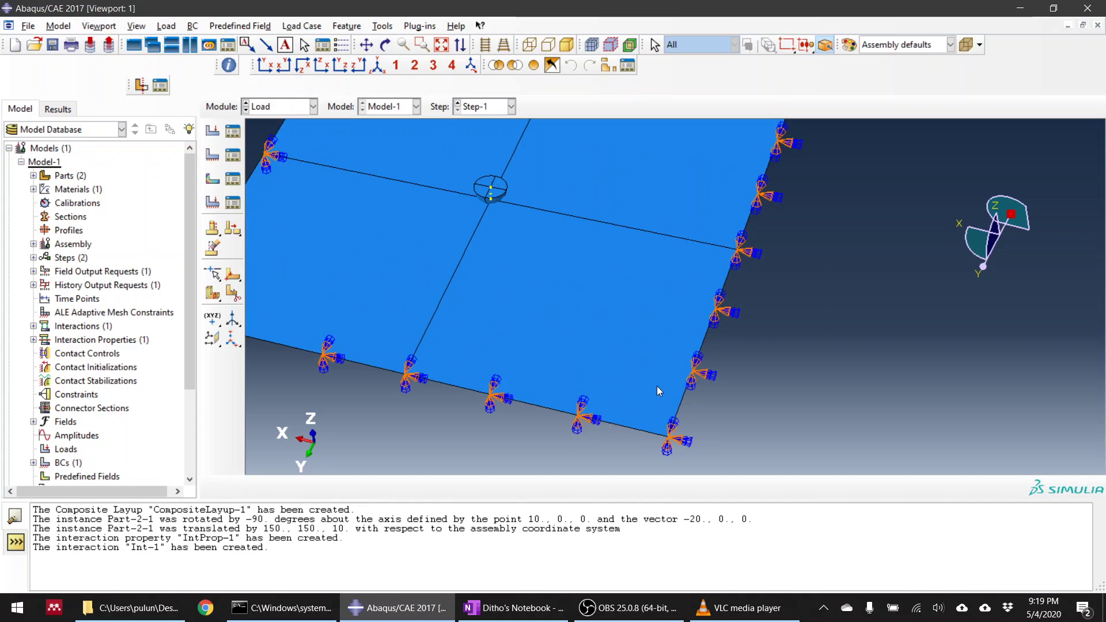
scroll(674, 427, "down", 3)
left_click_drag(673, 428, 630, 367, "ctrl+alt")
scroll(585, 286, "up", 5)
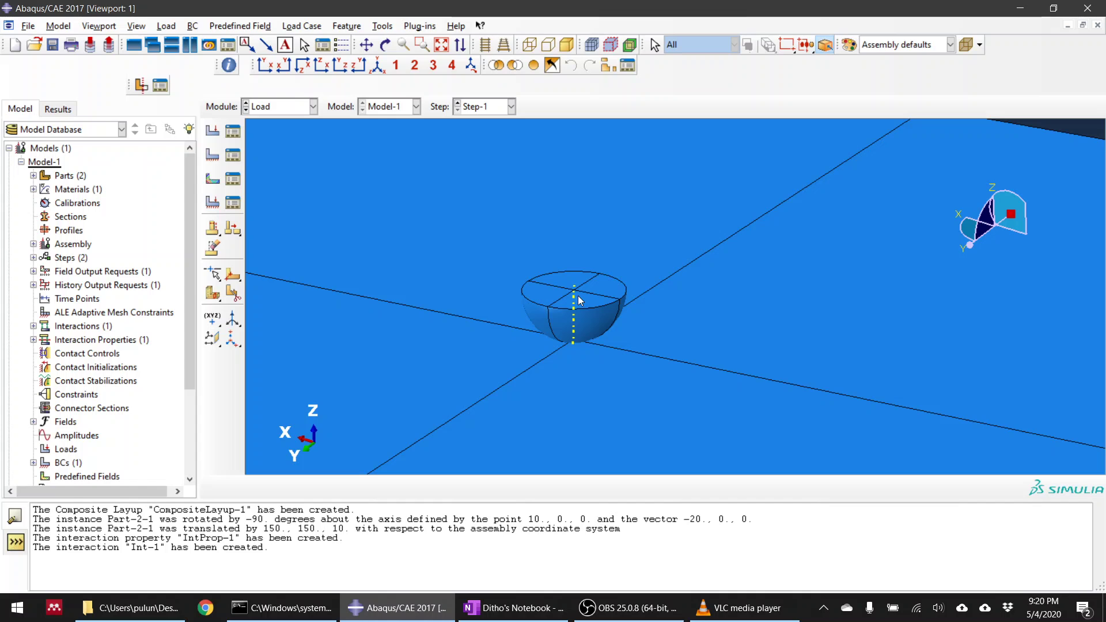
left_click(313, 107)
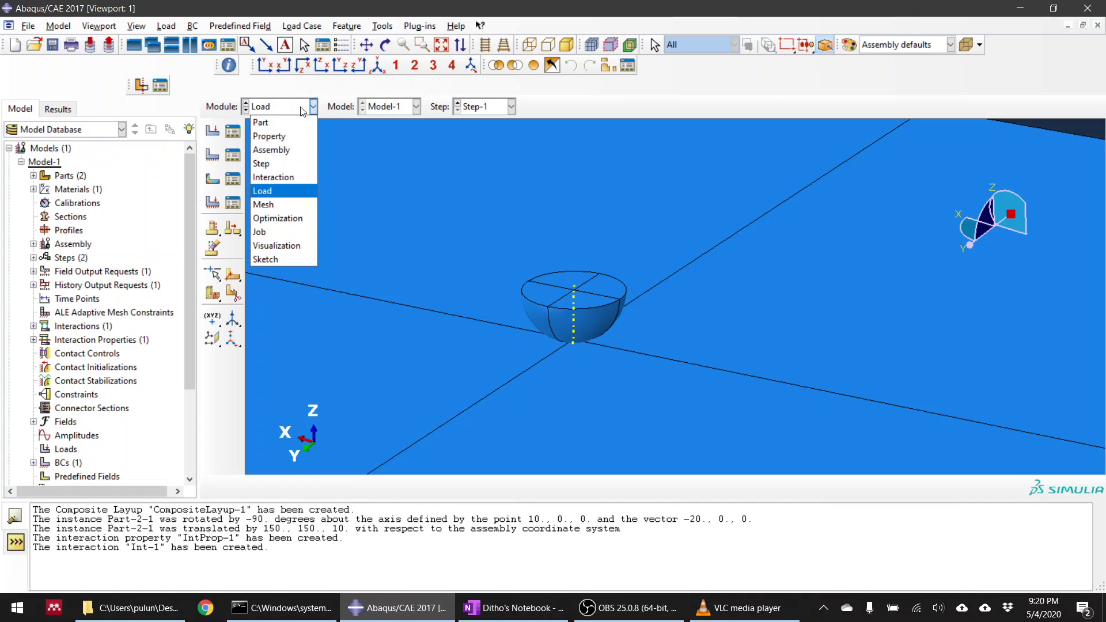
left_click(299, 119)
left_click(510, 107)
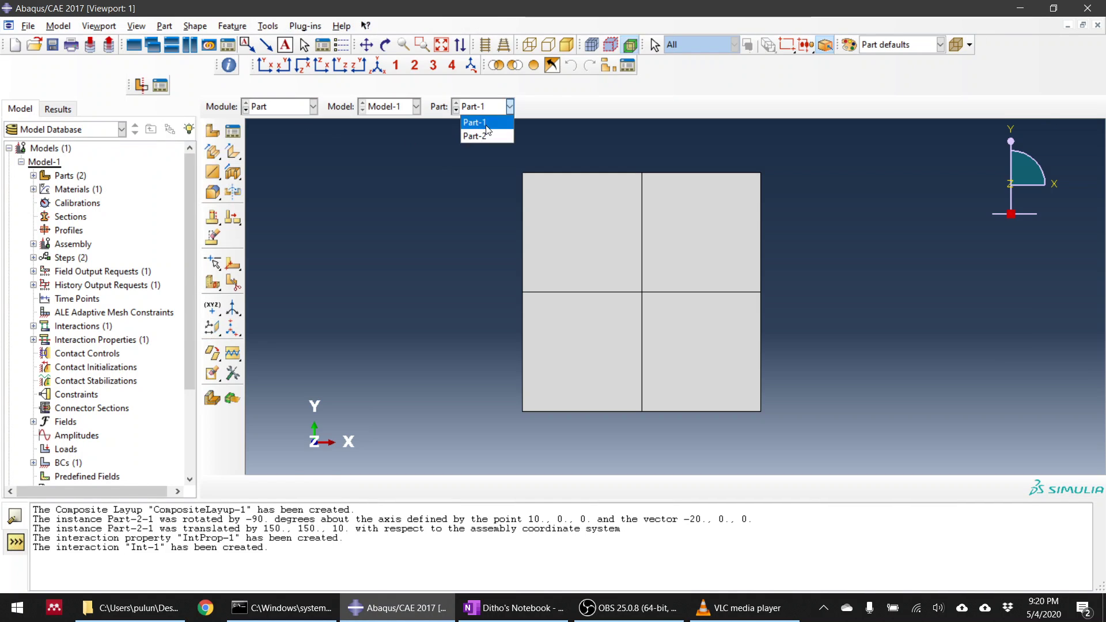
left_click(485, 136)
left_click(267, 26)
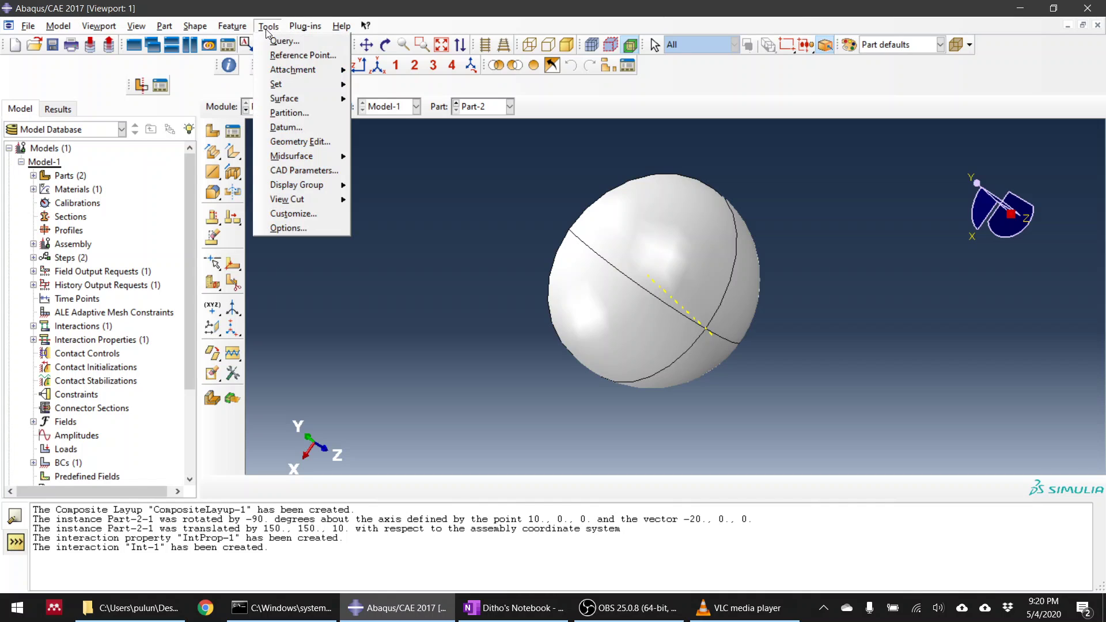
left_click(297, 56)
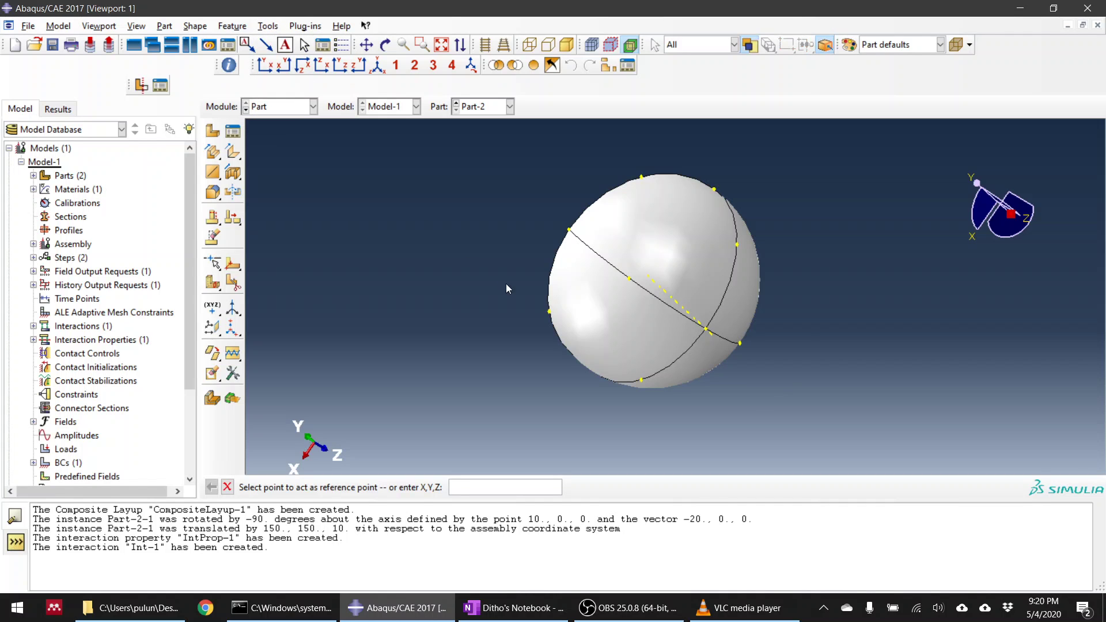
left_click_drag(559, 252, 683, 282, "ctrl+alt")
left_click(627, 281)
scroll(554, 264, "down", 5)
scroll(526, 250, "up", 4)
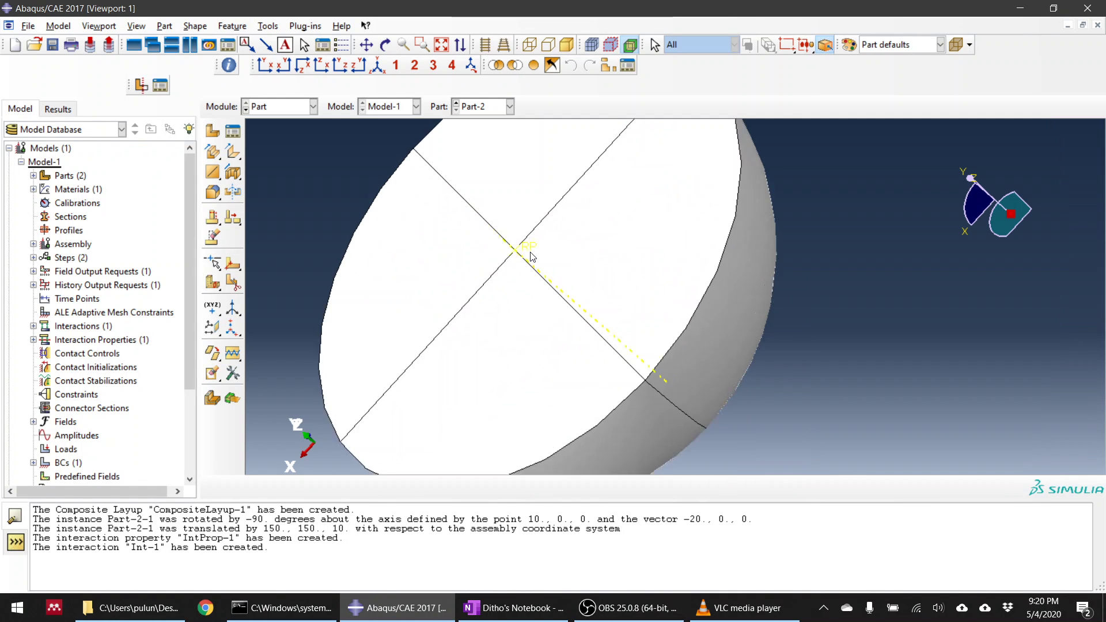
In the Load module, create a Displacement/Rotation boundary condition in Step-1 on the hemispherical impactor's reference point
left_click(291, 109)
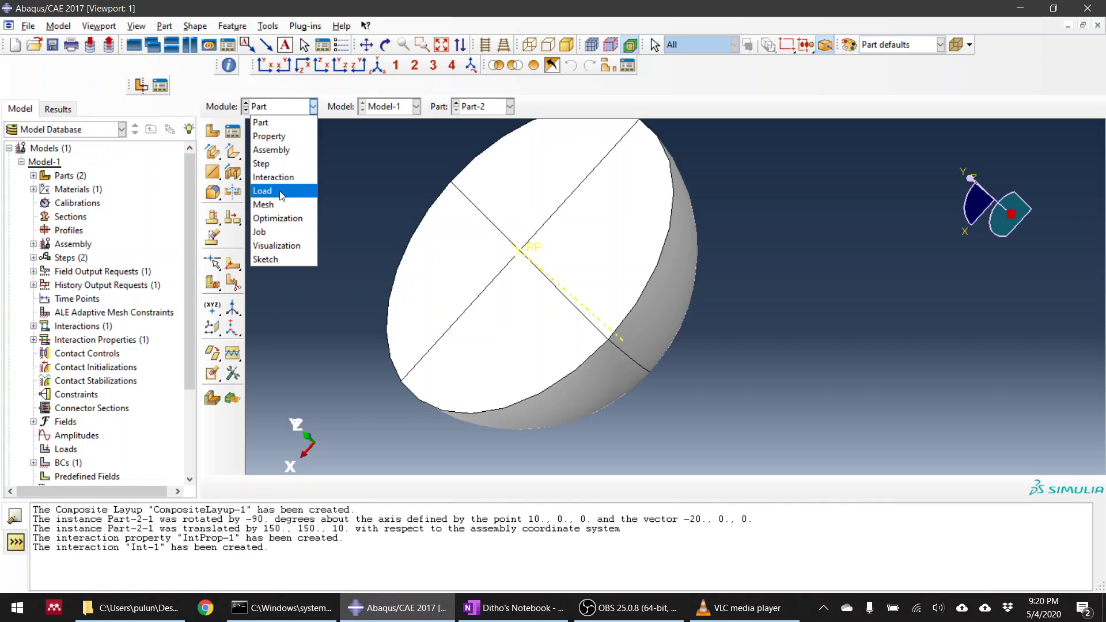
left_click(293, 178)
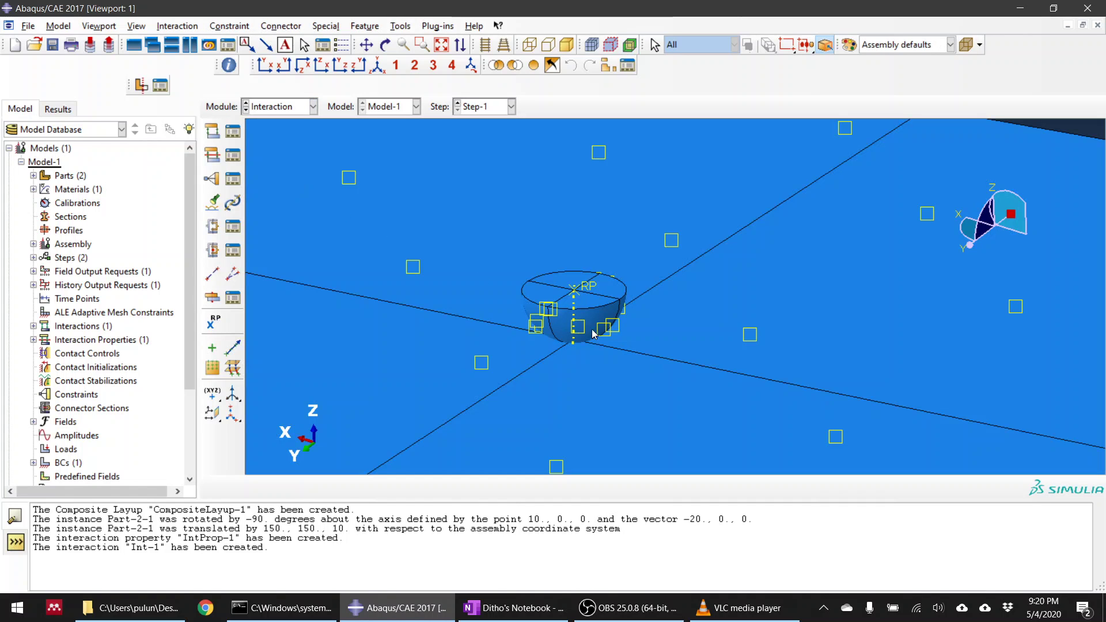
left_click(281, 107)
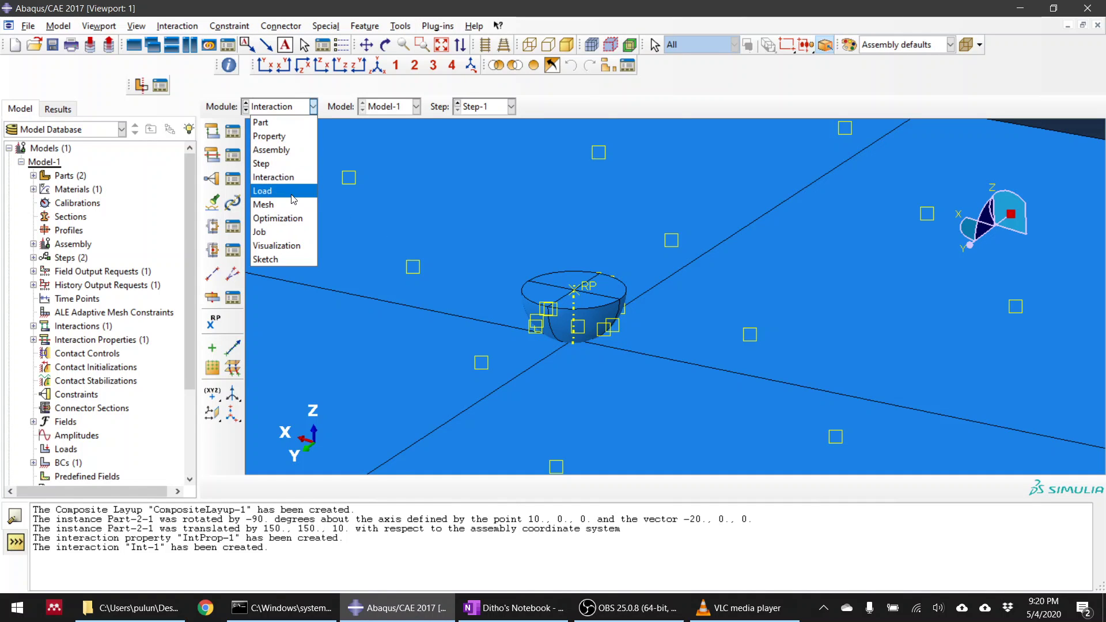
left_click(293, 192)
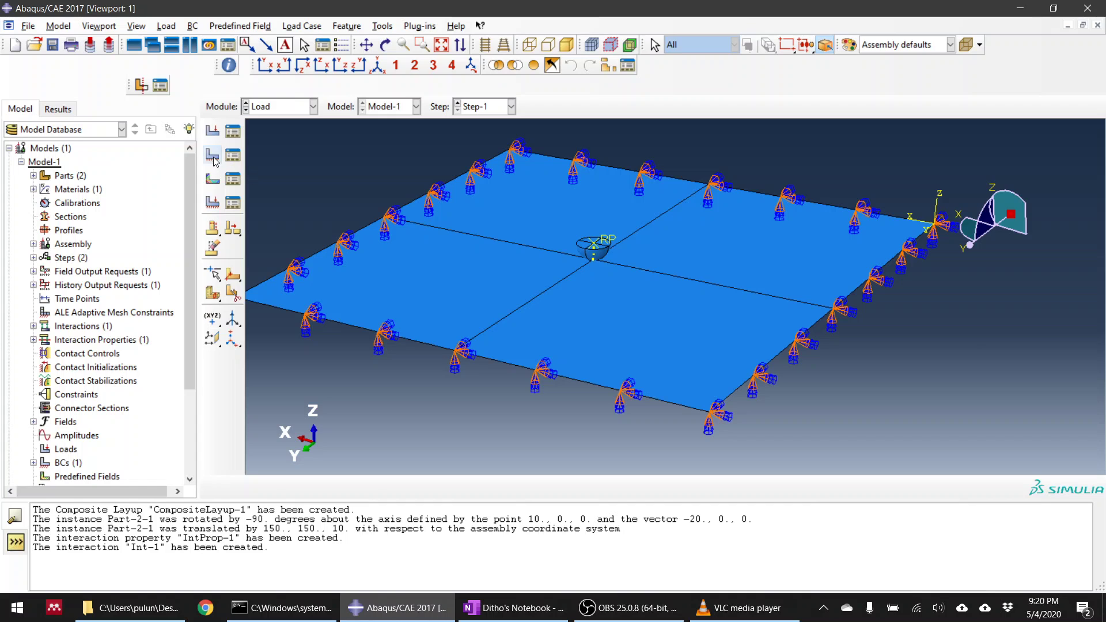
left_click(213, 156)
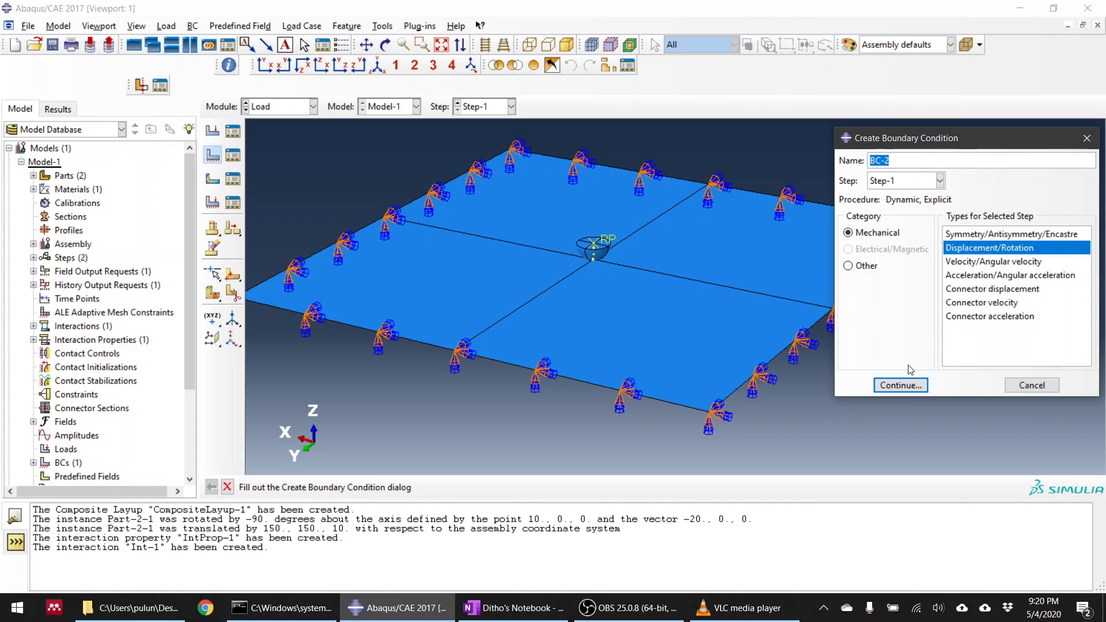
left_click(901, 385)
scroll(650, 229, "up", 5)
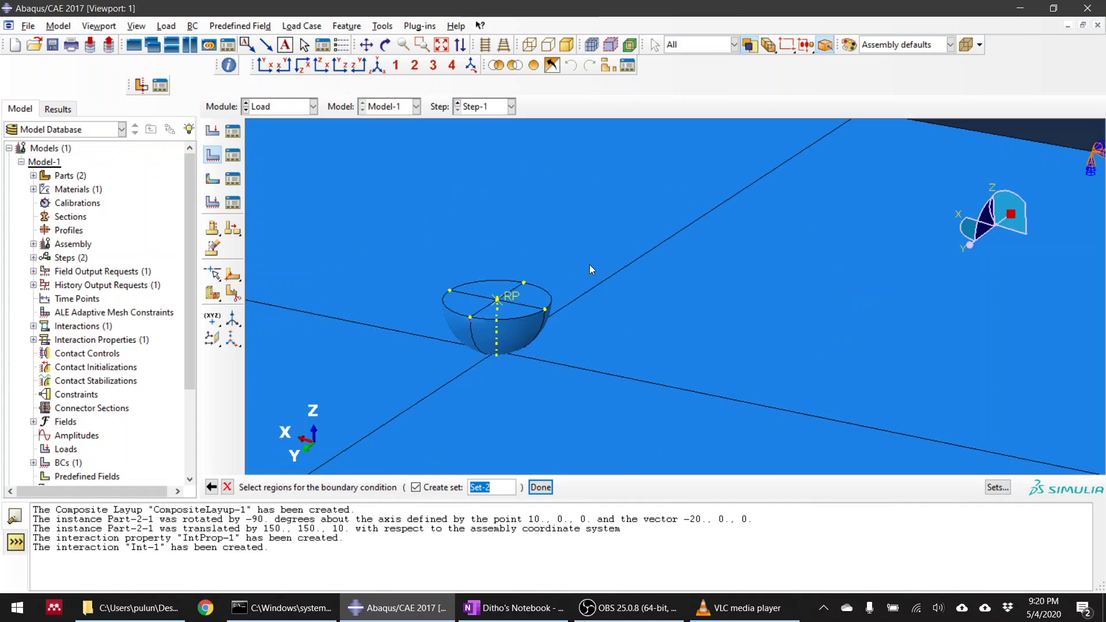
left_click(497, 299)
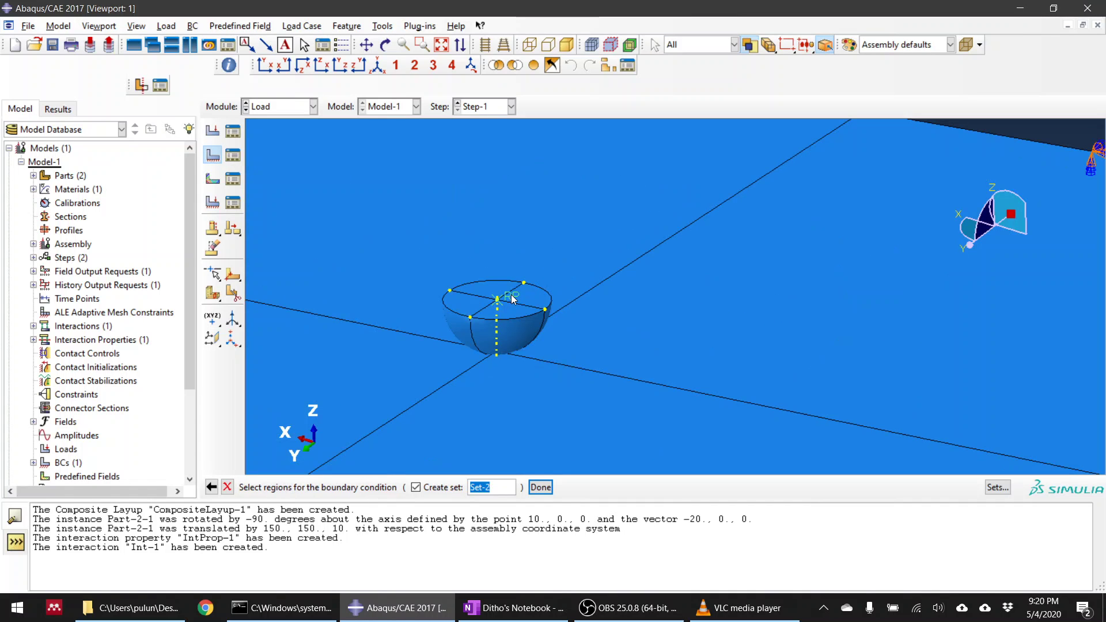
left_click(540, 487)
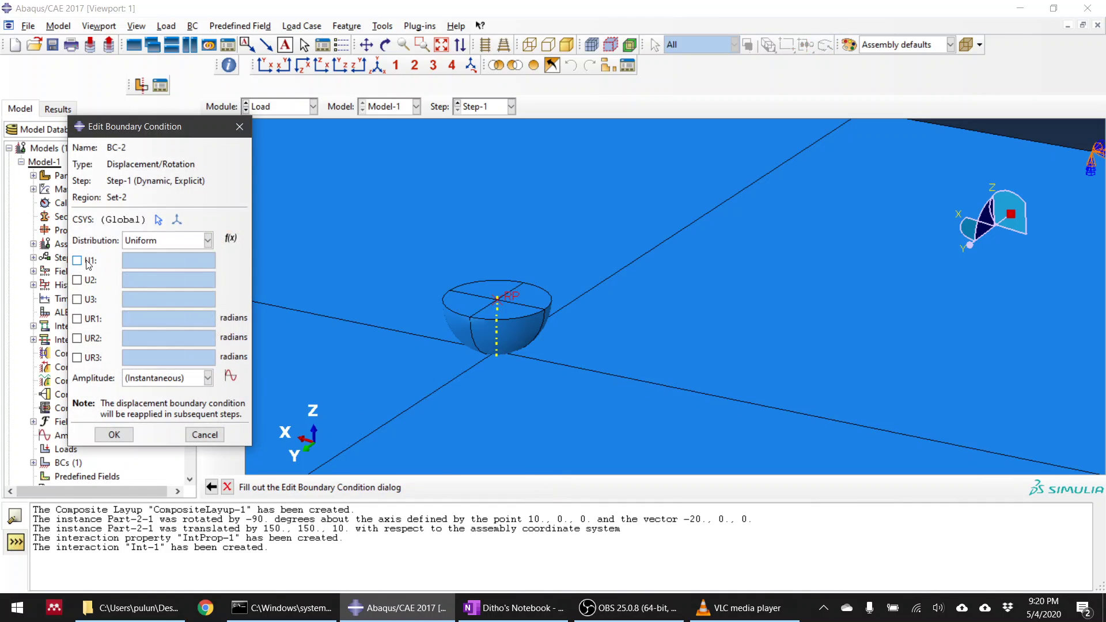
Set U3 to -10 and U1, U2, UR1, UR2 and UR3 to 0 for the impactor's boundary condition
left_click(77, 261)
left_click(77, 280)
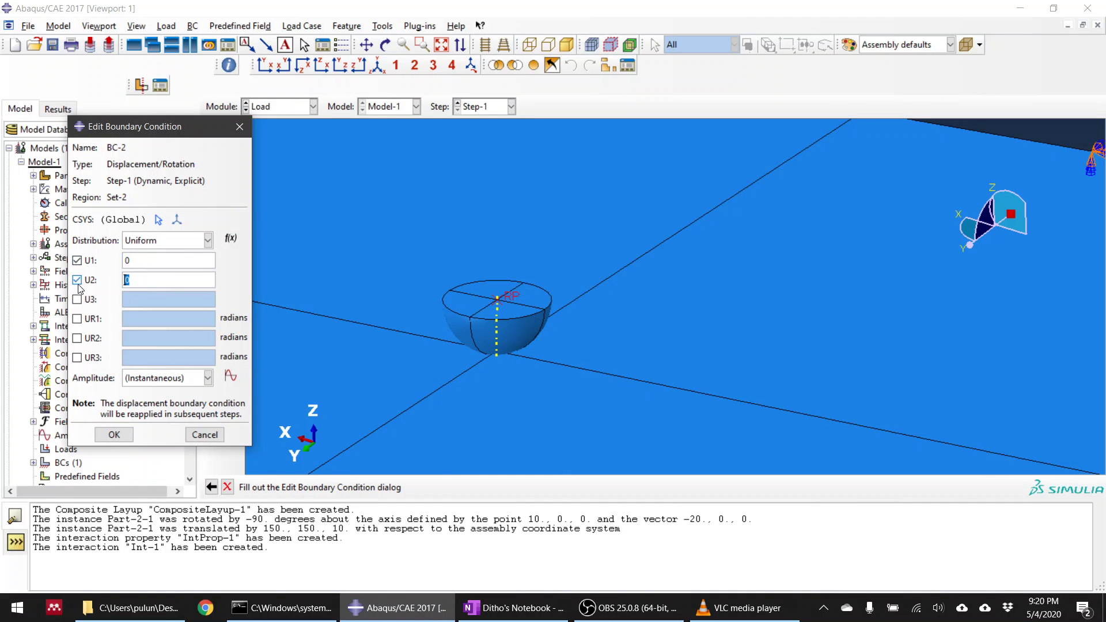
left_click(77, 300)
left_click(76, 319)
left_click(76, 338)
left_click(76, 358)
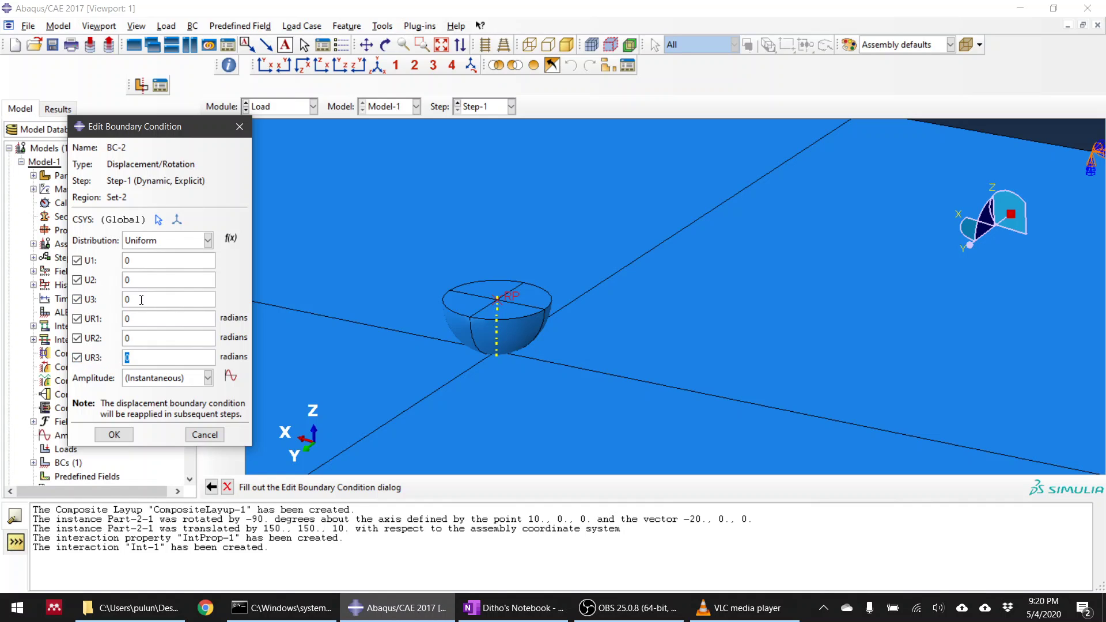
left_click(126, 301)
type("-")
left_click_drag(211, 303, 65, 286)
type("0")
left_click(114, 435)
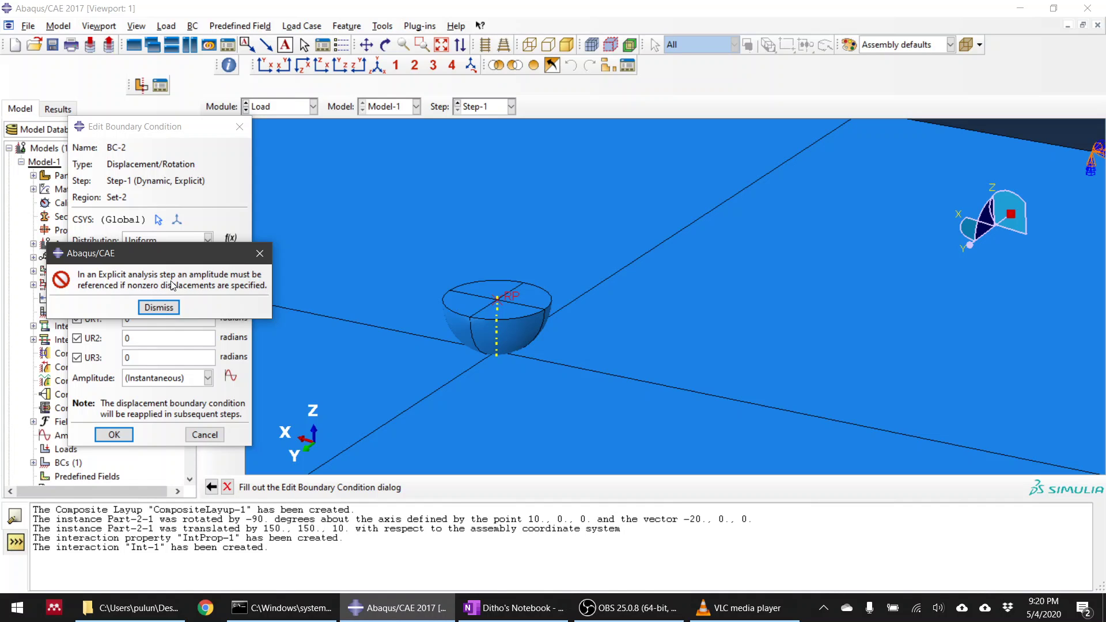
left_click(159, 308)
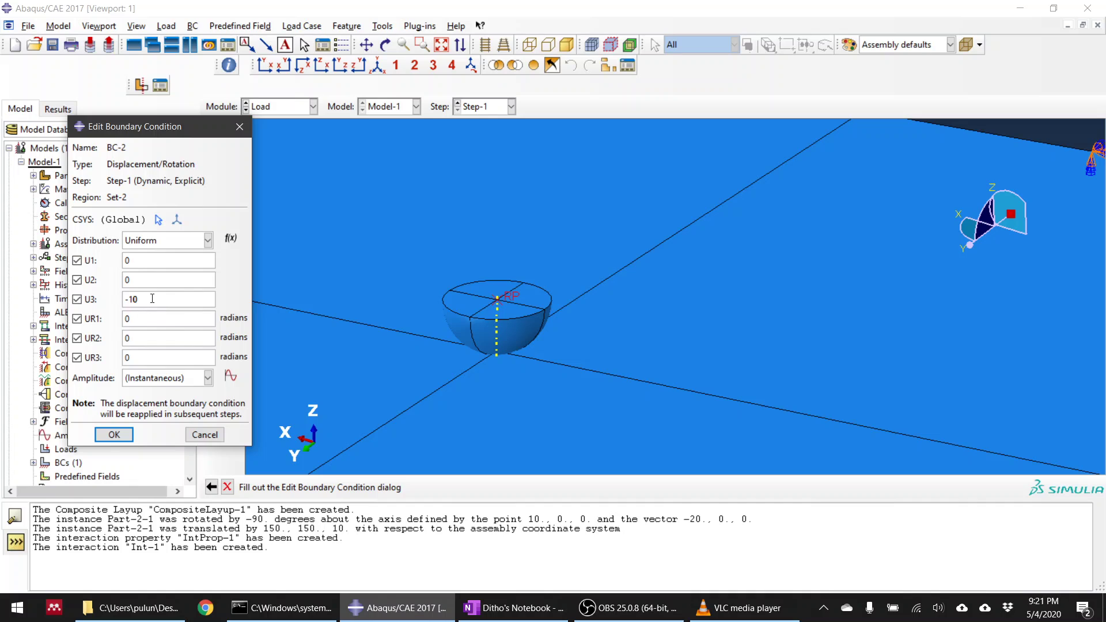
left_click(152, 298)
Create tabular amplitude Amp-1 with amplitude 0 at time 0 and amplitude 1 at time 1
left_click(230, 381)
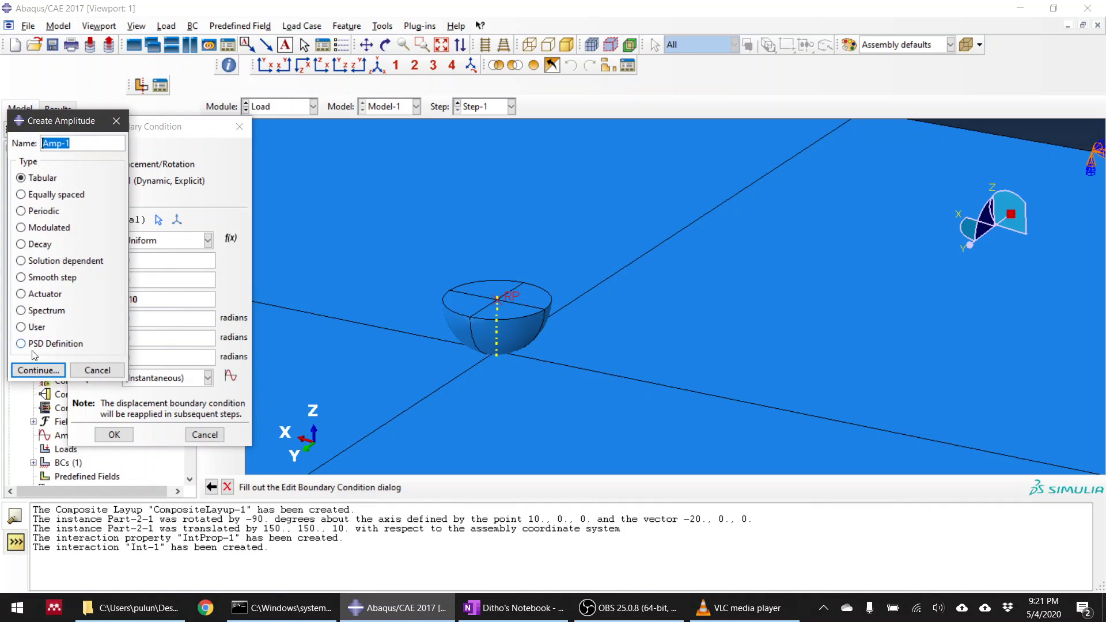
left_click(36, 370)
left_click(409, 310)
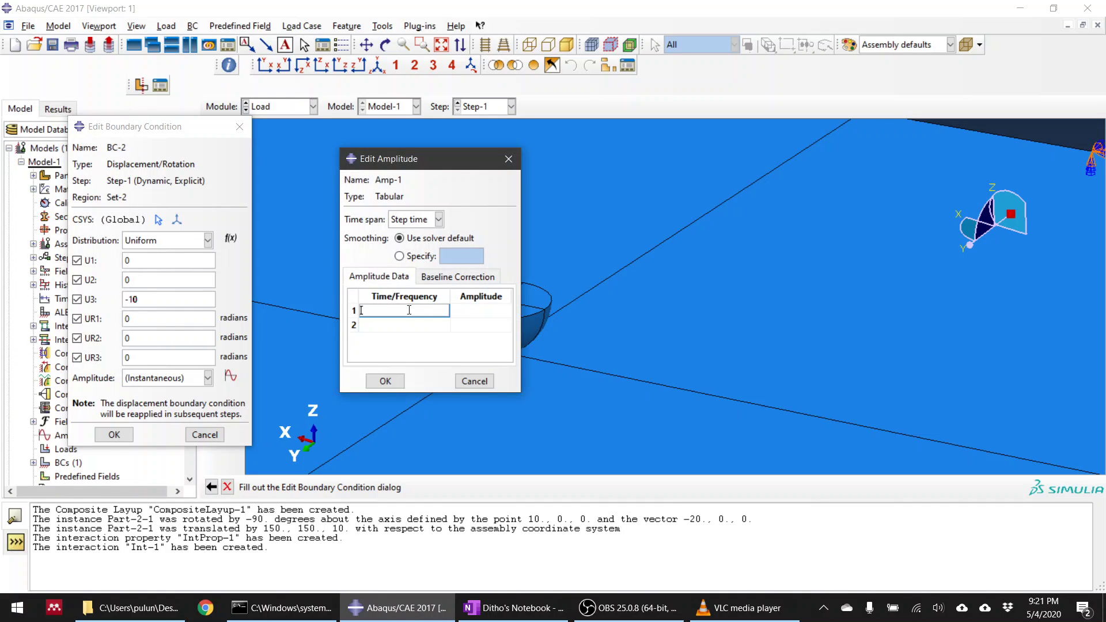
type("0")
left_click(494, 314)
left_click(405, 326)
type("1")
left_click(473, 324)
key("Return")
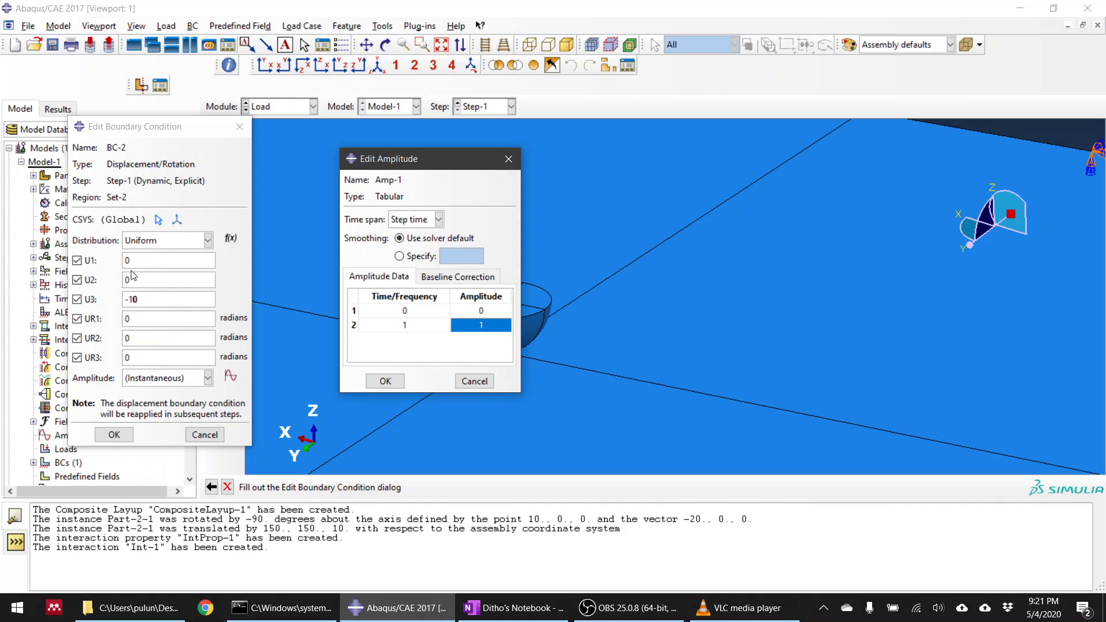
left_click(386, 381)
Assign amplitude Amp-1 to the impactor's displacement boundary condition and accept the condition
left_click(115, 436)
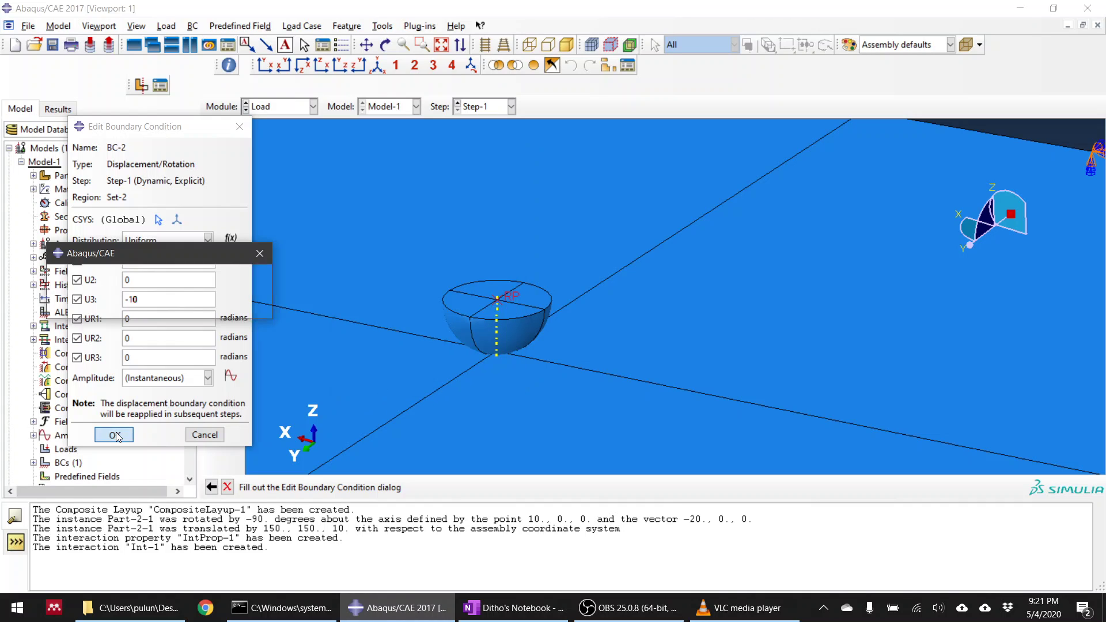
left_click(153, 307)
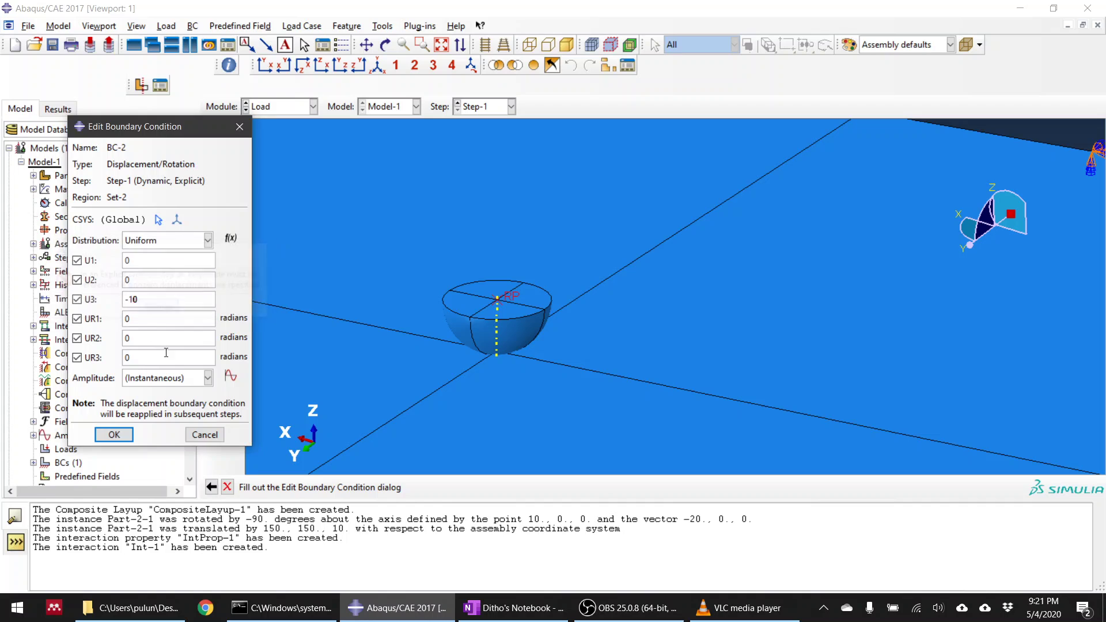
left_click(184, 379)
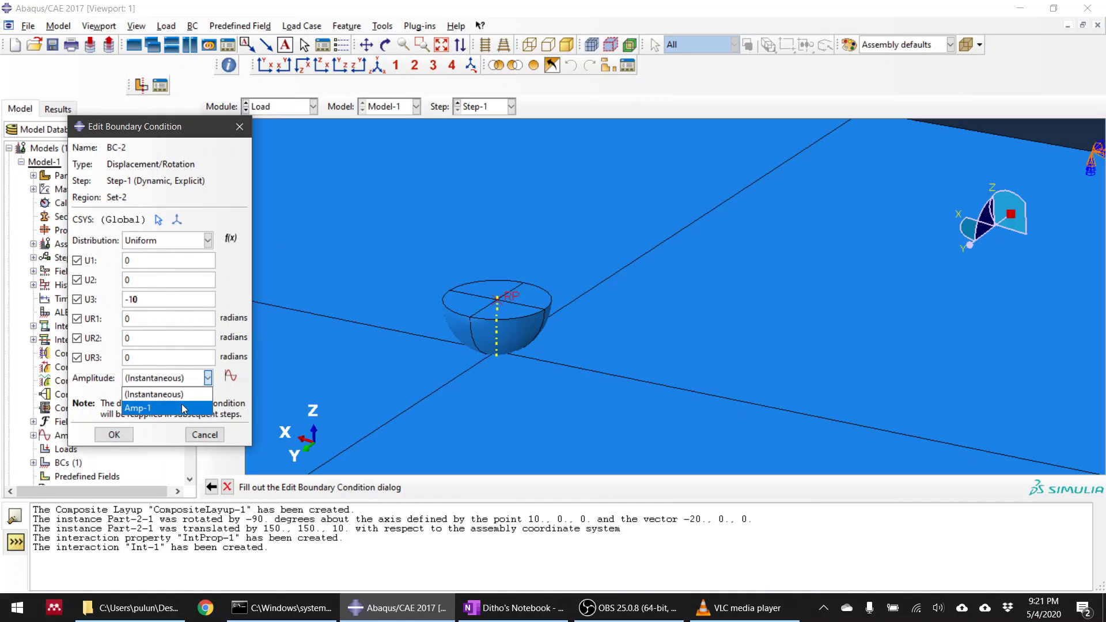
left_click(184, 409)
left_click(114, 435)
scroll(489, 252, "down", 2)
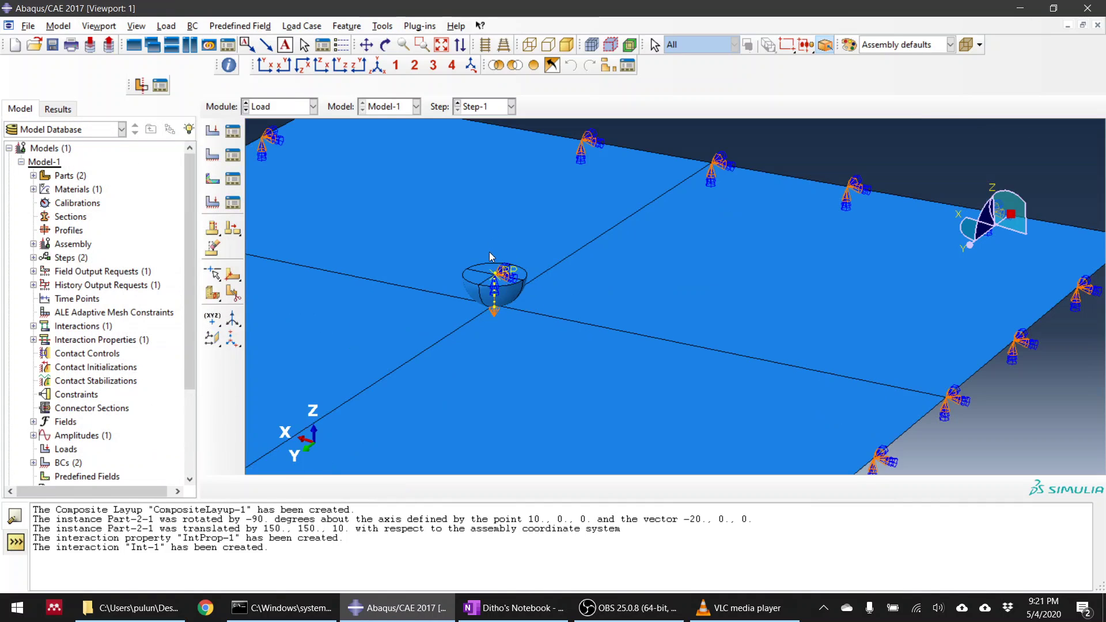
scroll(500, 319, "down", 3)
Switch to the Mesh module and make Part-2 the object to mesh
left_click(313, 106)
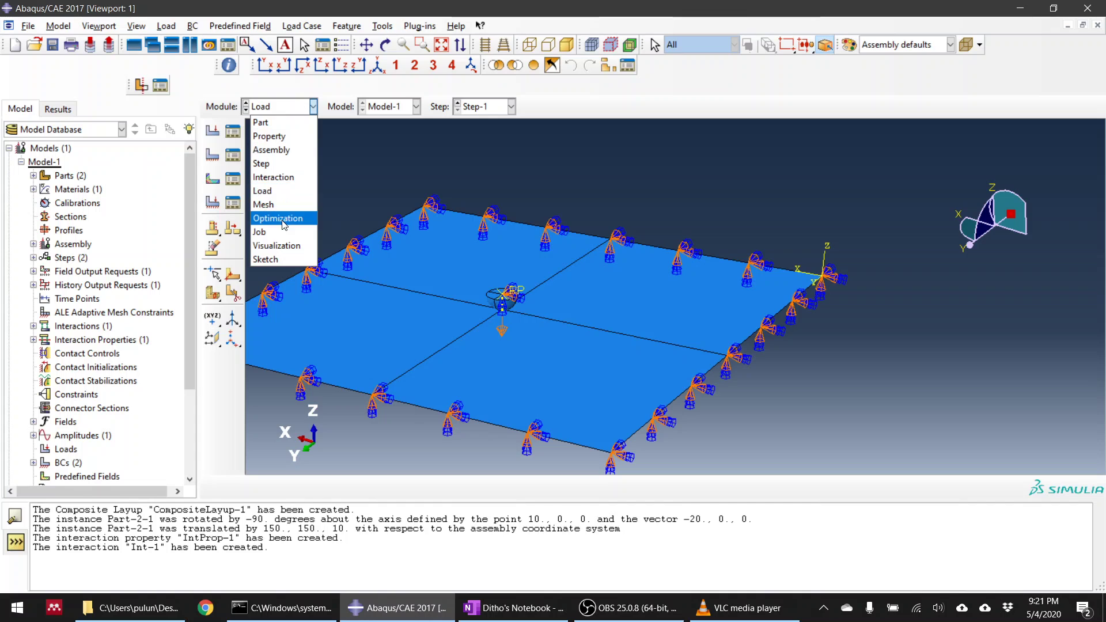
left_click(284, 205)
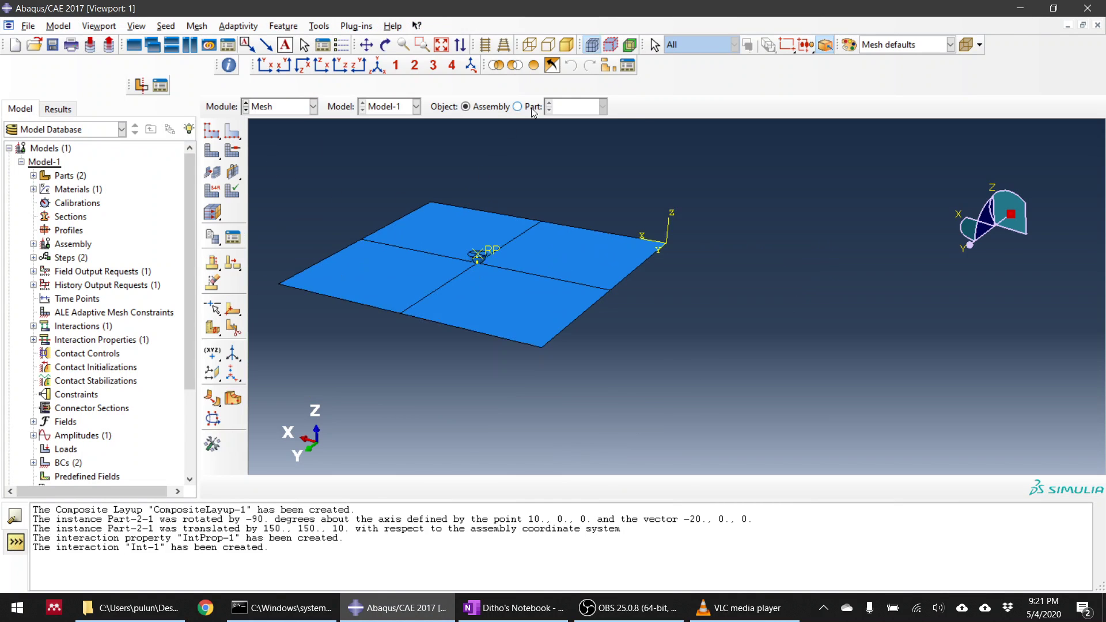
left_click(529, 107)
left_click(576, 106)
left_click(583, 113)
Seed Part-2 with an approximate global size of 1 and generate its mesh
left_click(212, 131)
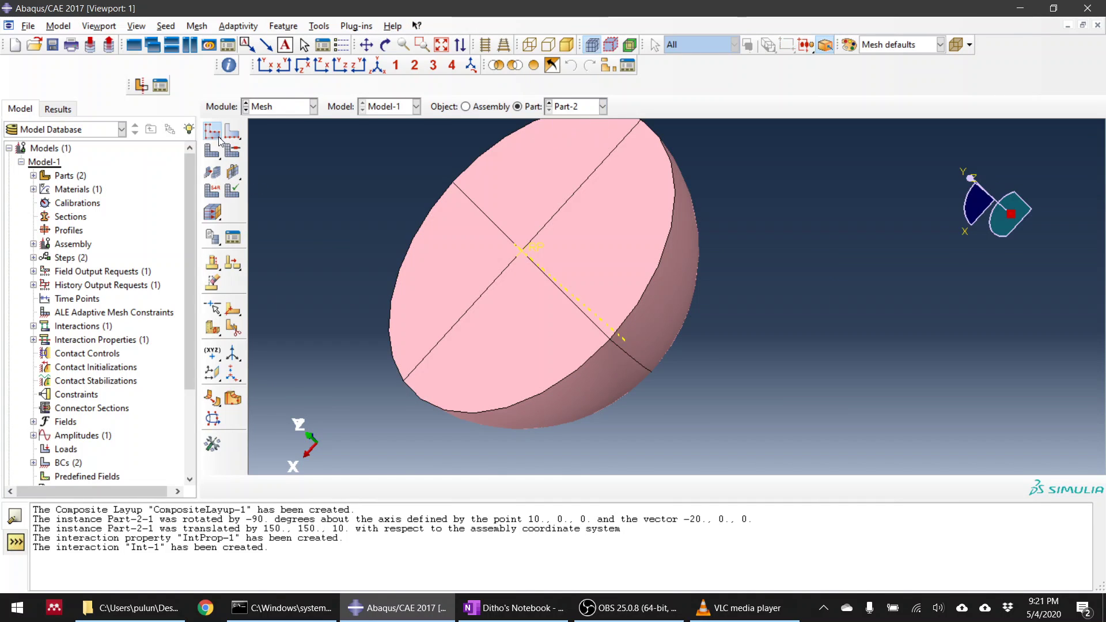
type("1")
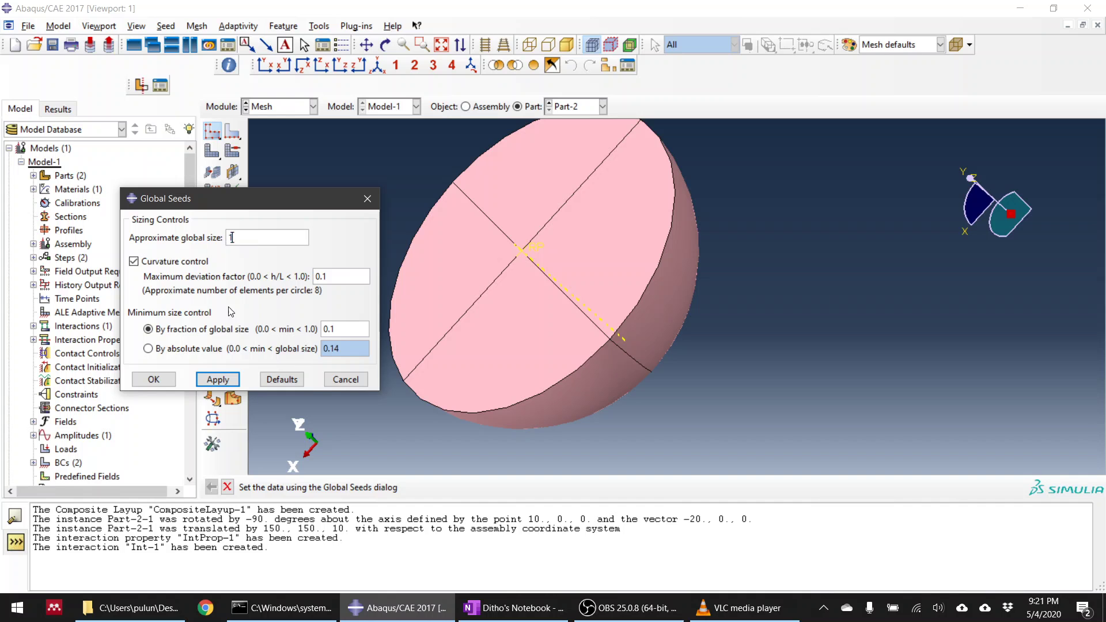
left_click(218, 379)
left_click(153, 379)
left_click(212, 151)
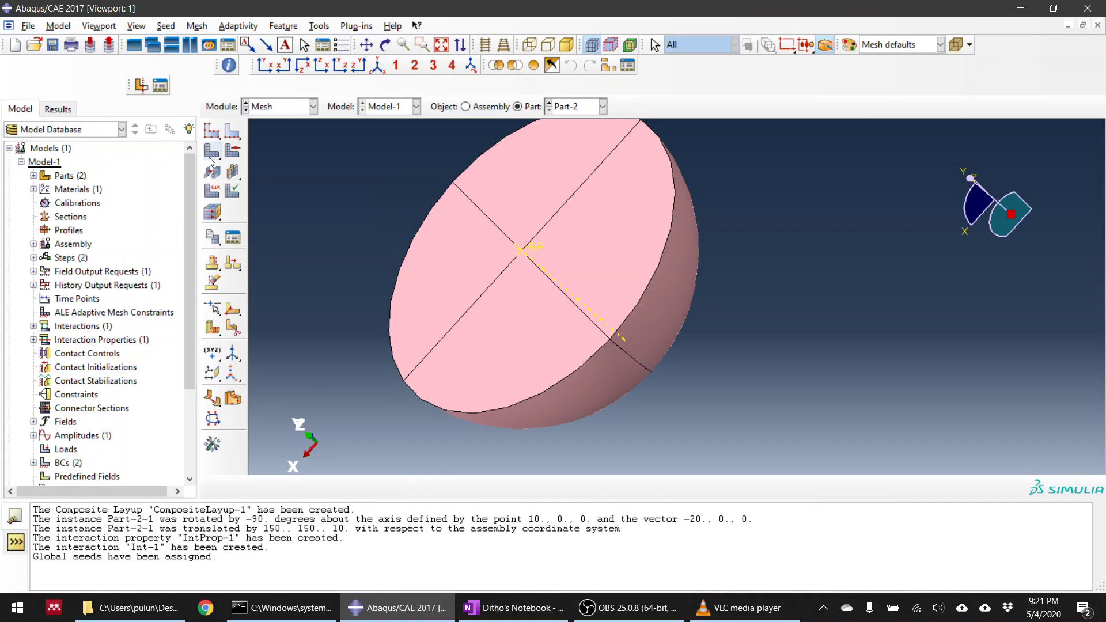
left_click(333, 487)
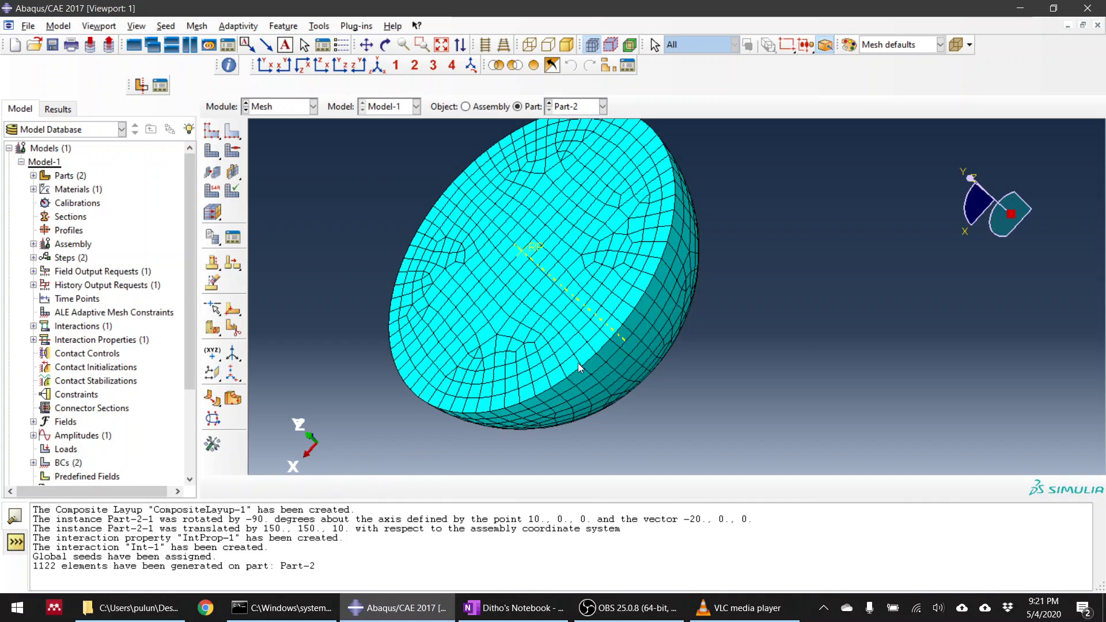
left_click_drag(515, 398, 682, 239, "ctrl+alt")
Display Part-1 in the Mesh module and select all four plate faces for element type assignment
left_click(576, 107)
left_click(571, 122)
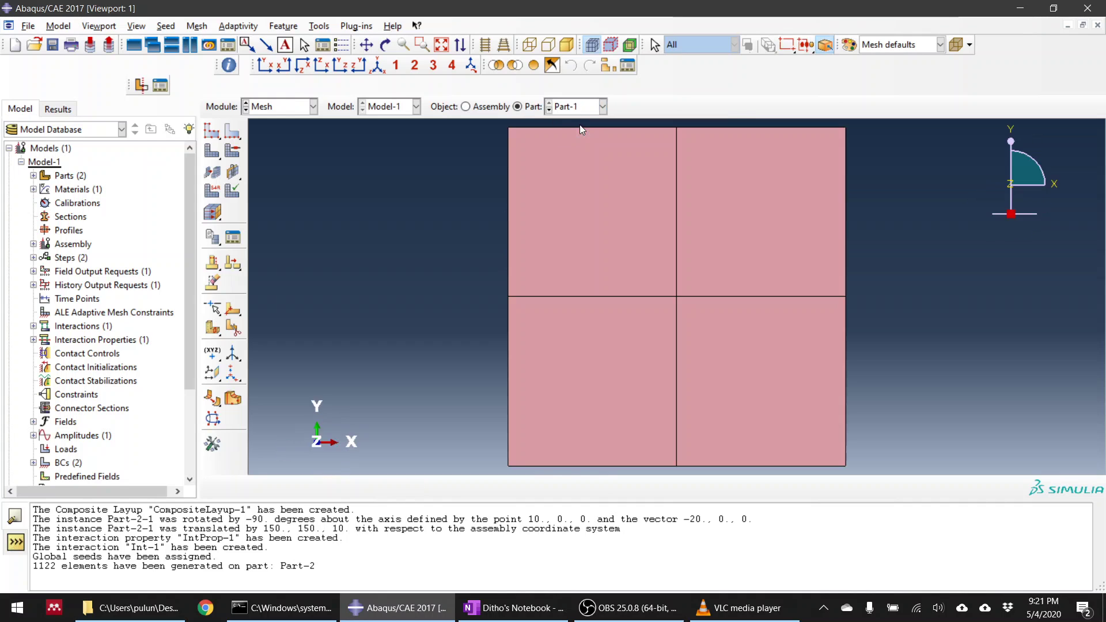
scroll(515, 296, "up", 5)
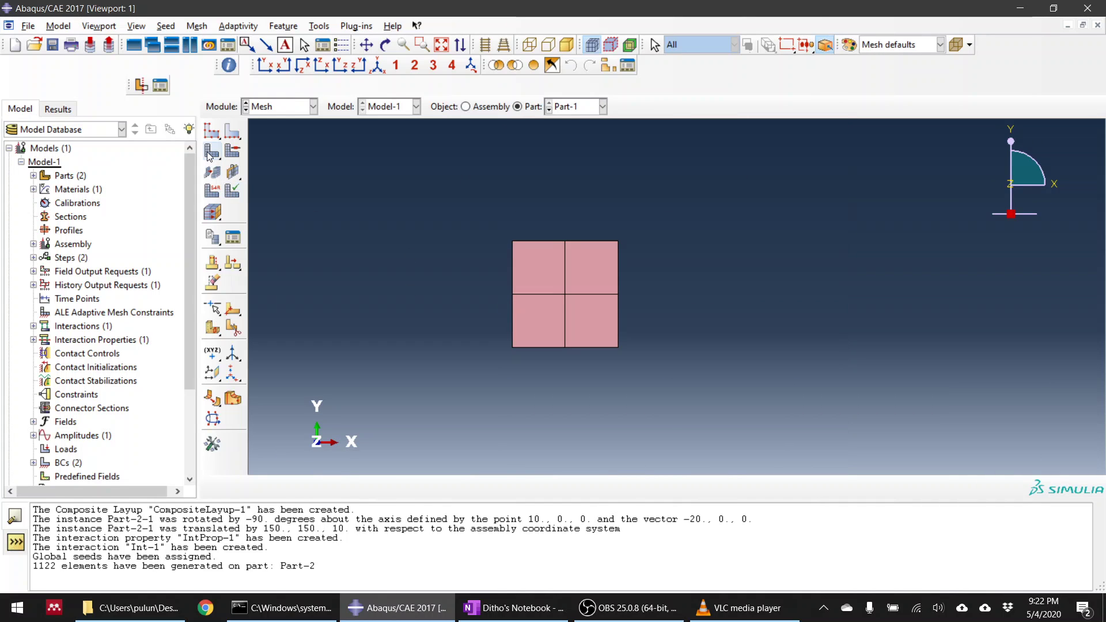
left_click(212, 191)
scroll(477, 306, "up", 2)
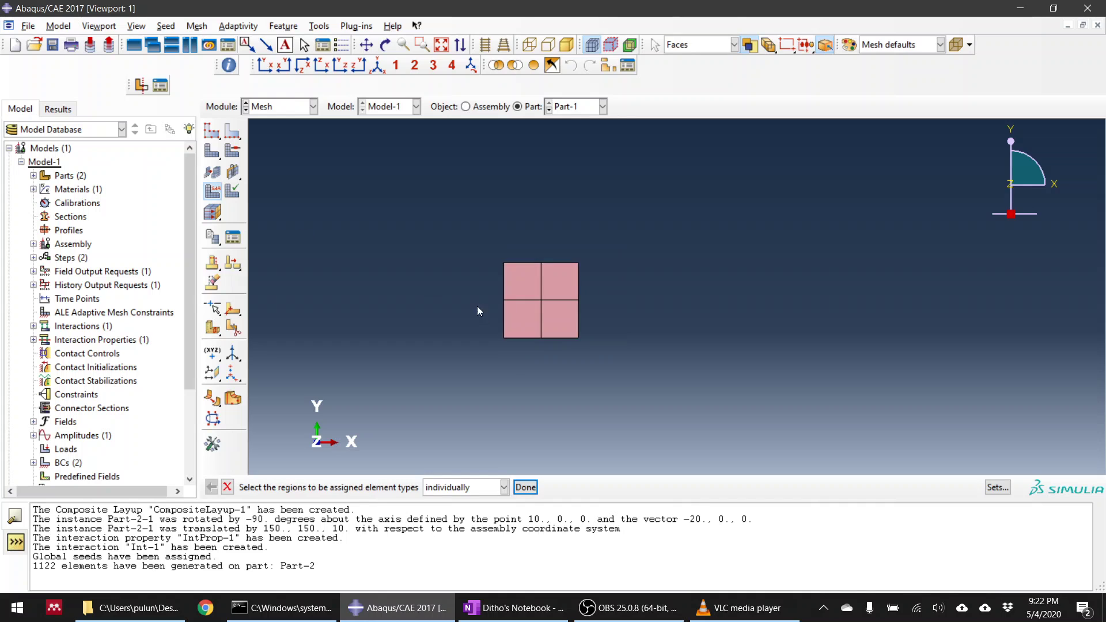
left_click_drag(459, 230, 679, 433)
middle_click(679, 434)
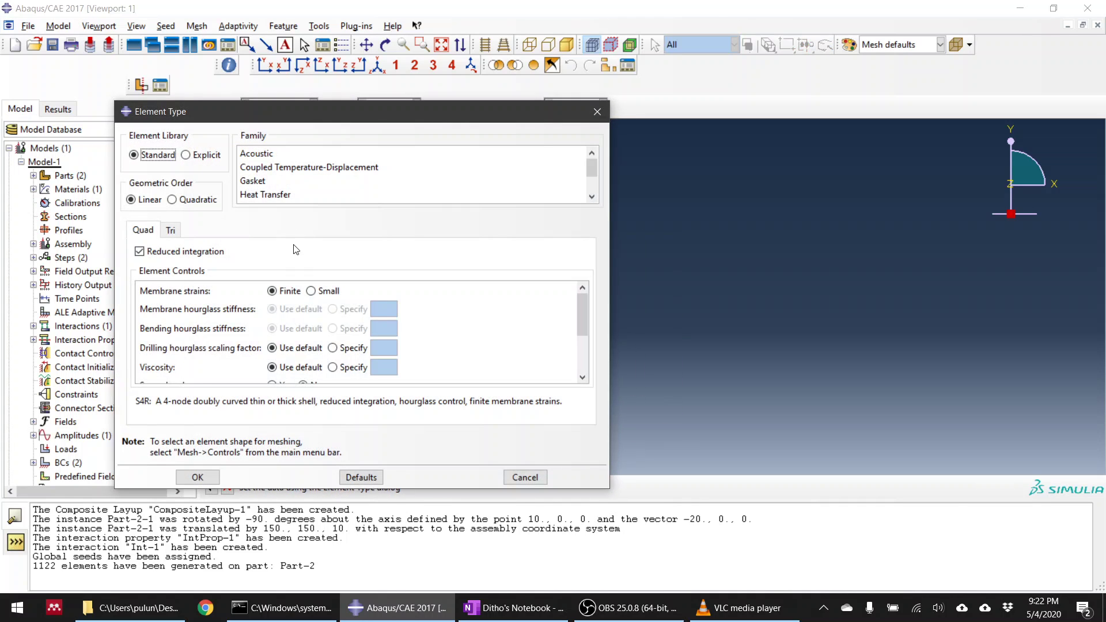
Assign Explicit linear shell elements with second-order accuracy, enhanced hourglass control, element deletion enabled and a maximum degradation of 0.999
left_click(187, 157)
scroll(275, 187, "down", 1)
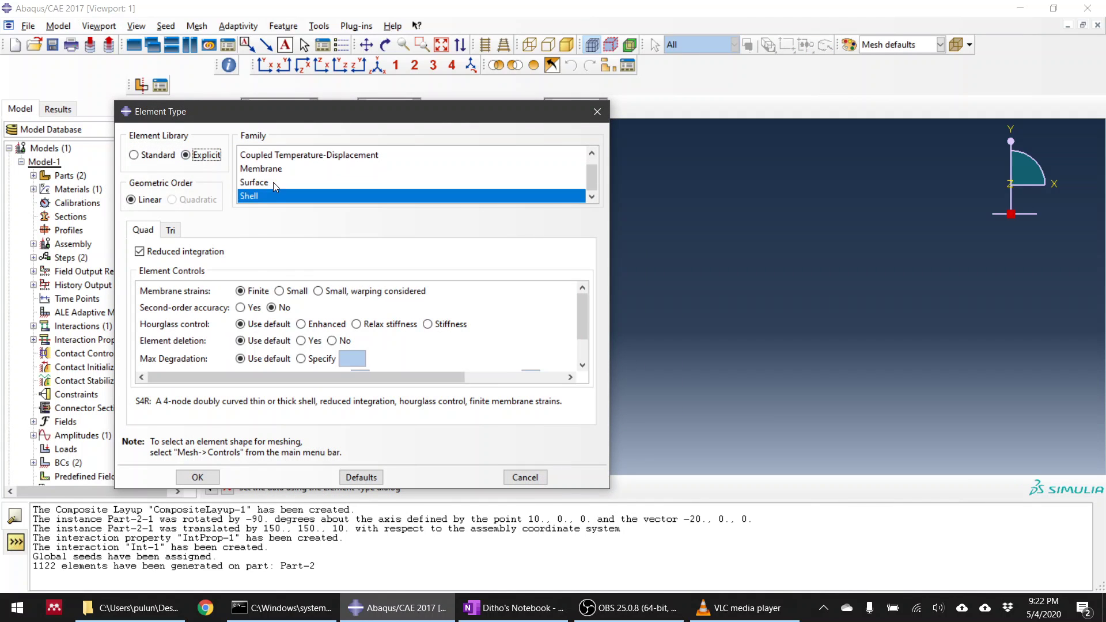
left_click(241, 308)
left_click(301, 325)
left_click(301, 340)
left_click(301, 358)
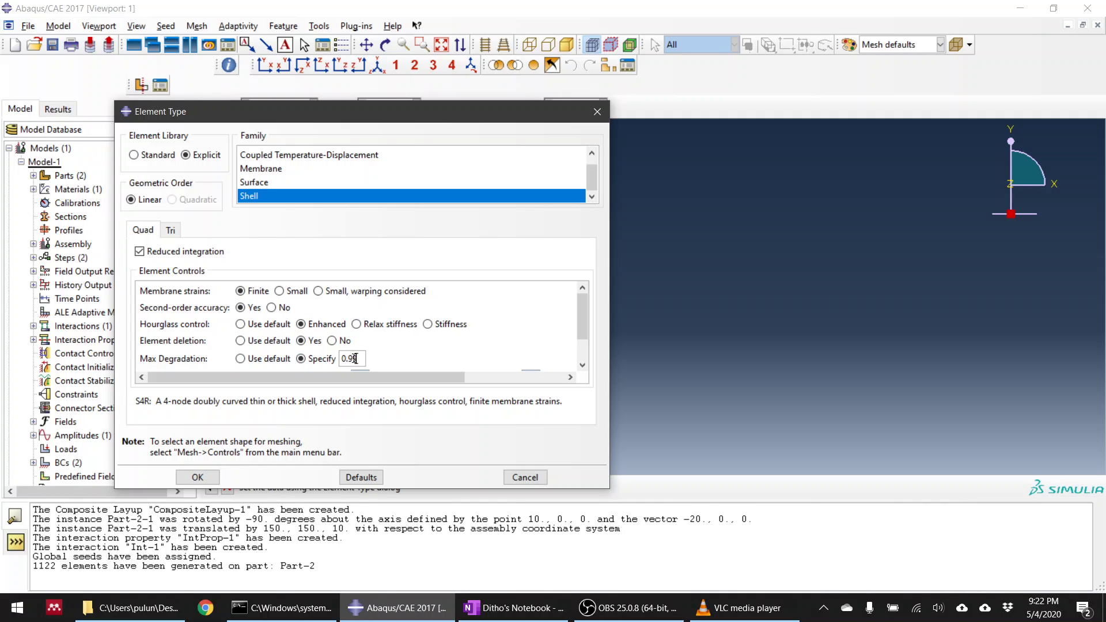
scroll(337, 365, "down", 2)
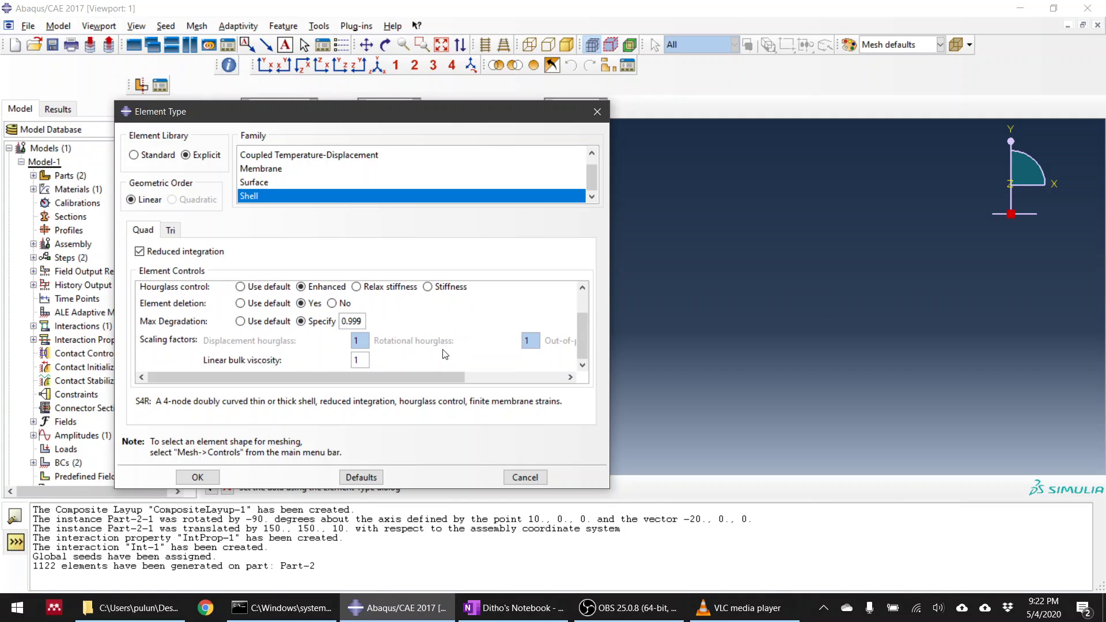
left_click(198, 477)
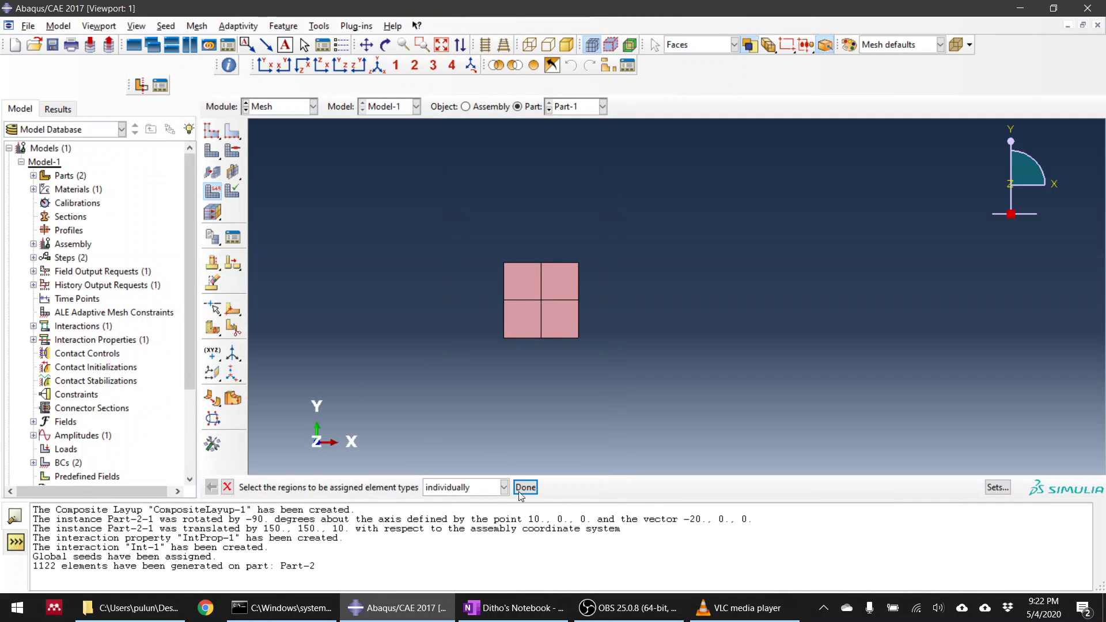
left_click(525, 487)
Seed Part-1 with an approximate global size of 1 and generate its mesh
left_click(212, 152)
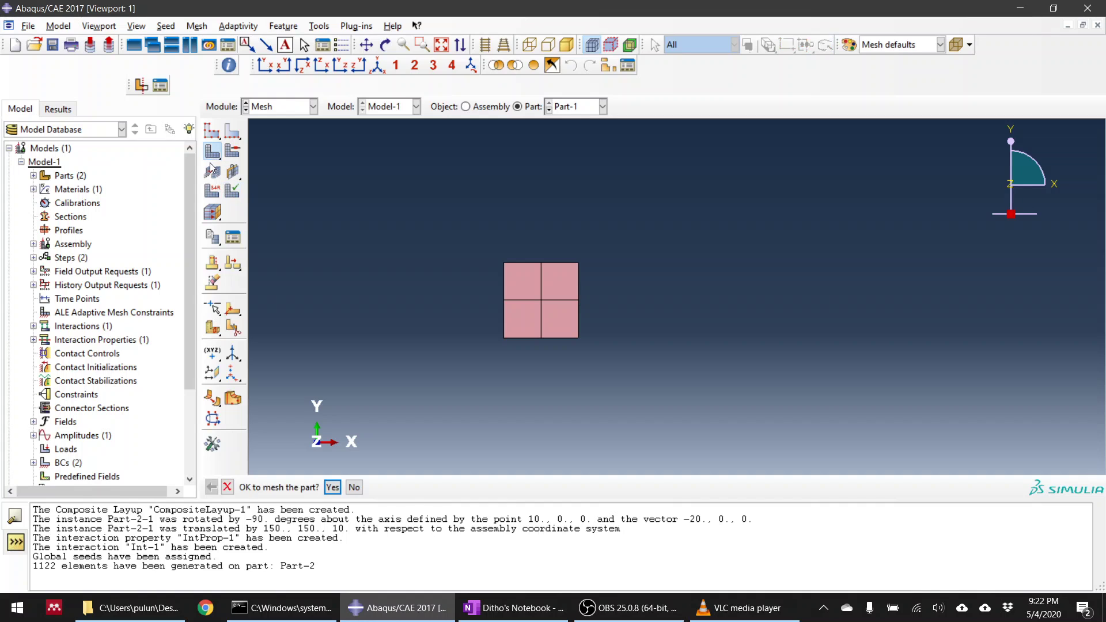
left_click(212, 131)
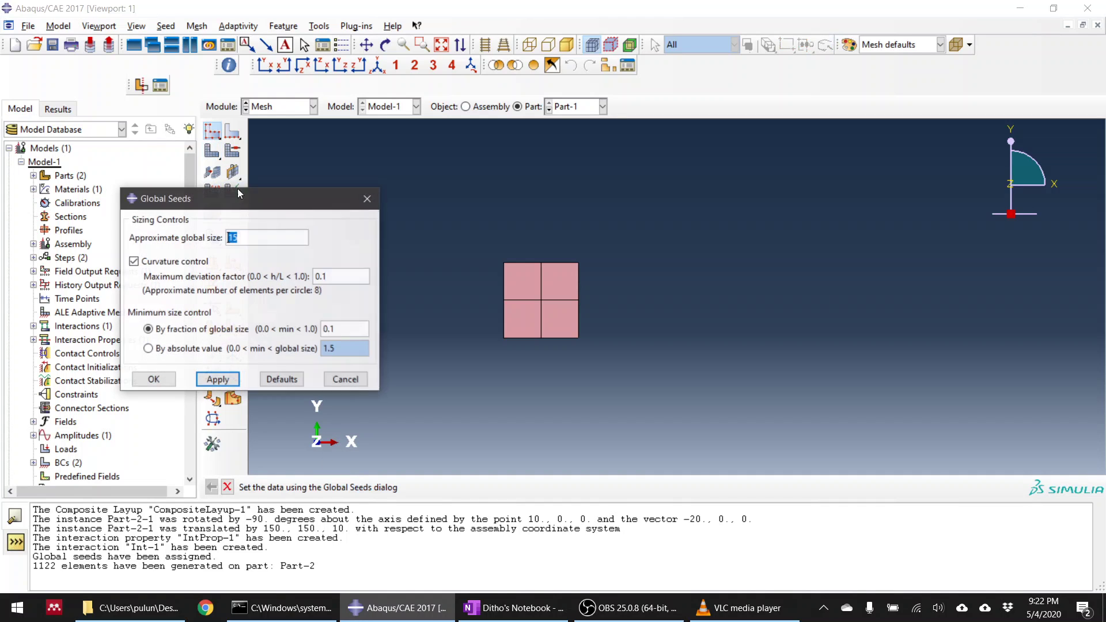
type("1")
left_click(151, 381)
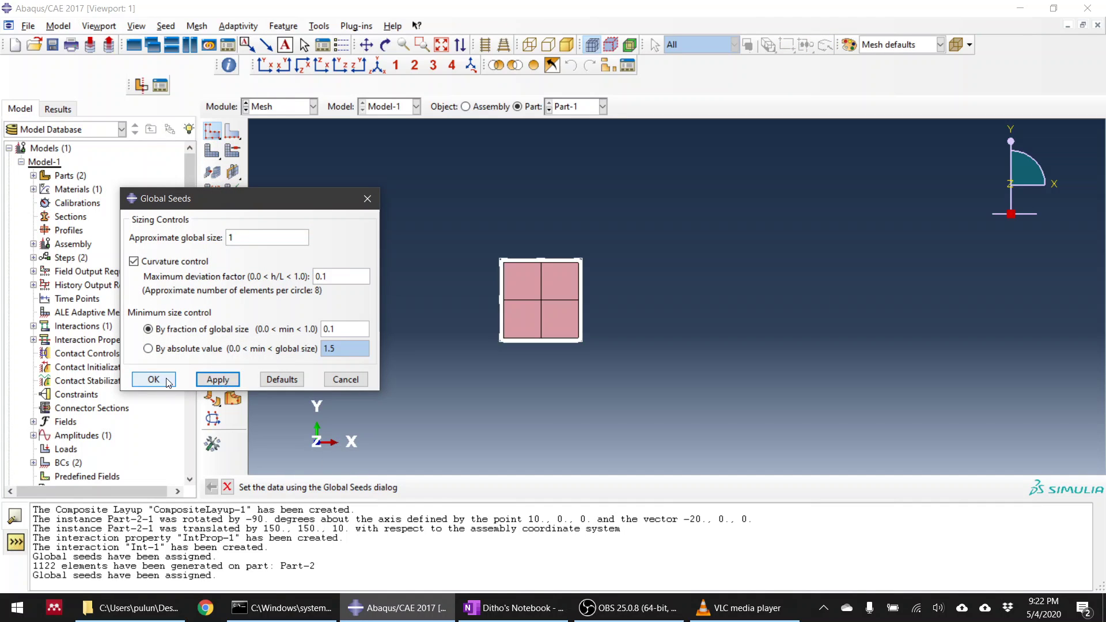
left_click(212, 151)
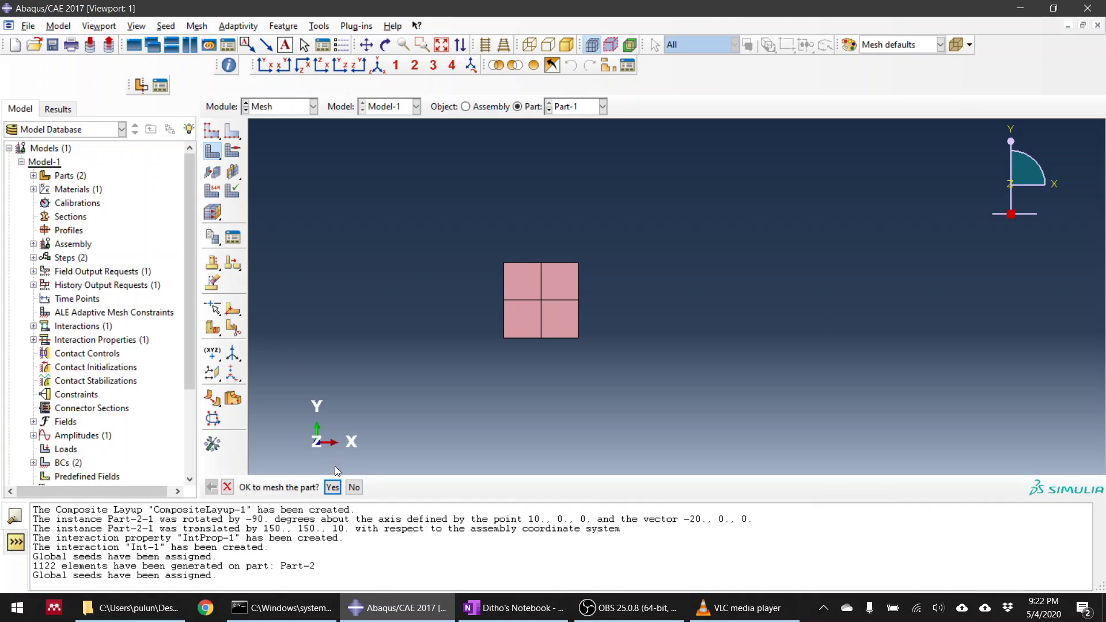
left_click(333, 488)
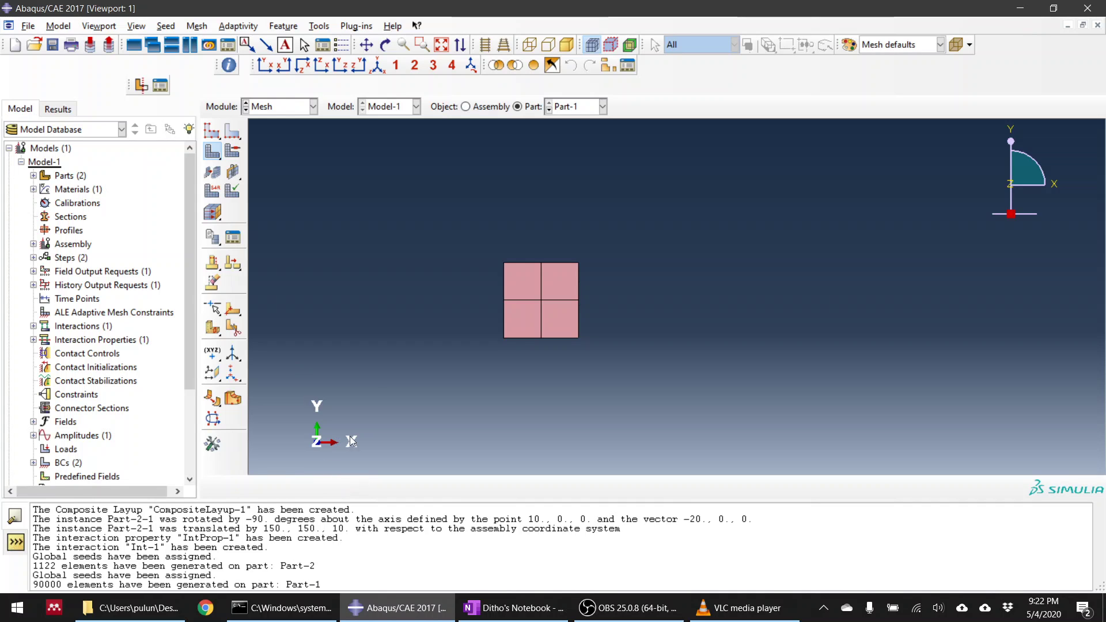
scroll(537, 343, "up", 3)
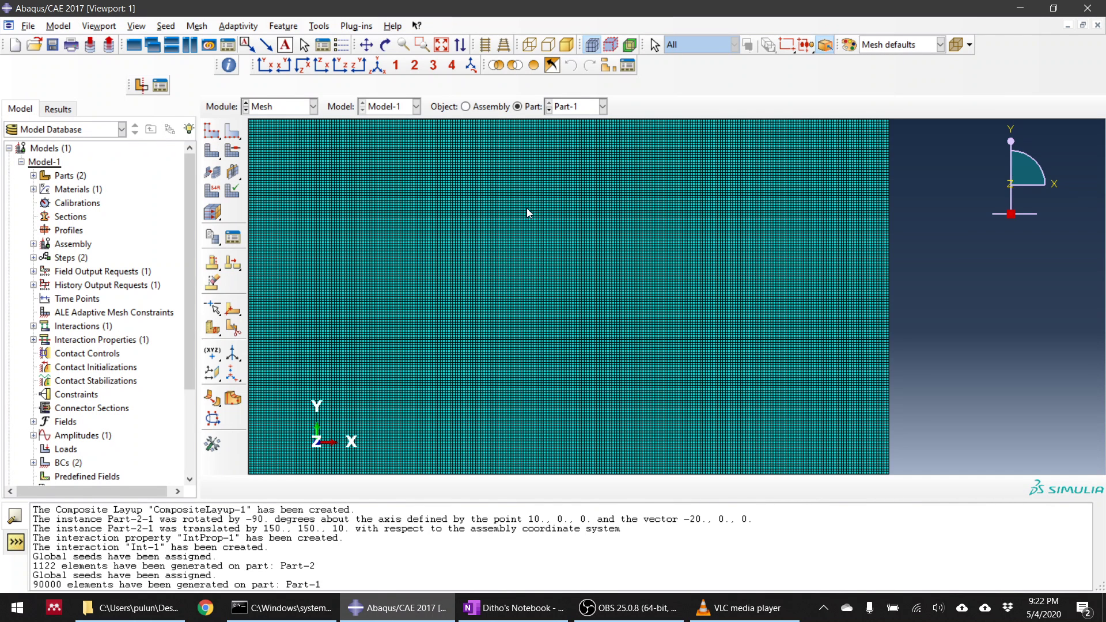
scroll(527, 208, "down", 4)
scroll(556, 311, "up", 2)
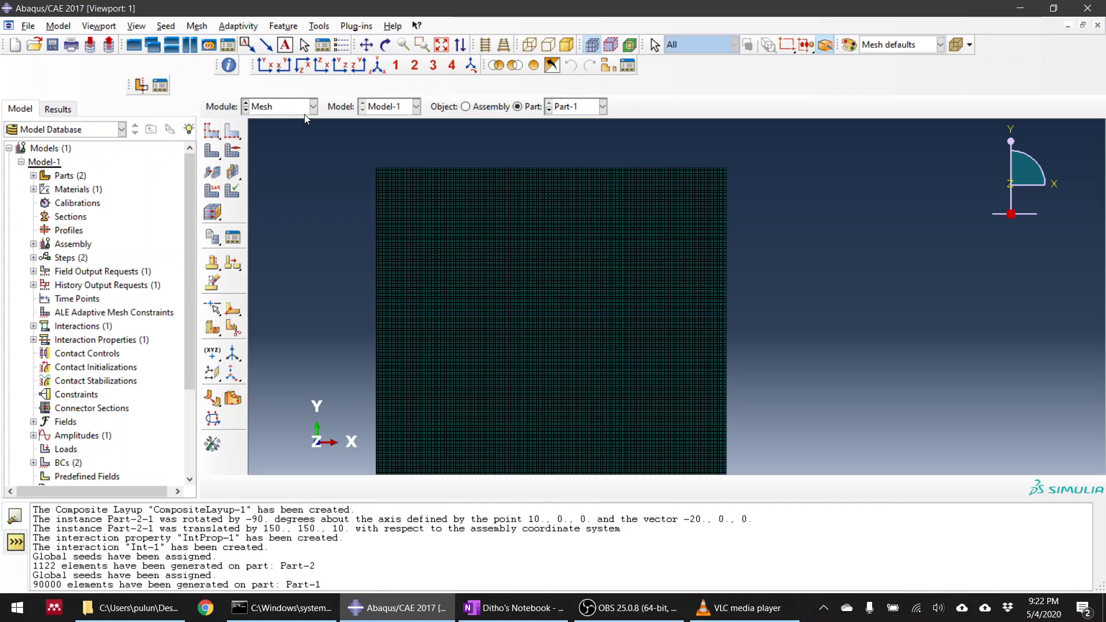
Switch to the Job module and create a full analysis job named Job-1 for Model-1 with default settings
left_click(312, 107)
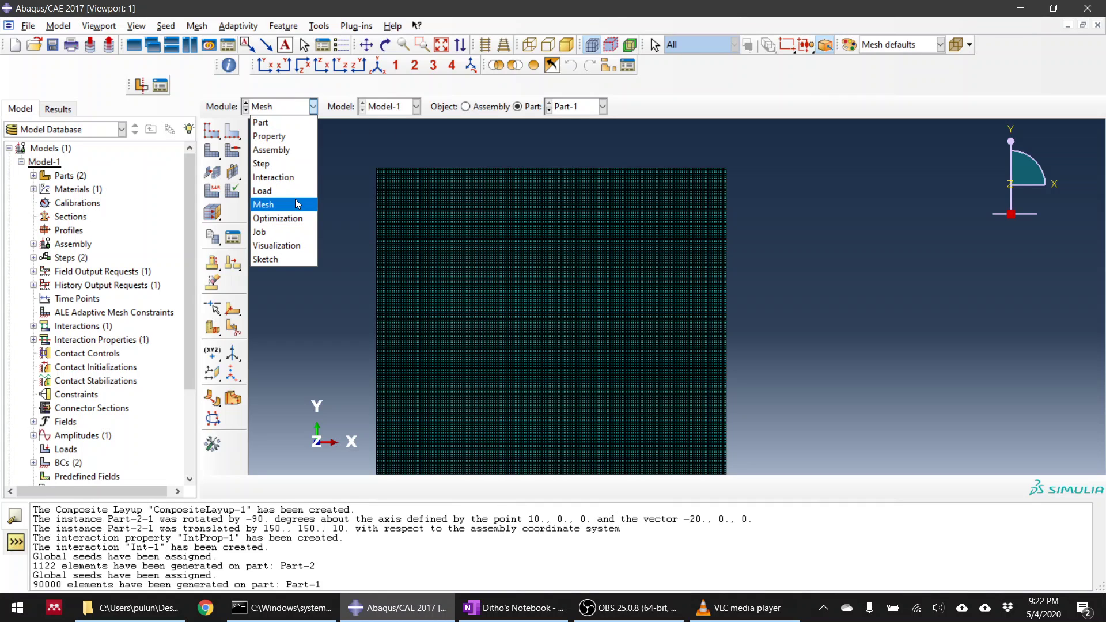
left_click(283, 232)
left_click(213, 112)
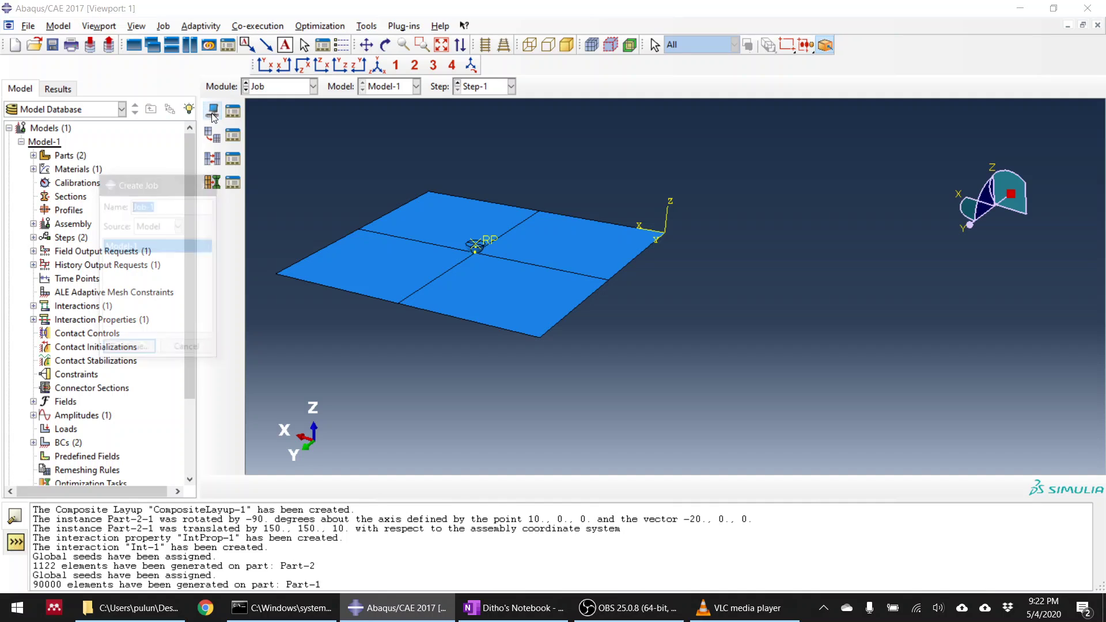
left_click(141, 349)
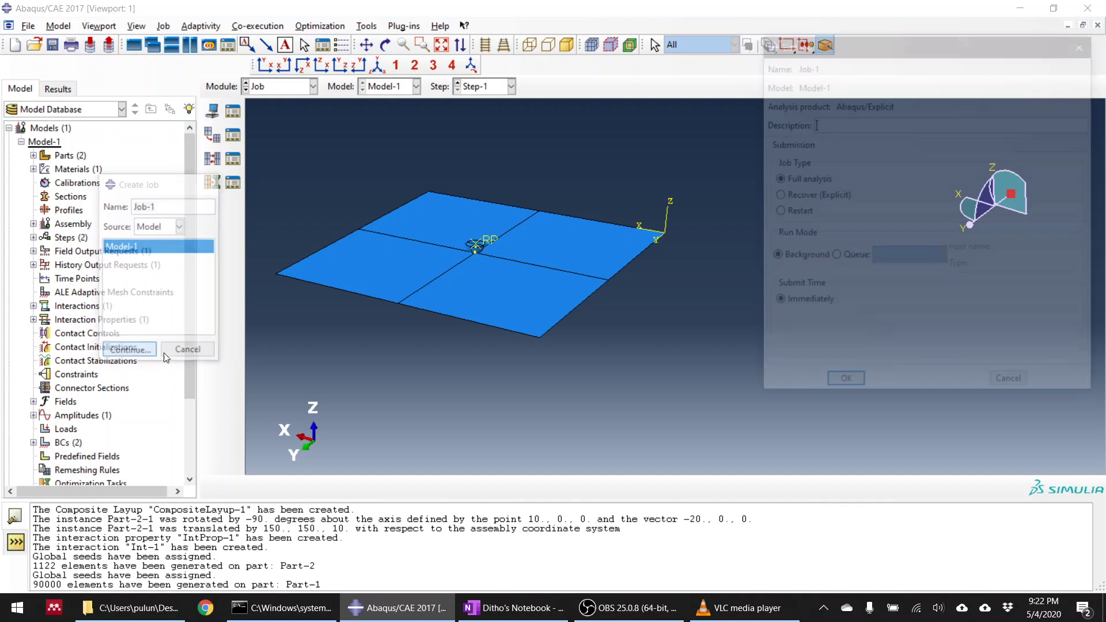
left_click(851, 387)
Submit Job-1 for analysis and examine the errors reported in its monitor and the message area
left_click(233, 111)
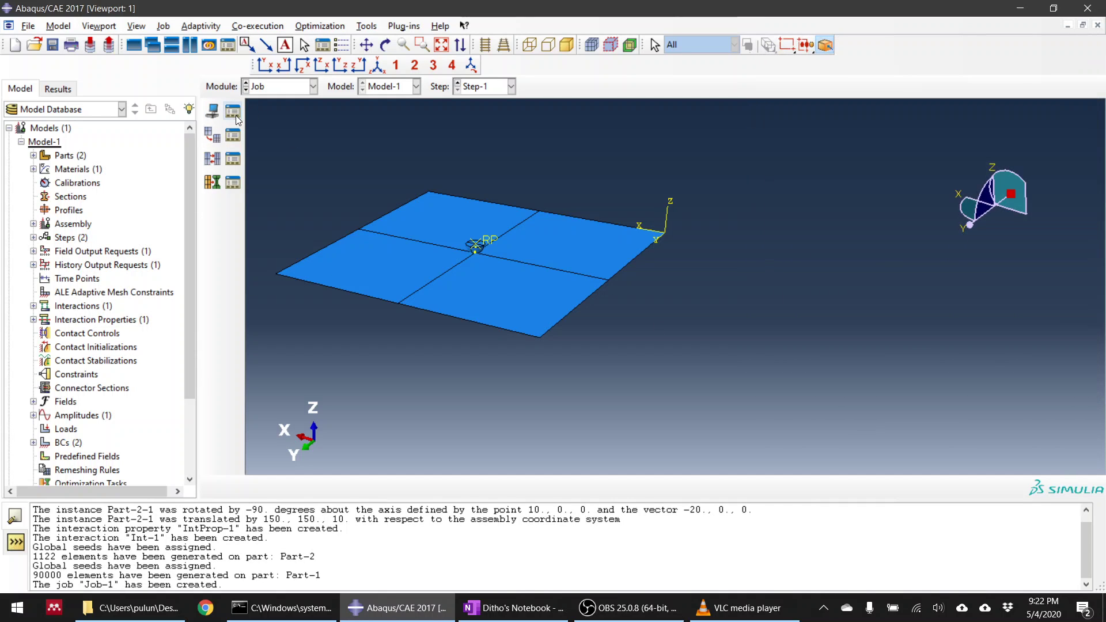
left_click(886, 246)
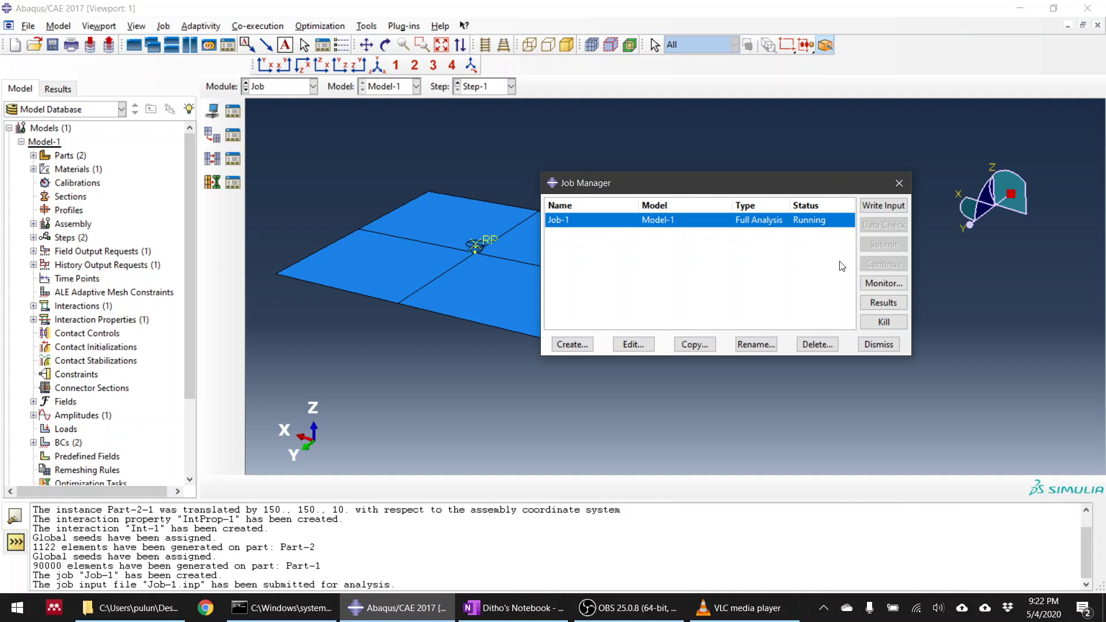
left_click(891, 284)
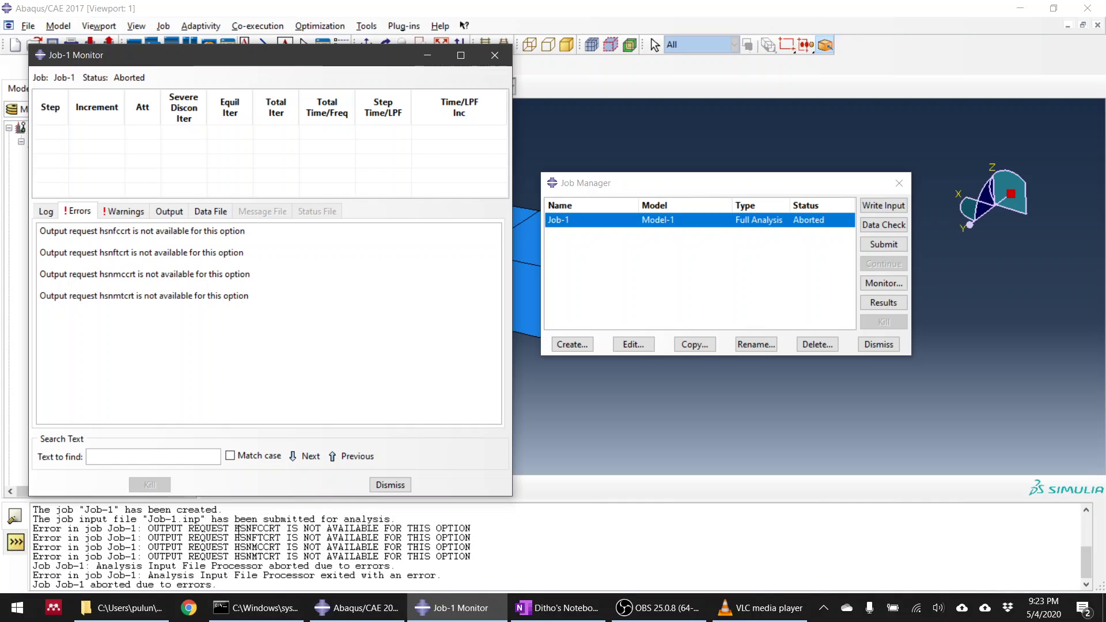
left_click_drag(236, 529, 282, 529)
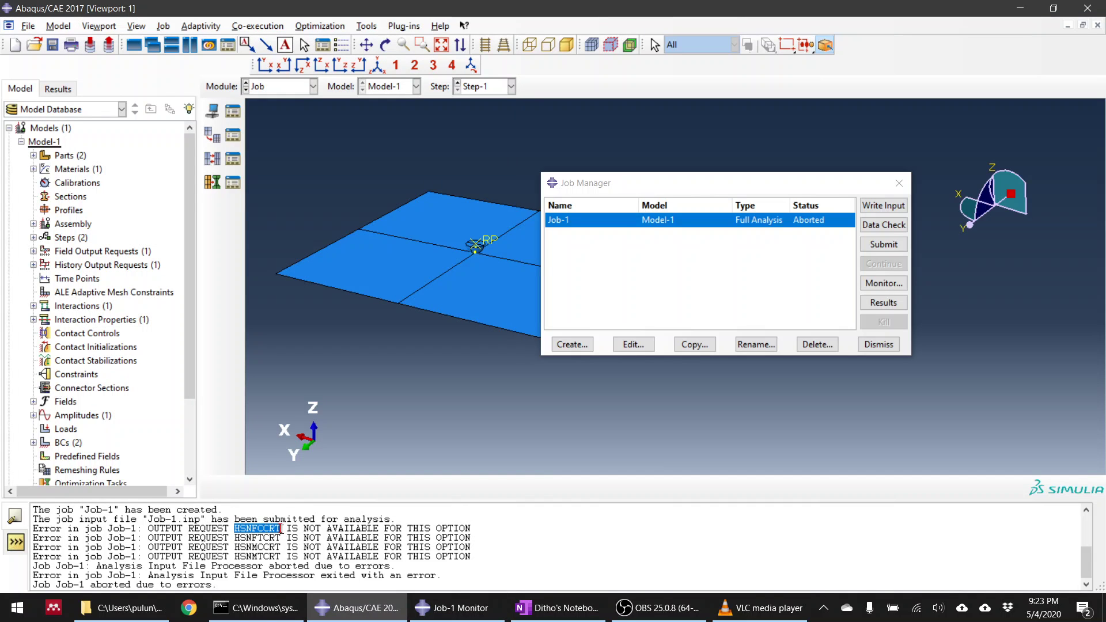
left_click(263, 529)
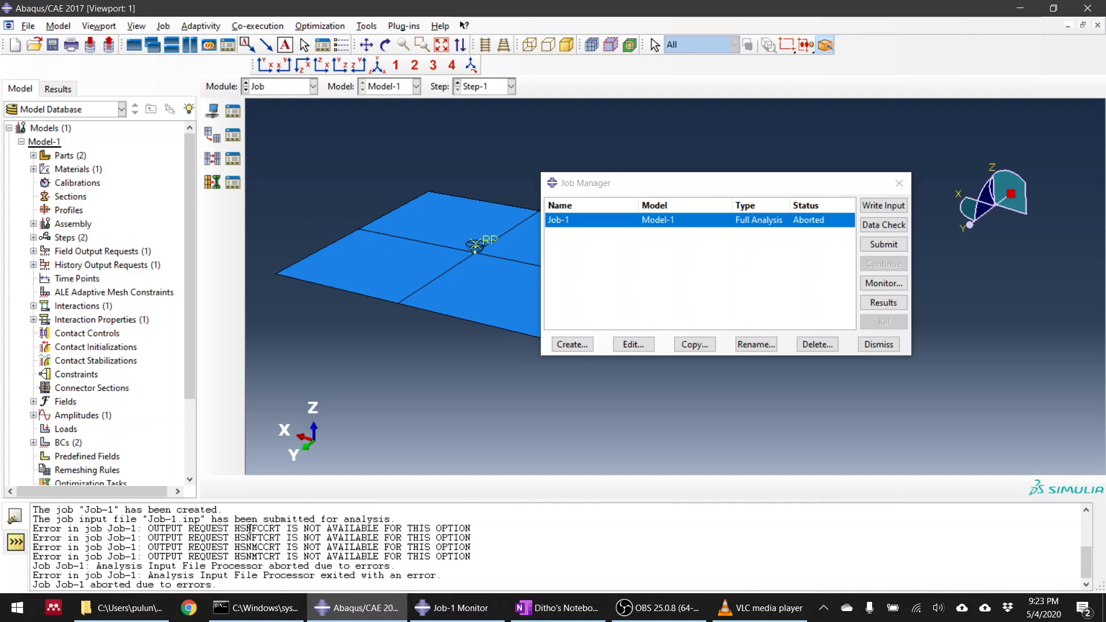
left_click_drag(249, 529, 280, 557)
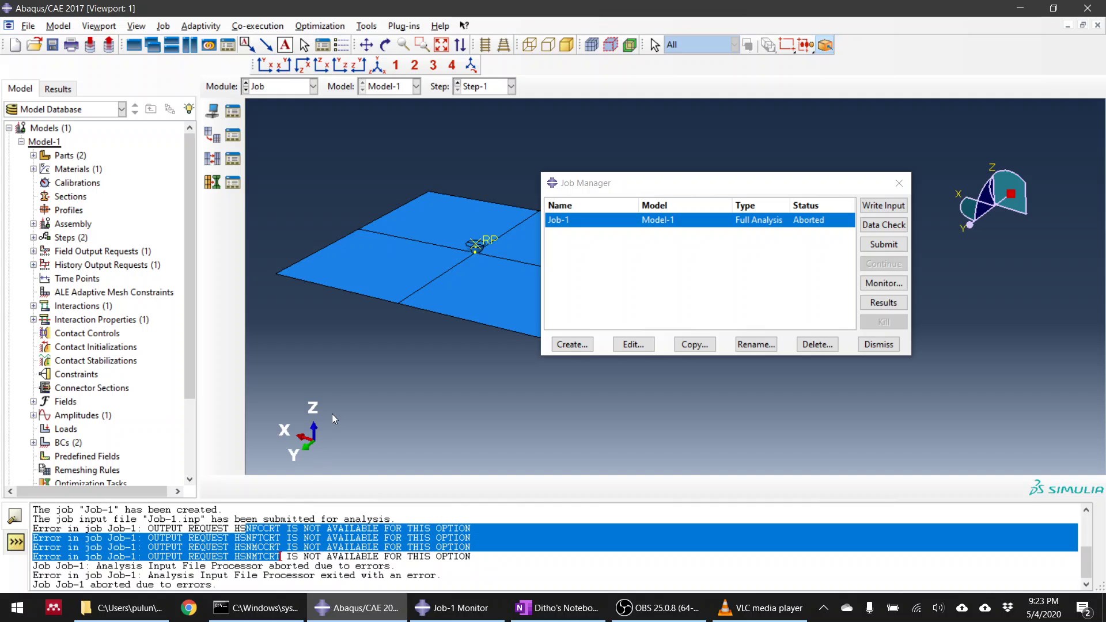
In the Step module, remove HSNFTCRT, HSNFCCRT, HSNMTCRT and HSNMCCRT from the output variables of field output request F-Output-1
left_click(283, 88)
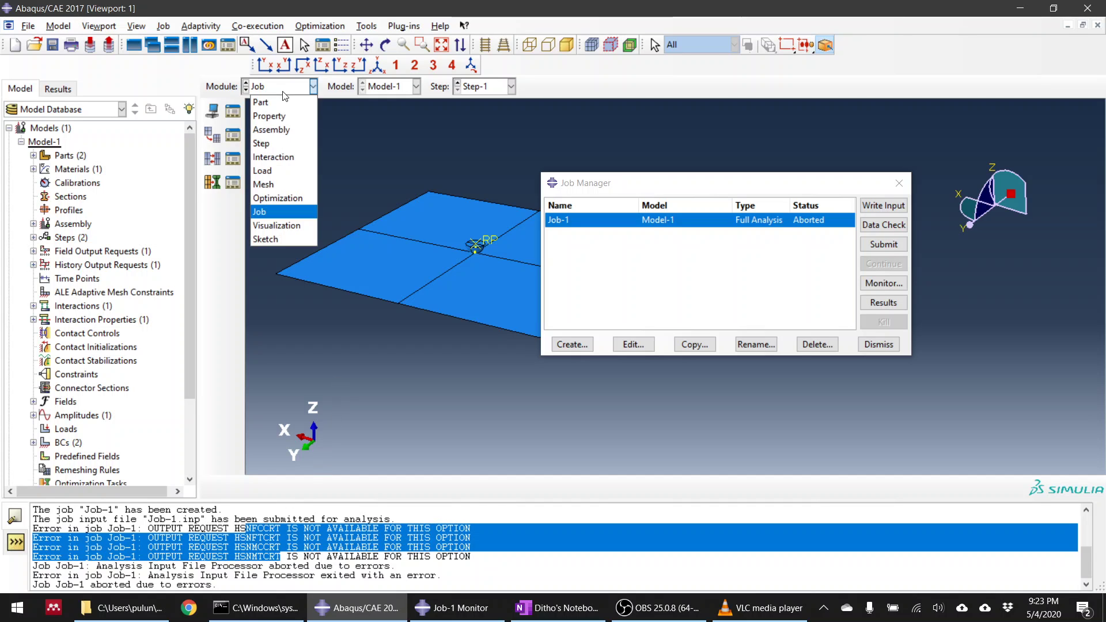
left_click(281, 145)
left_click(233, 157)
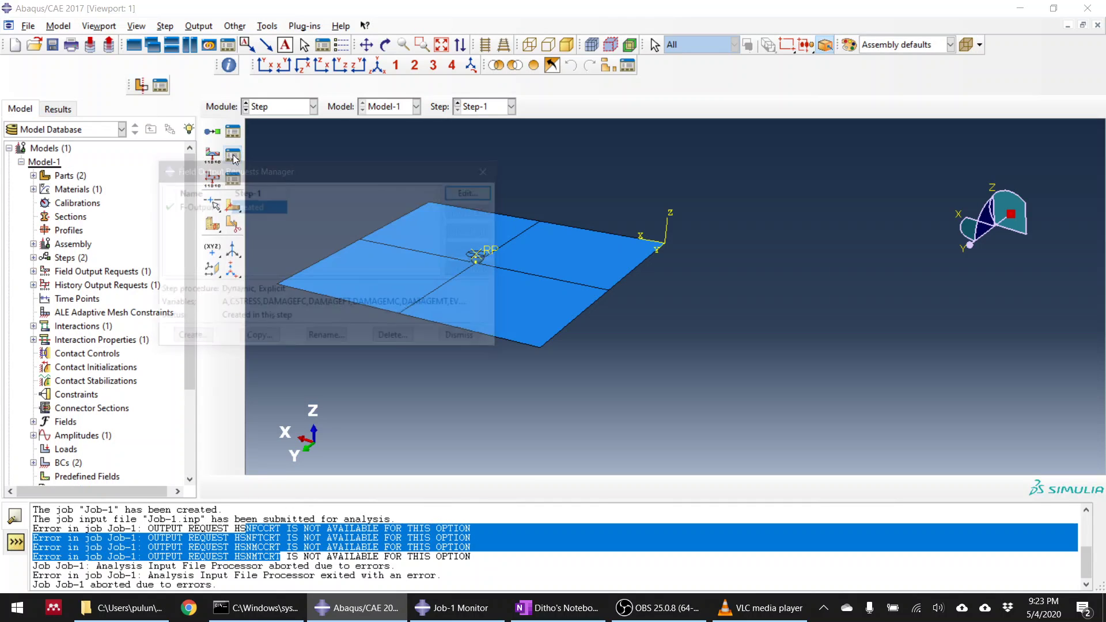
double_click(244, 209)
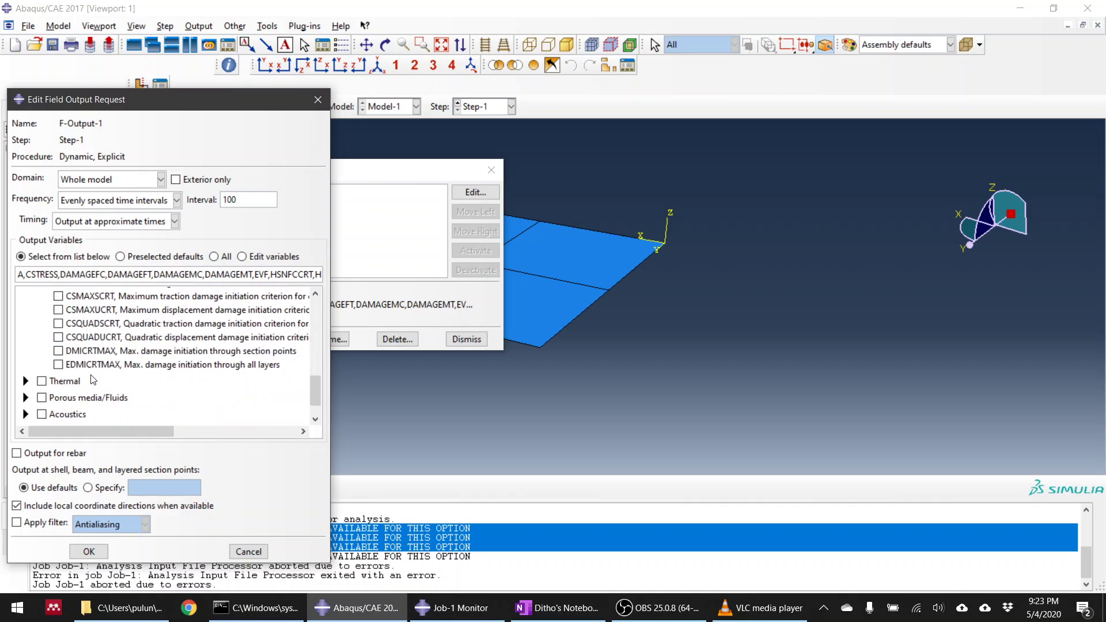
scroll(92, 369, "up", 3)
scroll(91, 335, "down", 1)
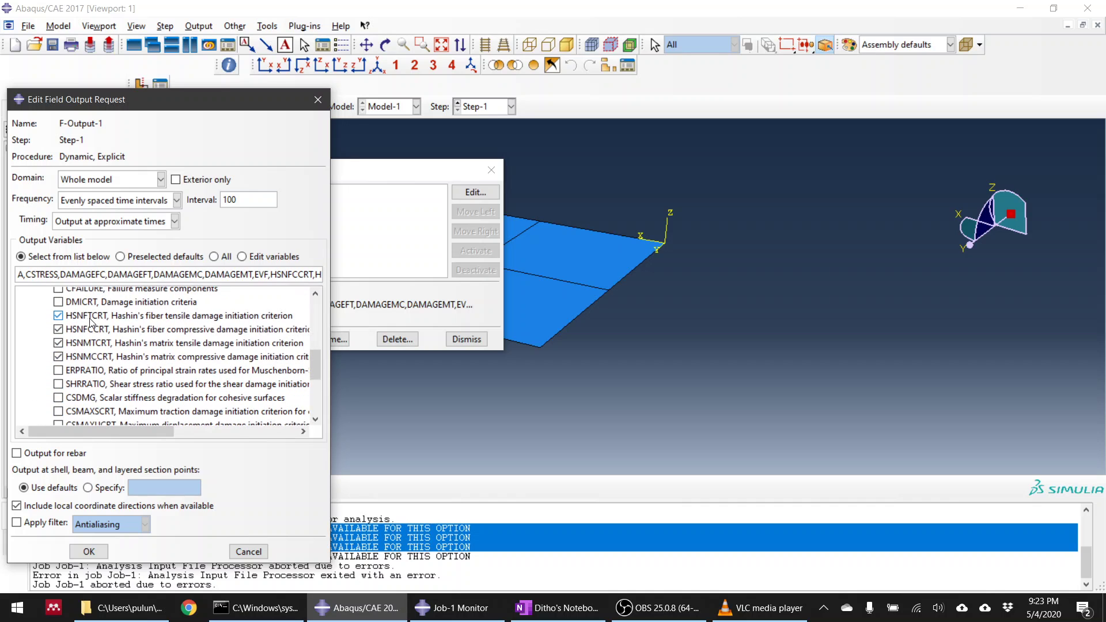
left_click(59, 356)
left_click(59, 343)
left_click(59, 330)
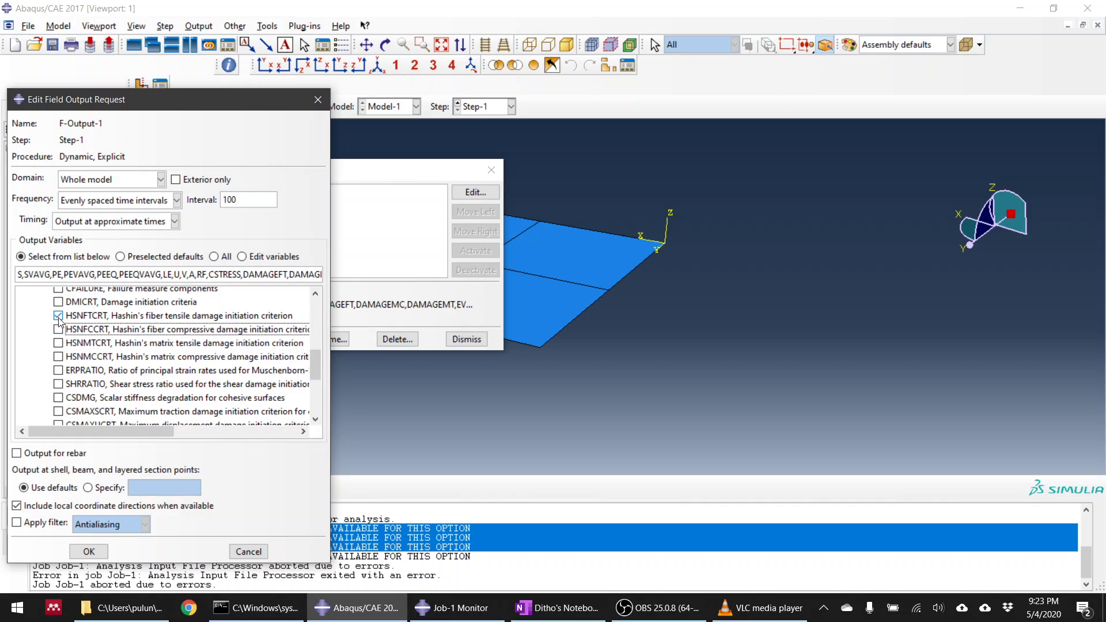
left_click(58, 316)
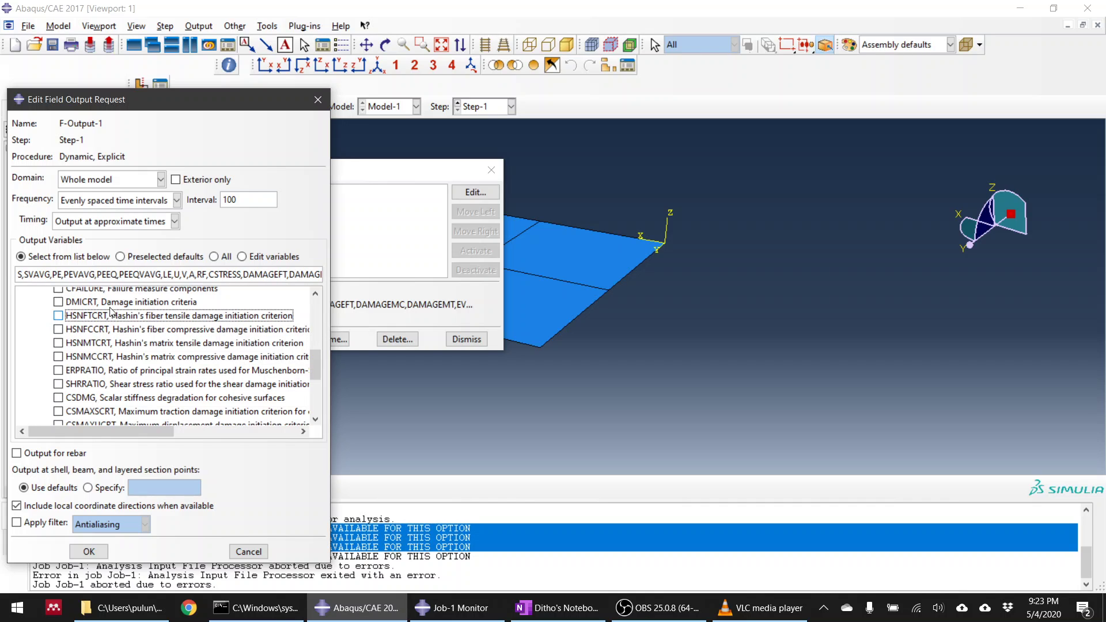
Add the DMICRT damage initiation criteria to F-Output-1 and save the field output request
left_click(58, 302)
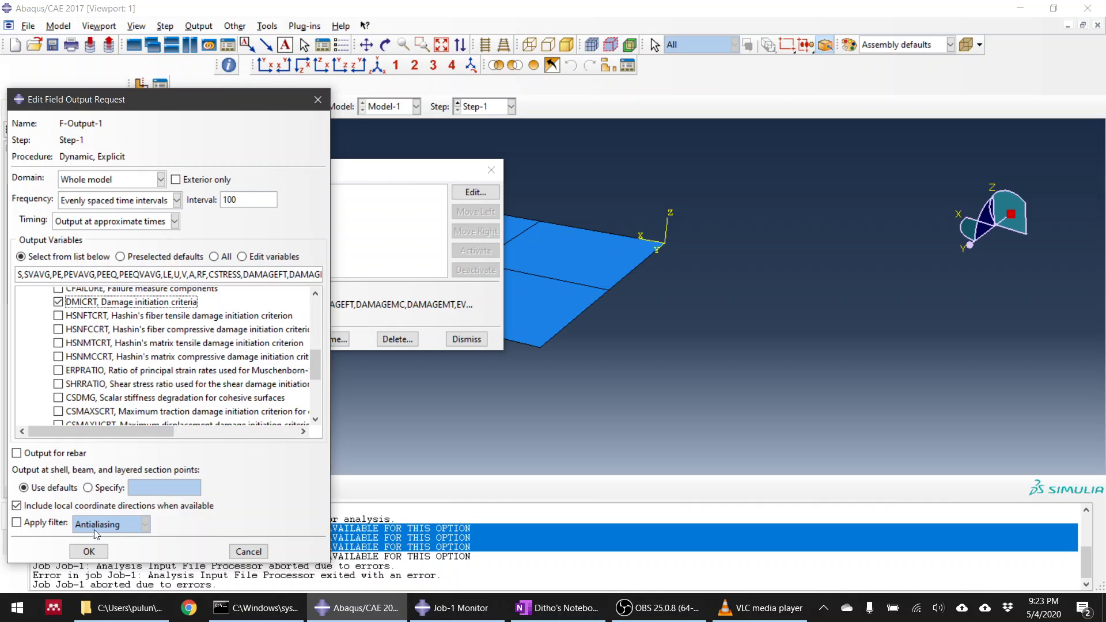
left_click(98, 552)
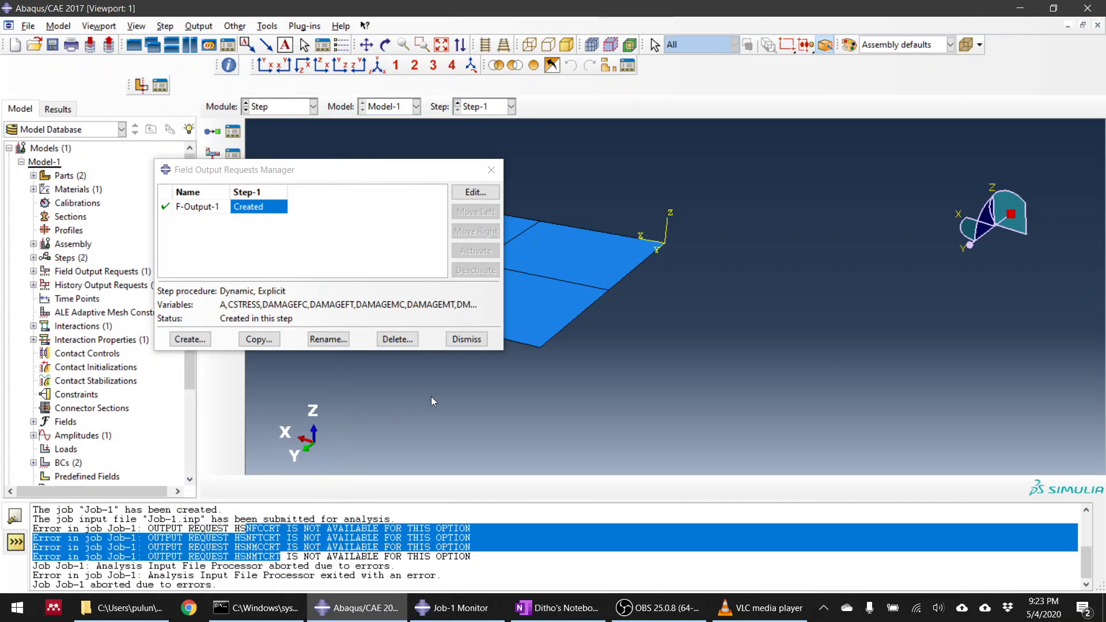
left_click(467, 340)
Return to the Job module, resubmit Job-1 and examine the errors listed in its monitor
left_click(296, 108)
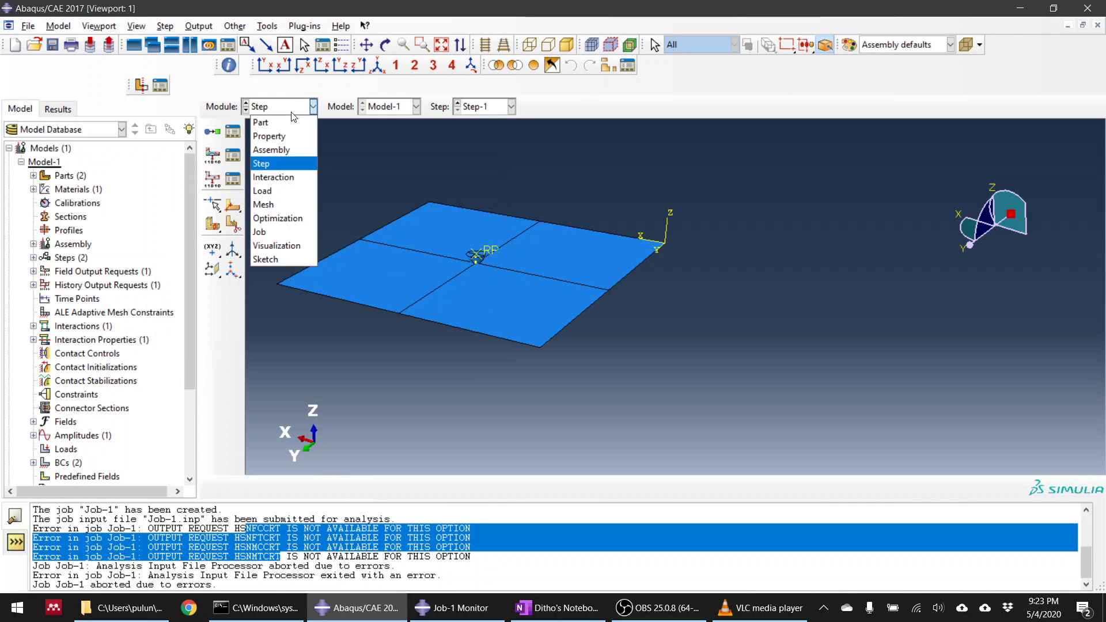
left_click(279, 232)
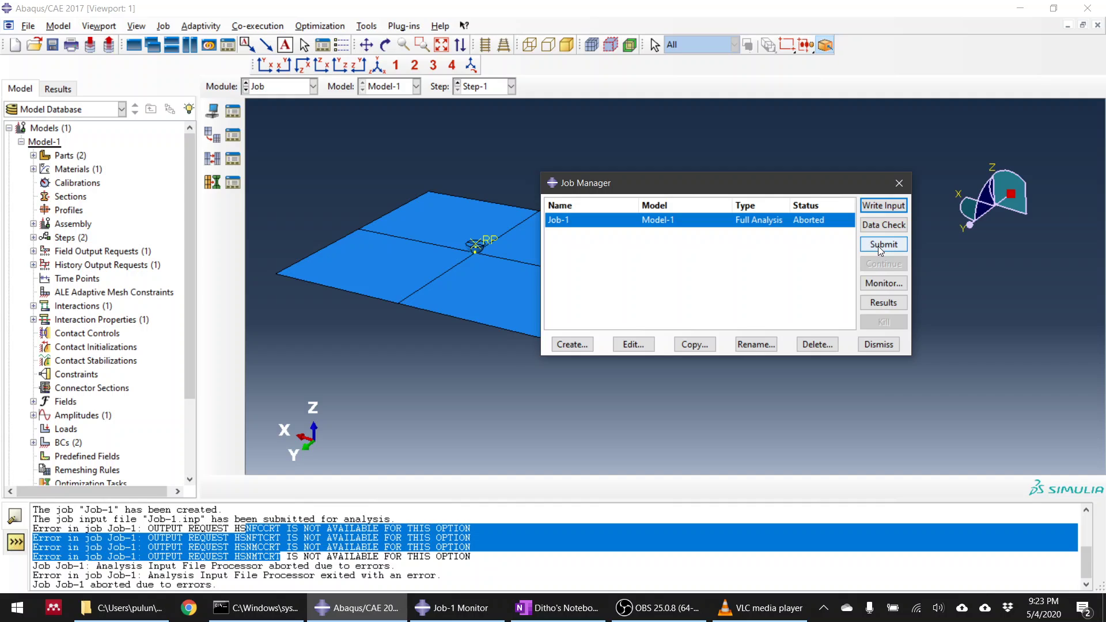
left_click(878, 246)
left_click(765, 362)
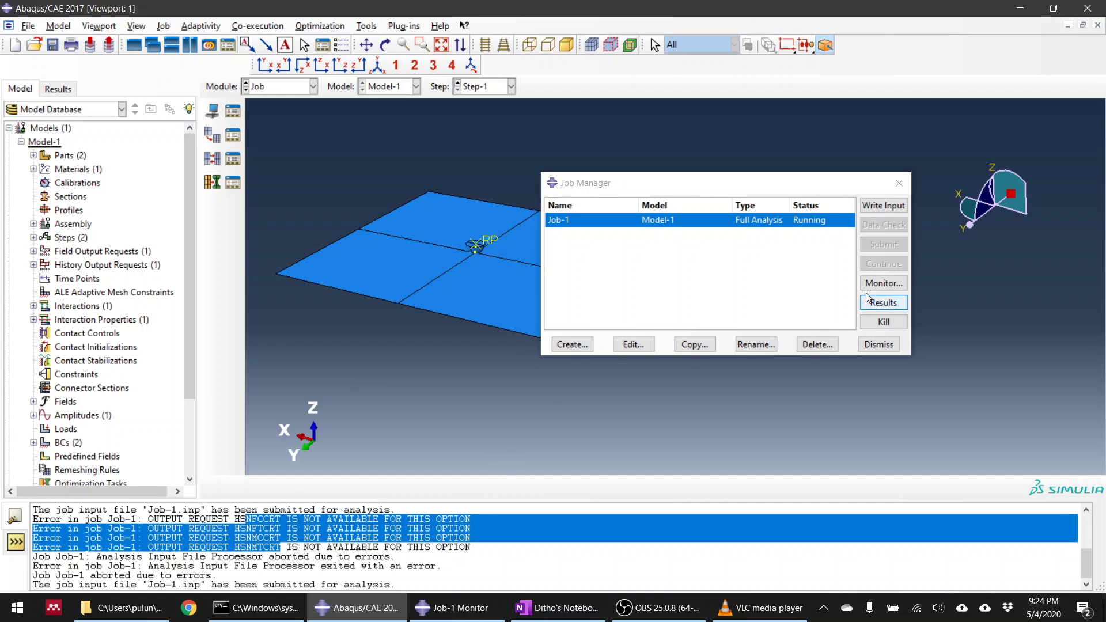
left_click(884, 283)
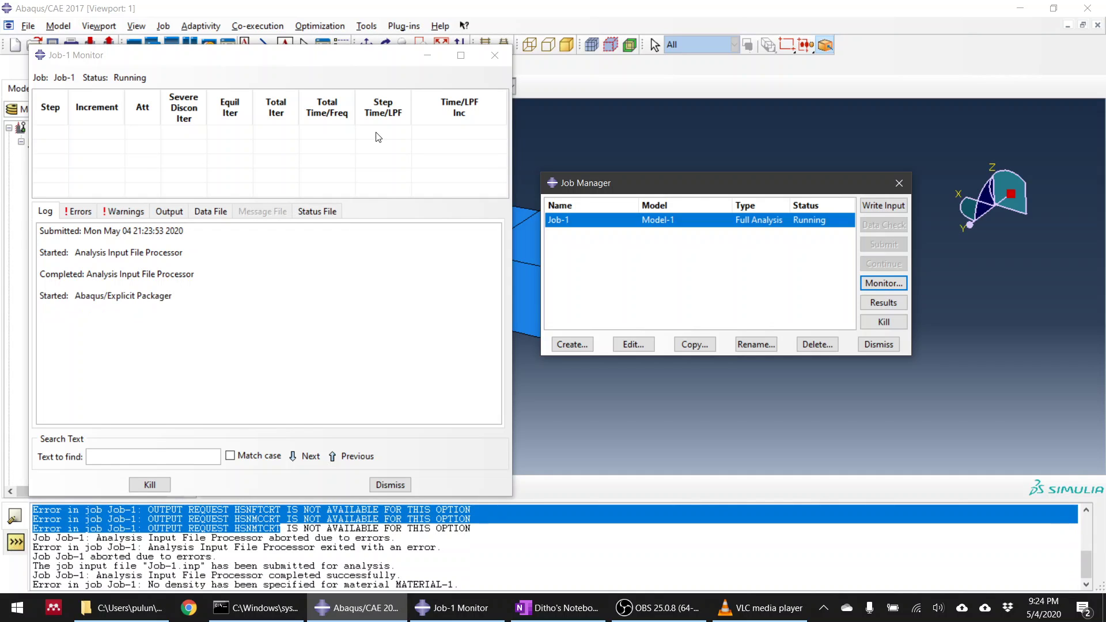
left_click(80, 212)
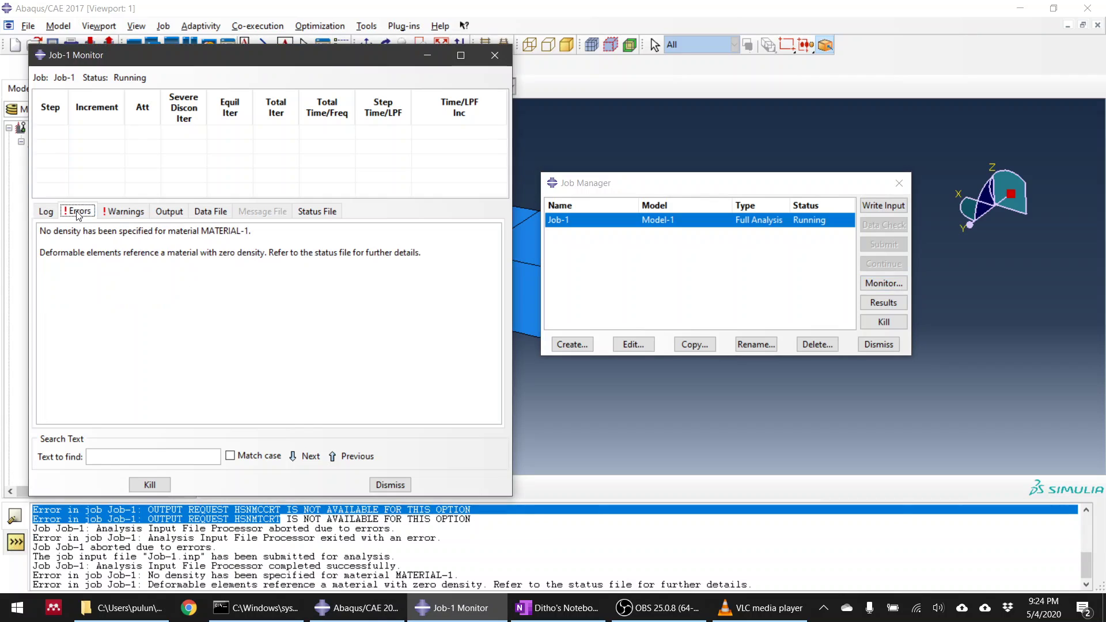
left_click(42, 231)
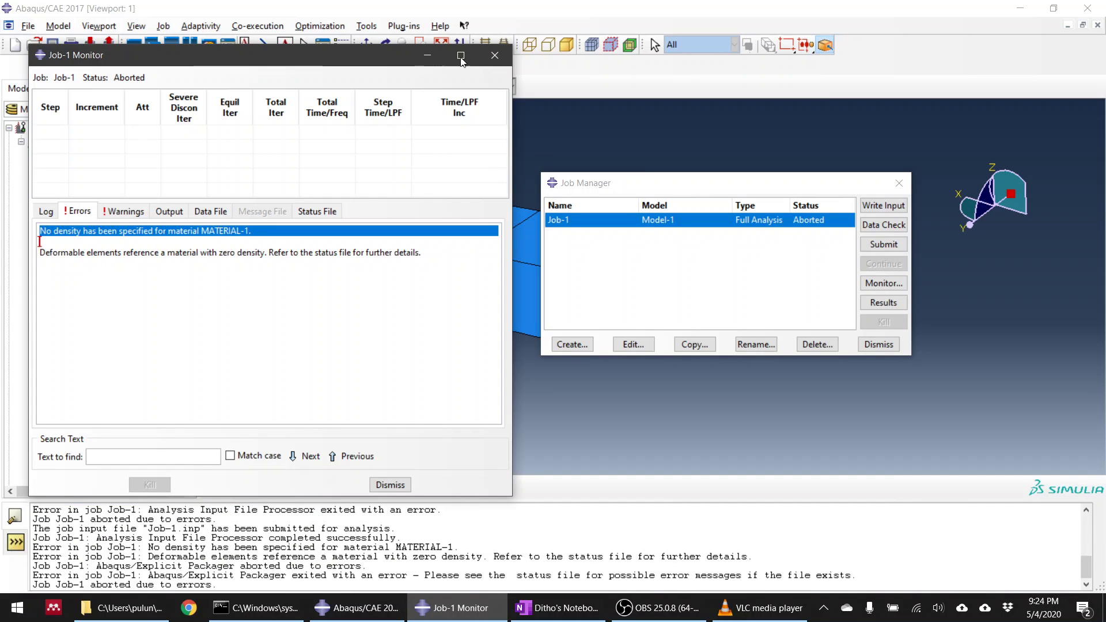
left_click(427, 55)
In the Property module, add a uniform mass density of 2.1e-3 to Material-1 and save the material
left_click(314, 86)
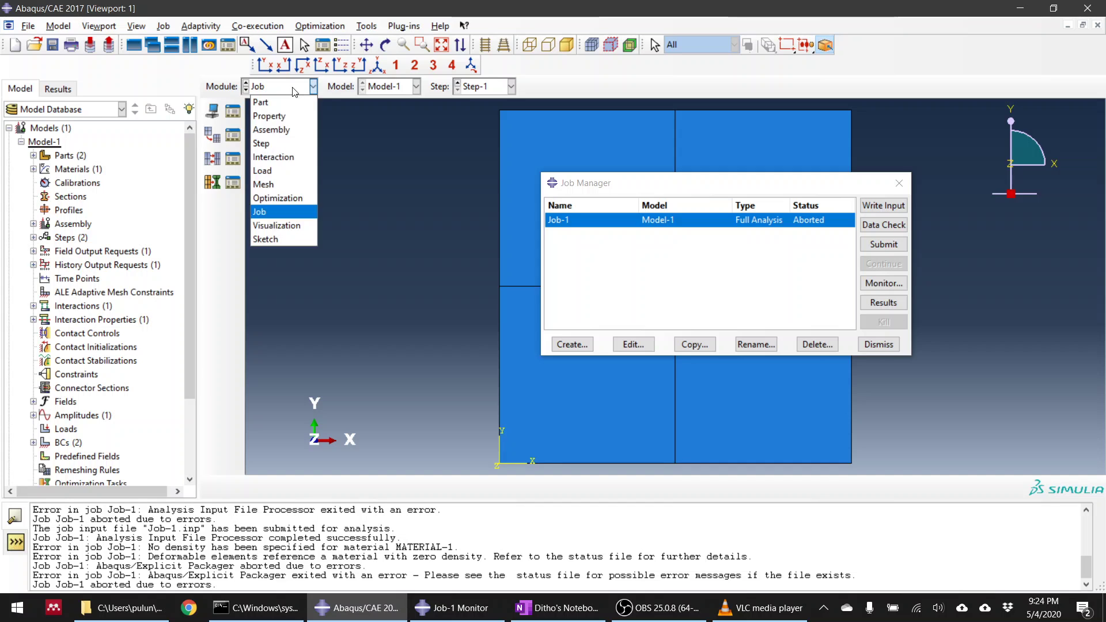
left_click(271, 109)
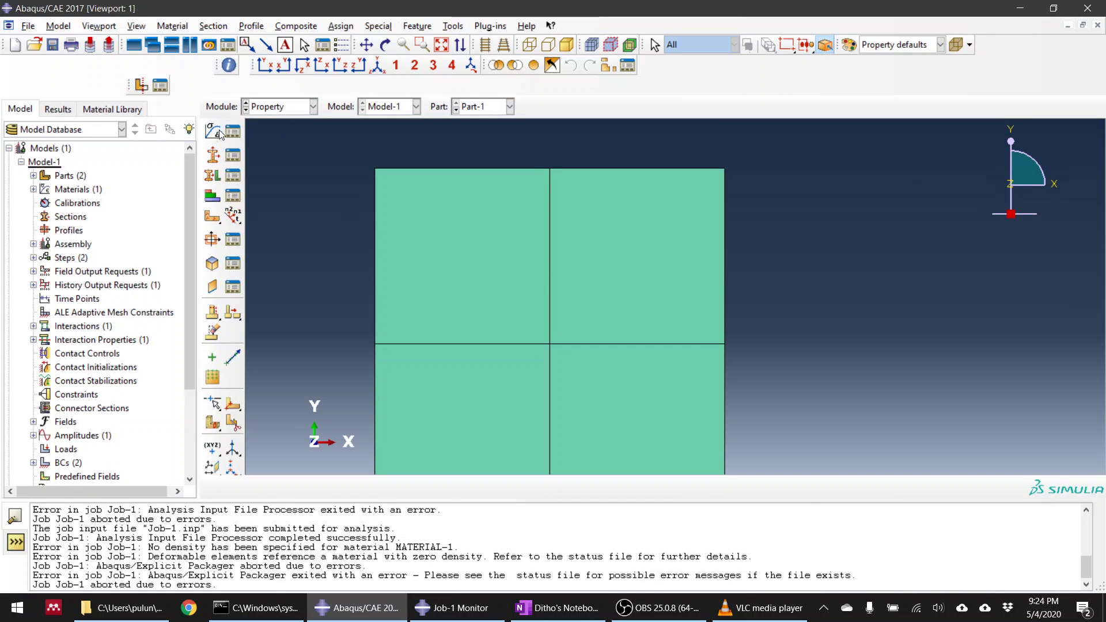
left_click(233, 131)
double_click(592, 134)
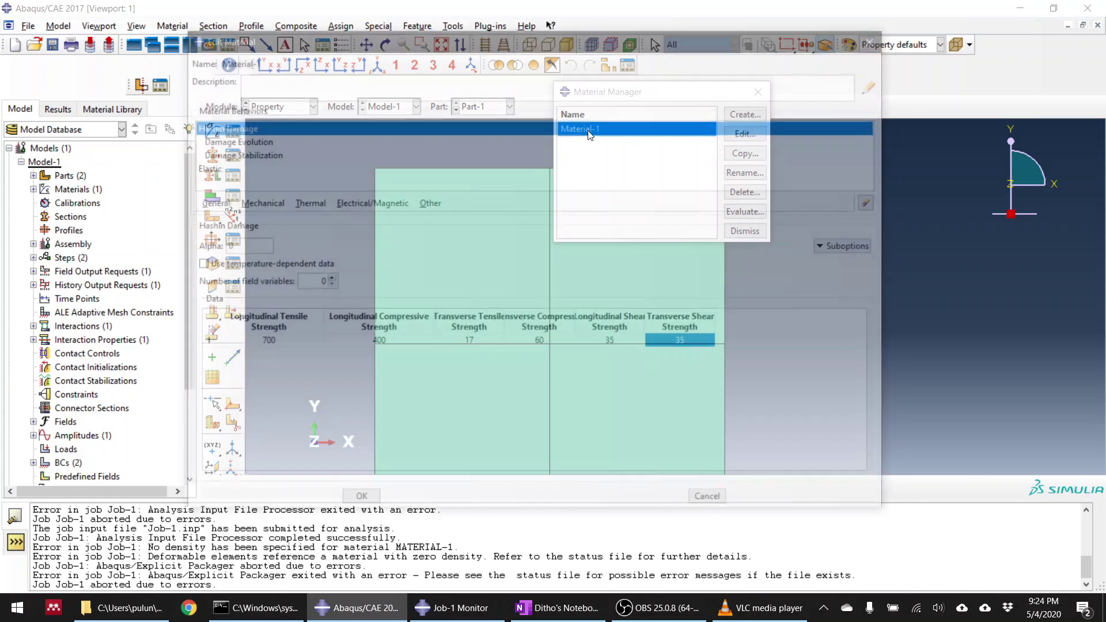
left_click(211, 204)
left_click(212, 219)
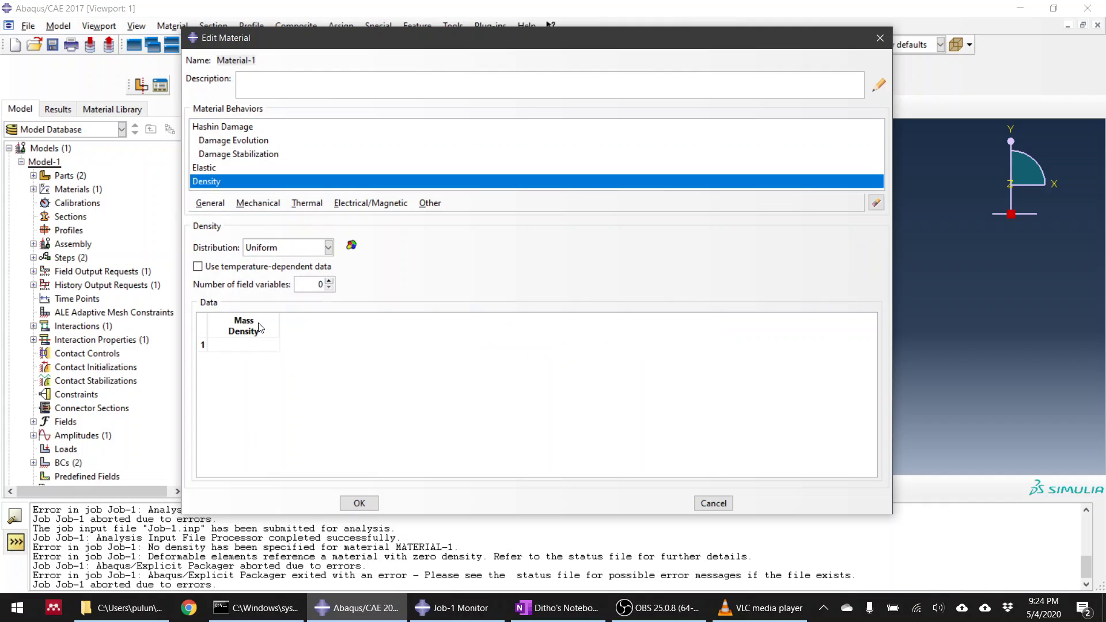
double_click(268, 344)
type("2.1e-3")
key("Return")
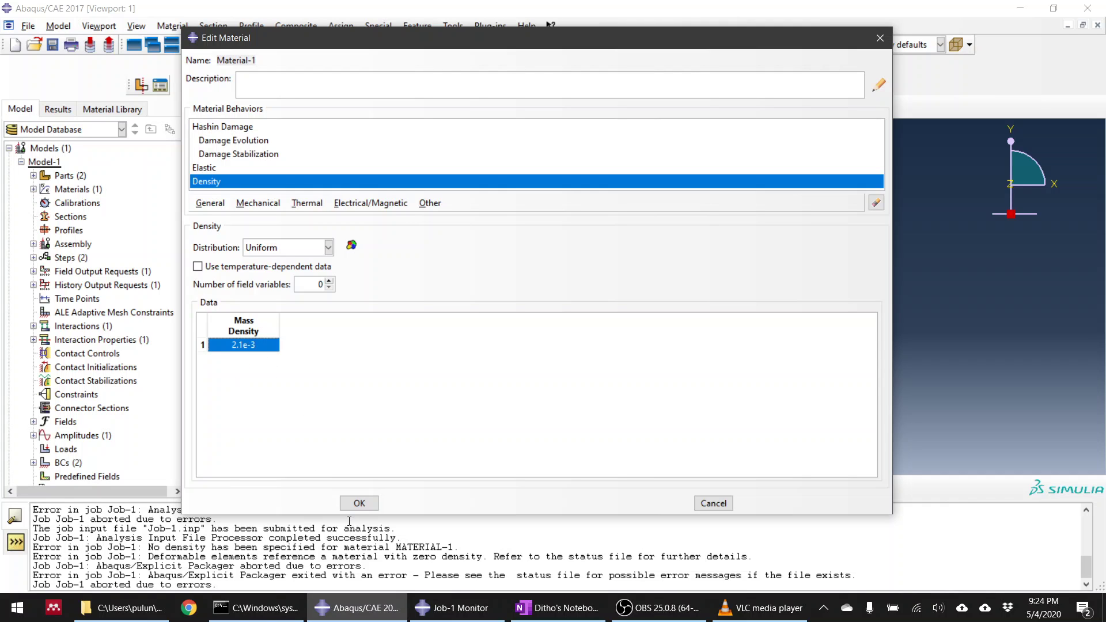
left_click(372, 507)
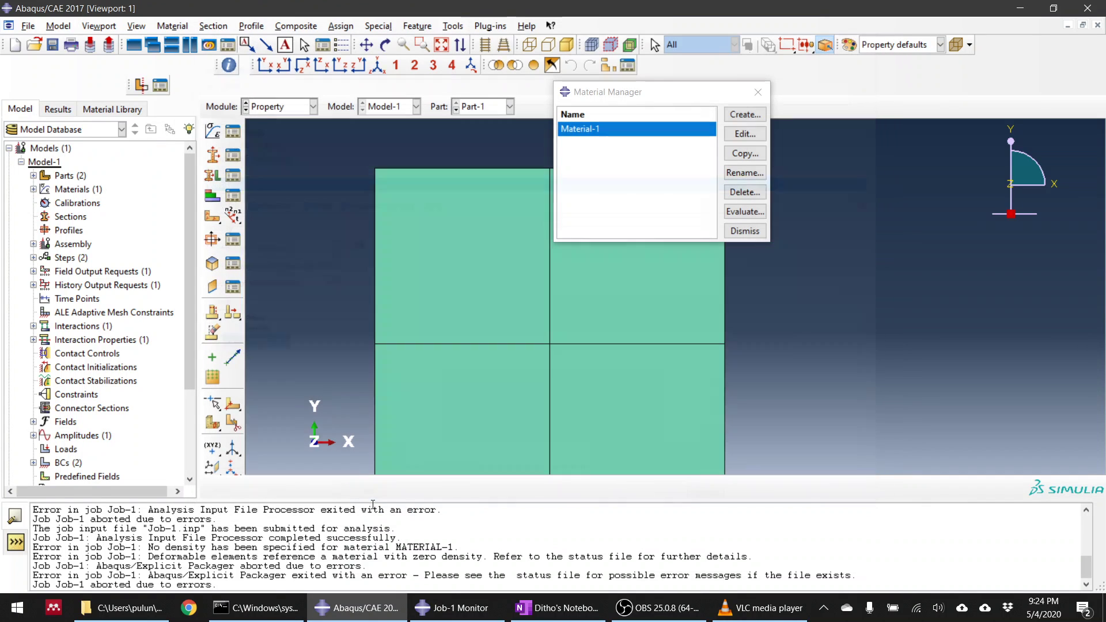
Return to the Job module, resubmit Job-1 with its existing files overwritten, and open its monitor
left_click(283, 107)
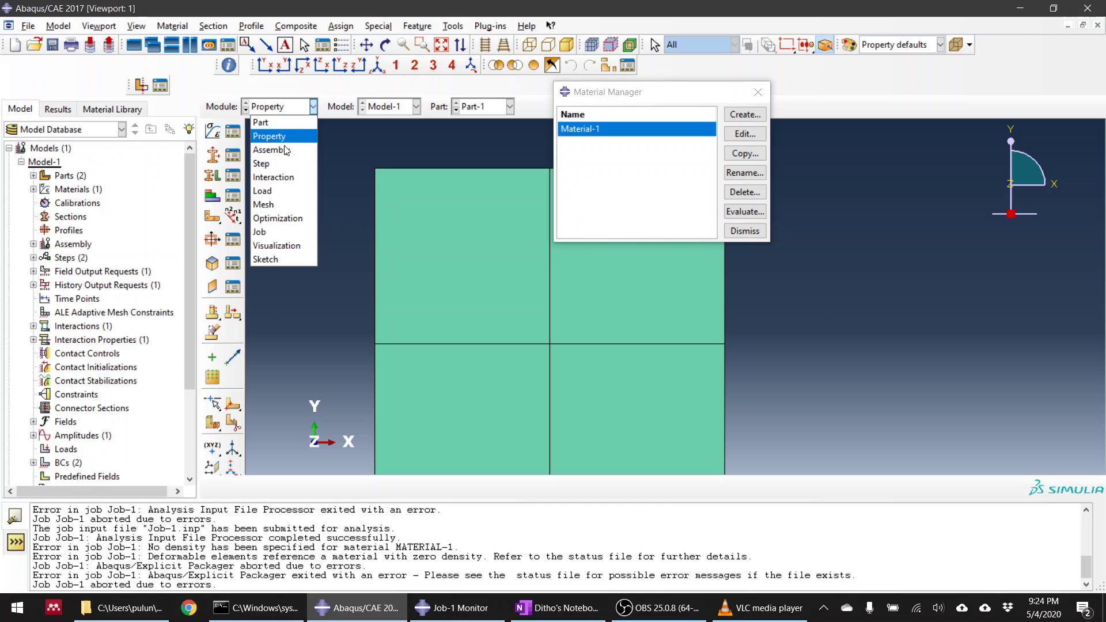
left_click(293, 226)
left_click(884, 244)
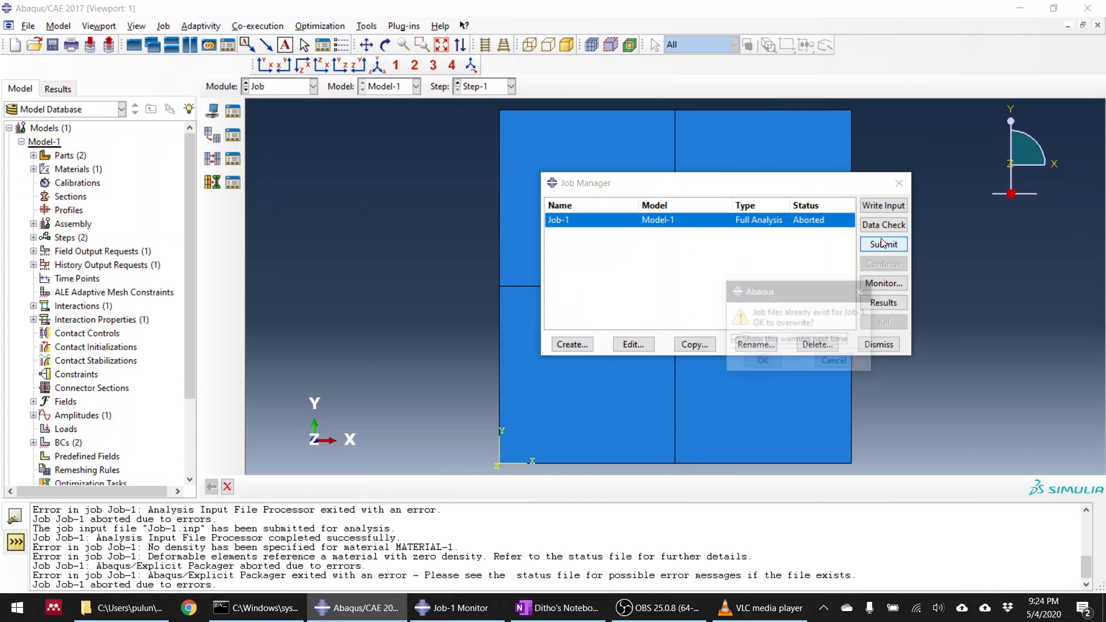
left_click(767, 360)
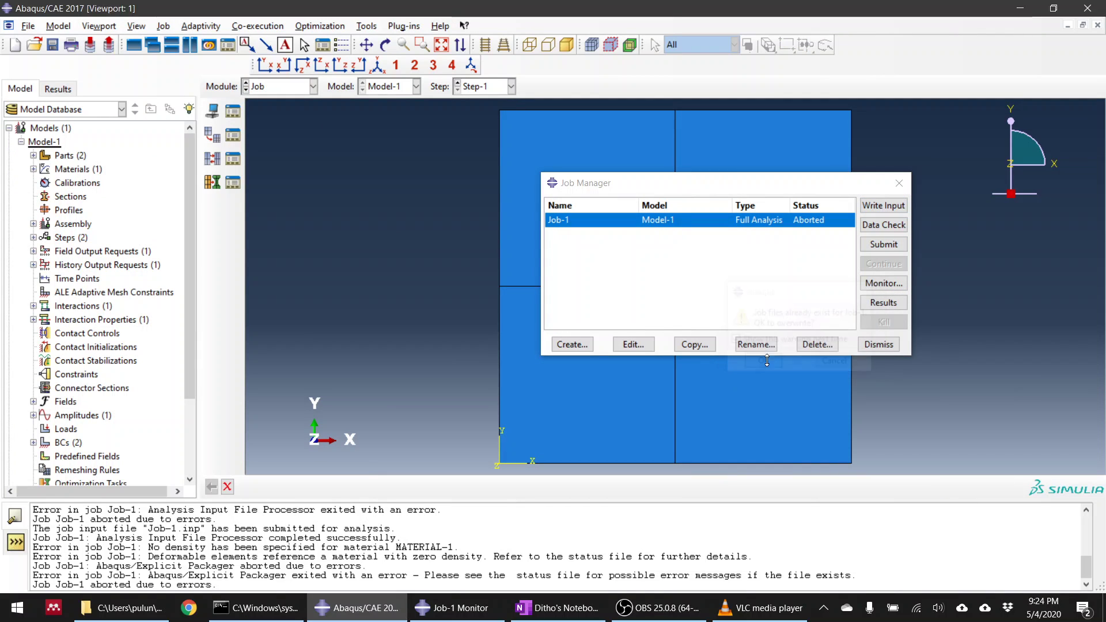
left_click(874, 285)
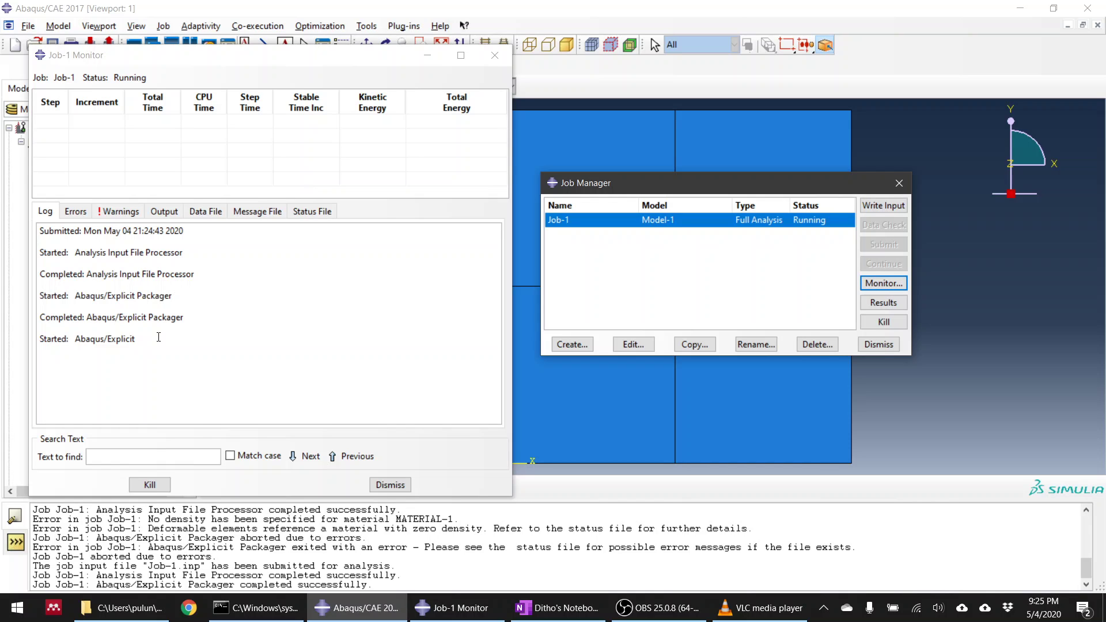
Examine the log, errors and warnings of the running Job-1 in its monitor
left_click_drag(81, 340, 136, 340)
left_click_drag(44, 339, 79, 340)
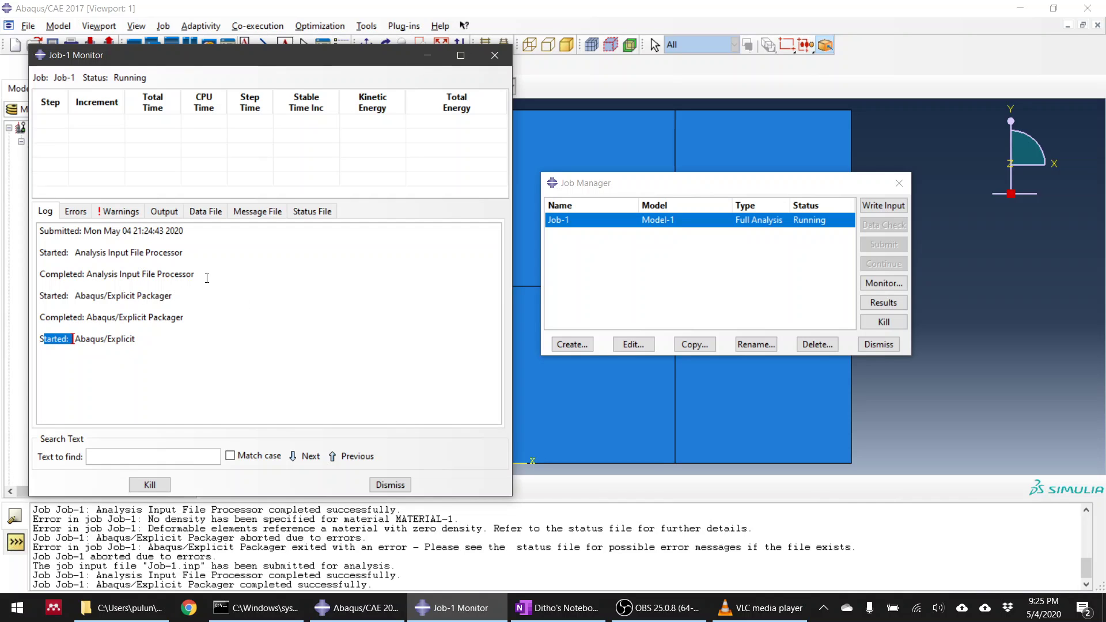
left_click(82, 213)
left_click(118, 211)
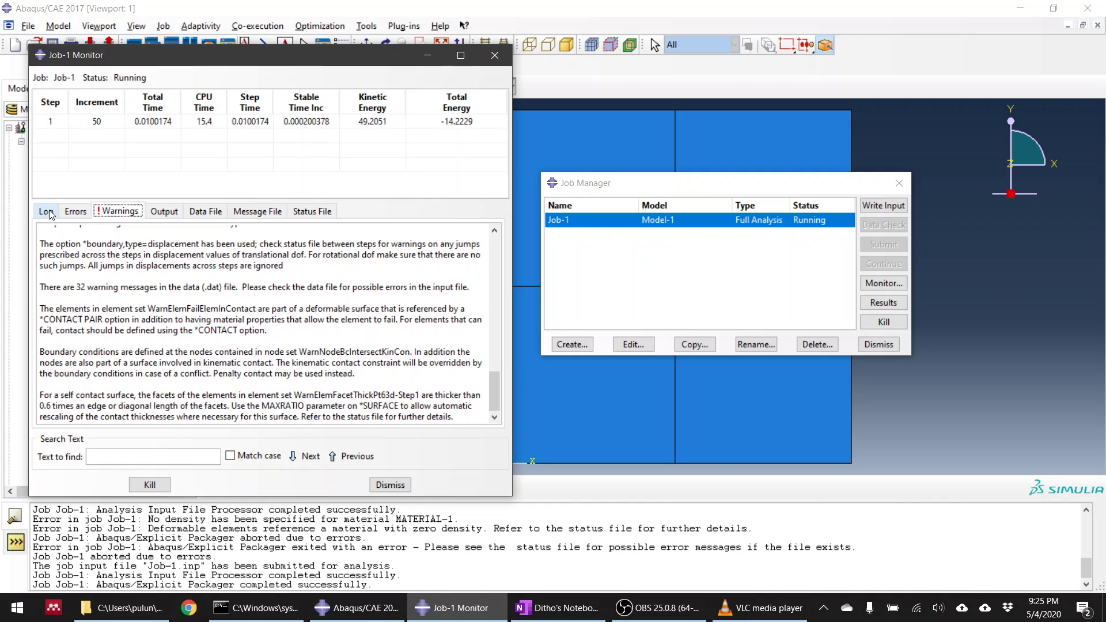
left_click(49, 213)
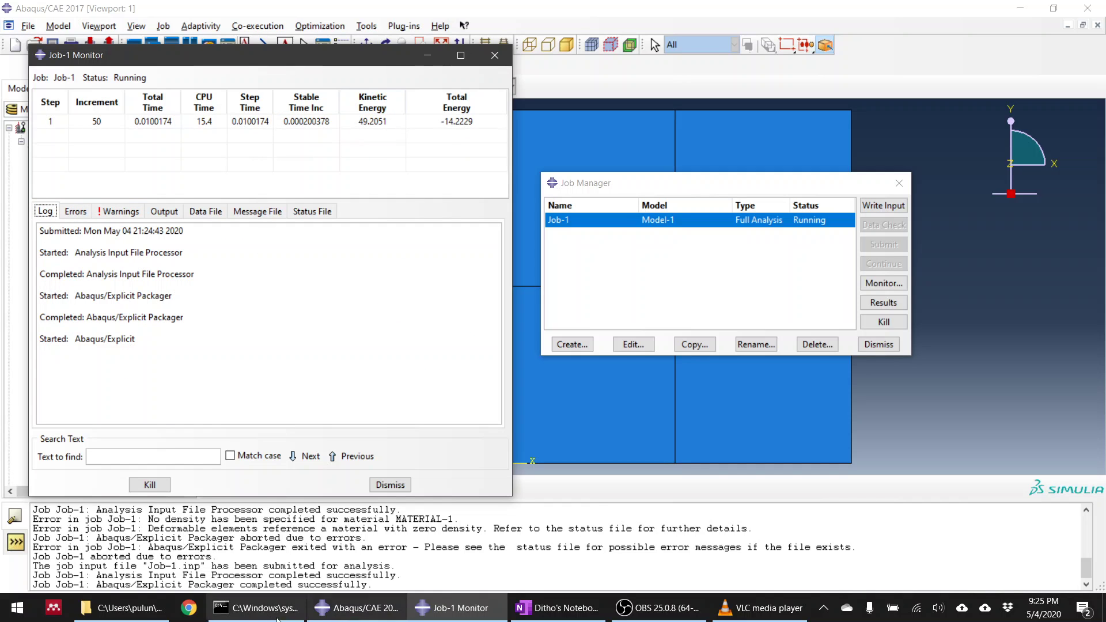
left_click(663, 608)
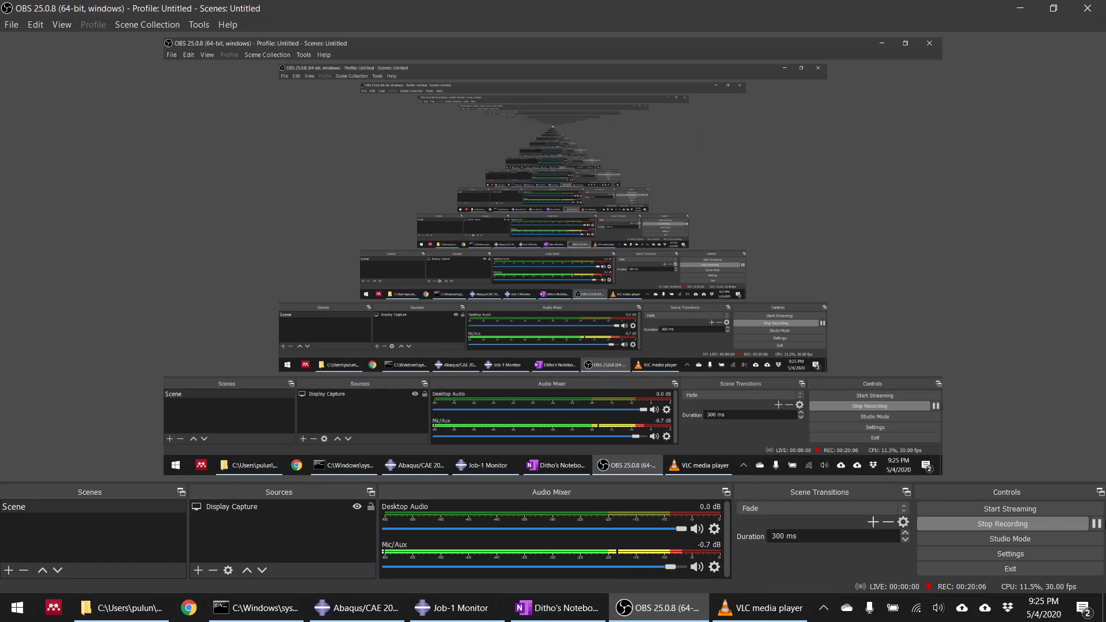
left_click(1020, 8)
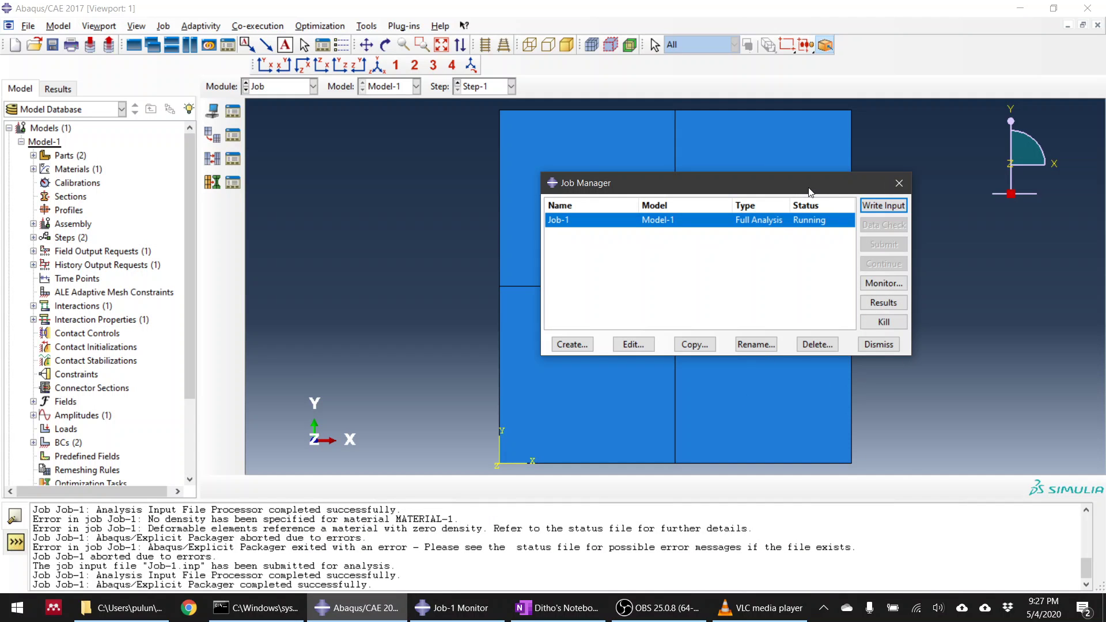
Check Job-1's progress in its monitor and plot its S, Mises results as contours on the deformed shape
left_click_drag(809, 190, 756, 179)
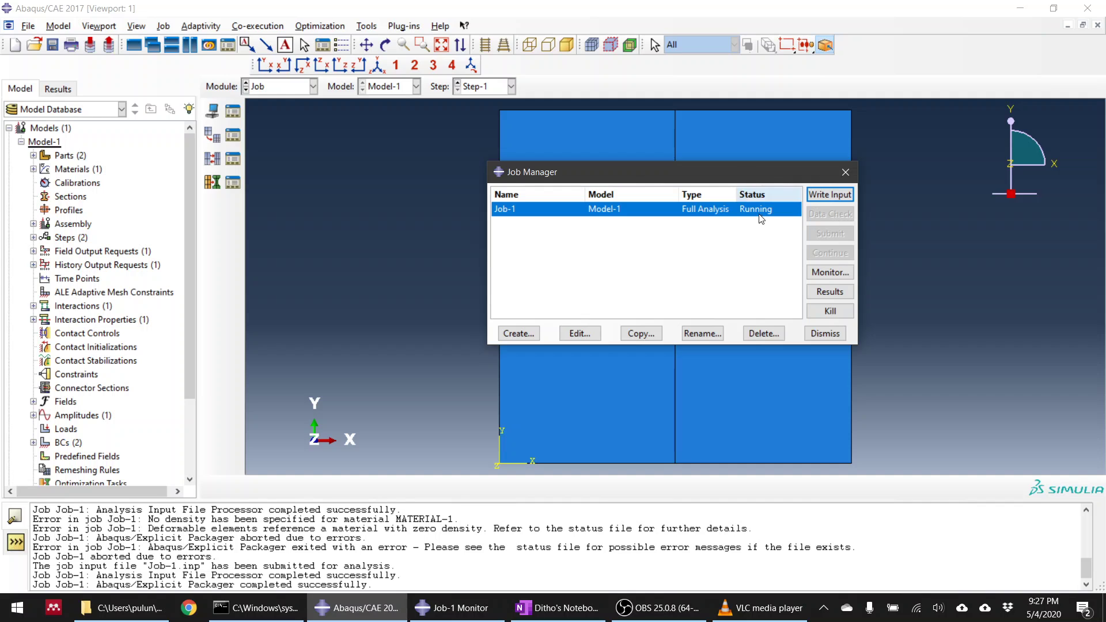
left_click(830, 272)
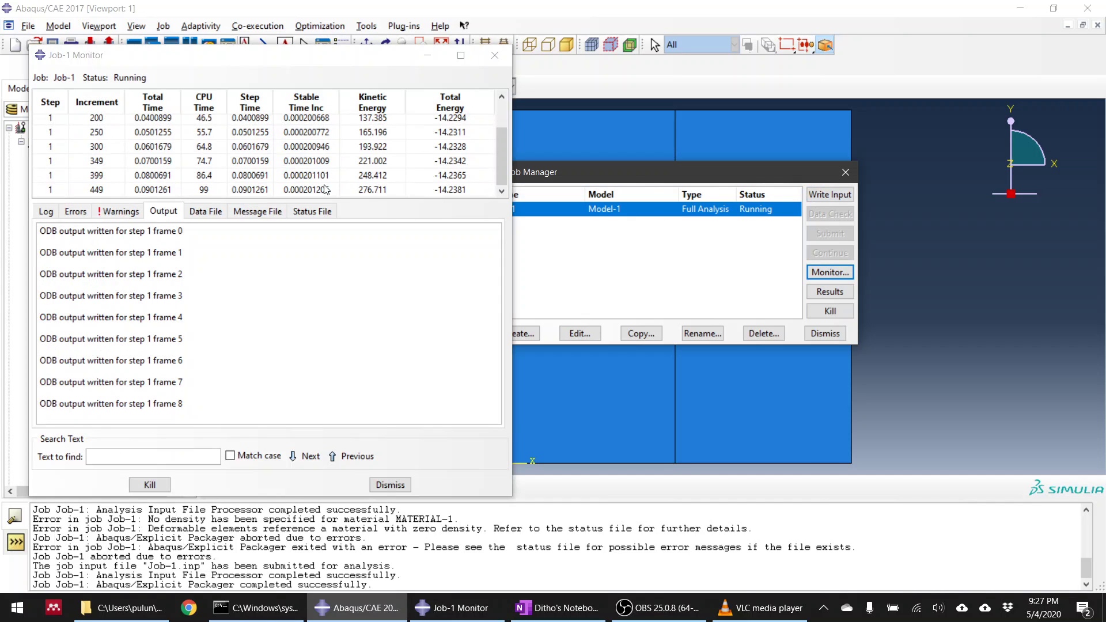
left_click(831, 292)
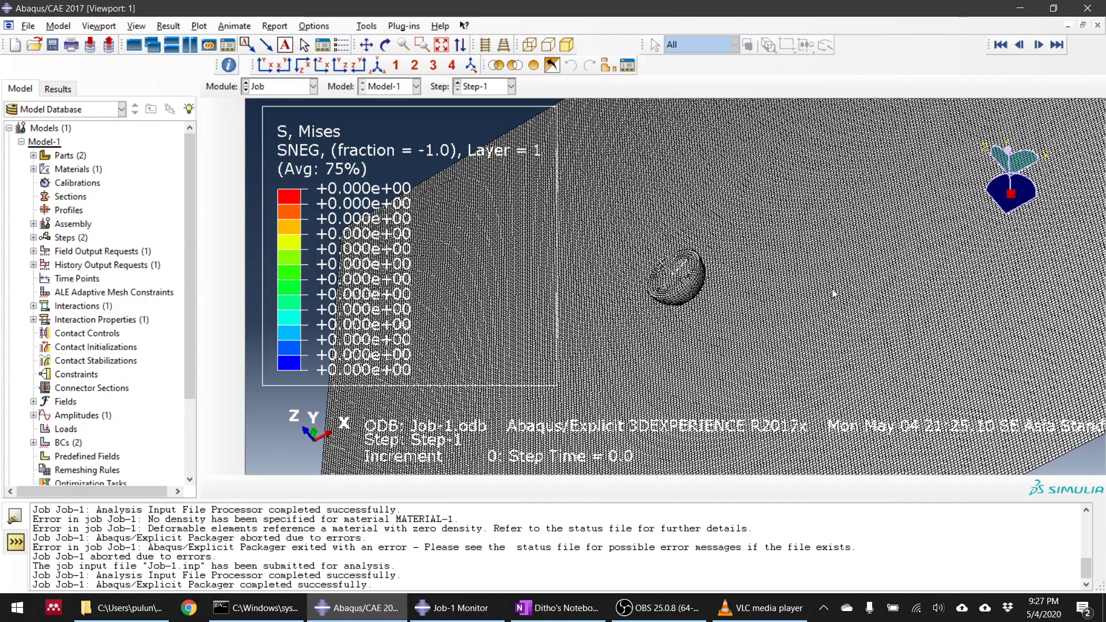
left_click(208, 160)
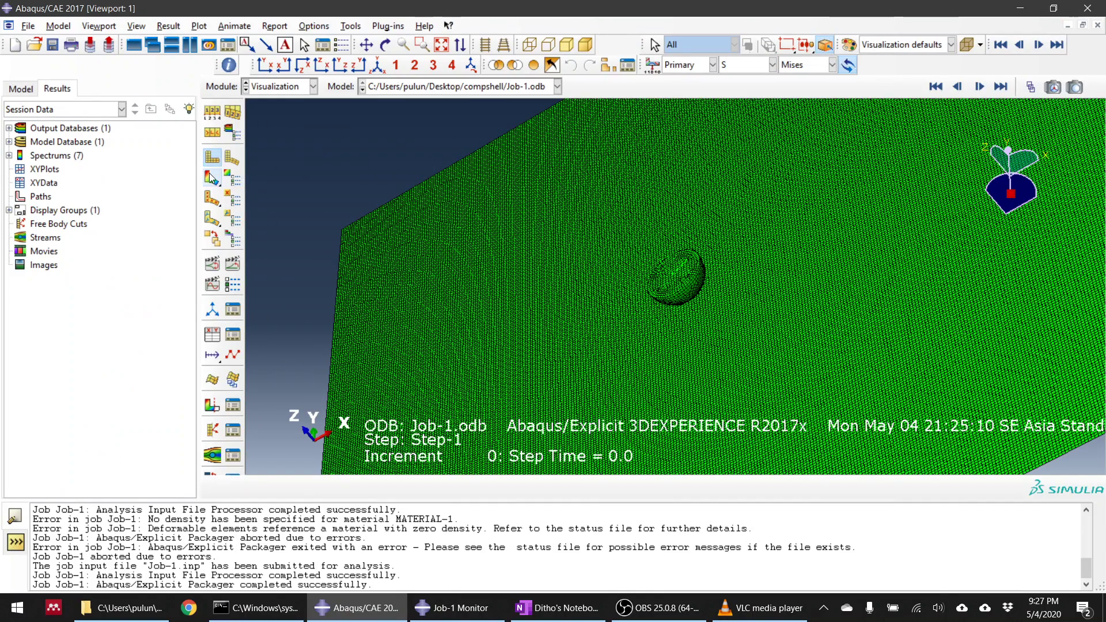
left_click(212, 179)
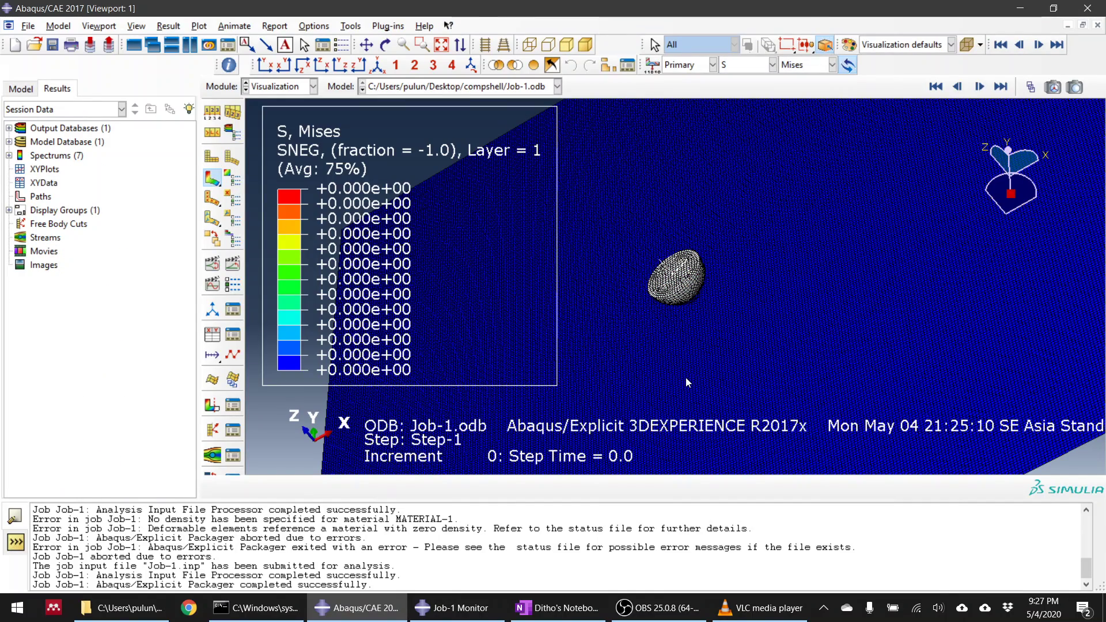
Animate the time history of the stress contours, pause it and return to the first frame
left_click(233, 264)
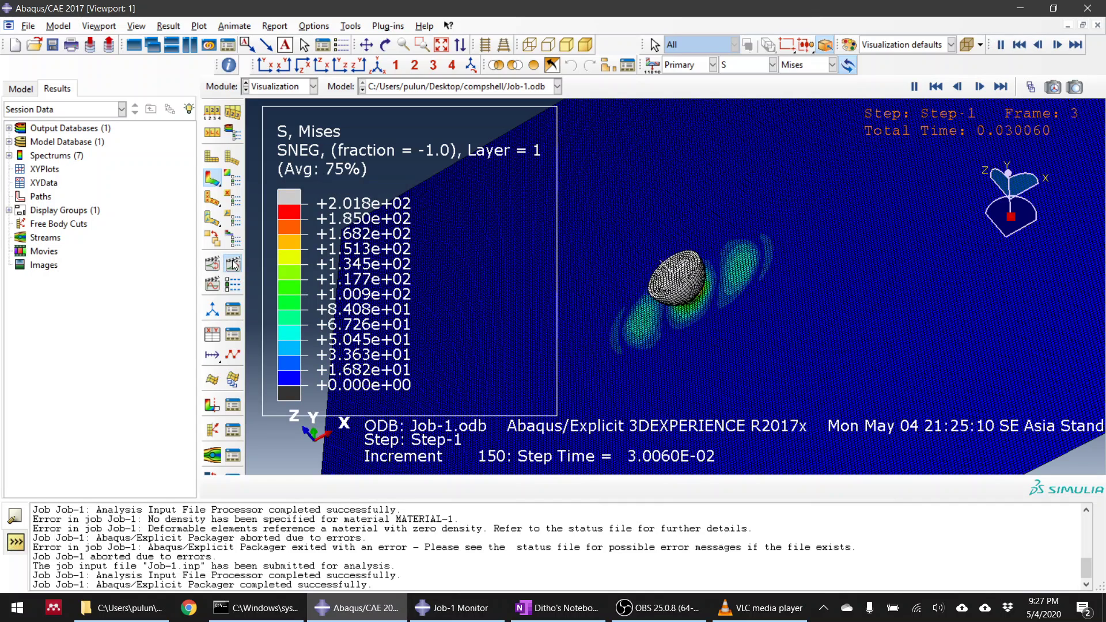
left_click(915, 86)
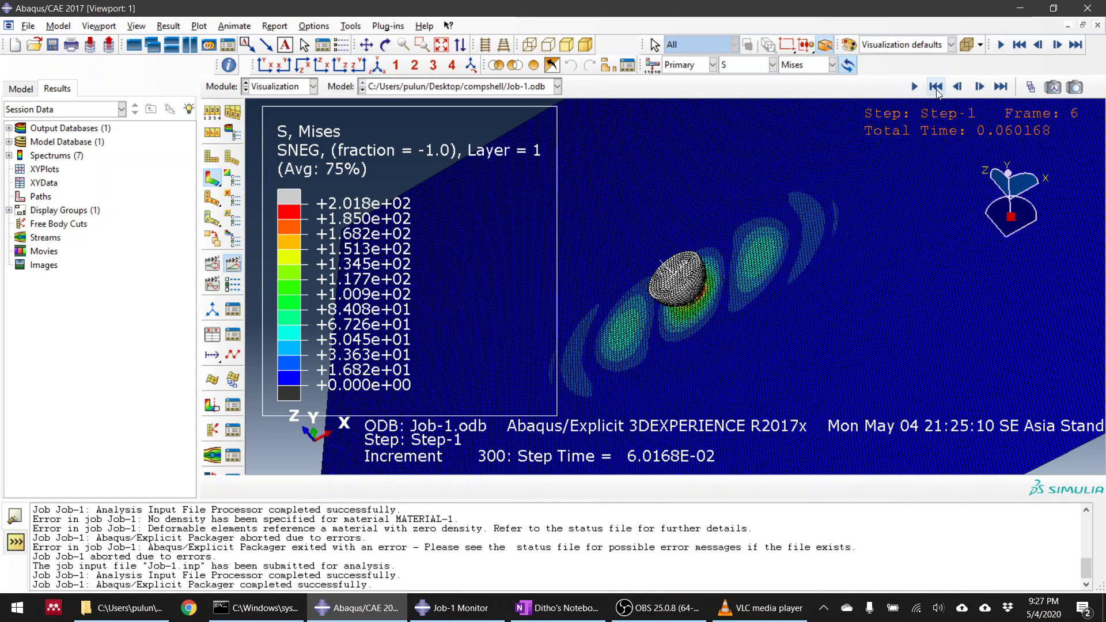
left_click(937, 88)
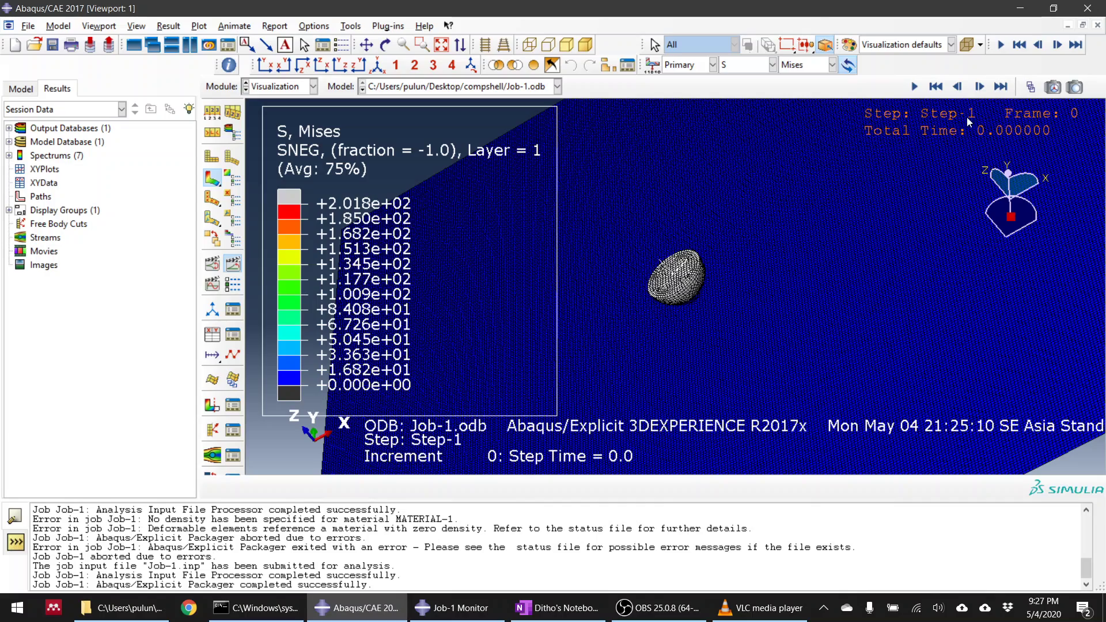
Inspect the contact between impactor and plate up close, stepping two frames forward and back to frame 0
left_click_drag(787, 348, 673, 232, "ctrl+alt")
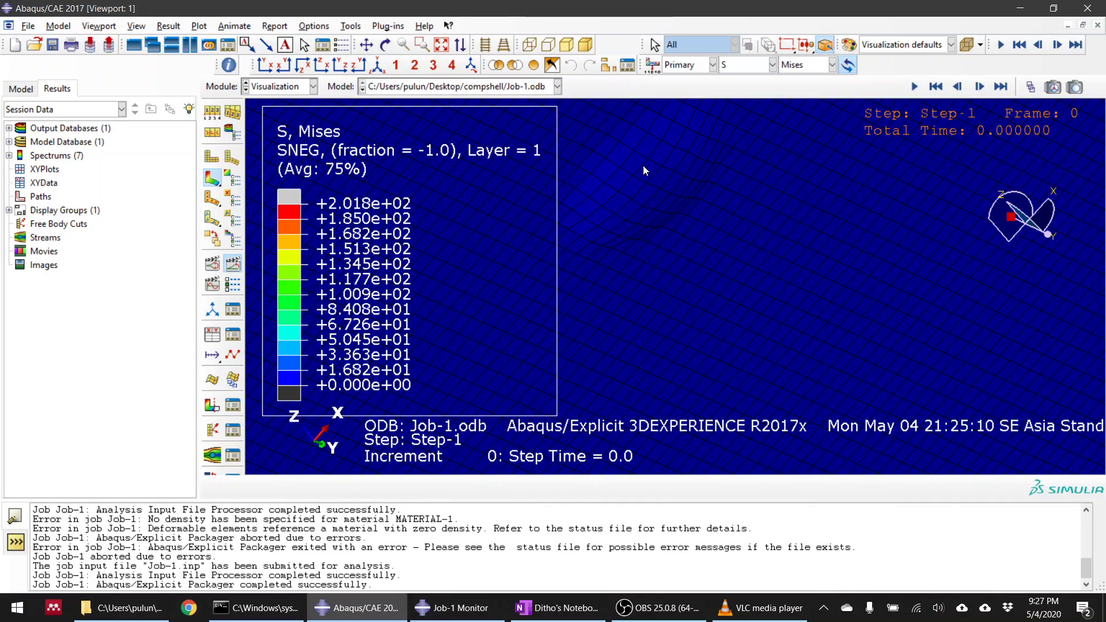
left_click_drag(640, 162, 711, 286, "ctrl+alt")
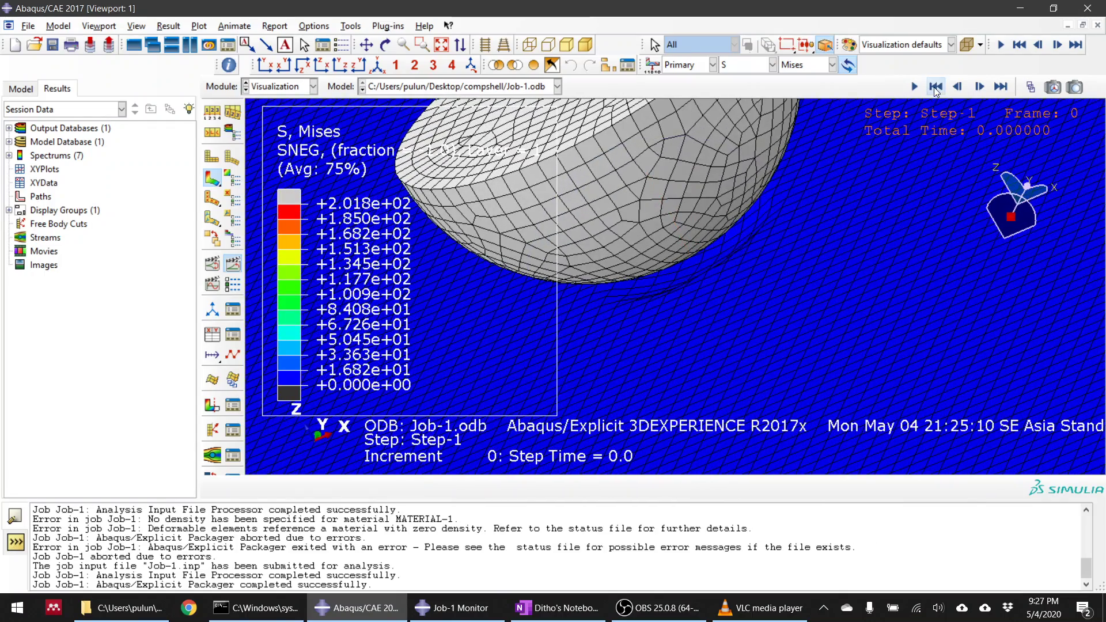
left_click(978, 87)
left_click(978, 87)
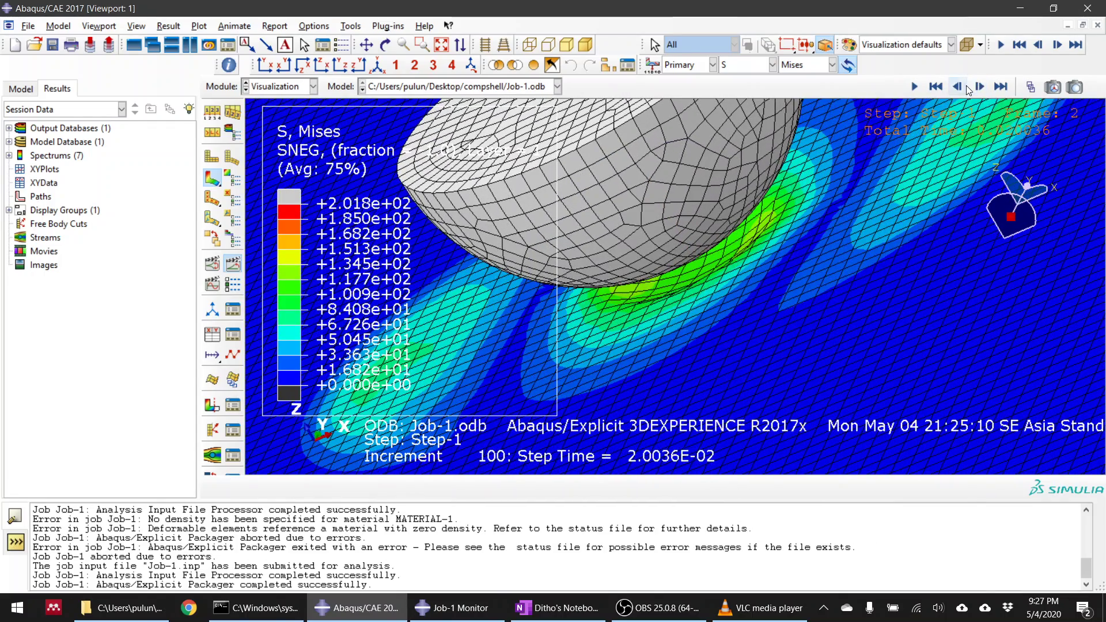
left_click(966, 86)
left_click(965, 87)
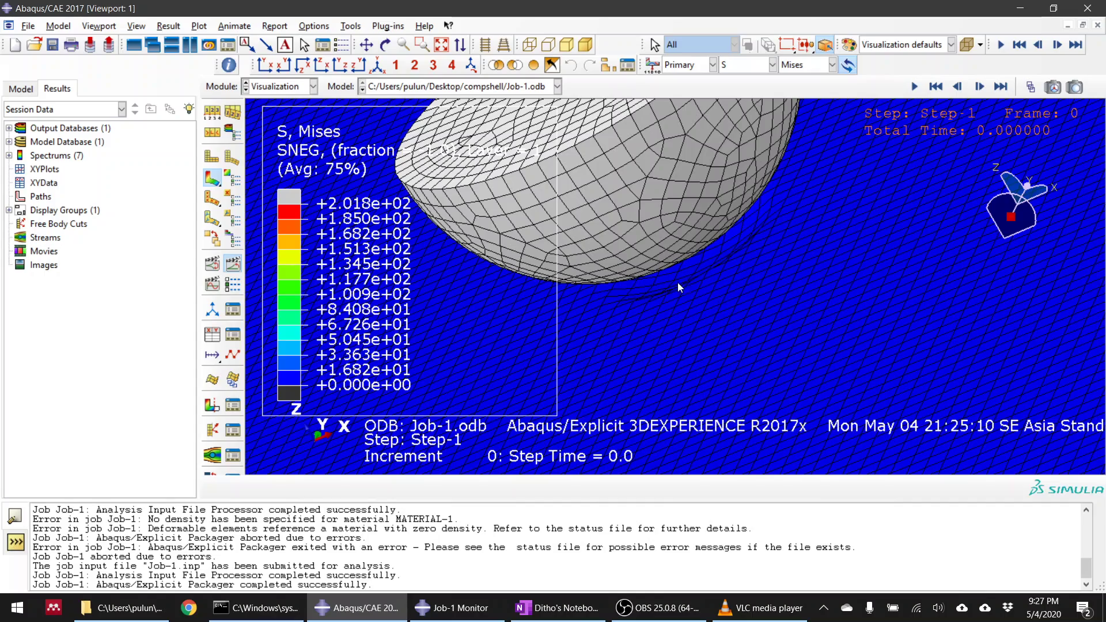
left_click_drag(667, 182, 694, 315, "ctrl+alt")
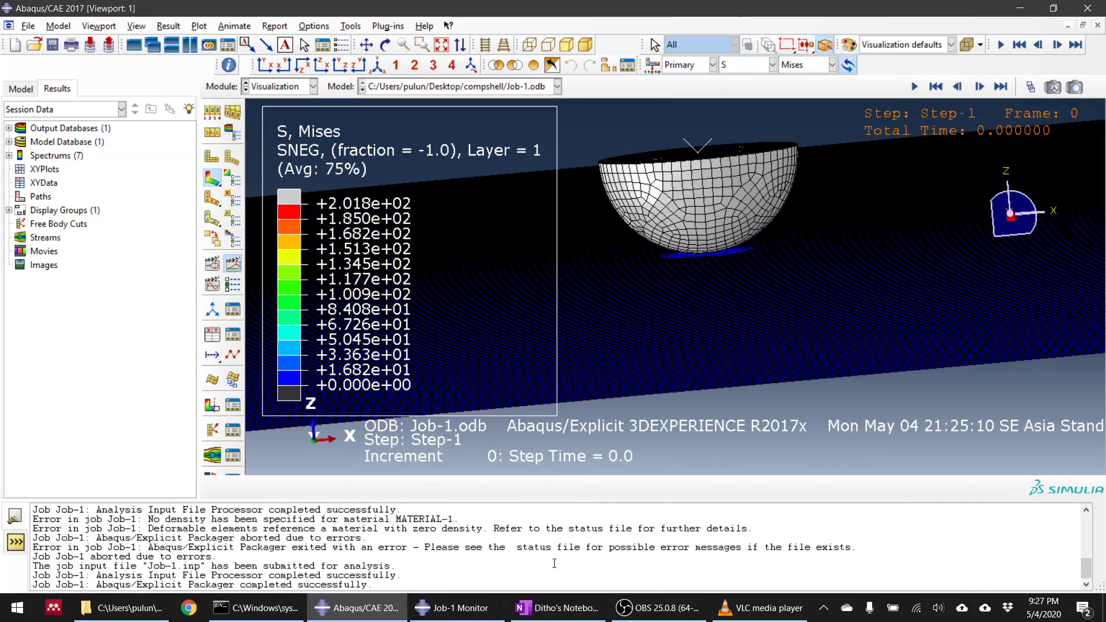
Switch to OneNote and sketch the plate as a long line with the impactor's curved face touching it on an empty area
left_click(557, 608)
scroll(776, 296, "down", 10)
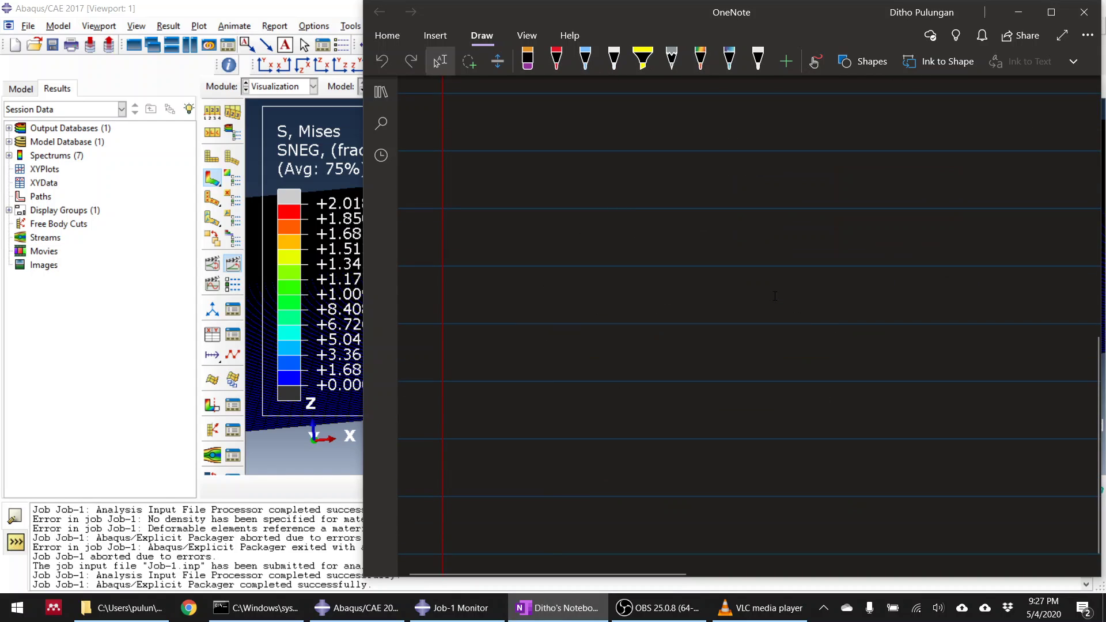
key("alt+d")
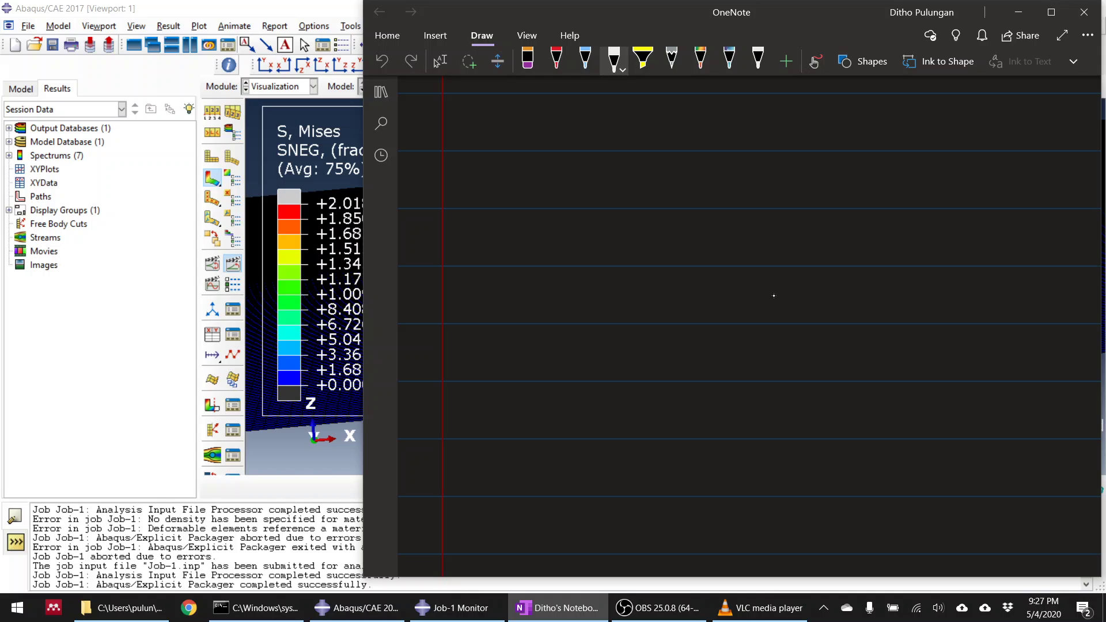
left_click_drag(780, 167, 731, 484)
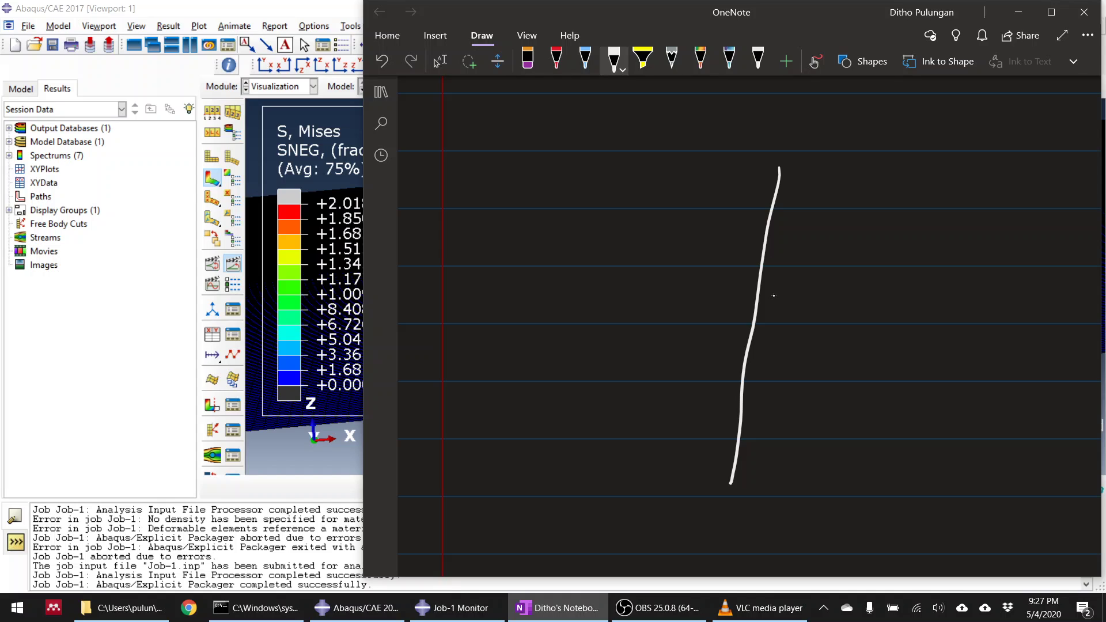
mouse_move(704, 277)
left_mouse_down()
mouse_move(744, 294)
mouse_move(754, 322)
mouse_move(721, 353)
mouse_move(690, 360)
left_mouse_up()
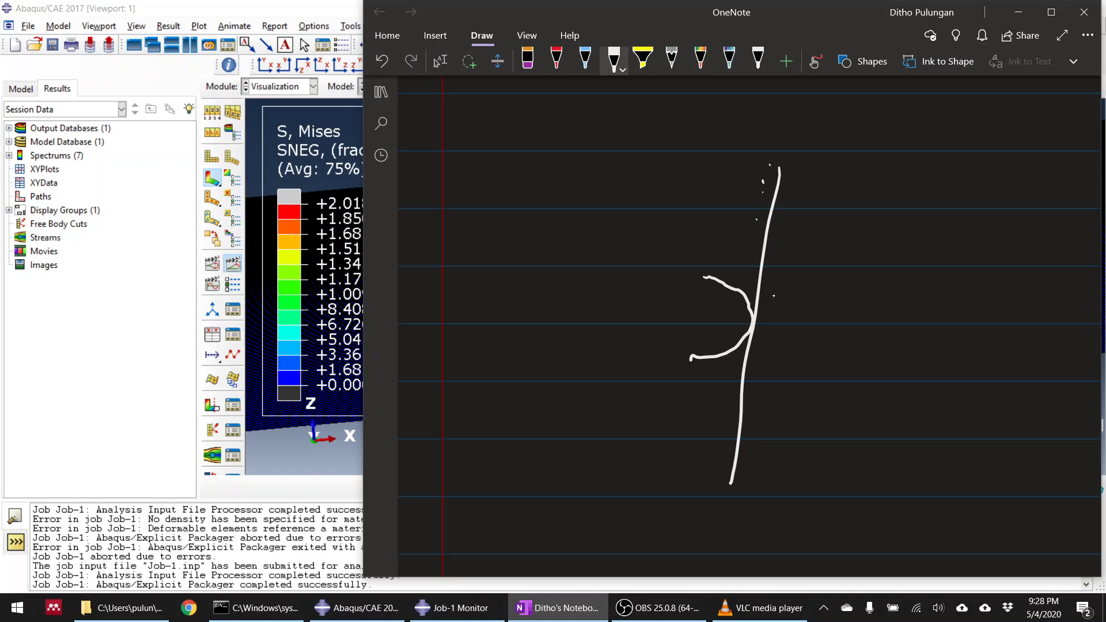
Note "2 mm" beside the sketch, draw dashed thickness lines on both sides of the plate line and mark "1M" below
left_click_drag(912, 117, 925, 138)
mouse_move(952, 122)
left_mouse_down()
mouse_move(954, 136)
mouse_move(1001, 132)
left_mouse_up()
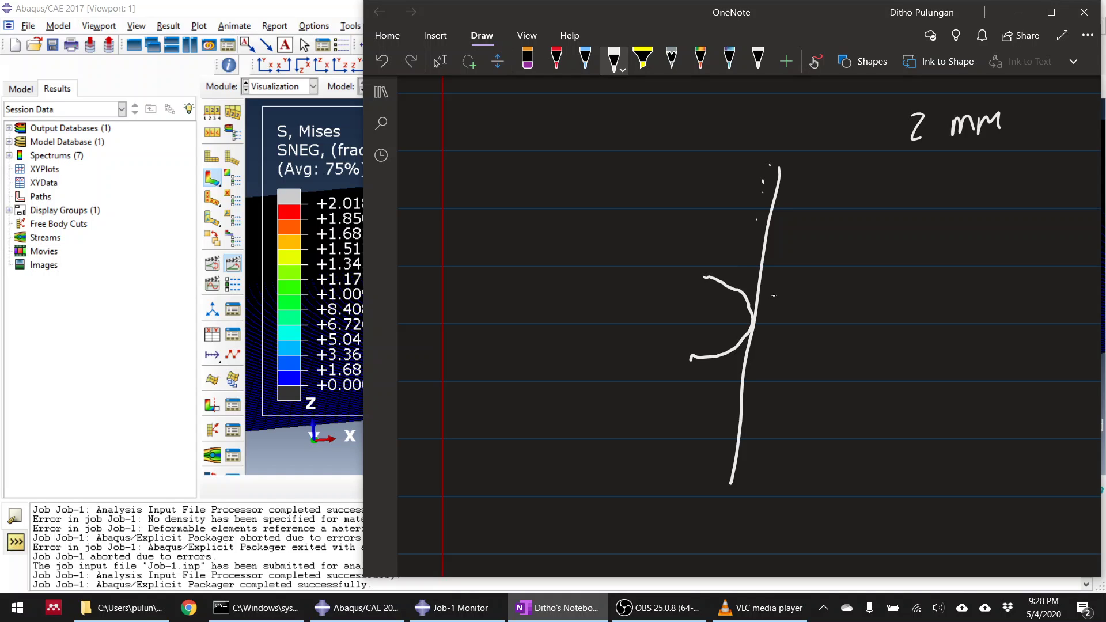
left_click_drag(767, 167, 769, 176)
left_click_drag(762, 192, 762, 196)
left_click_drag(759, 199, 759, 207)
left_click_drag(730, 355, 731, 361)
left_click_drag(725, 386, 720, 415)
left_click_drag(719, 431, 721, 461)
mouse_move(707, 496)
left_mouse_down()
mouse_move(709, 517)
mouse_move(729, 496)
mouse_move(716, 533)
left_mouse_up()
left_click_drag(800, 169, 798, 207)
left_click_drag(797, 217, 796, 225)
left_click_drag(782, 259, 771, 298)
left_click_drag(771, 326, 770, 341)
left_click_drag(764, 362, 764, 369)
left_click_drag(750, 489, 750, 492)
mouse_move(748, 501)
left_mouse_down()
mouse_move(736, 546)
mouse_move(767, 544)
left_mouse_up()
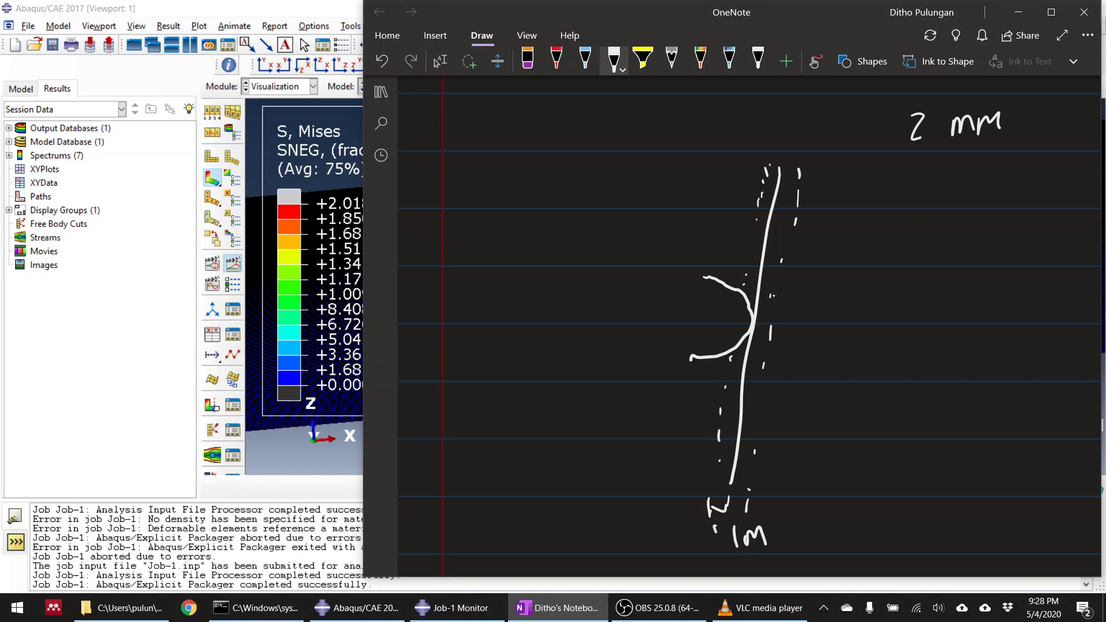
Close the impactor outline with a straight back edge and draw a curved bulge on the plate line's opposite side
mouse_move(709, 280)
left_mouse_down()
mouse_move(694, 279)
mouse_move(686, 370)
left_mouse_up()
mouse_move(760, 297)
left_mouse_down()
mouse_move(769, 321)
mouse_move(749, 360)
left_mouse_up()
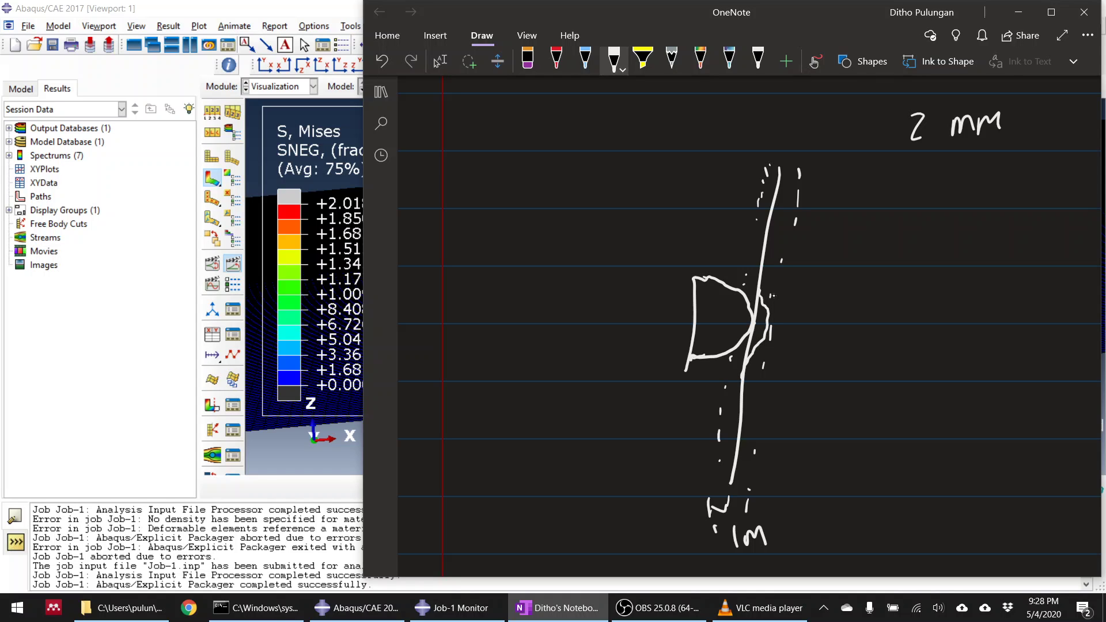
Trace the deformed plate line with its bulge in red pen, mark the contact point and write "0.25" below "2 mm"
left_click(557, 60)
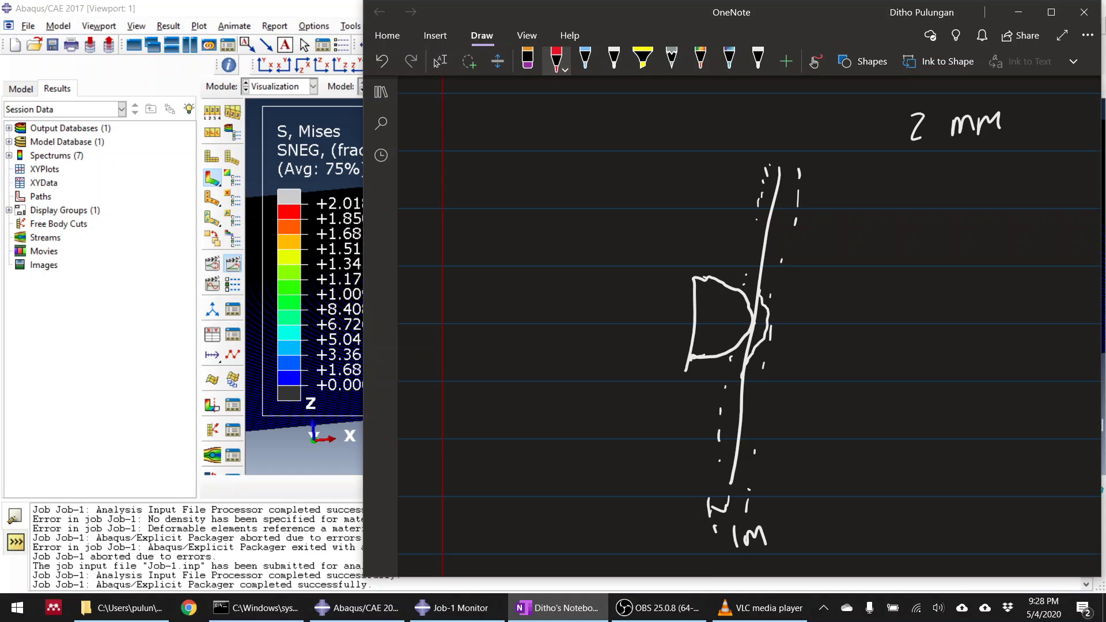
mouse_move(782, 169)
left_mouse_down()
mouse_move(763, 333)
mouse_move(728, 489)
left_mouse_up()
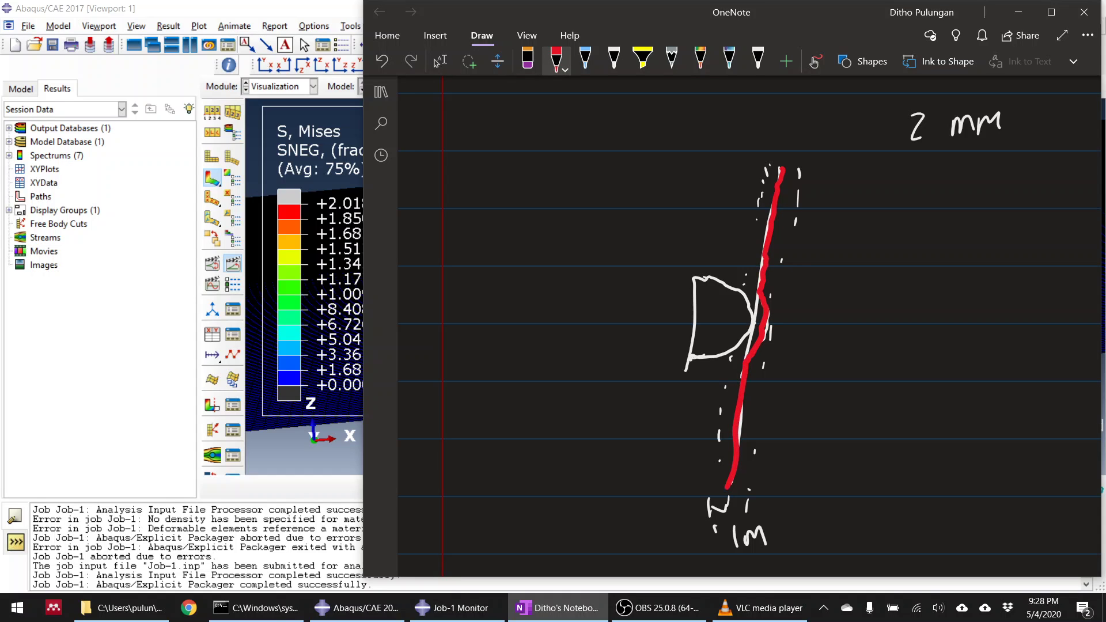
left_click_drag(757, 322, 766, 333)
mouse_move(919, 220)
left_mouse_down()
mouse_move(931, 245)
mouse_move(962, 246)
left_mouse_up()
left_click(930, 246)
mouse_move(976, 213)
left_mouse_down()
mouse_move(986, 250)
mouse_move(1006, 212)
left_mouse_up()
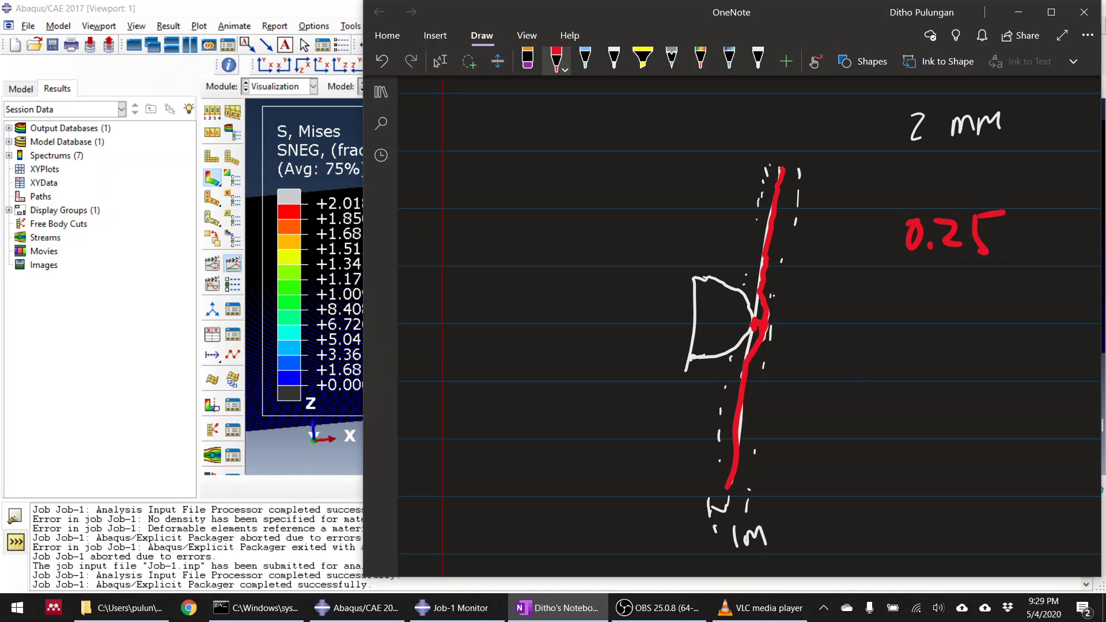
Draw a doubled red horizontal line below "0.25", with a looped vertical mark above and below its end
left_click_drag(840, 377, 859, 375)
left_click_drag(930, 383, 1031, 379)
mouse_move(1021, 302)
left_mouse_down()
mouse_move(1010, 317)
mouse_move(1031, 327)
left_mouse_up()
left_click_drag(1020, 314, 1020, 354)
mouse_move(1024, 436)
left_mouse_down()
mouse_move(1043, 444)
mouse_move(1023, 491)
left_mouse_up()
left_click_drag(830, 385, 851, 380)
left_click_drag(861, 382, 1016, 374)
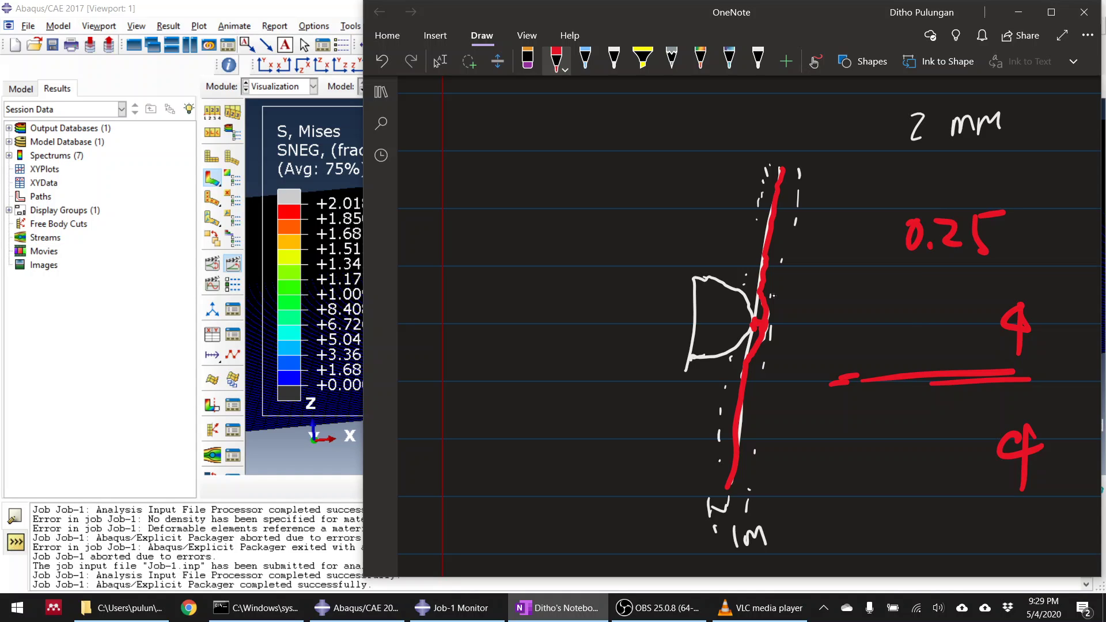
Write "1 mm" in red both above and below the horizontal line, retrace the plate's bulge and stop inking
left_click_drag(892, 321, 882, 353)
mouse_move(915, 348)
left_mouse_down()
mouse_move(923, 335)
mouse_move(949, 349)
left_mouse_up()
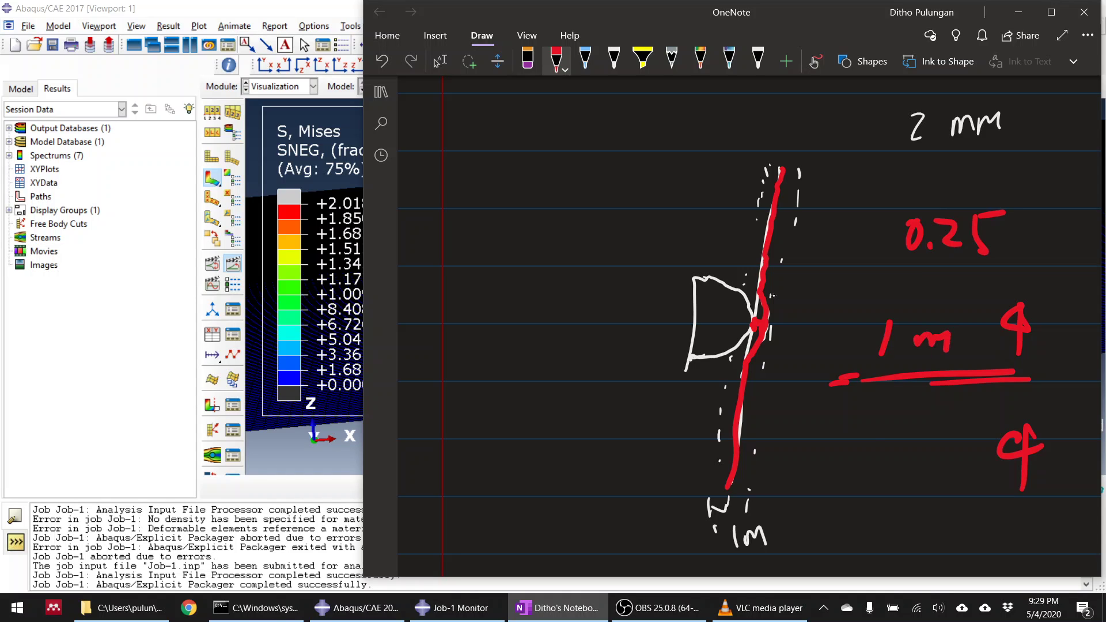
mouse_move(874, 426)
left_mouse_down()
mouse_move(856, 471)
mouse_move(910, 447)
mouse_move(920, 464)
mouse_move(945, 466)
left_mouse_up()
mouse_move(958, 353)
left_mouse_down()
mouse_move(962, 339)
mouse_move(985, 349)
left_mouse_up()
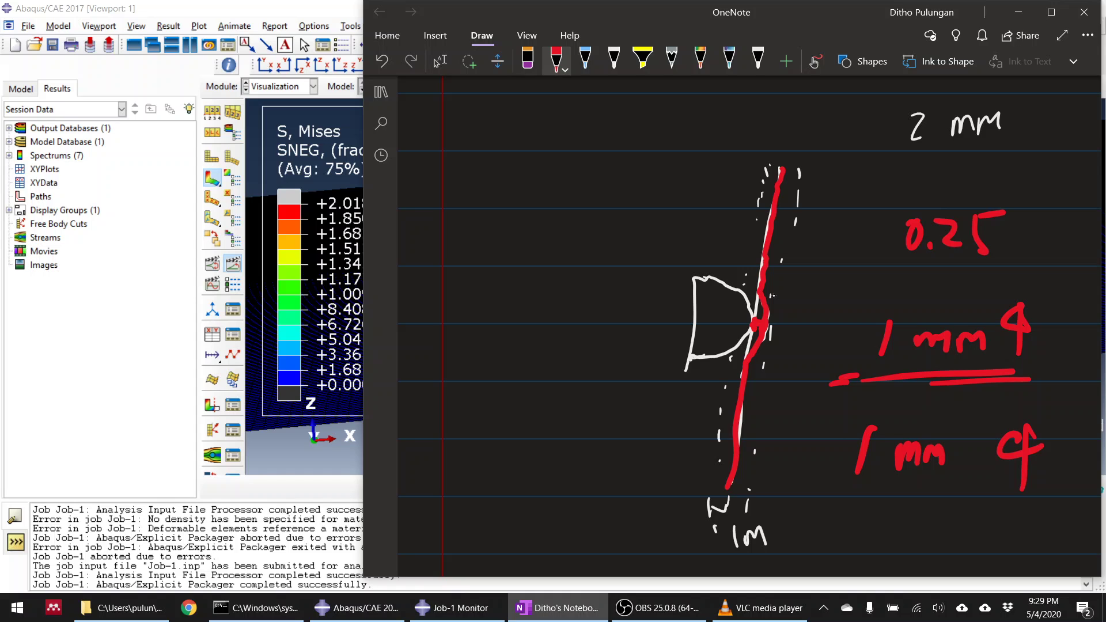
left_click_drag(770, 312, 765, 339)
left_click(440, 61)
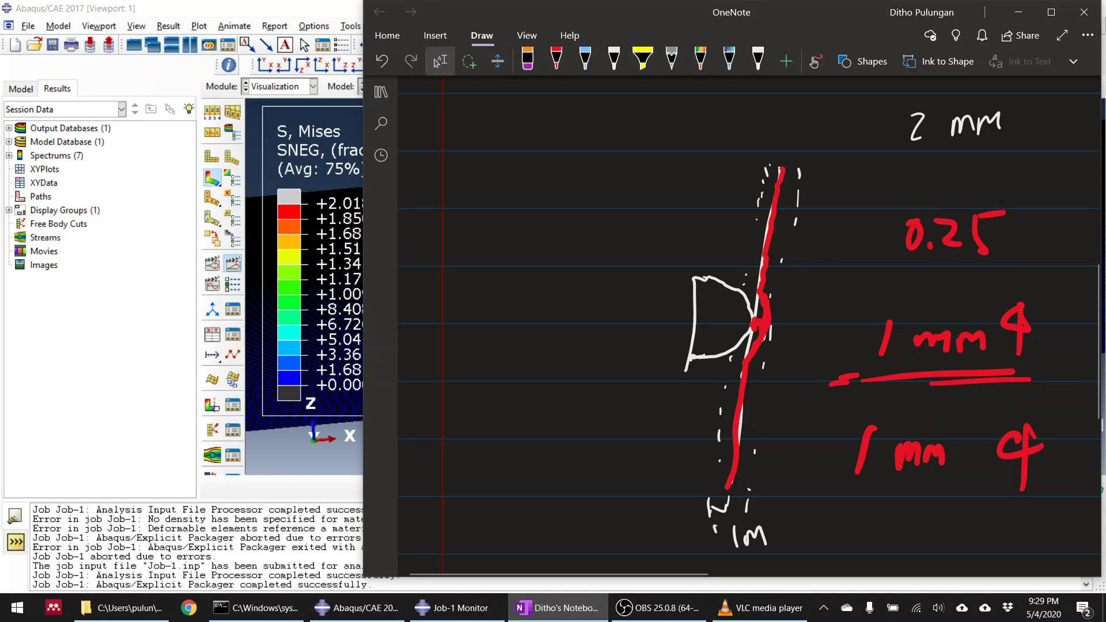
Switch back to Abaqus/CAE and kill the running job Job-1
left_click(317, 160)
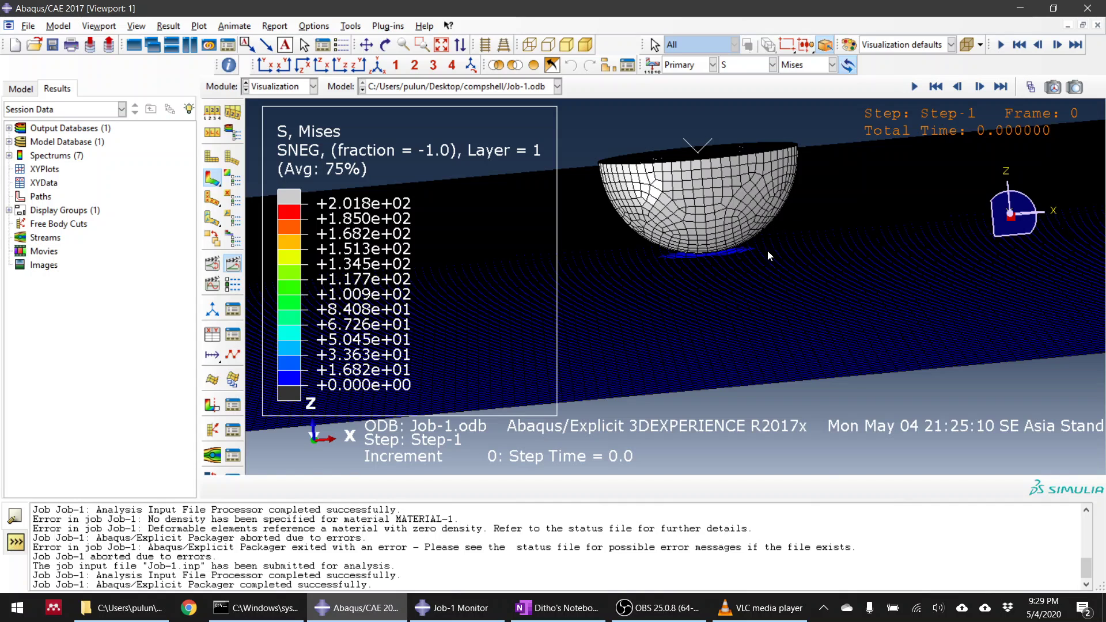
scroll(711, 262, "down", 3)
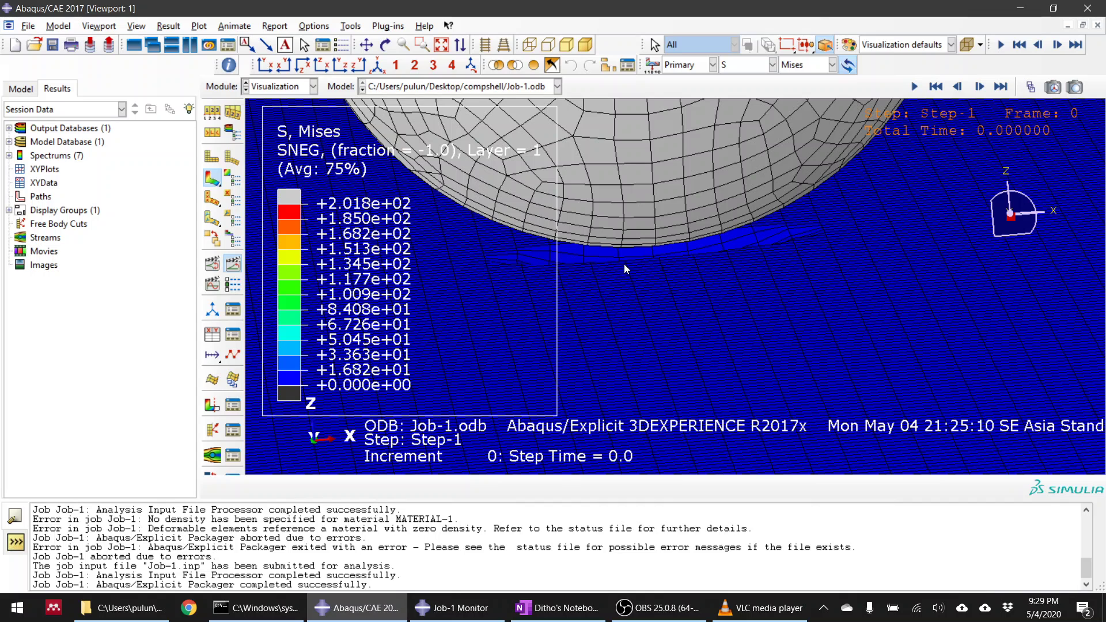
left_click(279, 86)
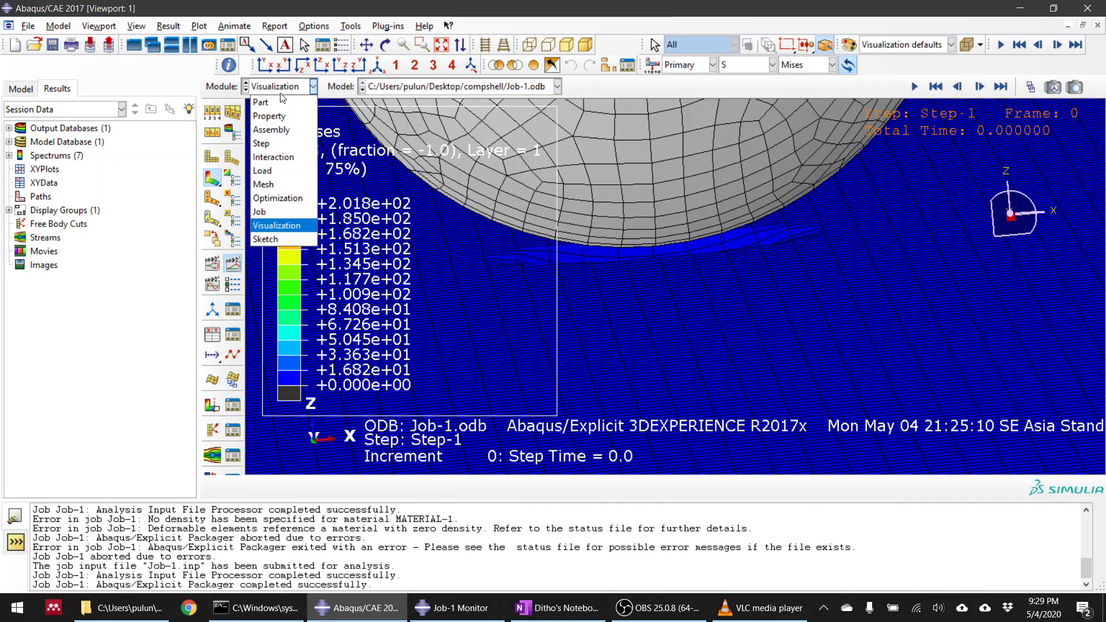
left_click(276, 212)
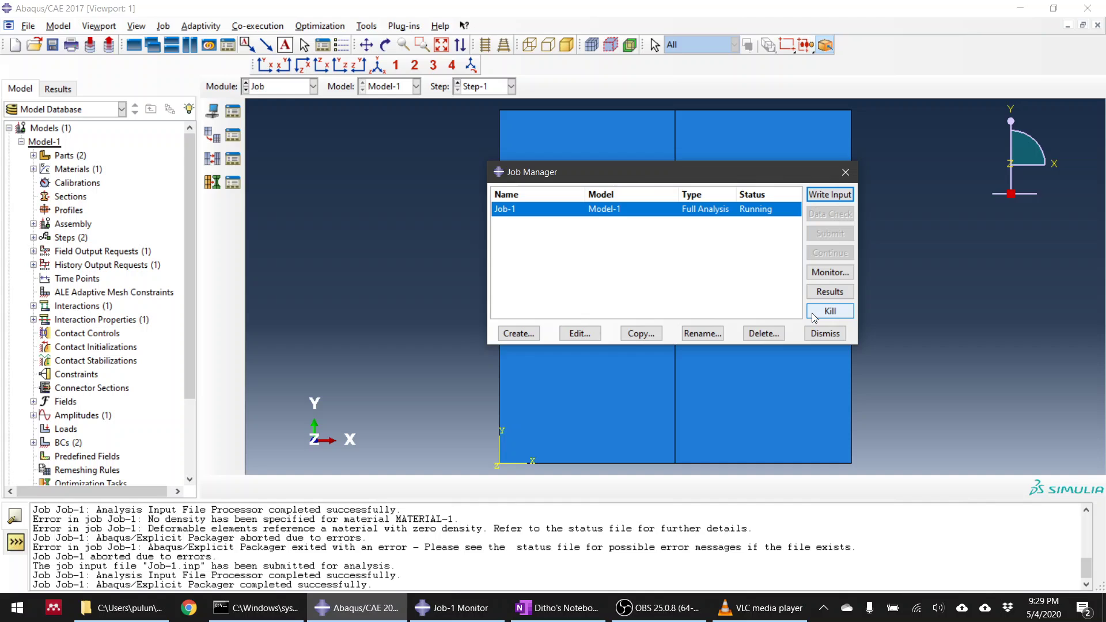
left_click(831, 311)
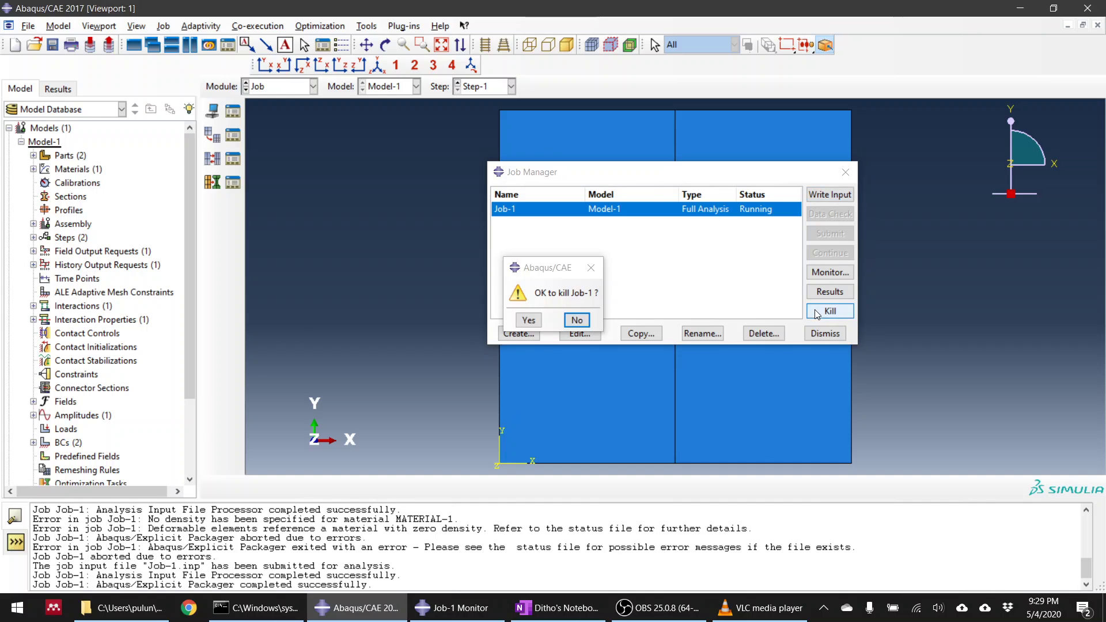
left_click(576, 319)
Translate the hemispherical impactor instance in the assembly away from the plate, from 0.0,0.0,0.0 to 0.0,0.0,1.0
left_click(288, 86)
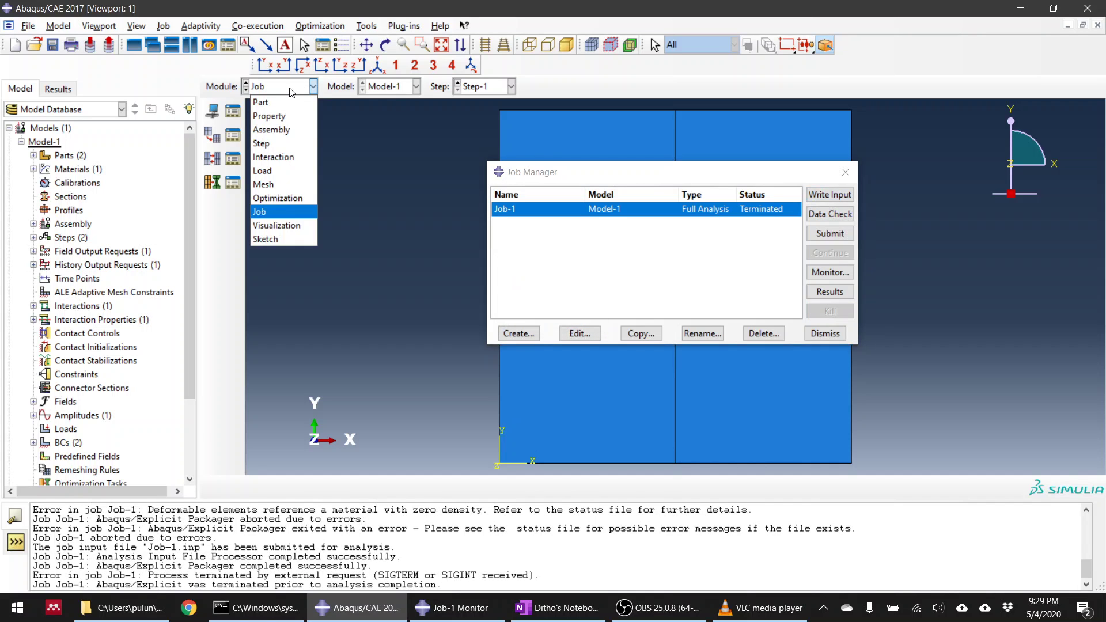
left_click(271, 129)
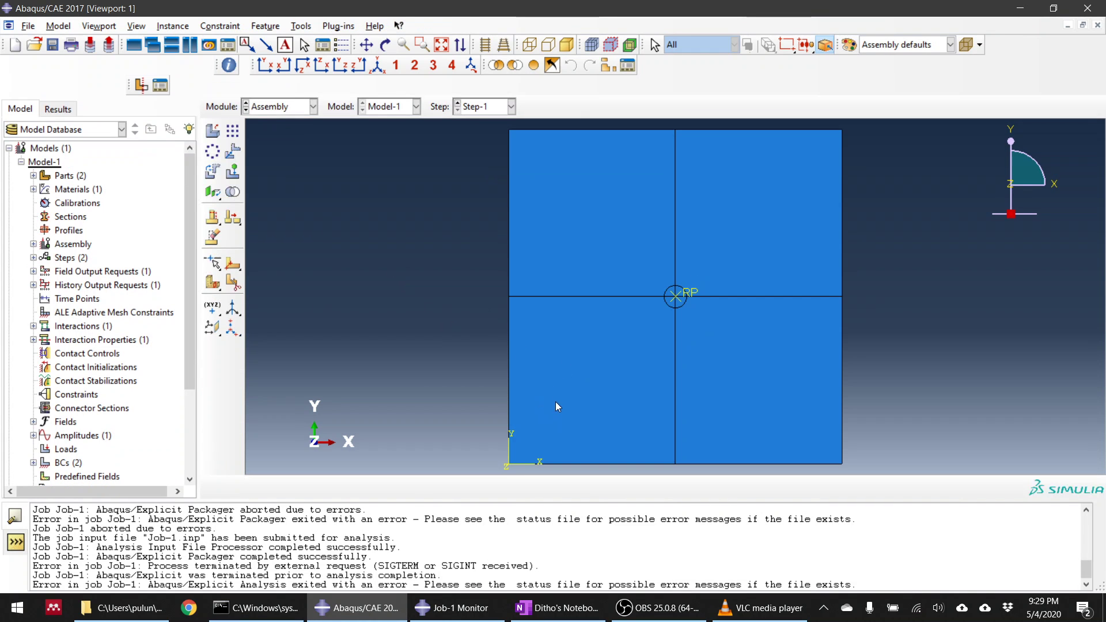
left_click_drag(668, 410, 672, 329, "ctrl+alt")
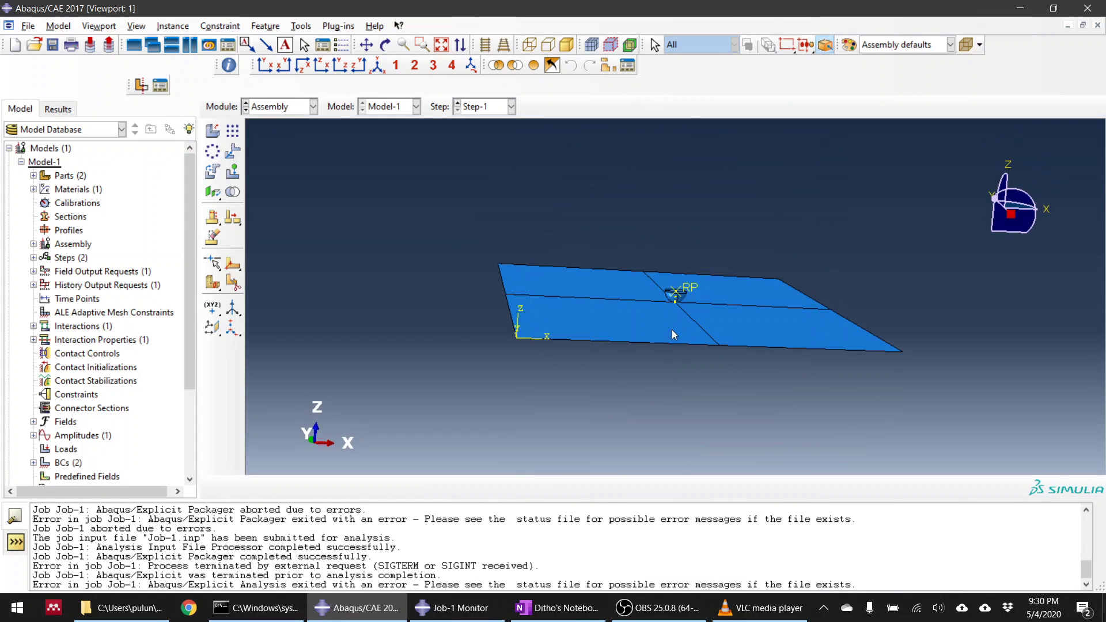
right_click_drag(672, 330, 718, 233, "ctrl+alt")
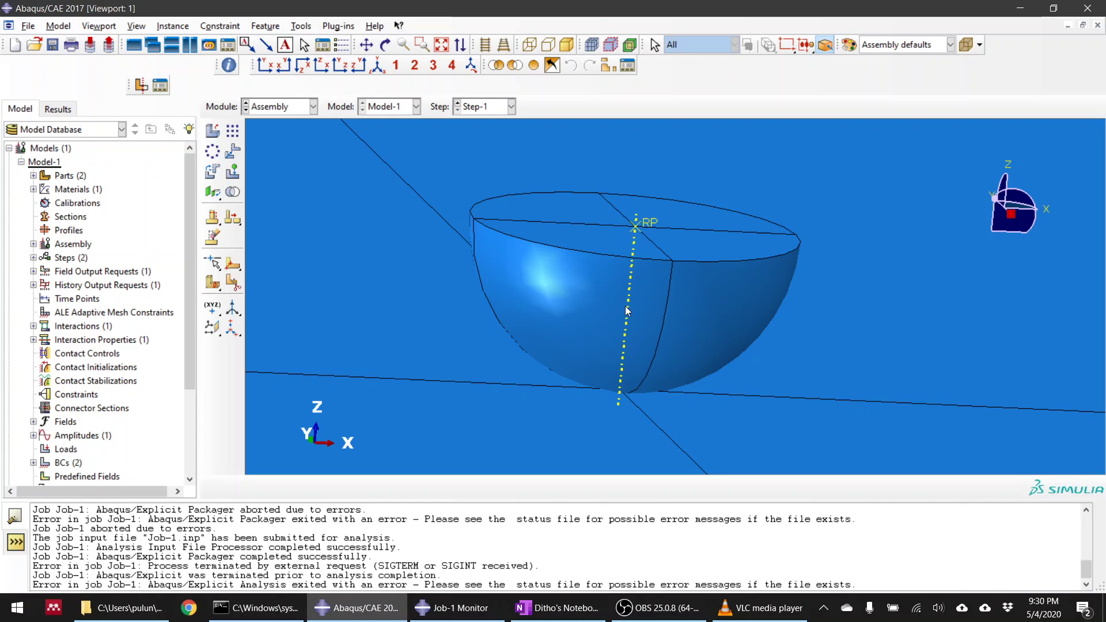
left_click(234, 152)
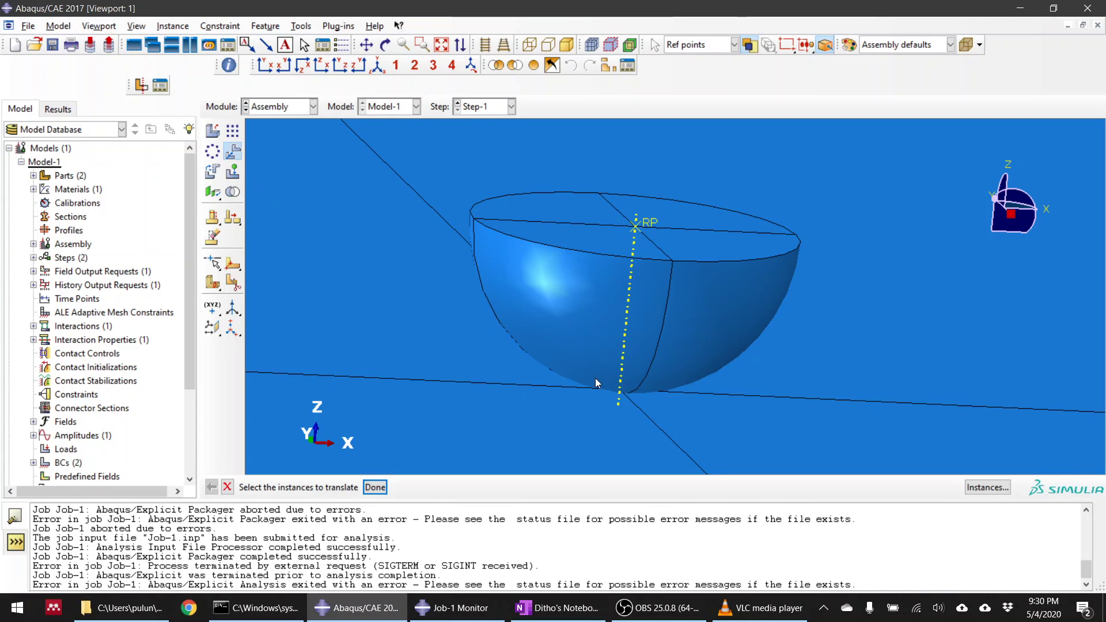
left_click(584, 320)
middle_click(758, 382)
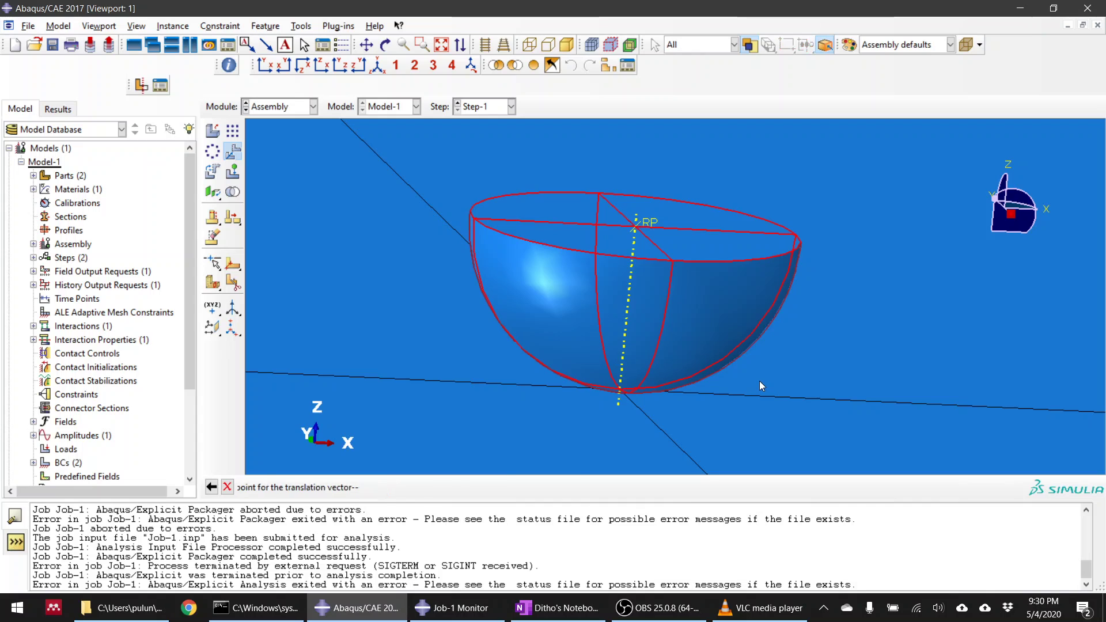
left_click(474, 488)
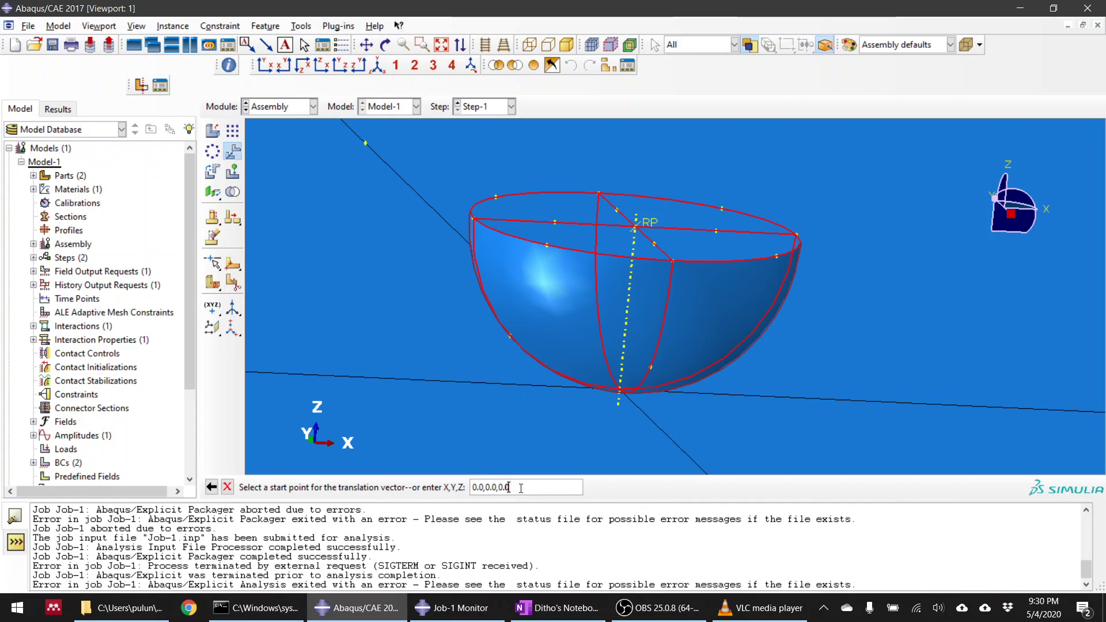
key("Return")
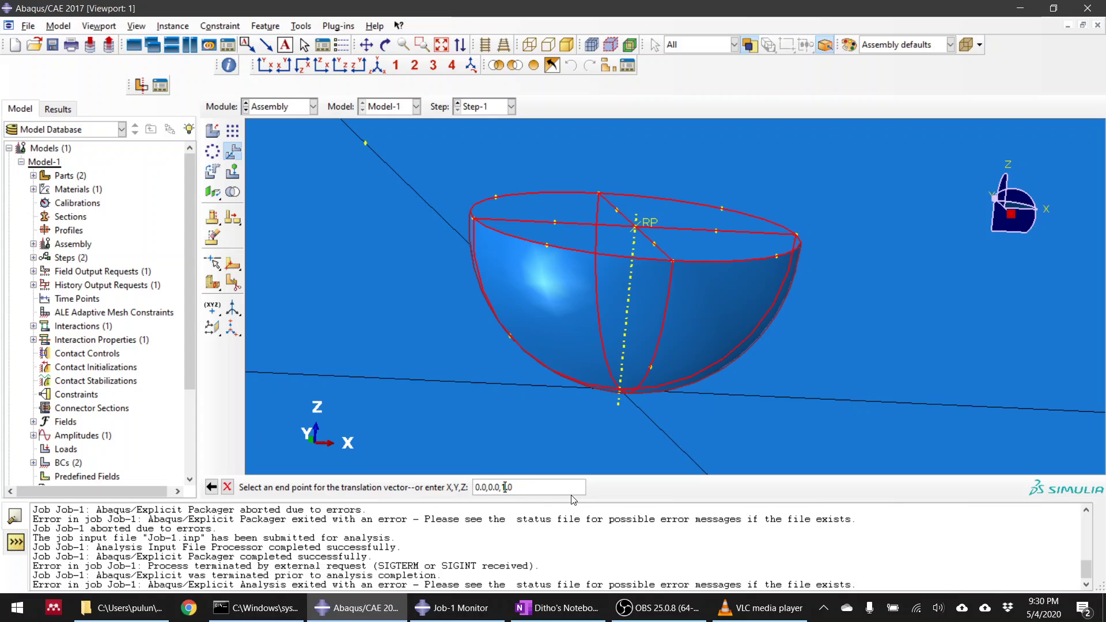
key("Return")
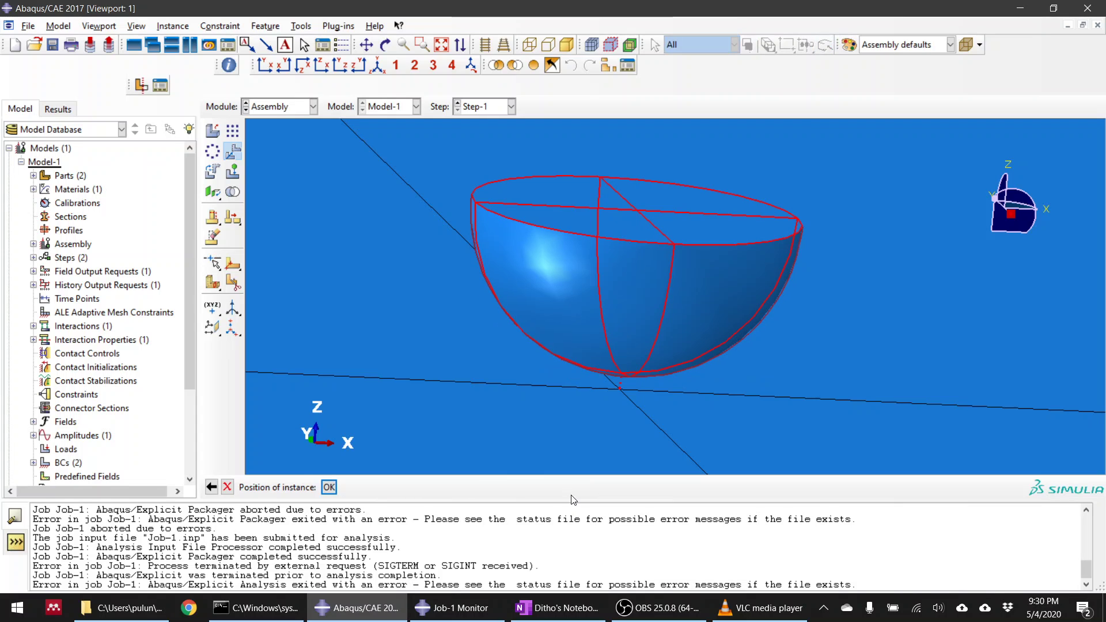
left_click(329, 488)
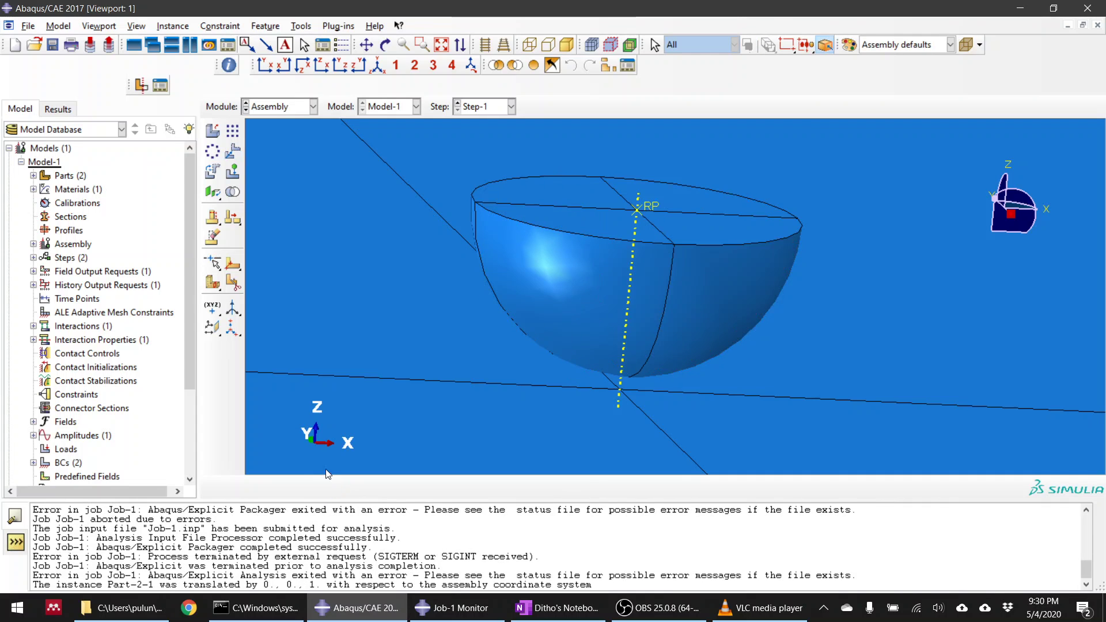
Resubmit Job-1 for analysis, overwriting its existing job files
left_click(298, 110)
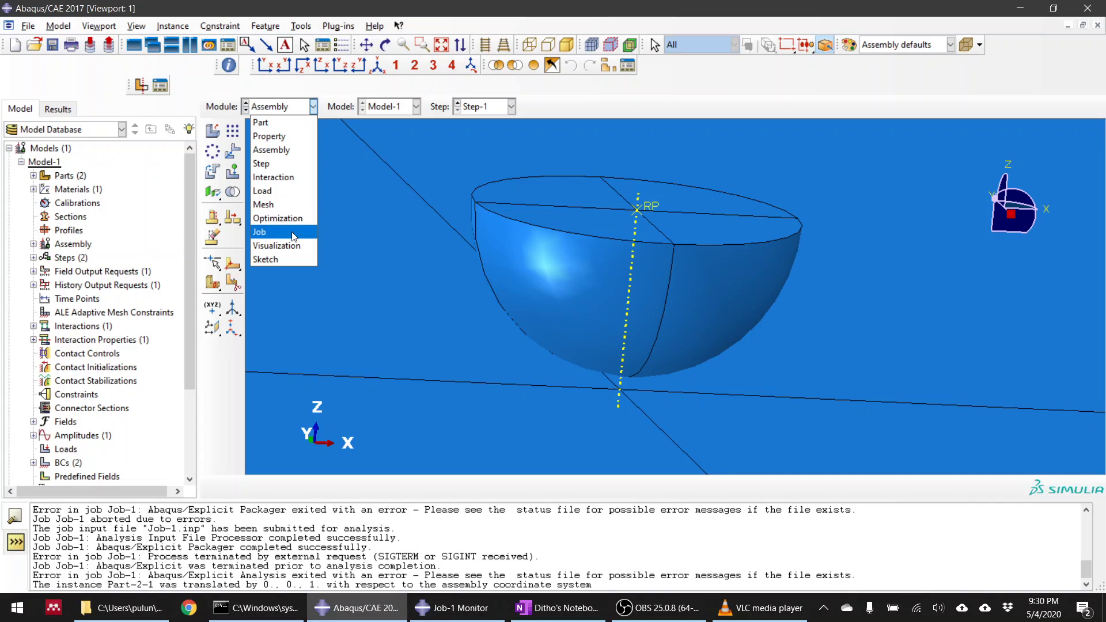
left_click(292, 232)
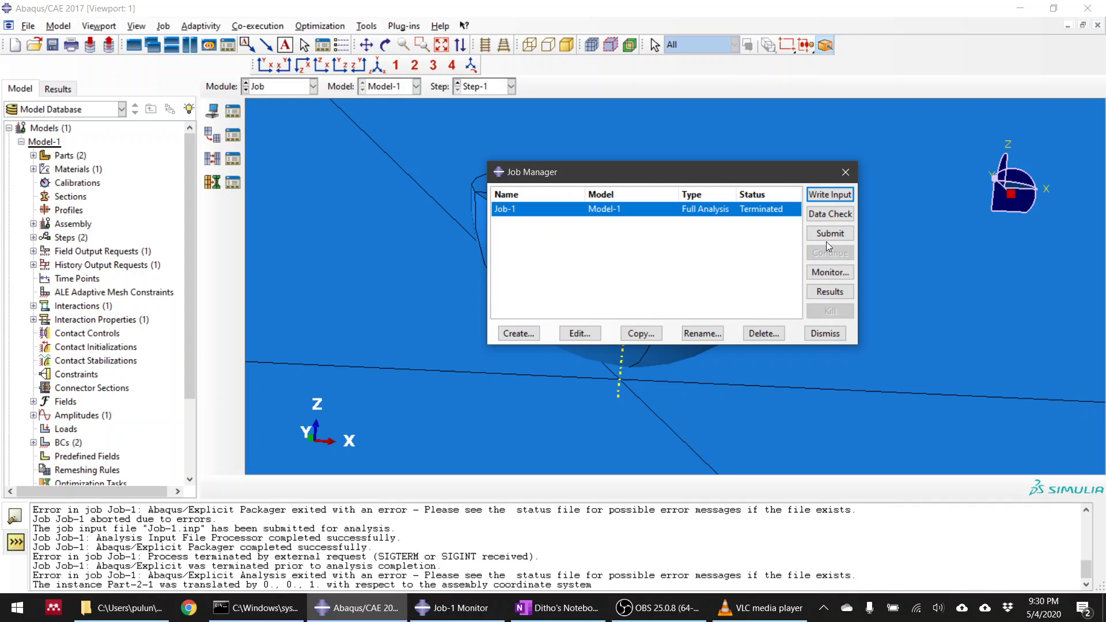
left_click(837, 236)
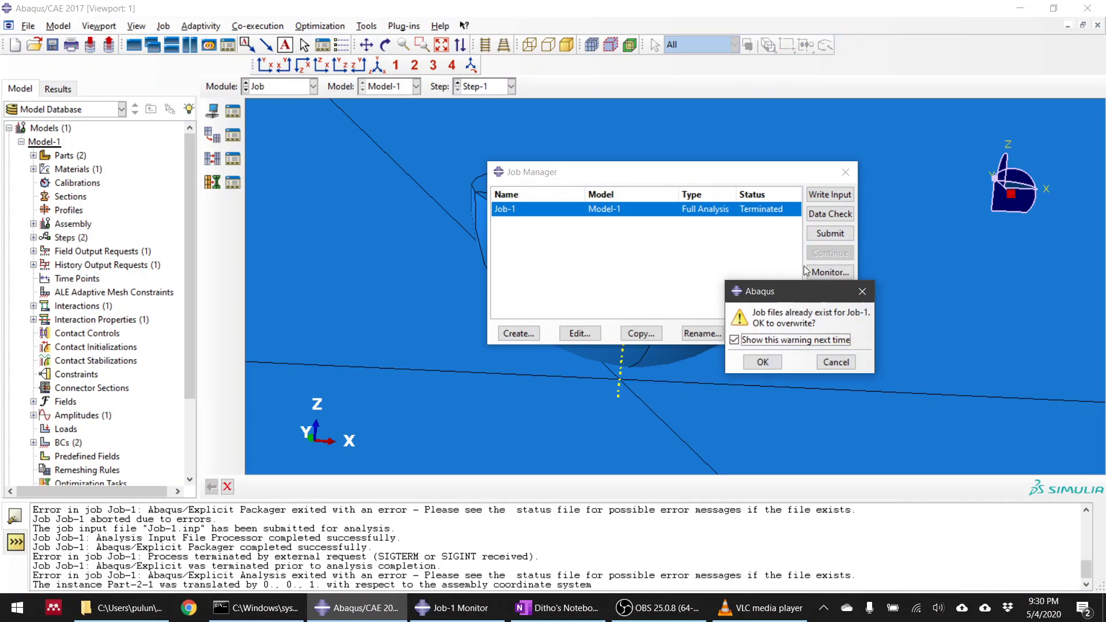
left_click(763, 363)
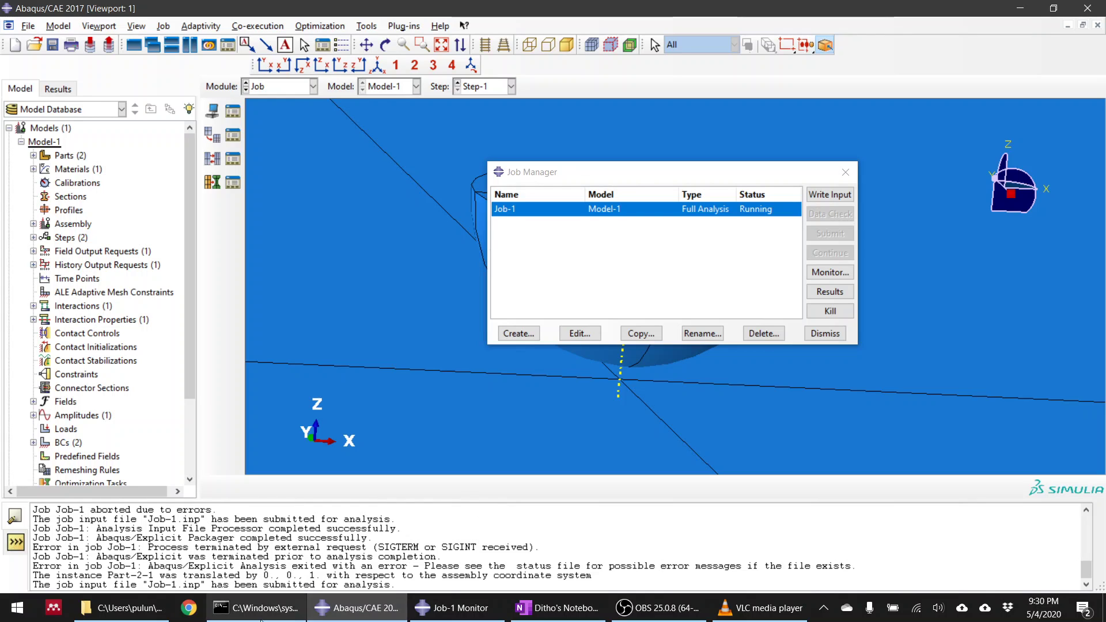
mouse_move(631, 615)
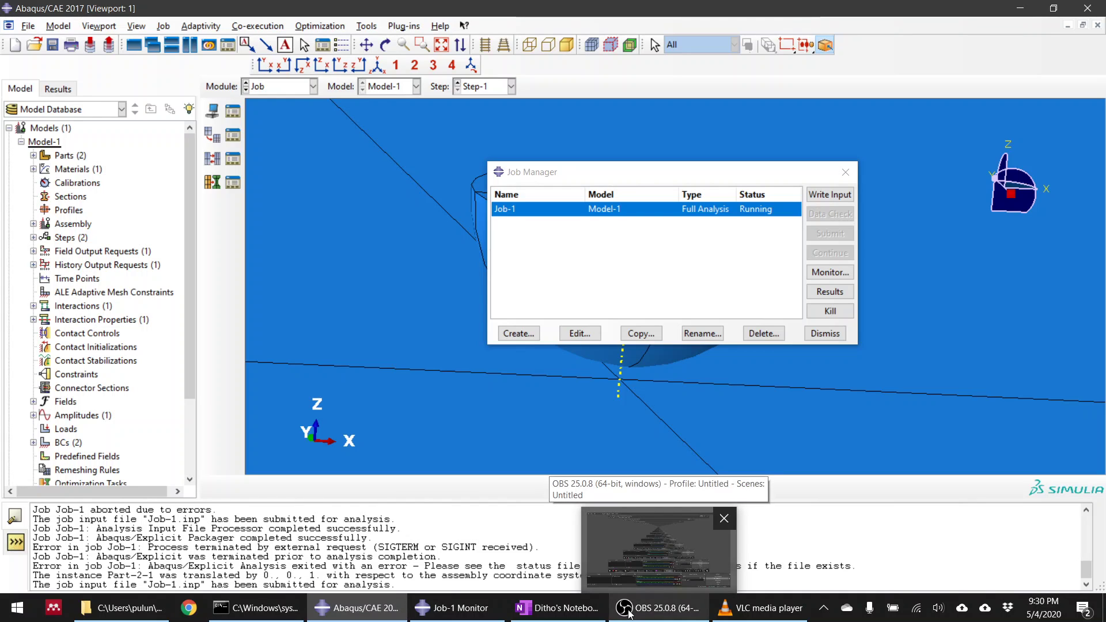
left_click(631, 614)
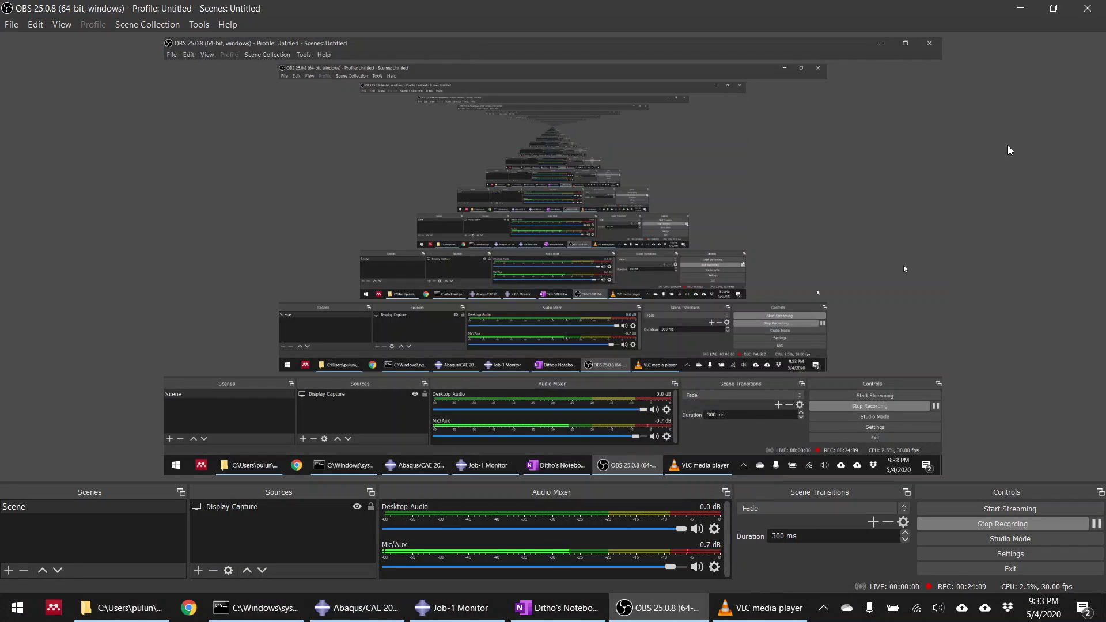
left_click(1020, 8)
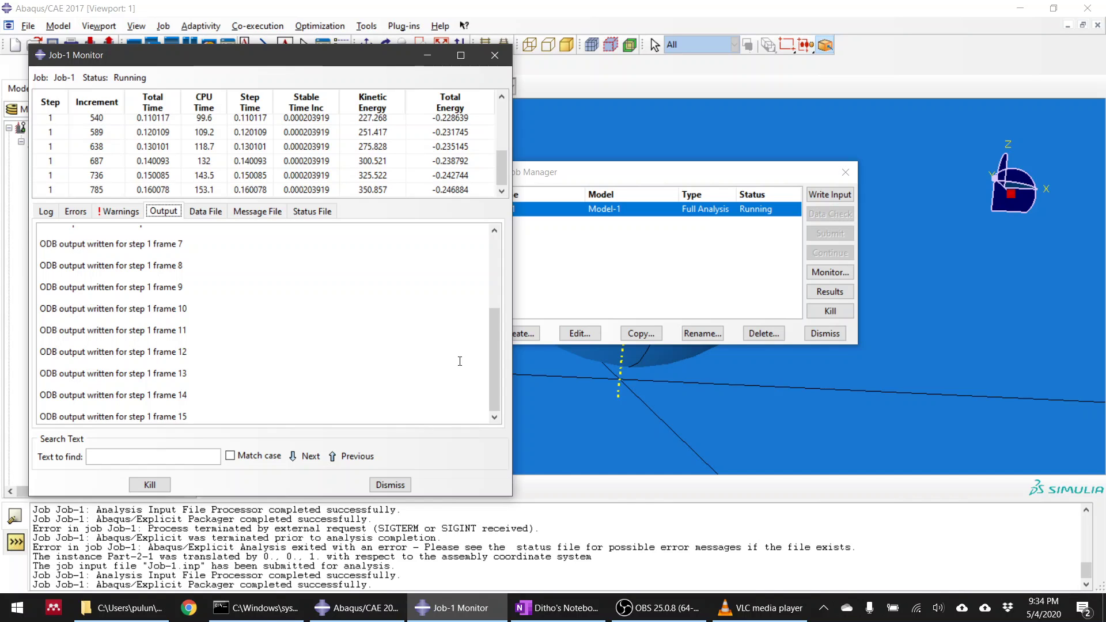
Open the Job-1 results, plot Mises stress contours on the deformed shape around the impactor and go to the first frame
left_click(829, 291)
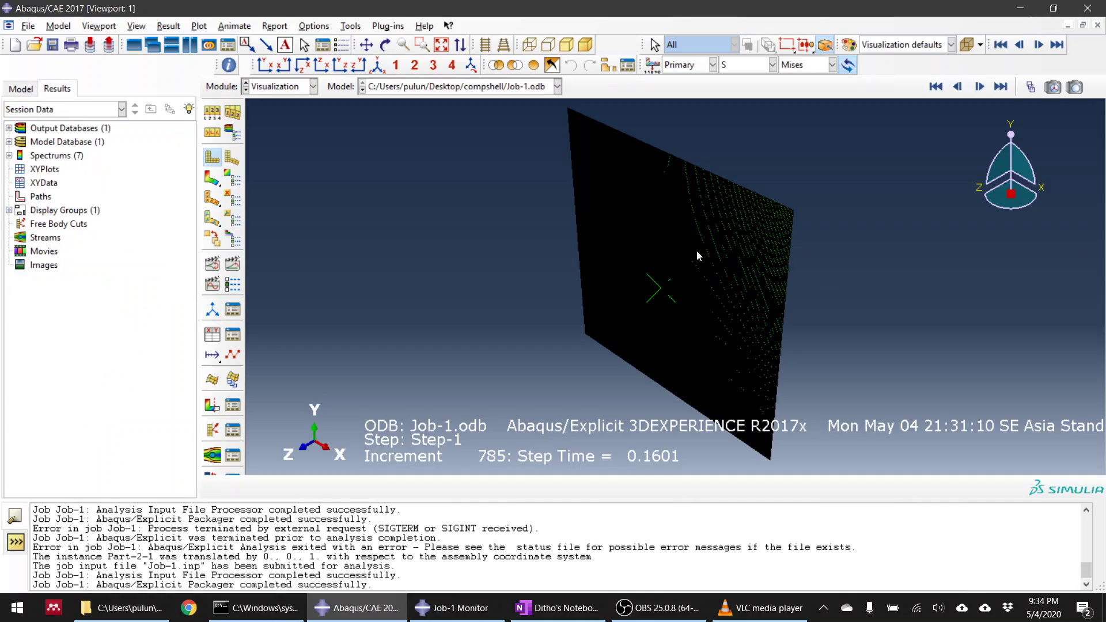
left_click_drag(603, 297, 689, 296, "ctrl+alt")
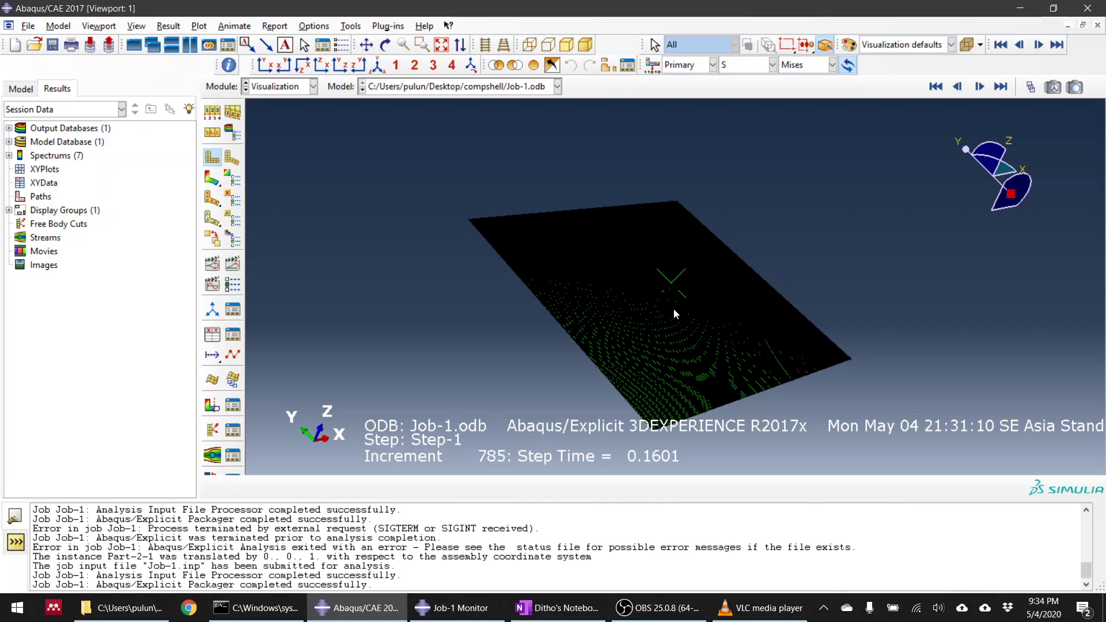
left_click_drag(669, 315, 632, 326, "ctrl+alt")
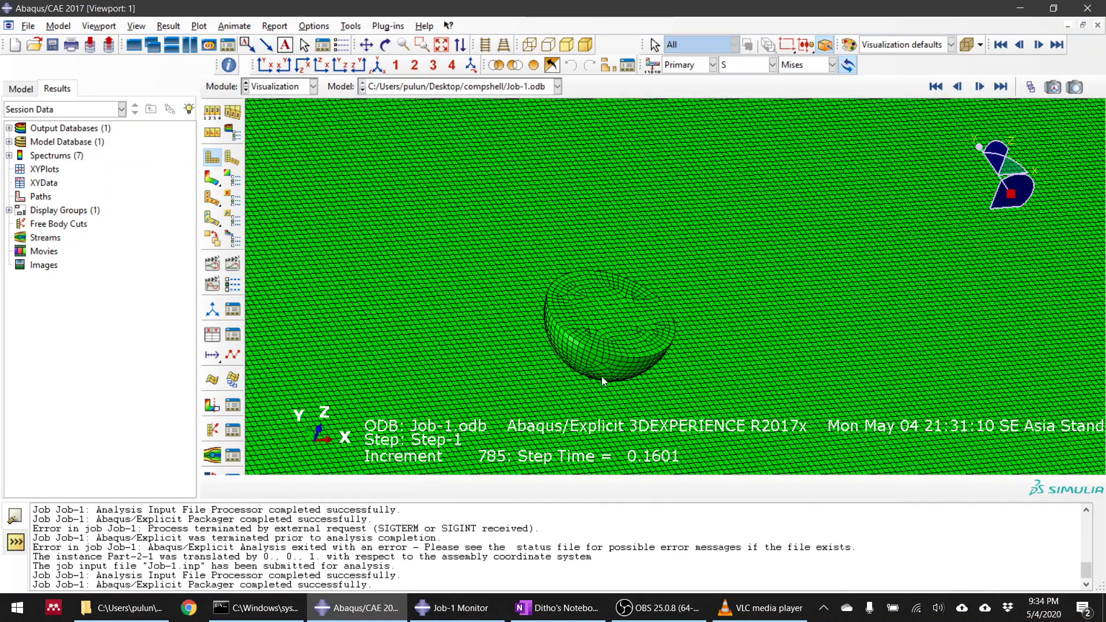
left_click_drag(601, 376, 591, 343, "ctrl+alt")
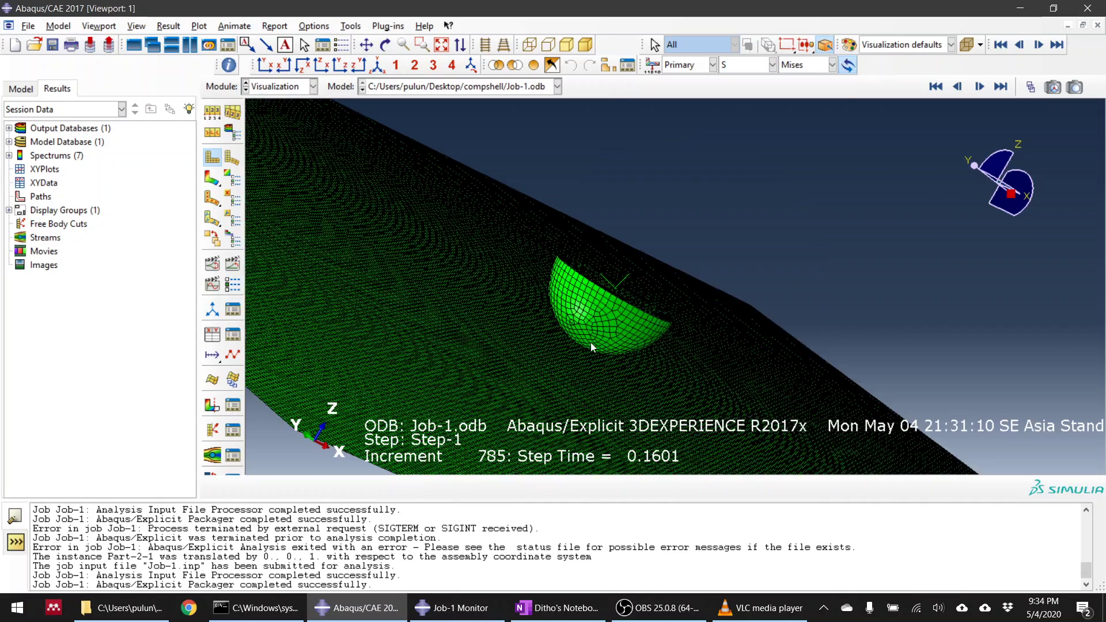
scroll(582, 346, "up", 5)
left_click(212, 178)
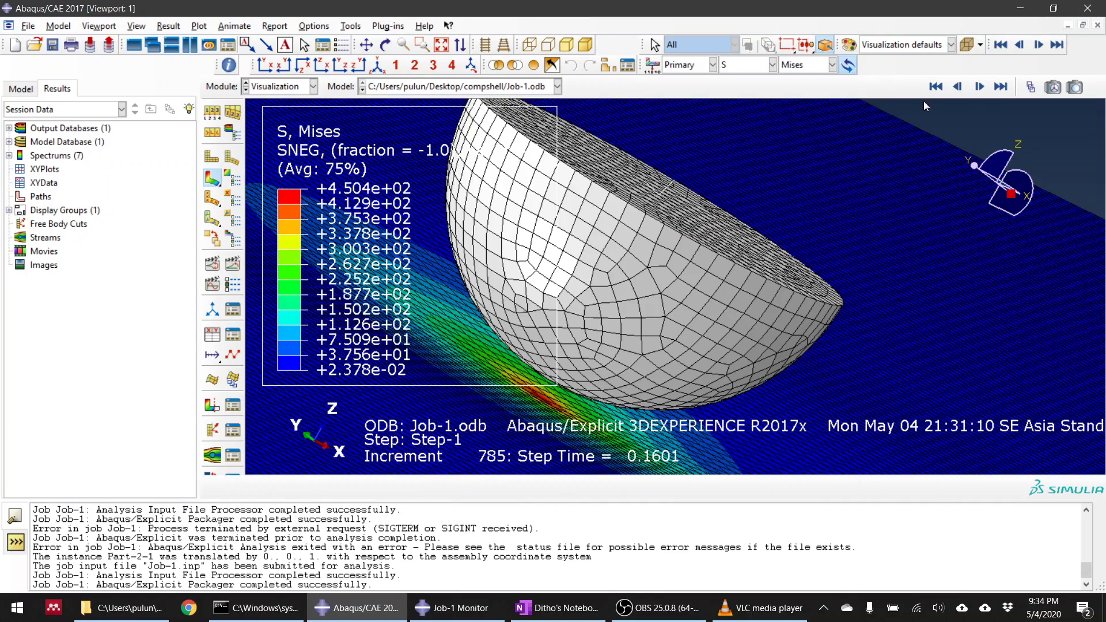
left_click(936, 87)
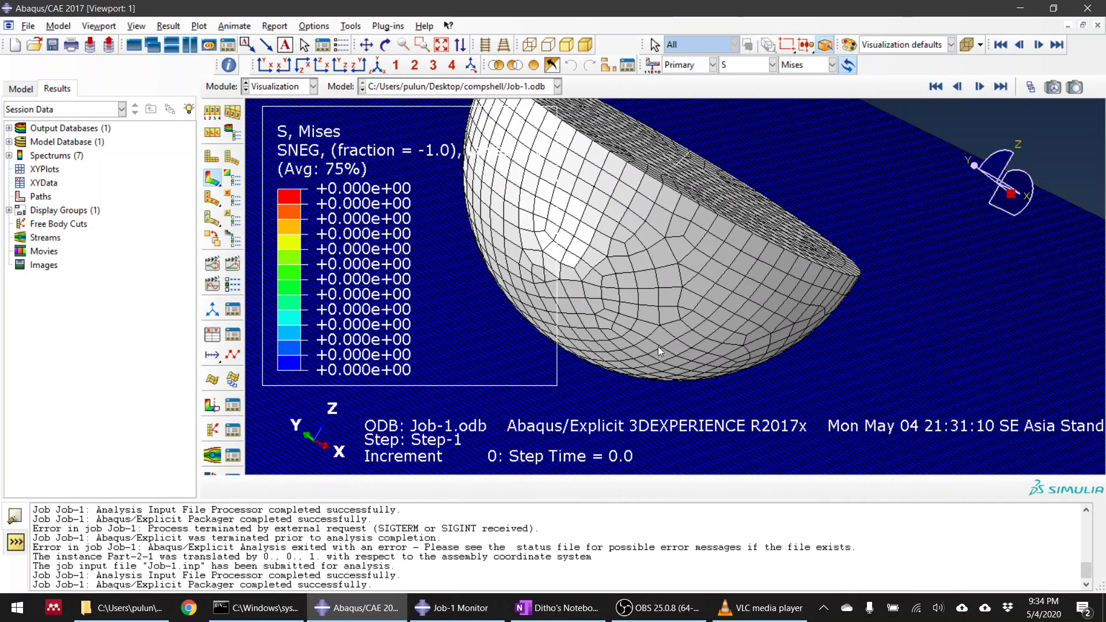
Examine the gap between impactor and plate while advancing the Mises contour plot from the first frame to step time 4.0172E-02
left_click_drag(661, 351, 600, 346, "ctrl+alt")
left_click_drag(592, 300, 661, 256, "ctrl+alt")
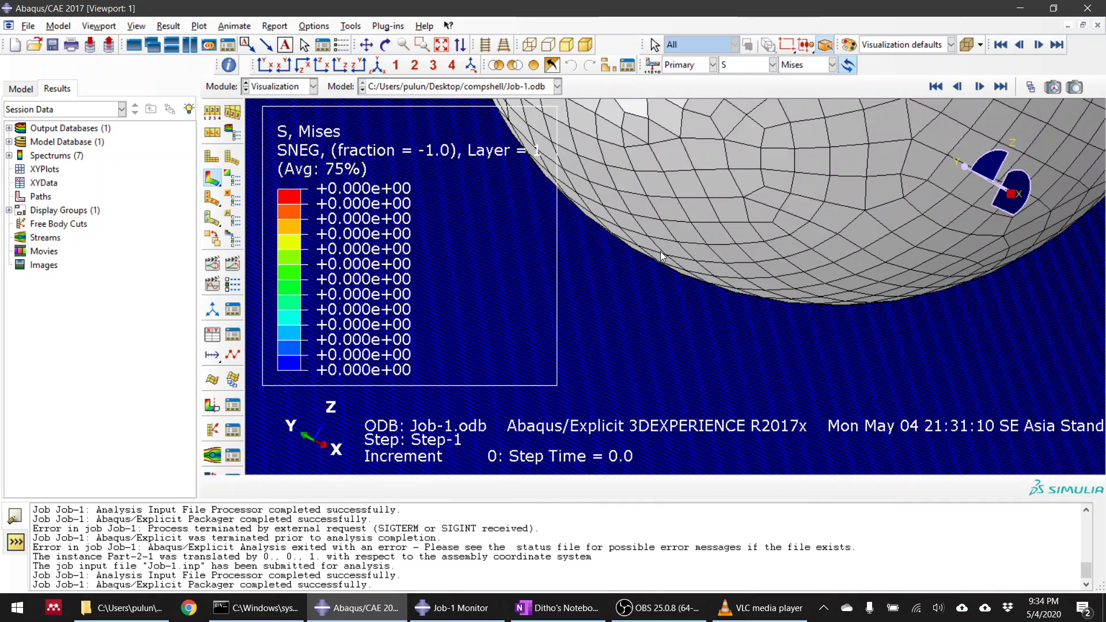
left_click(981, 87)
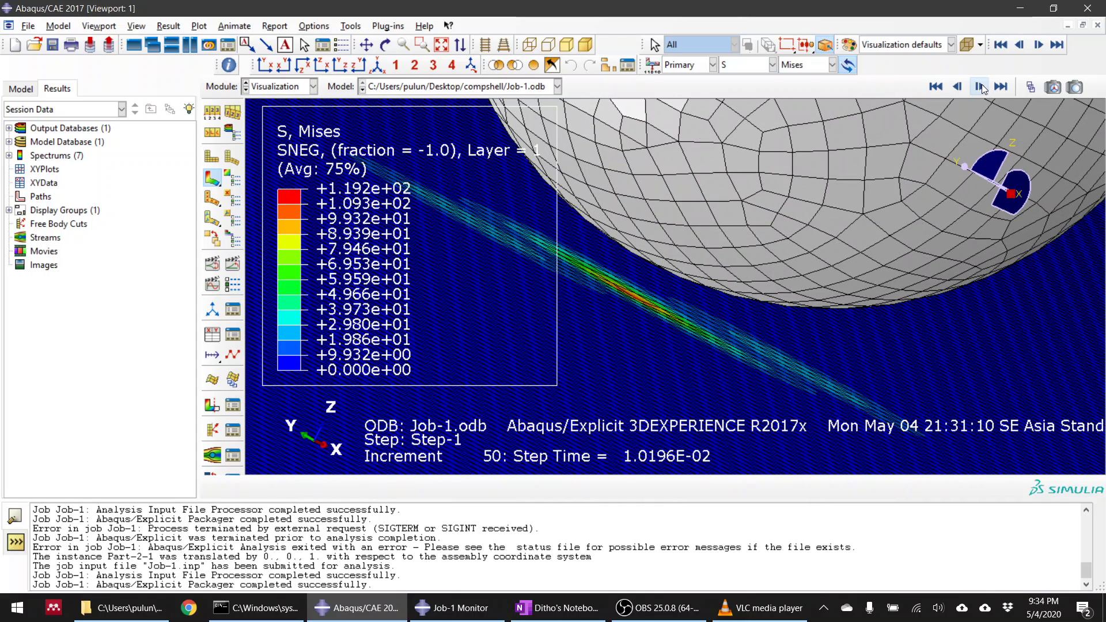
left_click(979, 87)
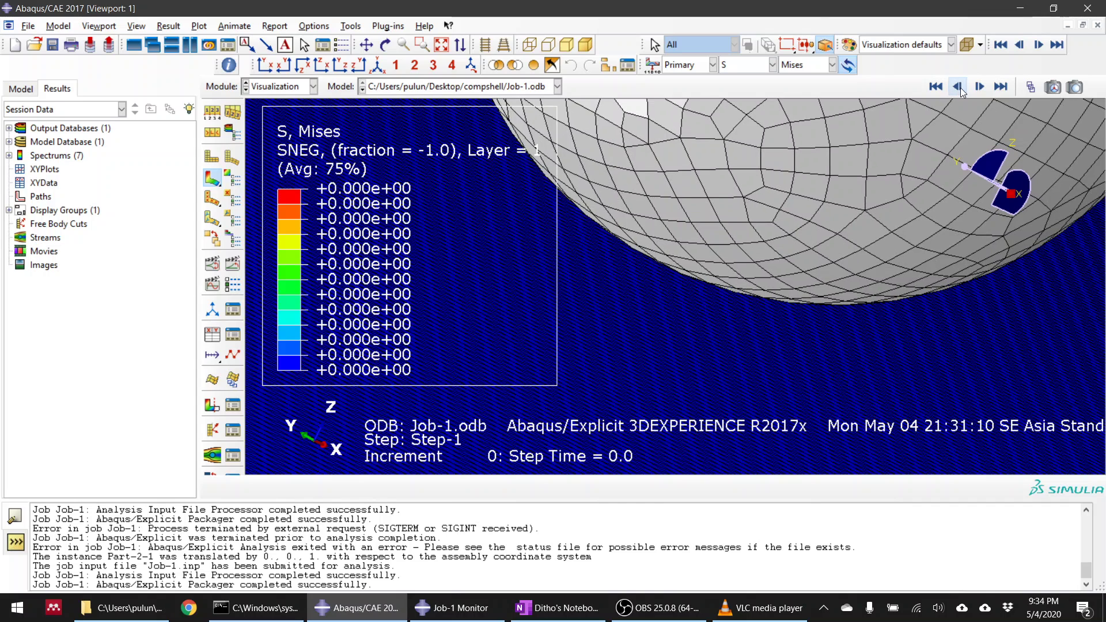
left_click(981, 87)
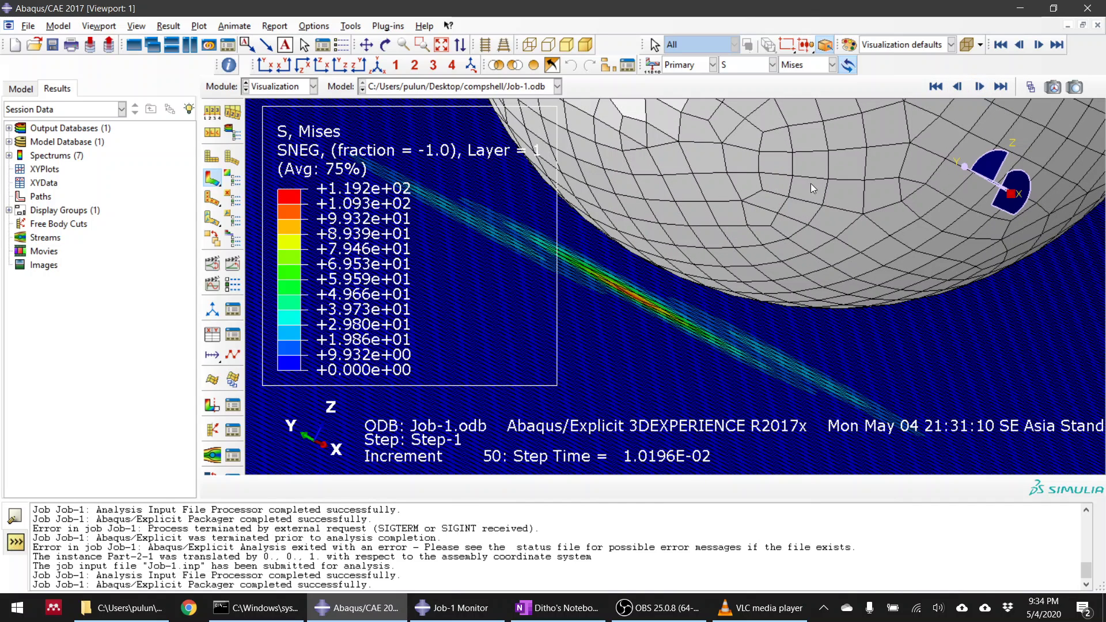
left_click(981, 87)
left_click(981, 87)
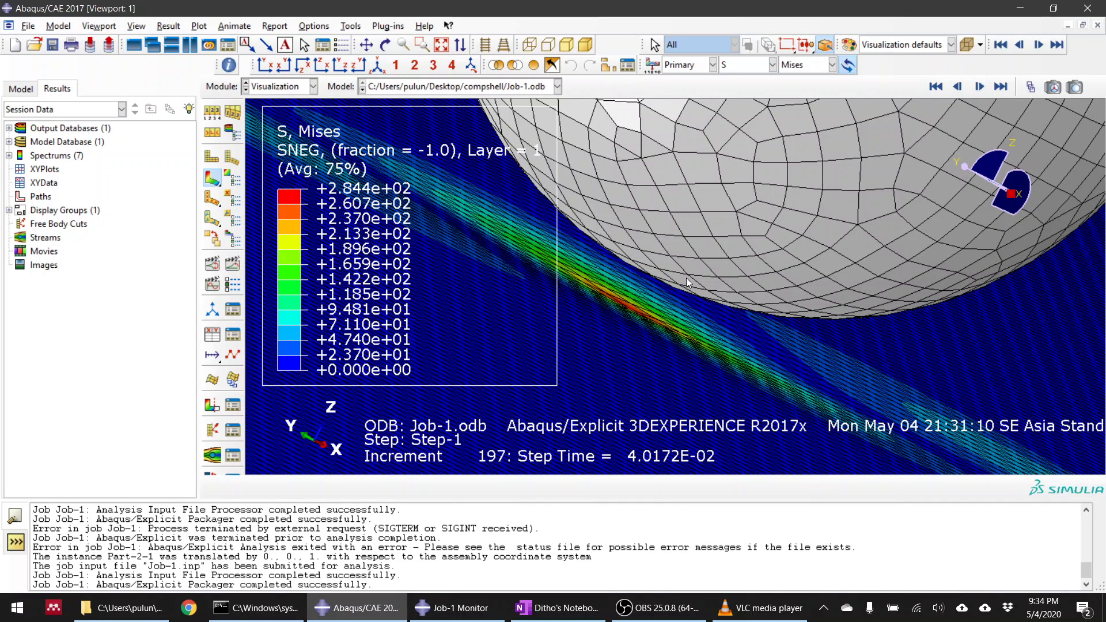
Inspect the contact zone up close and advance the Mises stress results four frames to step time 8.0141E-02
key("ctrl+alt")
scroll(725, 305, "down", 5)
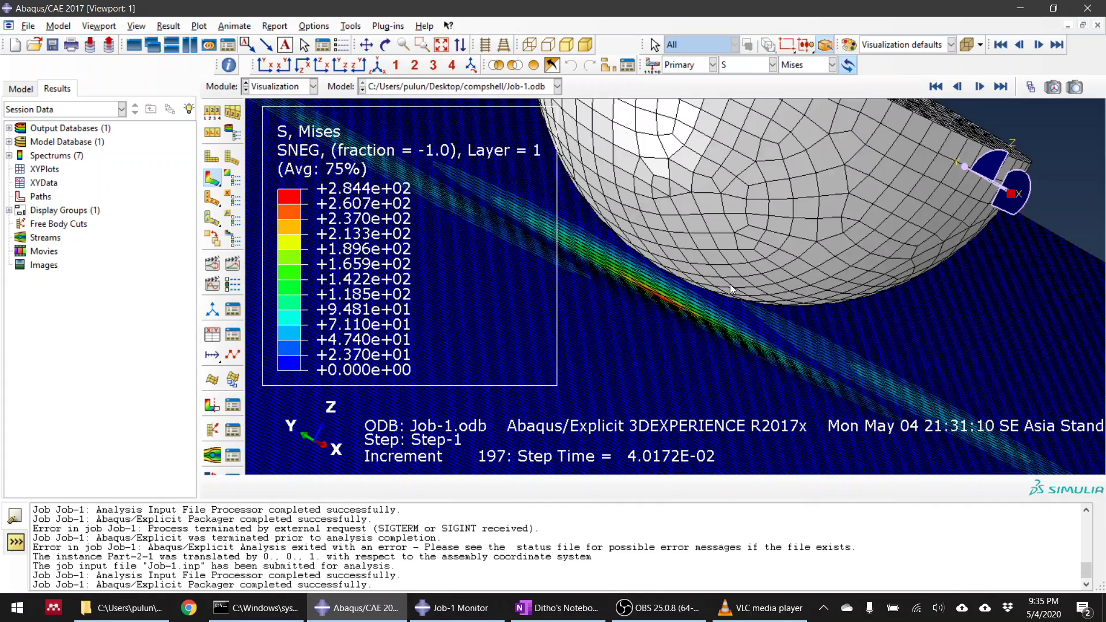
scroll(725, 297, "up", 3)
left_click_drag(725, 297, 739, 278, "ctrl+alt")
scroll(739, 278, "up", 4)
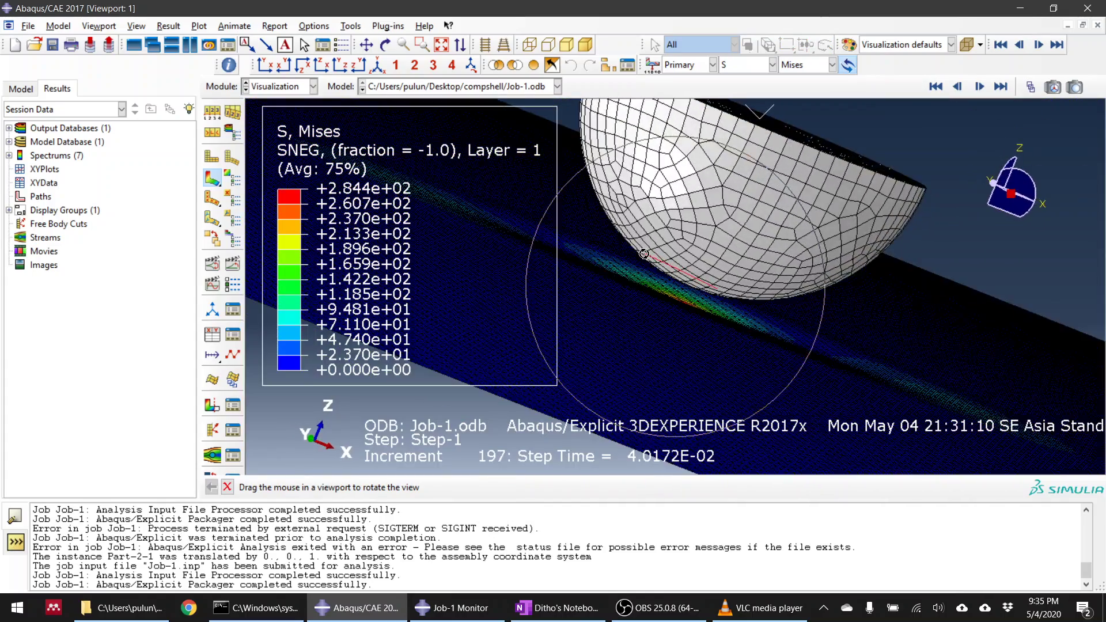
left_click(981, 86)
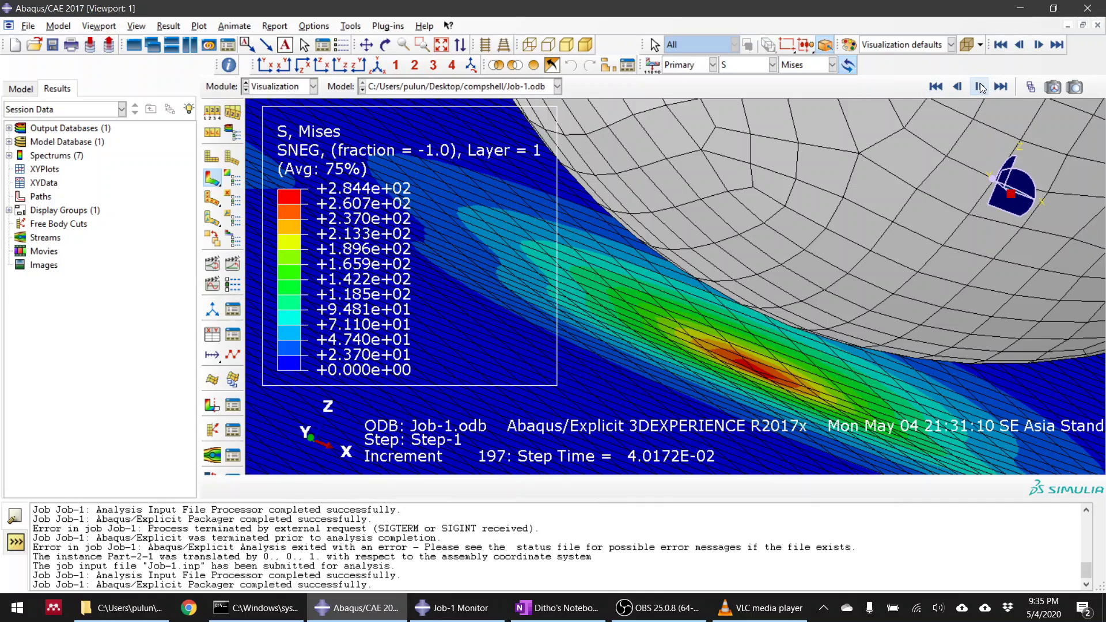
left_click(980, 86)
left_click(980, 86)
left_click(981, 86)
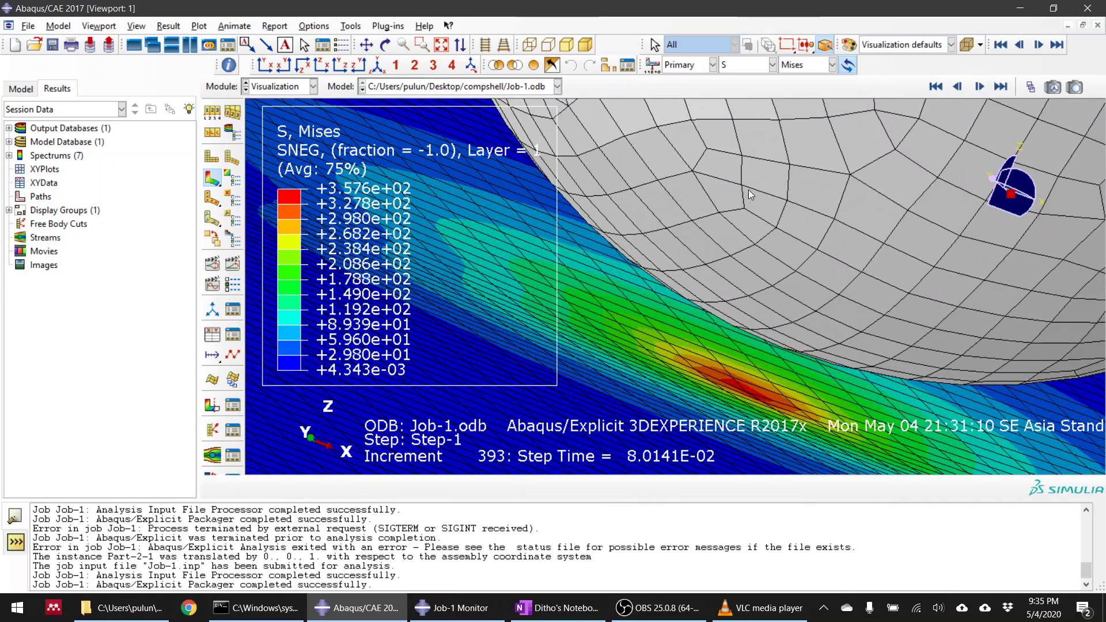
Animate the time history of the Mises stress around the impactor and pause it at frame 16
scroll(748, 189, "down", 3)
left_click_drag(749, 189, 869, 133, "ctrl+alt")
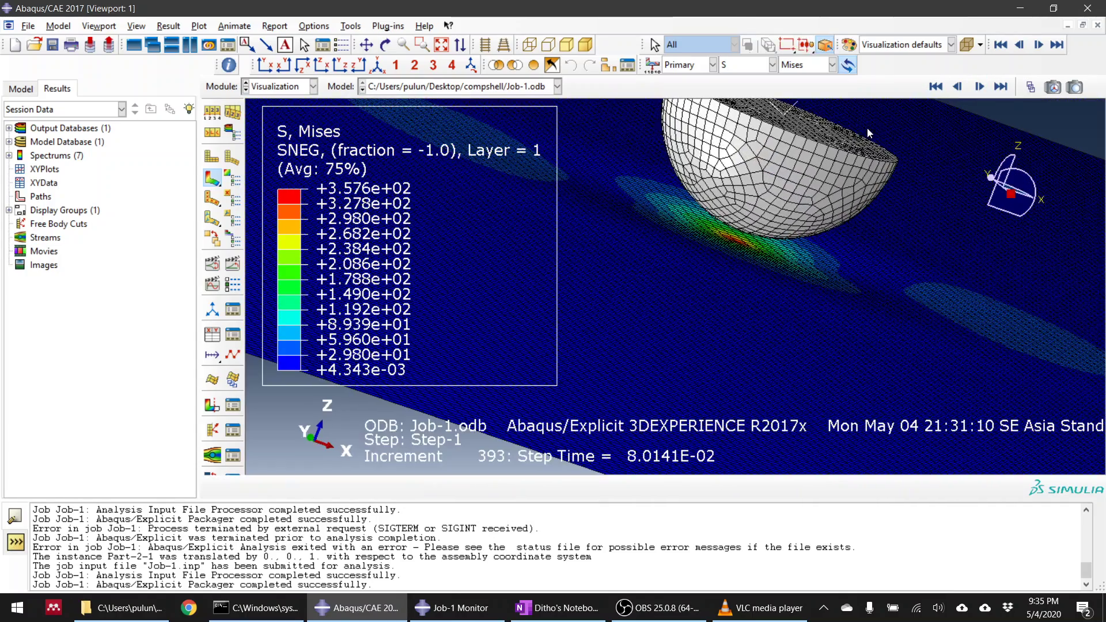
left_click(231, 266)
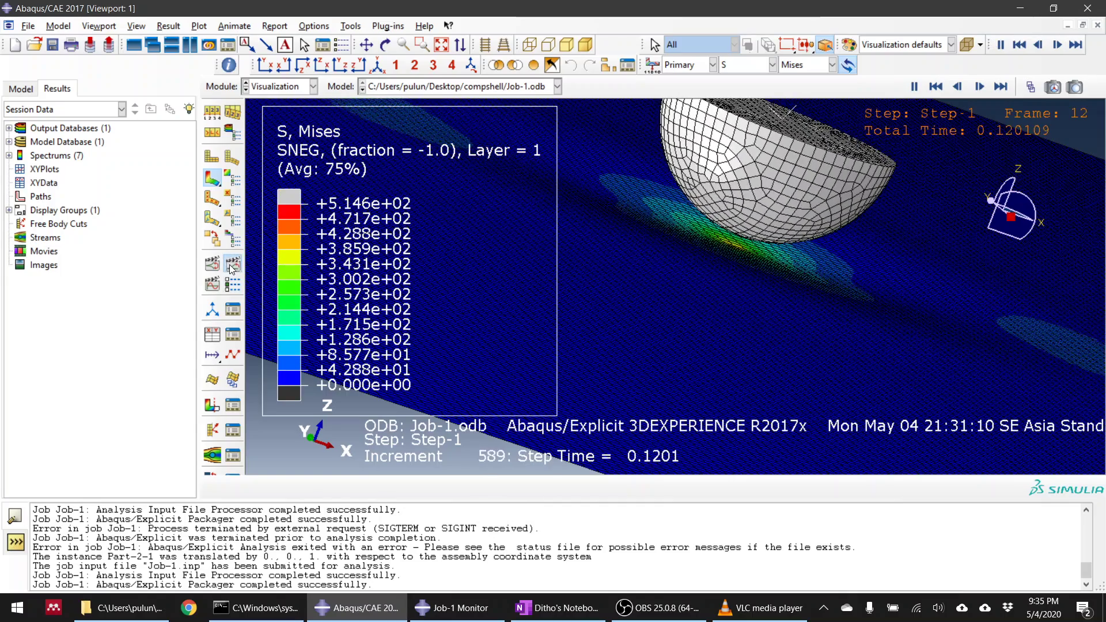
left_click(915, 87)
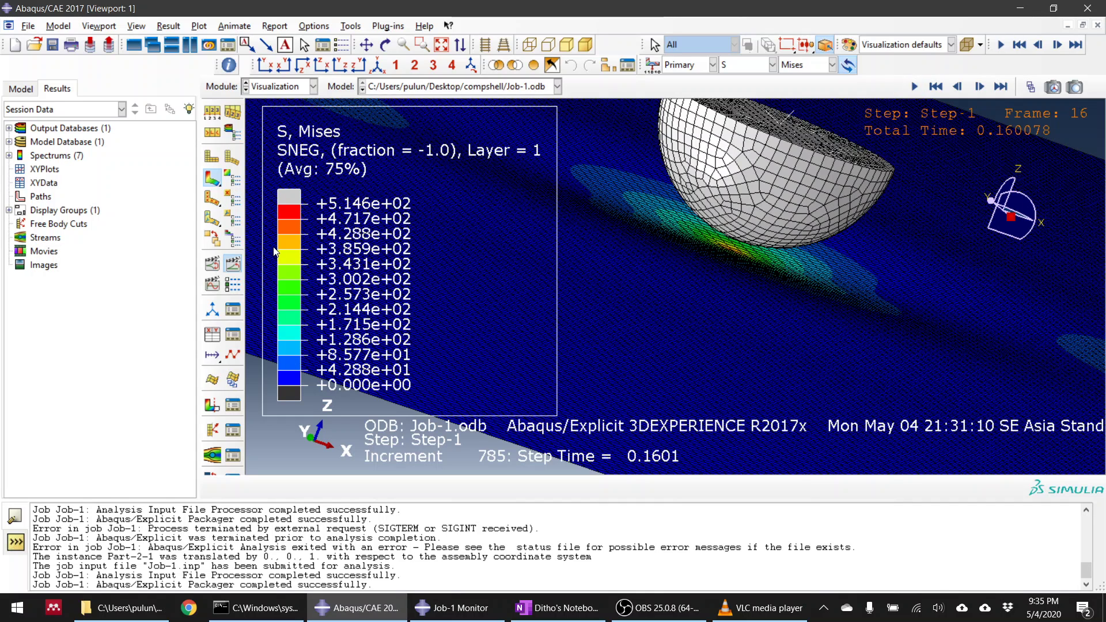
left_click(211, 117)
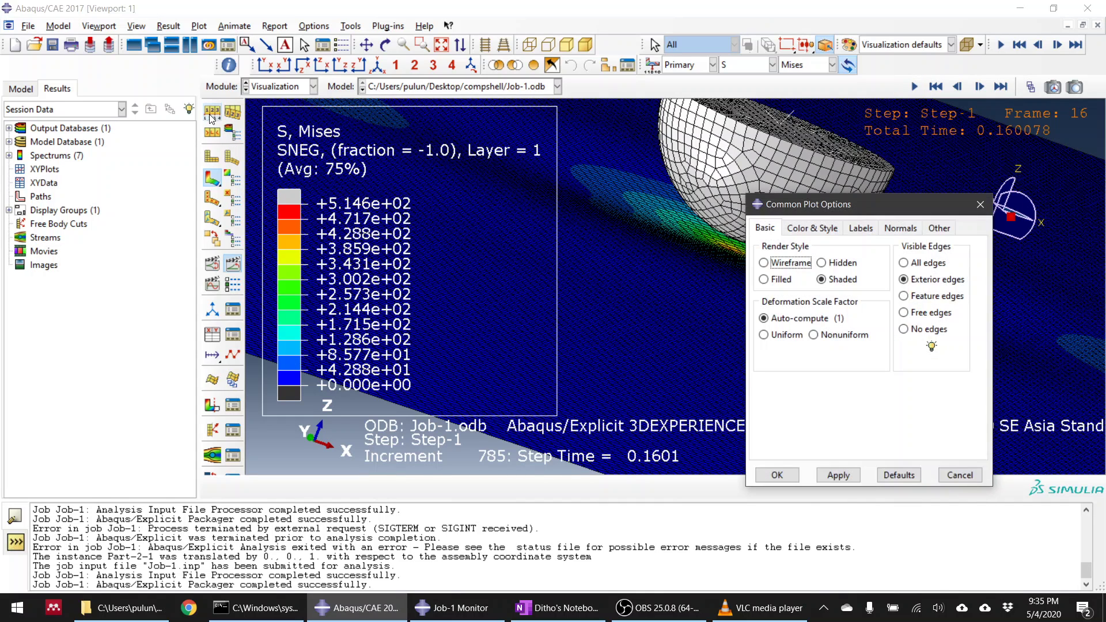
left_click(904, 312)
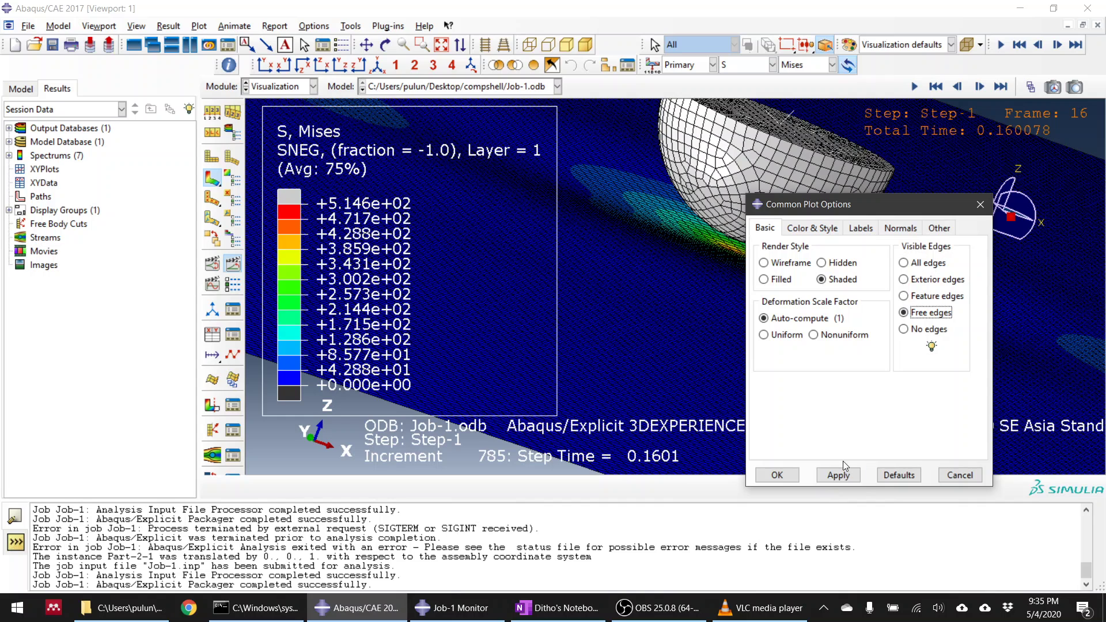
left_click(980, 204)
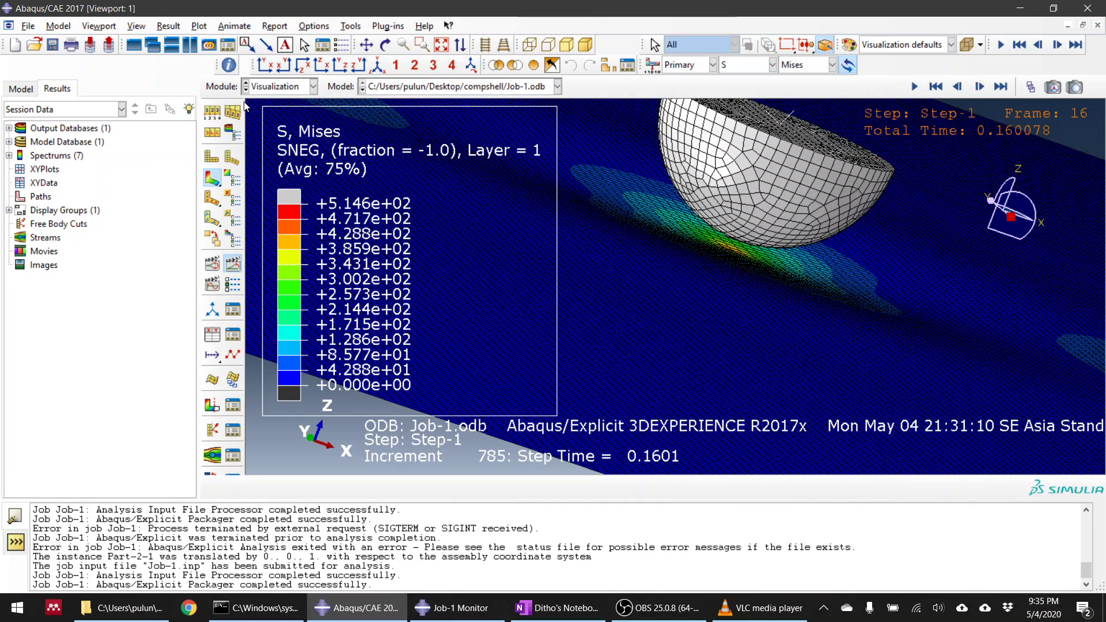
Set the common plot options to show only free edges, hiding the mesh lines on the contour plot
left_click(211, 113)
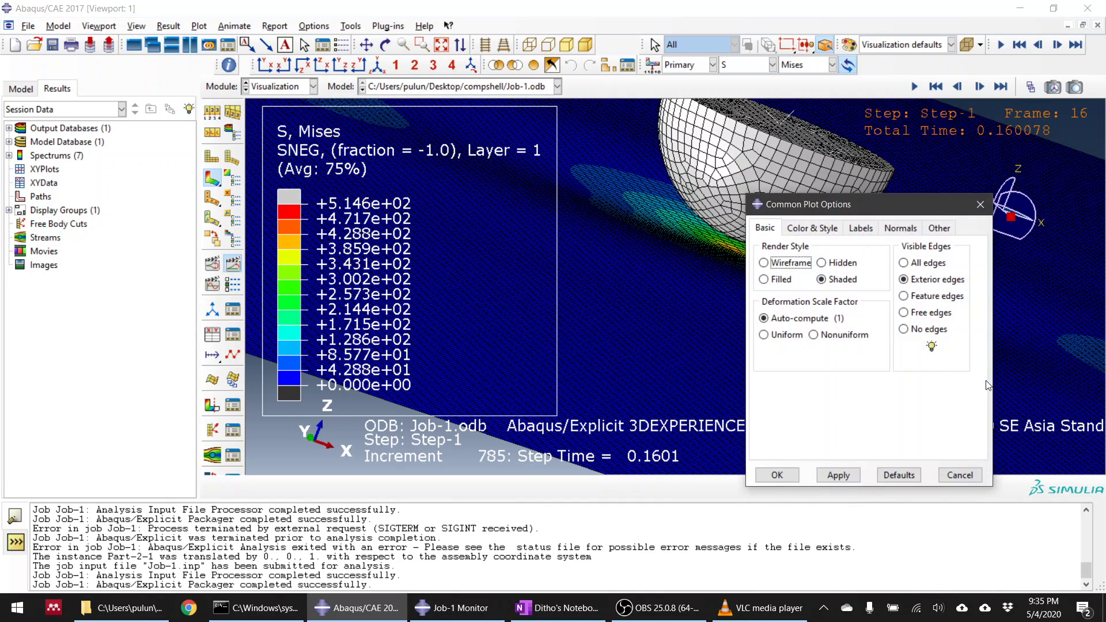
left_click(904, 313)
left_click(840, 475)
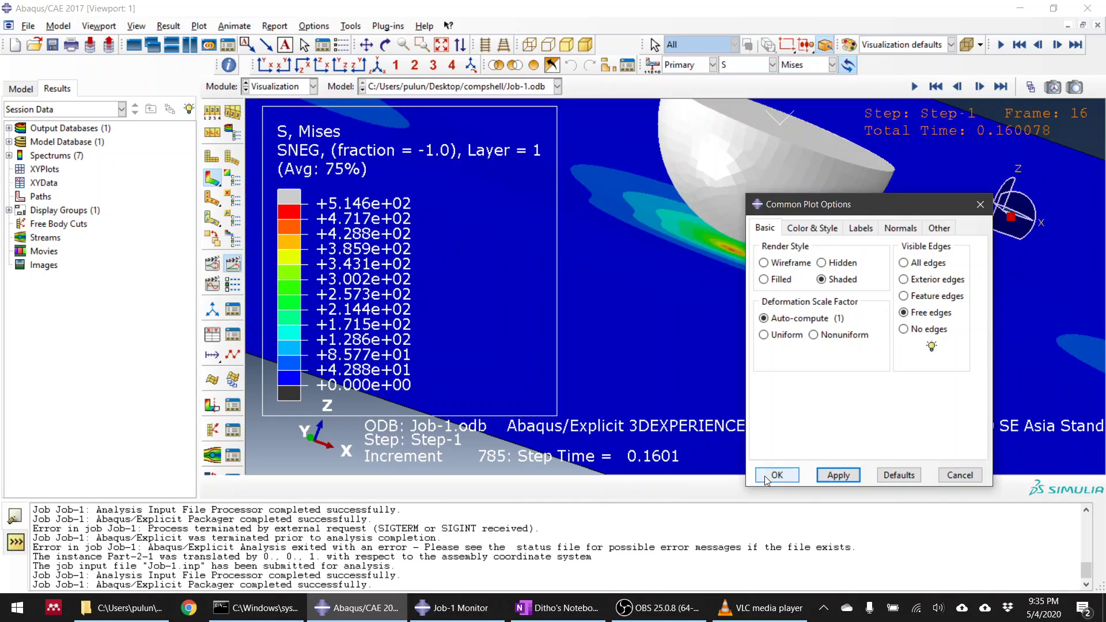
left_click(777, 475)
Resume the time history animation, pause it at frame 23 and examine the Mises stress distribution around the impactor
mouse_move(804, 242)
left_mouse_down("ctrl+alt")
mouse_move(795, 254)
mouse_move(813, 245)
left_mouse_up("ctrl+alt")
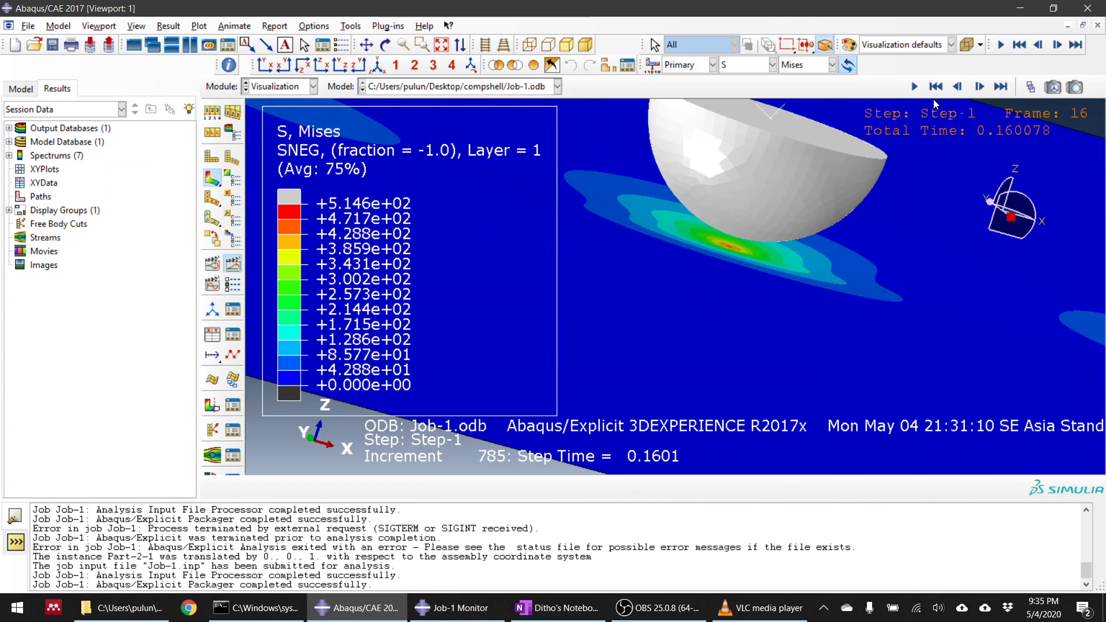
left_click(915, 88)
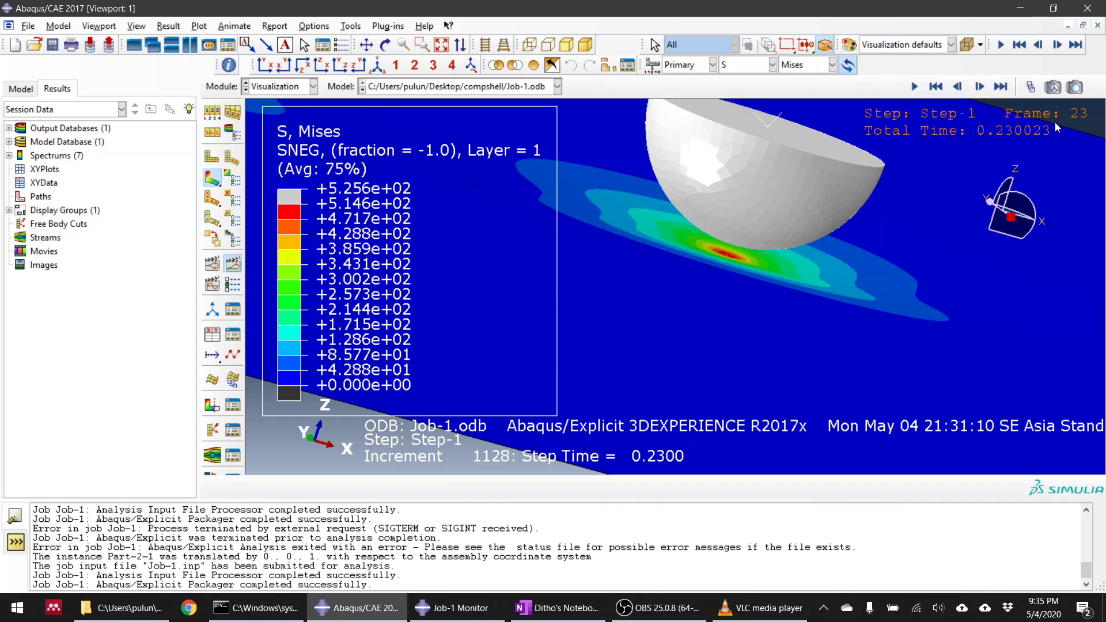
left_click_drag(1002, 155, 790, 231, "ctrl+alt")
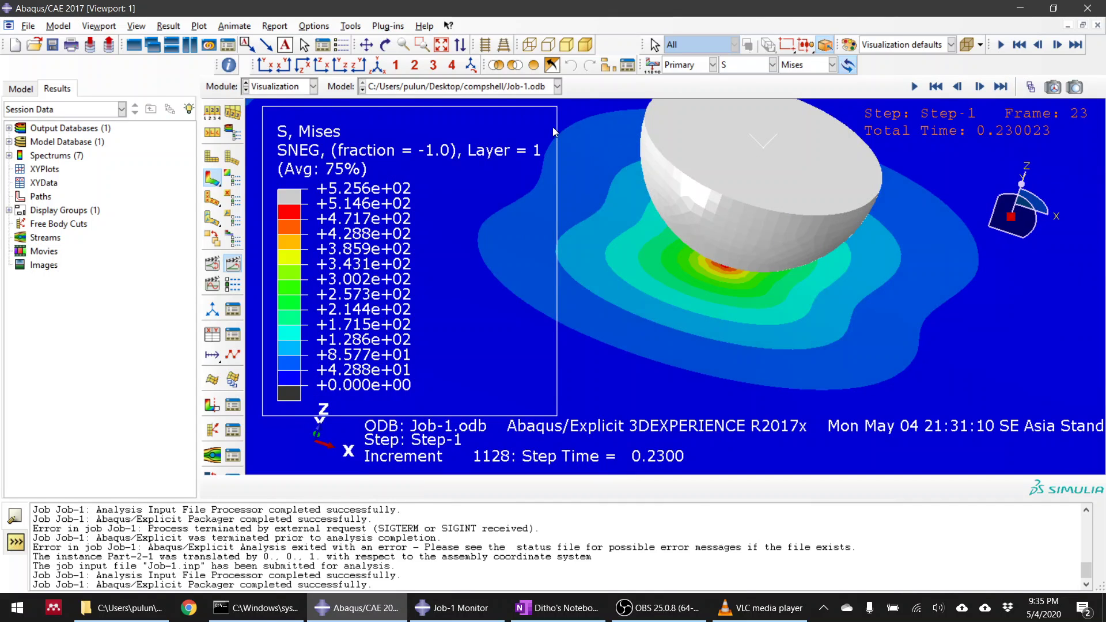
Plot the Hashin fiber compression criterion HSNFCCRT at frame 23 and examine its distribution across the plate
left_click(744, 69)
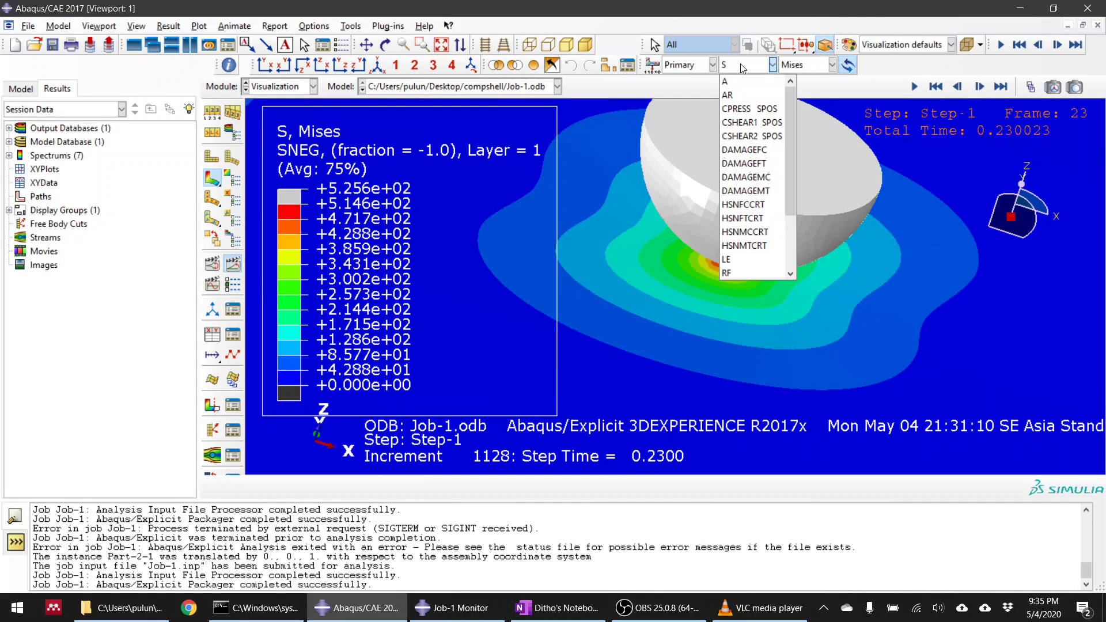
left_click(764, 205)
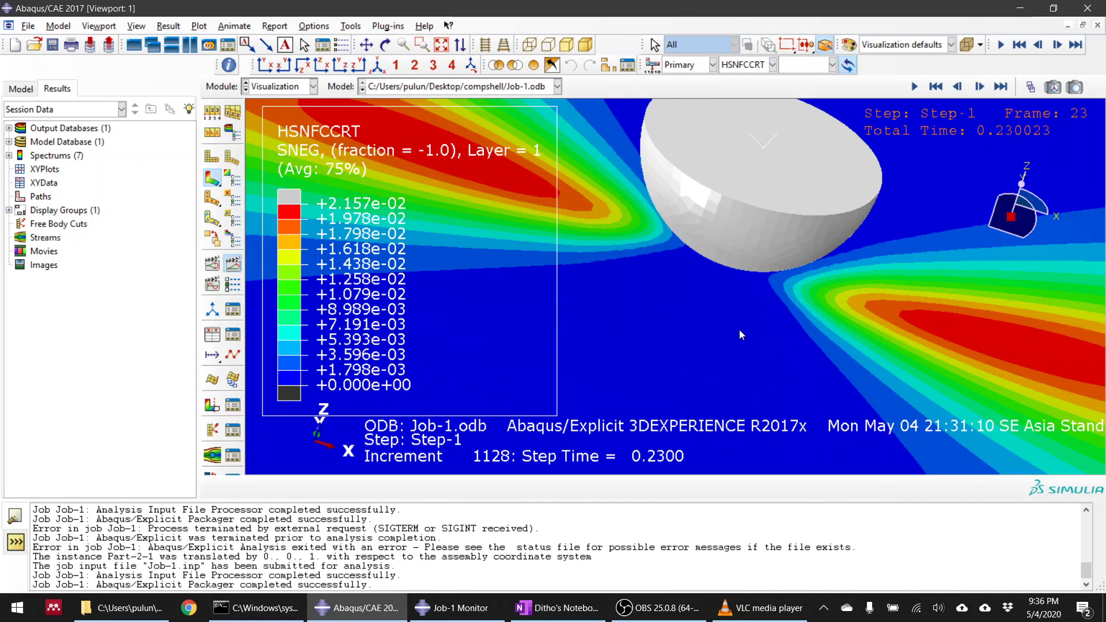
scroll(739, 330, "down", 5)
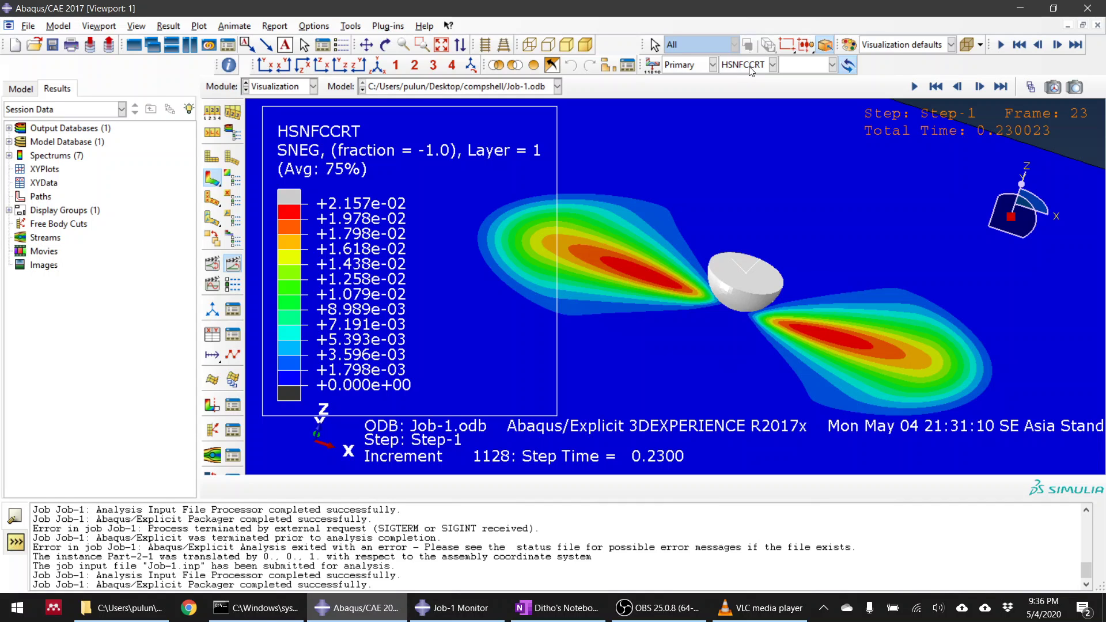
scroll(704, 323, "down", 4)
left_click_drag(703, 323, 661, 303, "ctrl+alt")
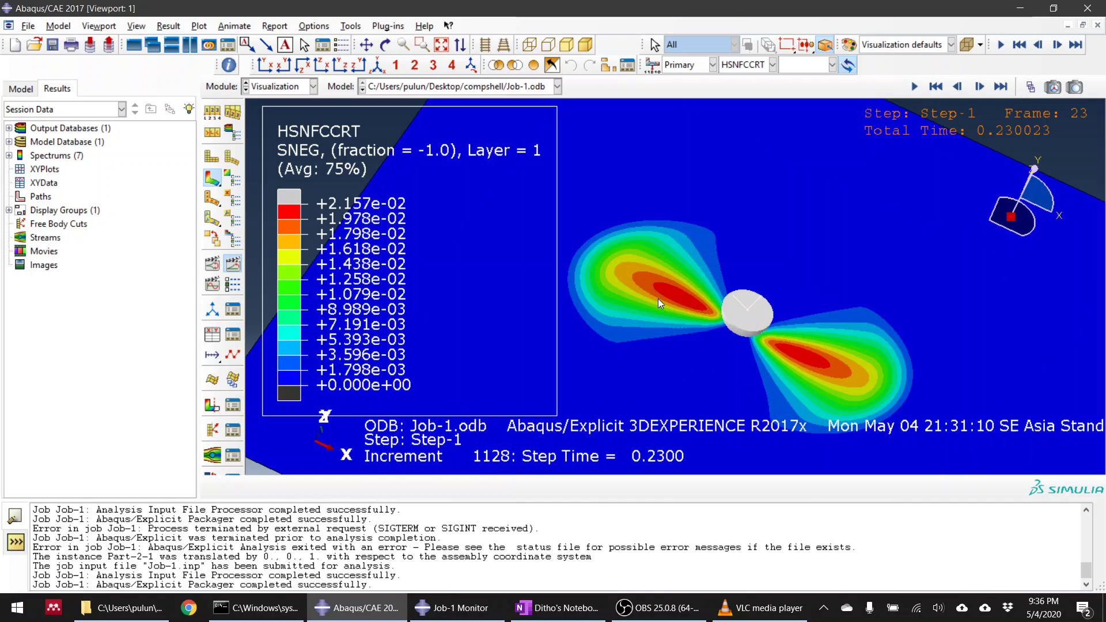
Plot the Hashin fiber tension criterion HSNFTCRT and inspect the area beneath the impactor
left_click(760, 64)
left_click(760, 221)
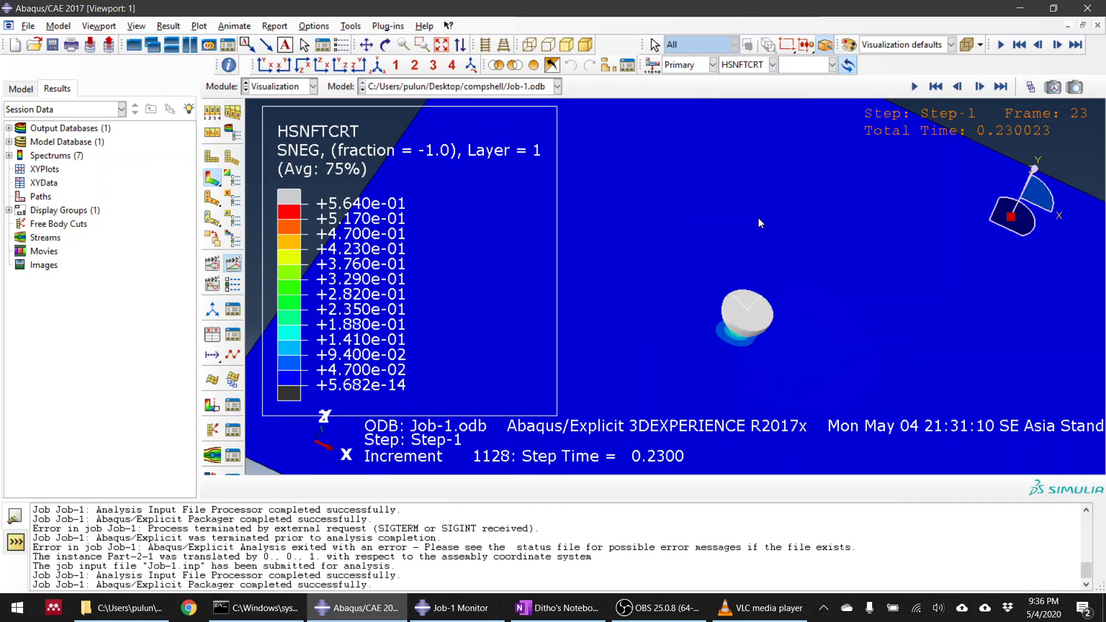
left_click_drag(744, 334, 744, 242, "ctrl+alt")
Plot the Hashin matrix tension criterion HSNMTCRT, animate it over time and pause at frame 11
left_click(760, 65)
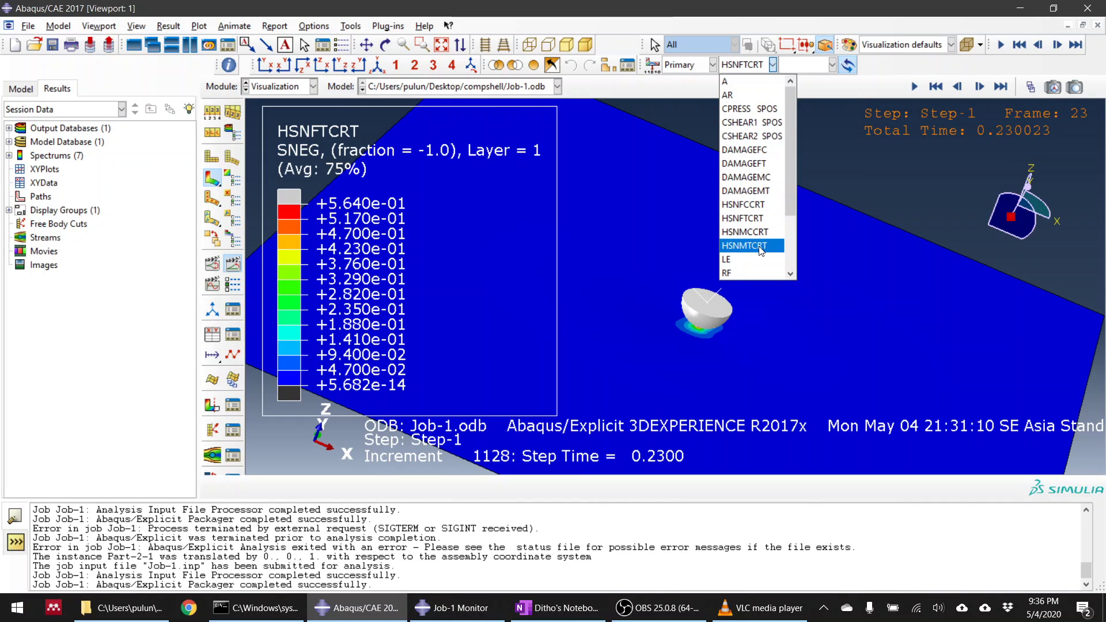
left_click(759, 246)
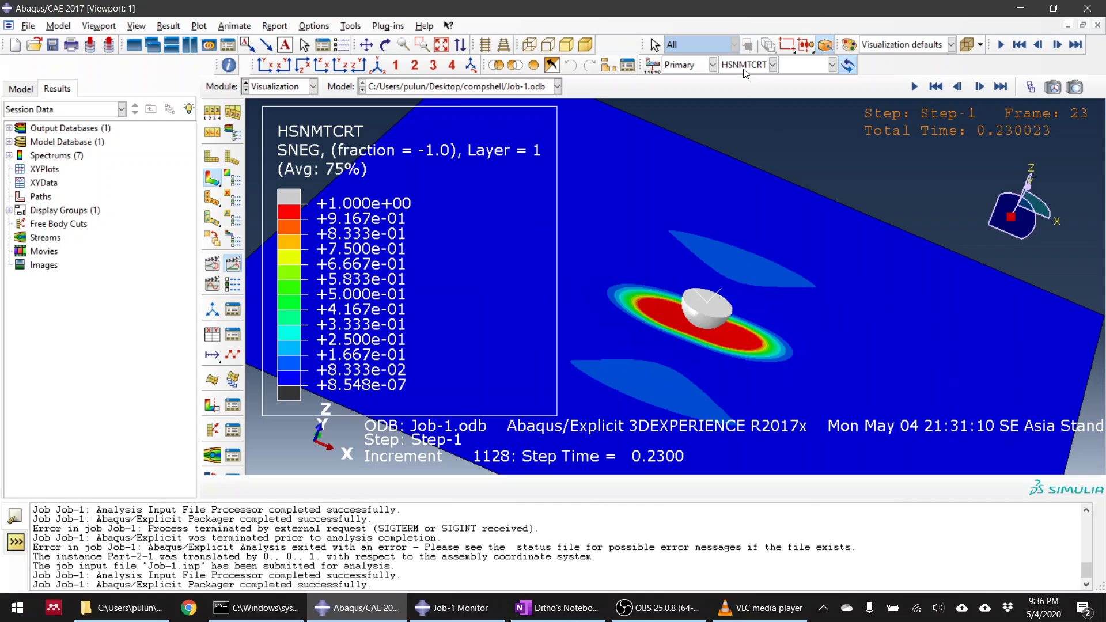
left_click(1001, 87)
left_click(914, 87)
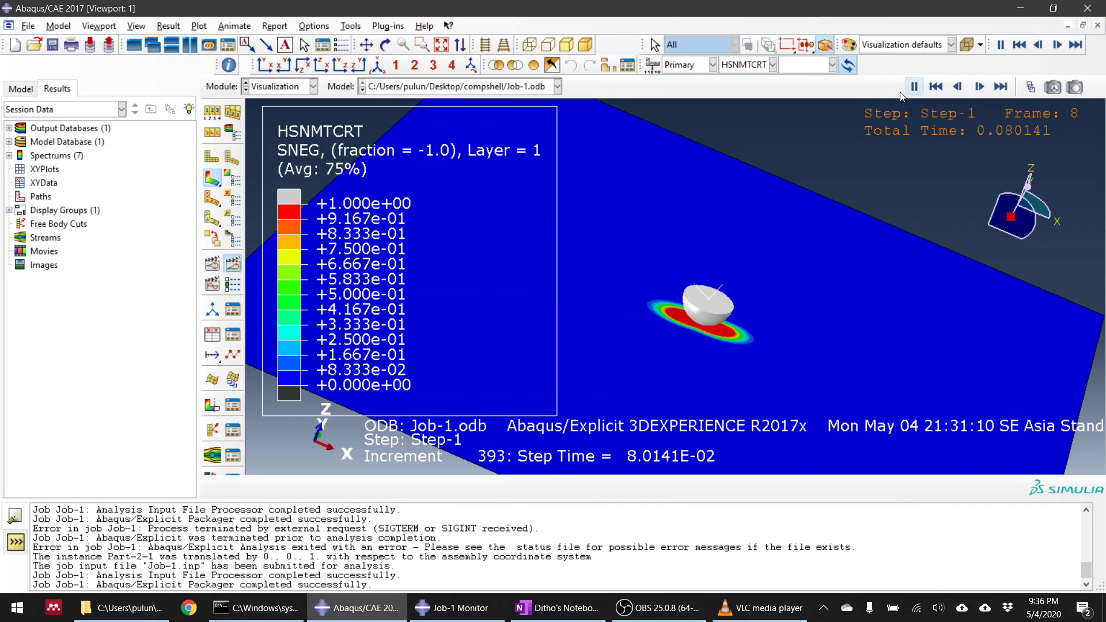
left_click(773, 65)
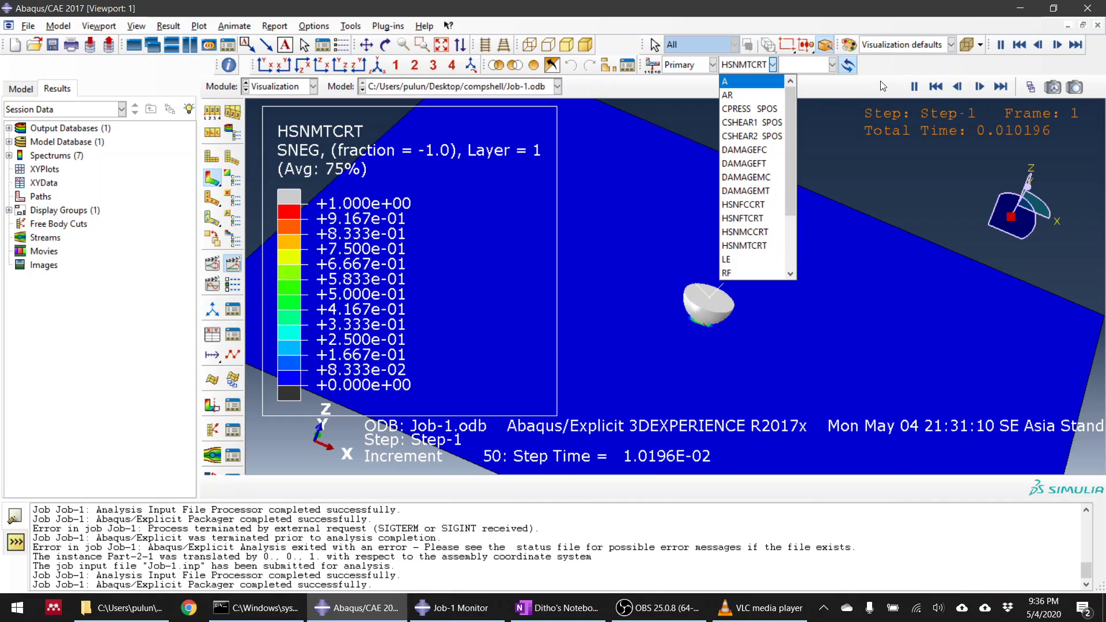
left_click(914, 87)
Plot the matrix tension damage DAMAGEMT and the fiber tension damage DAMAGEFT at frame 11
left_click(745, 65)
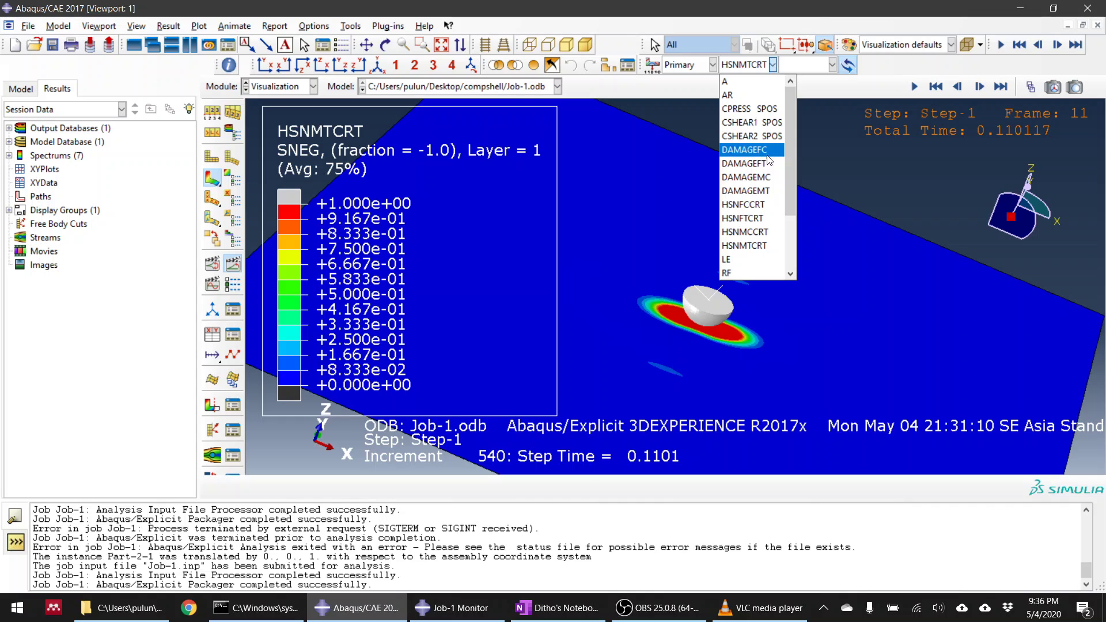
left_click(776, 194)
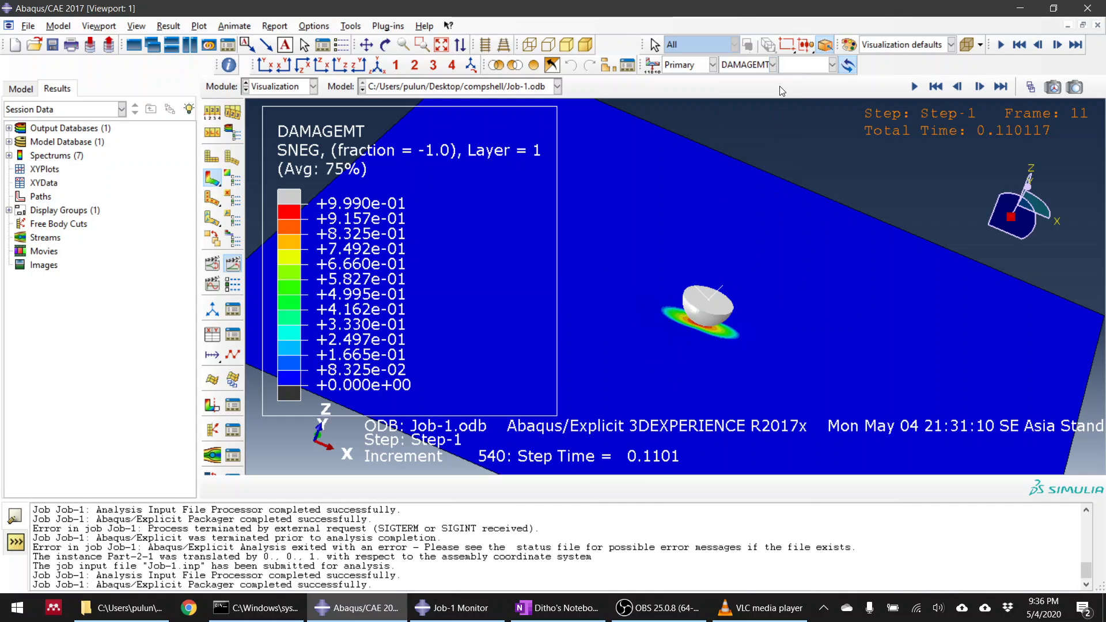
left_click(760, 68)
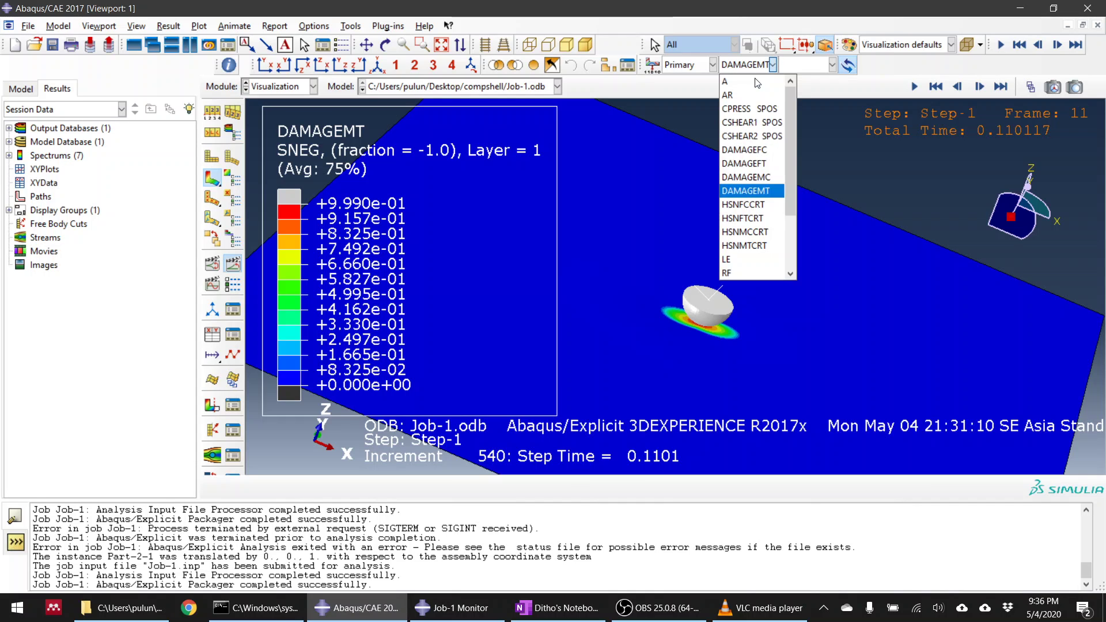
left_click(749, 164)
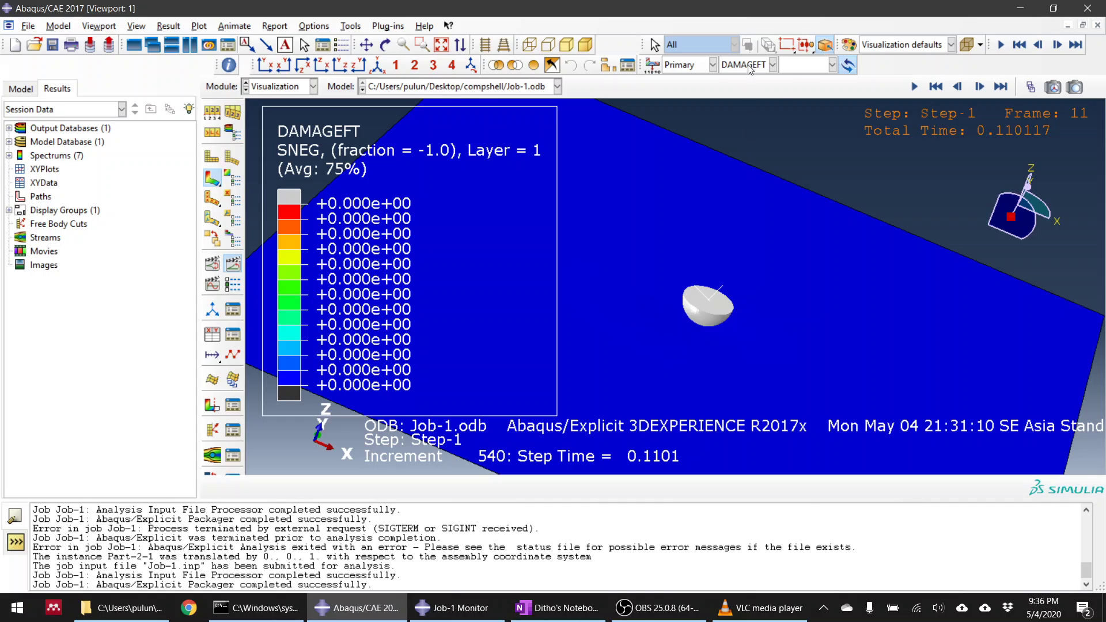
Plot the fiber compression damage DAMAGEFC, and the matrix tension damage DAMAGEMT at the latest available frame
left_click(749, 66)
left_click(751, 151)
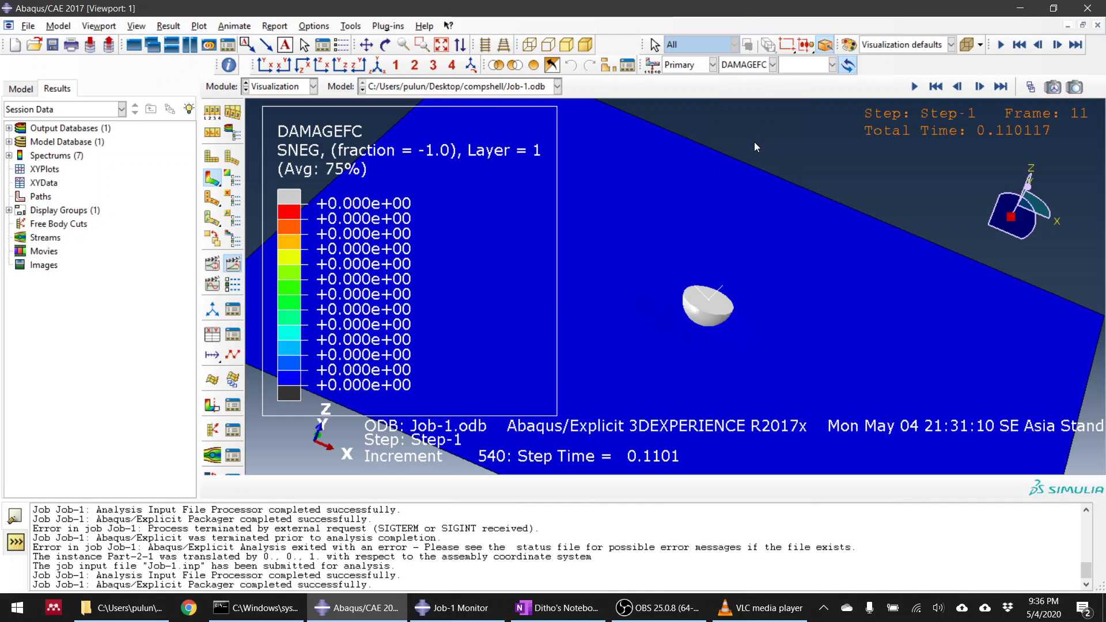
left_click(755, 68)
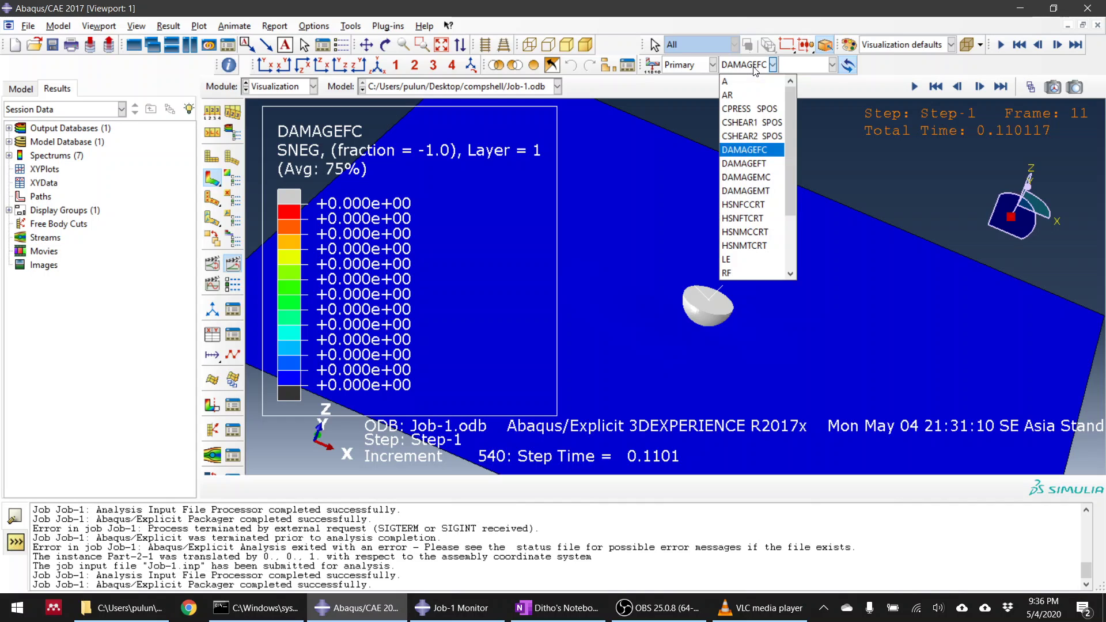
left_click(746, 191)
left_click(1001, 88)
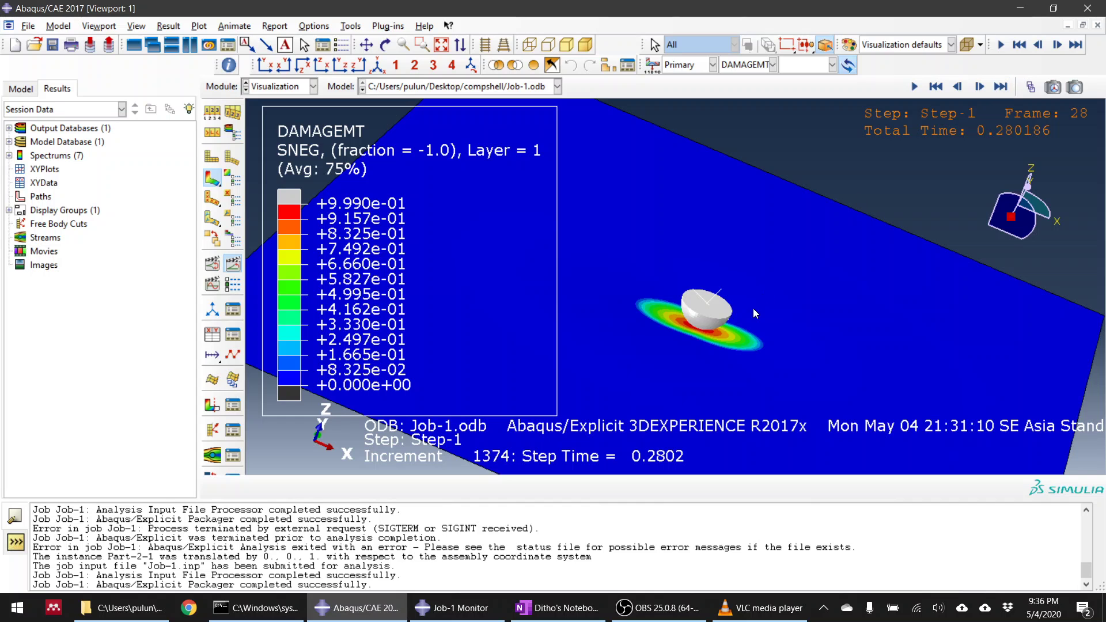
Inspect the DAMAGEMT zone from beneath and above the plate, and animate it before jumping to the latest frame
mouse_move(737, 278)
left_mouse_down("ctrl+alt")
mouse_move(712, 299)
mouse_move(708, 331)
mouse_move(725, 259)
left_mouse_up("ctrl+alt")
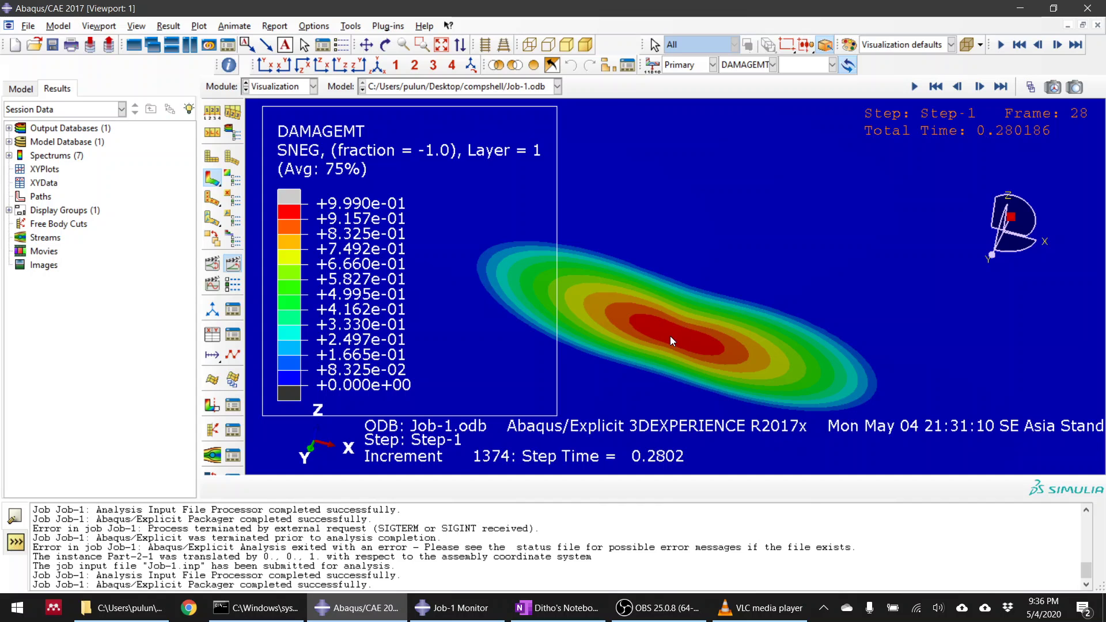
left_click_drag(669, 336, 683, 303, "ctrl+alt")
left_click(915, 86)
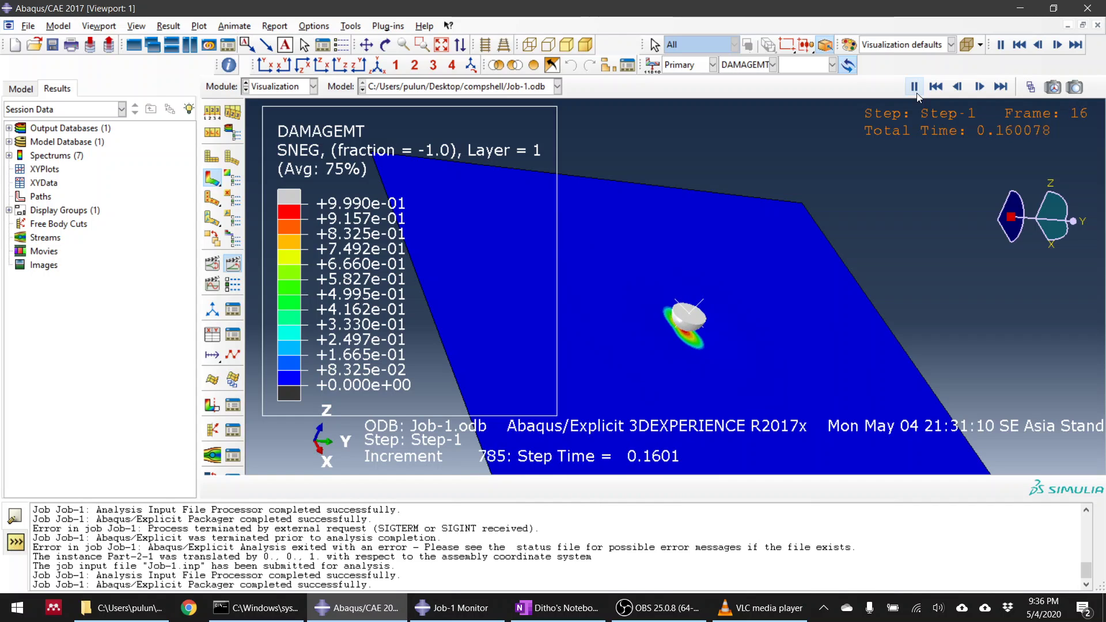
left_click(914, 86)
left_click(1002, 89)
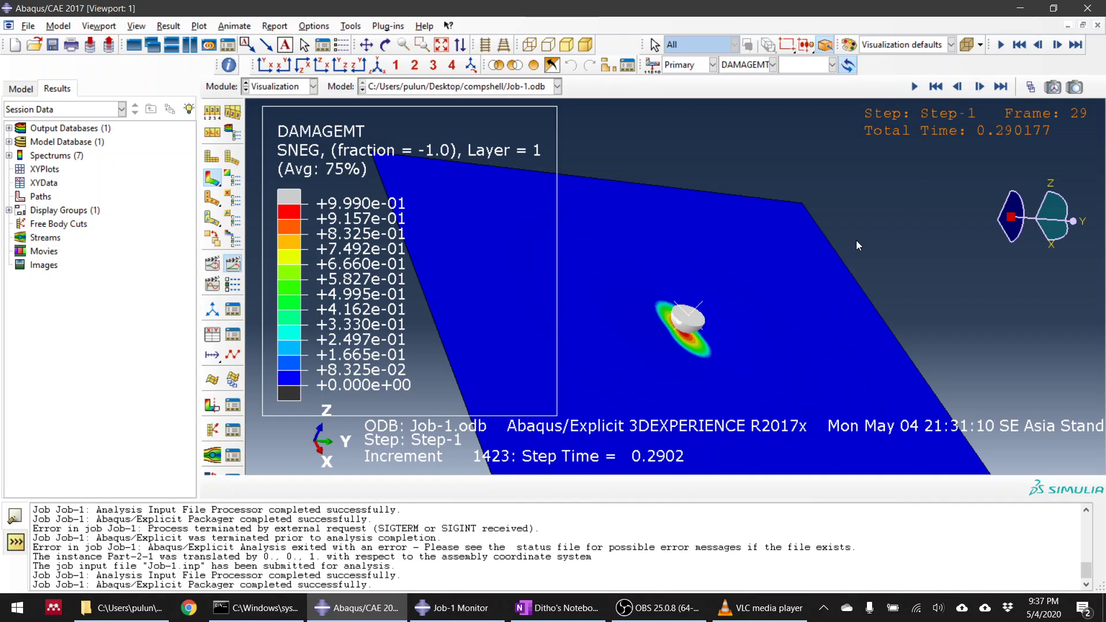
View DAMAGEMT around the impactor in the XY plane, animate its growth and go to the latest available frame
left_click(1054, 198)
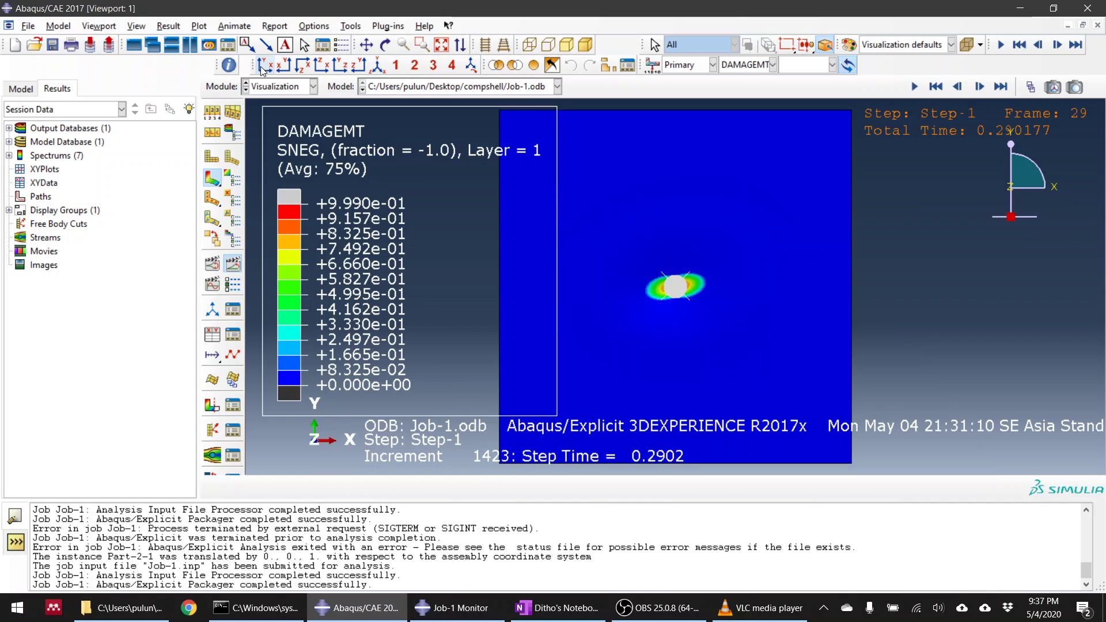
scroll(683, 291, "up", 5)
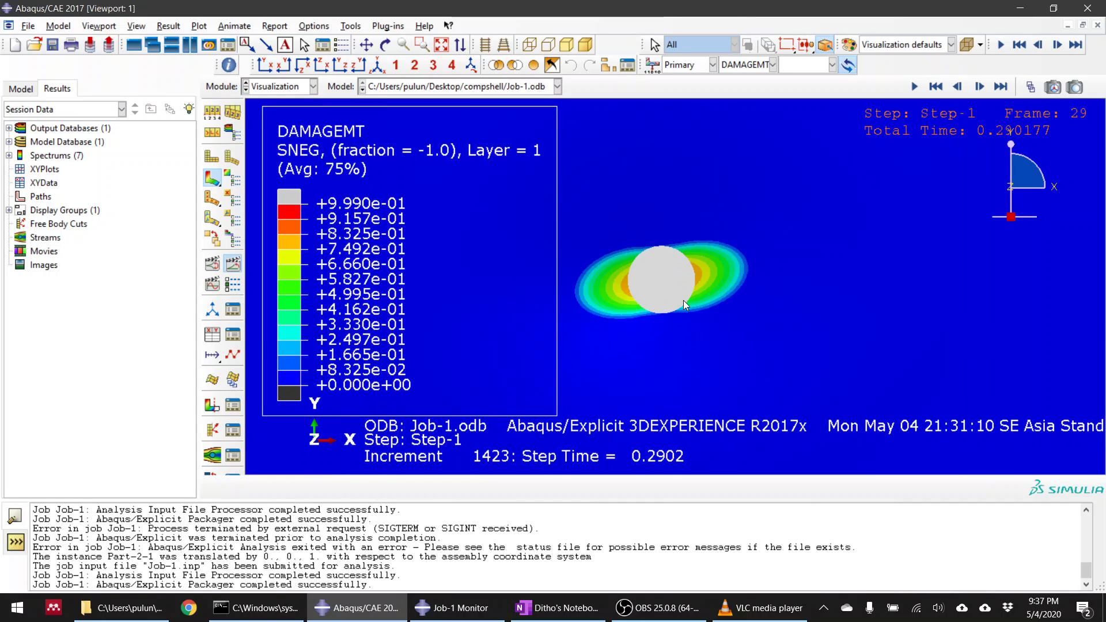
left_click(915, 86)
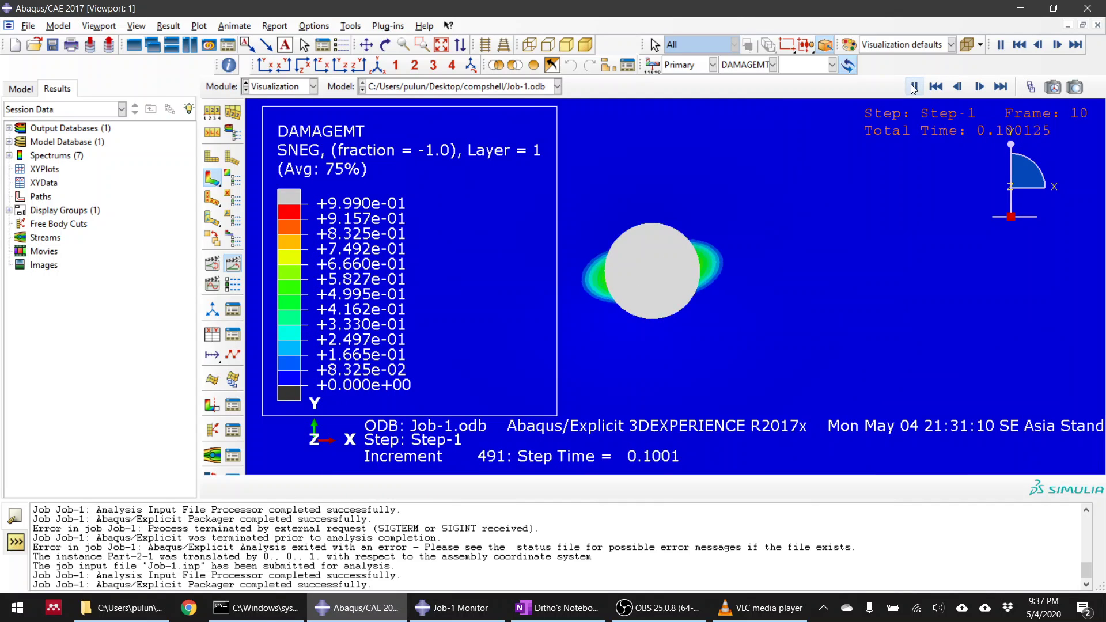
left_click(915, 87)
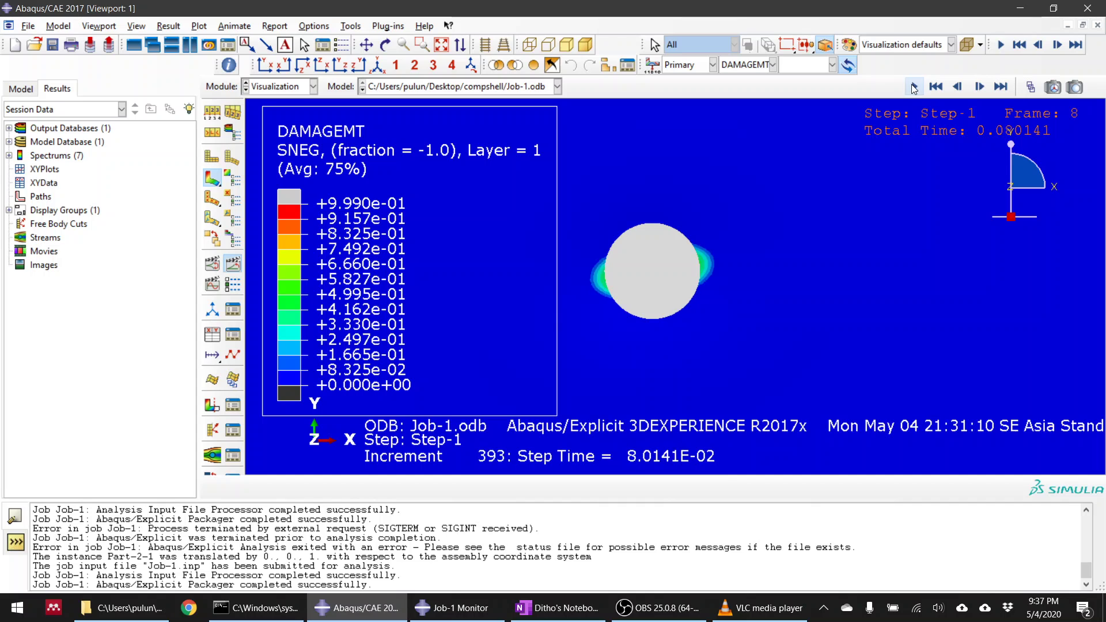
left_click(980, 87)
left_click(1003, 87)
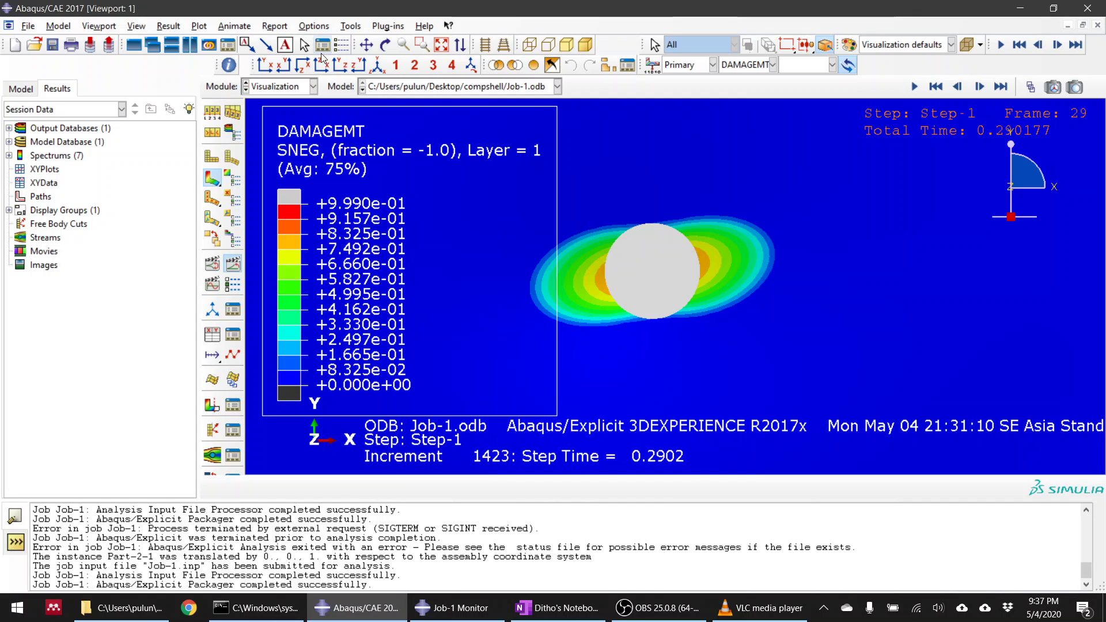
Examine the DAMAGEMT zone beneath the impactor in an oblique view and advance the results to frame 31
scroll(745, 218, "down", 5)
scroll(748, 216, "down", 2)
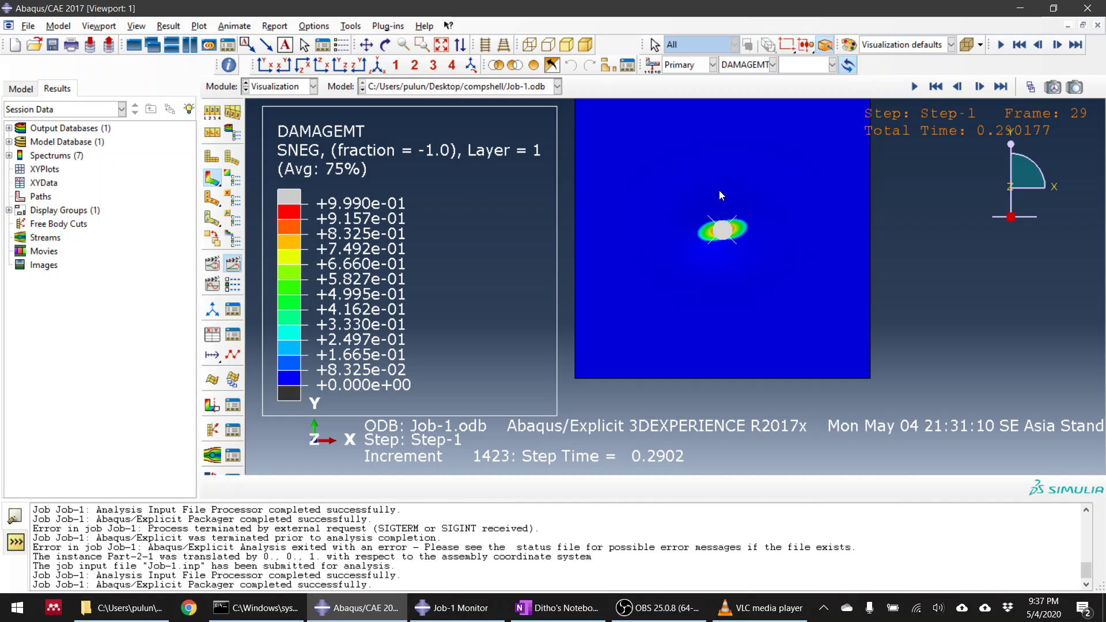
left_click_drag(708, 282, 725, 284, "ctrl+alt")
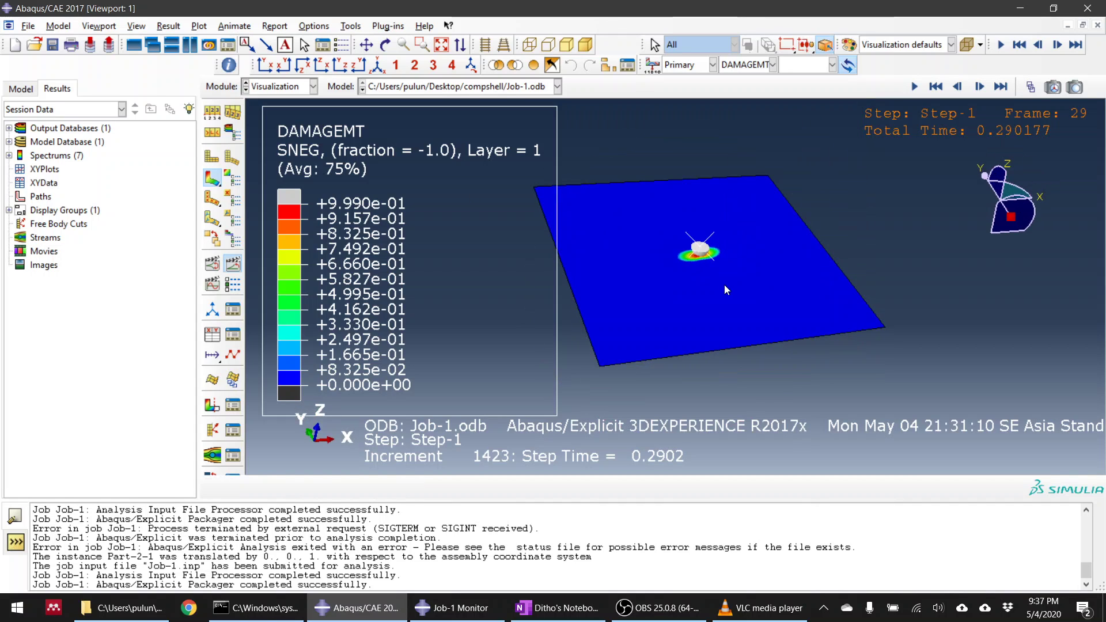
scroll(691, 254, "up", 3)
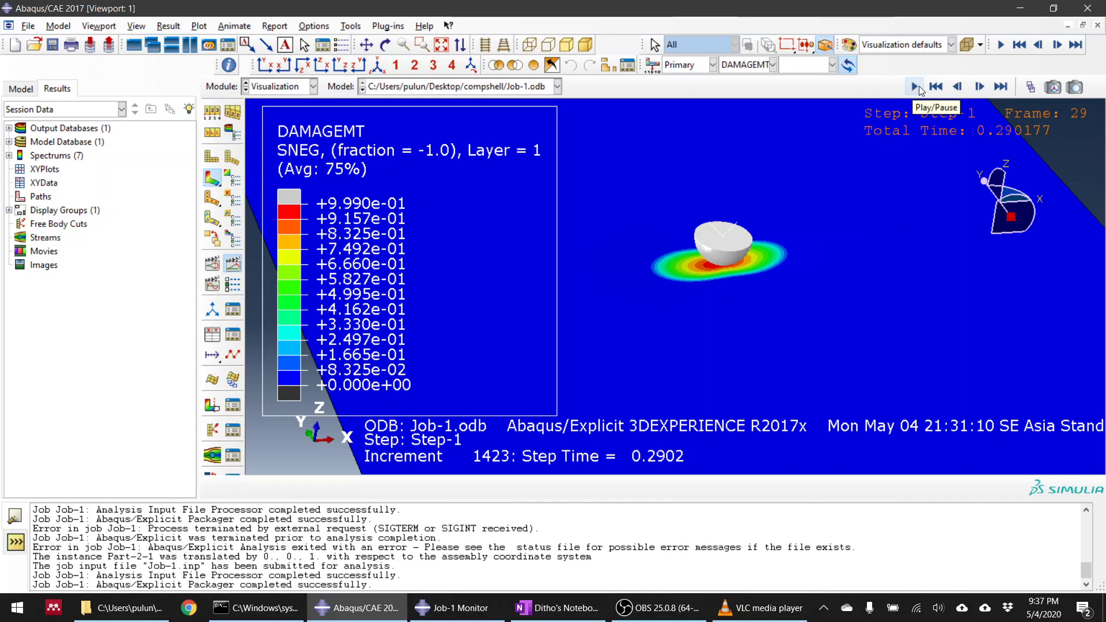
double_click(979, 88)
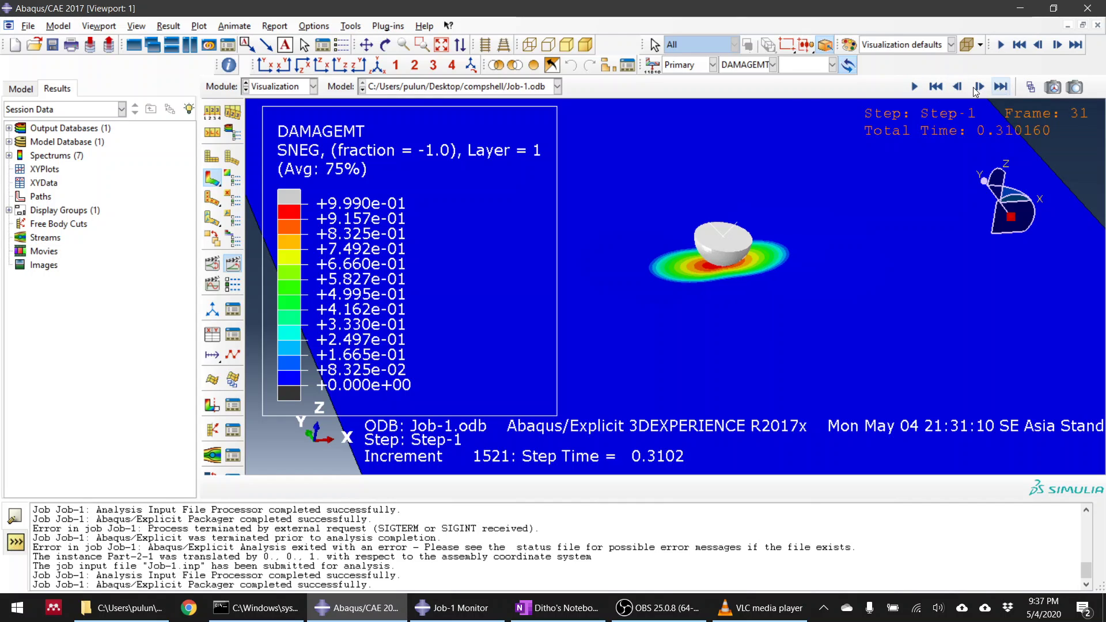
Plot the Hashin fiber compression criterion HSNFCCRT and the fiber tension criterion HSNFTCRT at frame 31
left_click(770, 65)
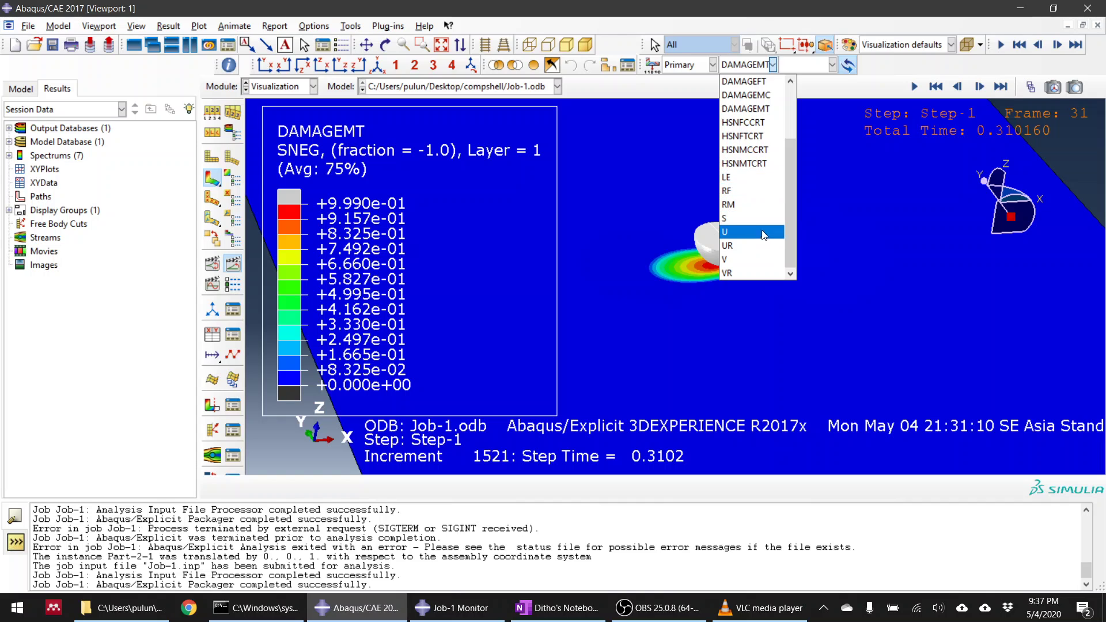
scroll(770, 232, "down", 2)
scroll(770, 231, "up", 3)
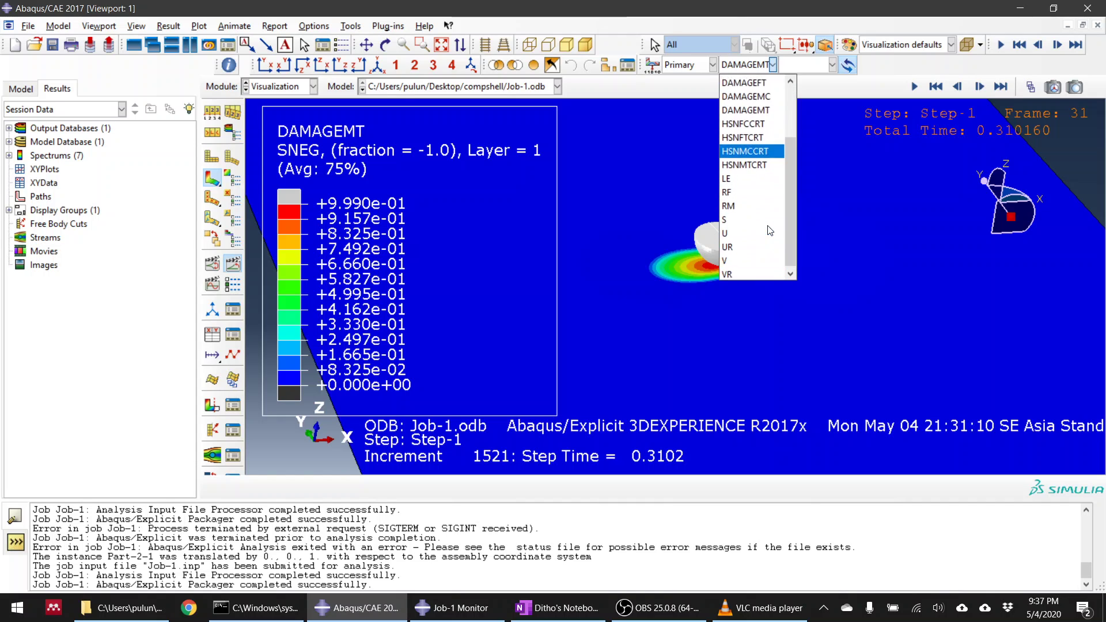
left_click(771, 205)
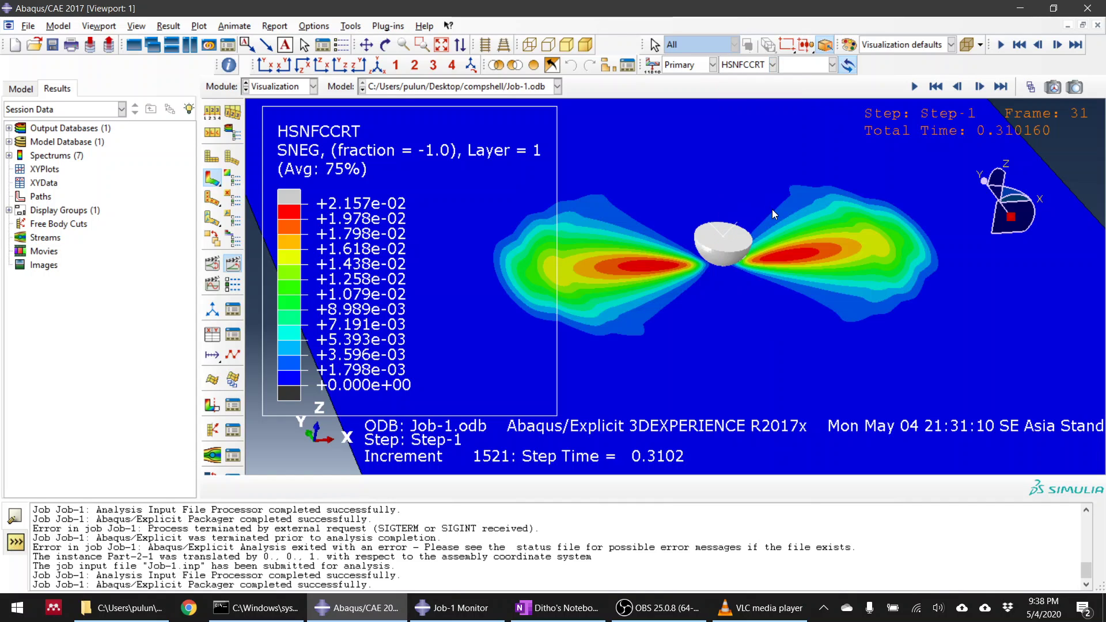
left_click(751, 68)
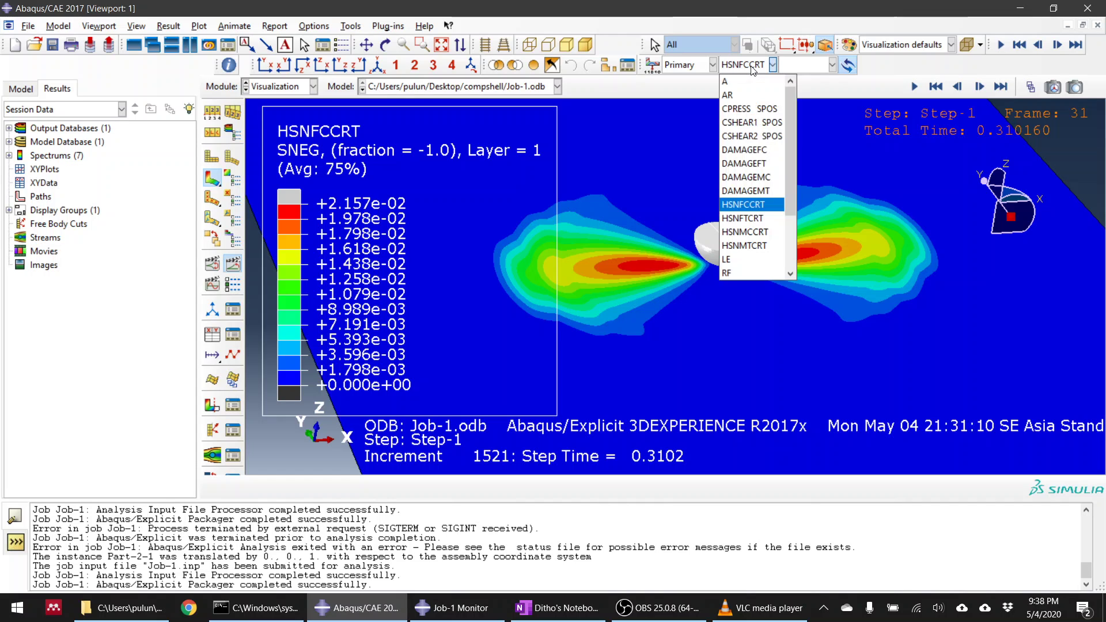
left_click(754, 220)
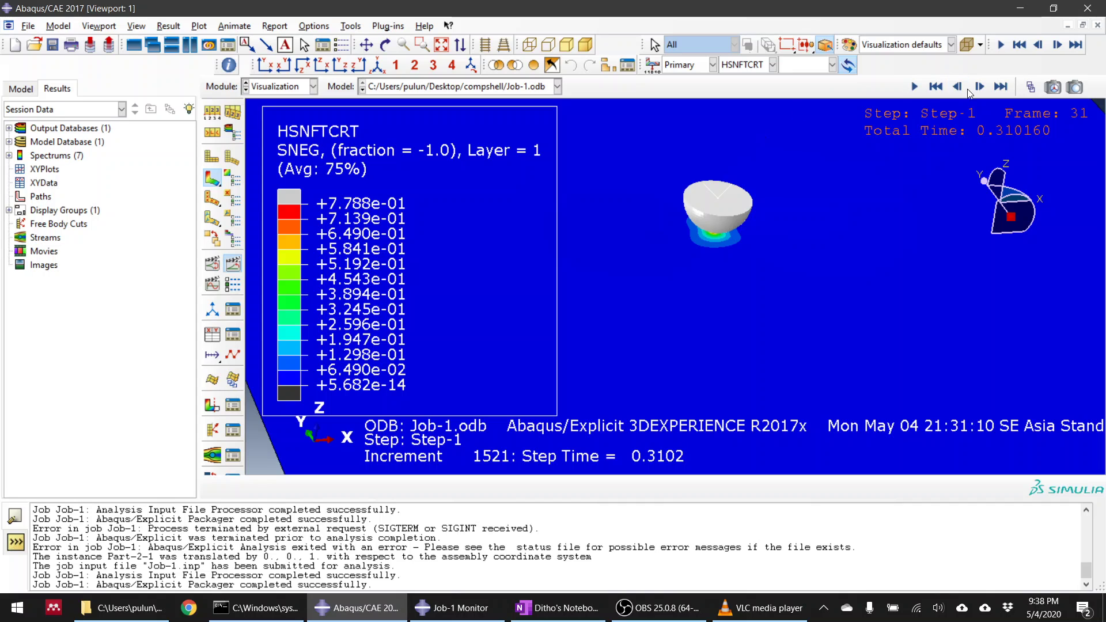
Plot the Hashin matrix tension criterion HSNMTCRT, animate it from frame 0, pause at frame 21 and inspect the plate obliquely
left_click(759, 65)
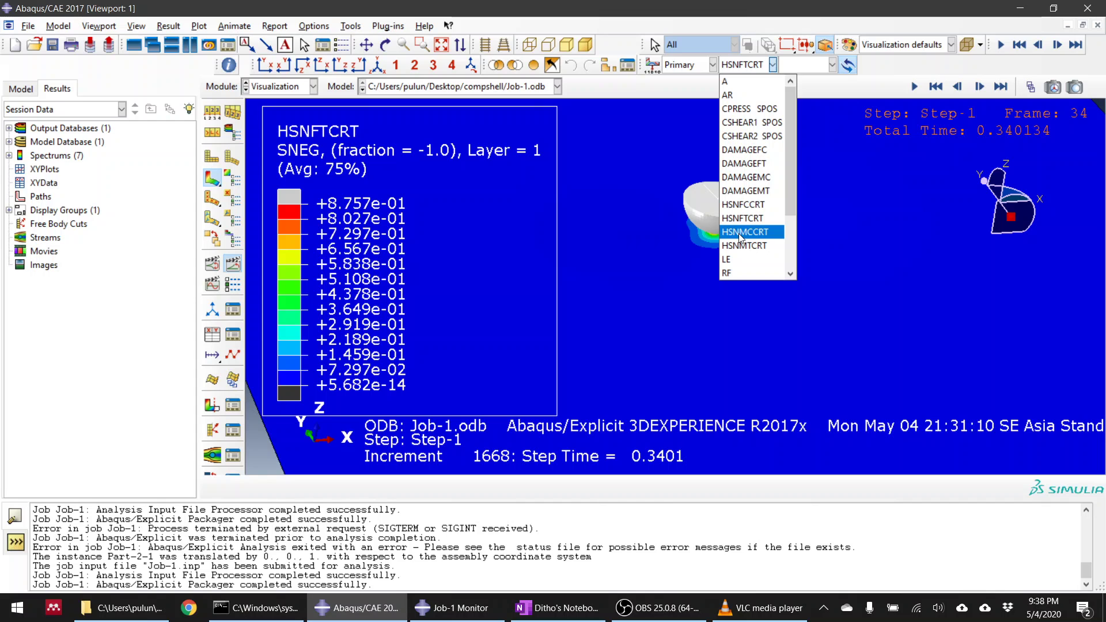
left_click(746, 247)
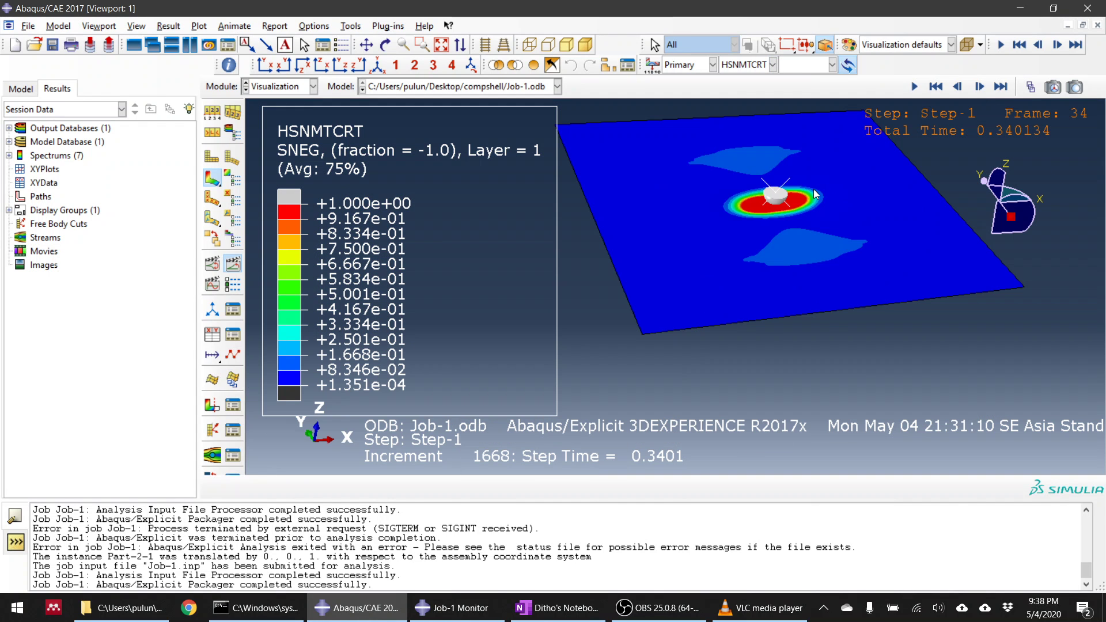
left_click_drag(835, 163, 766, 271, "ctrl+alt")
left_click(935, 87)
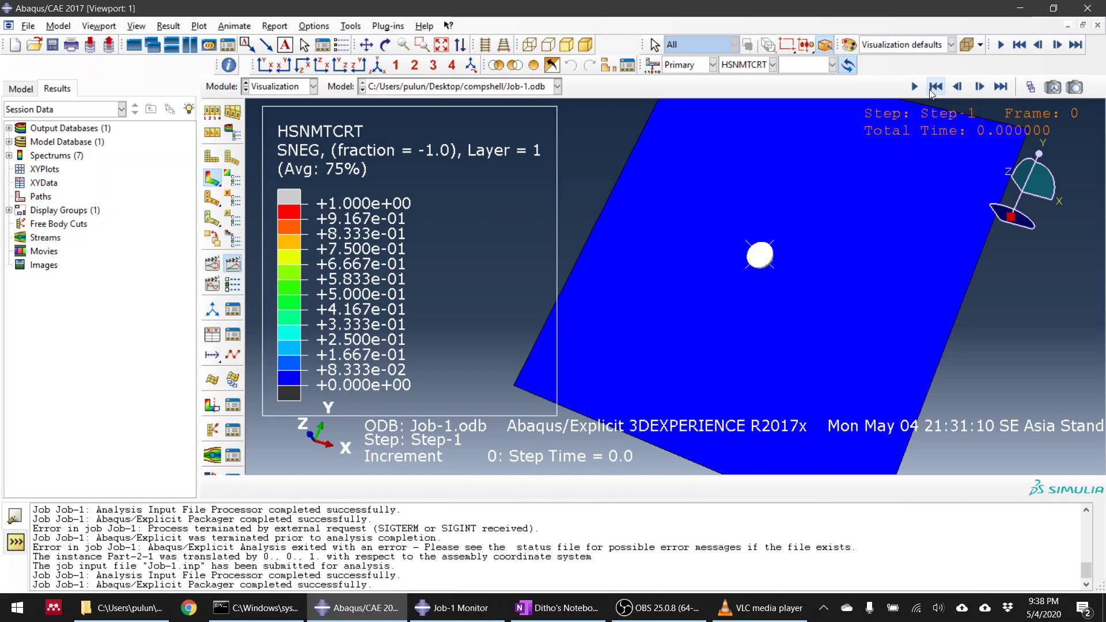
left_click(915, 87)
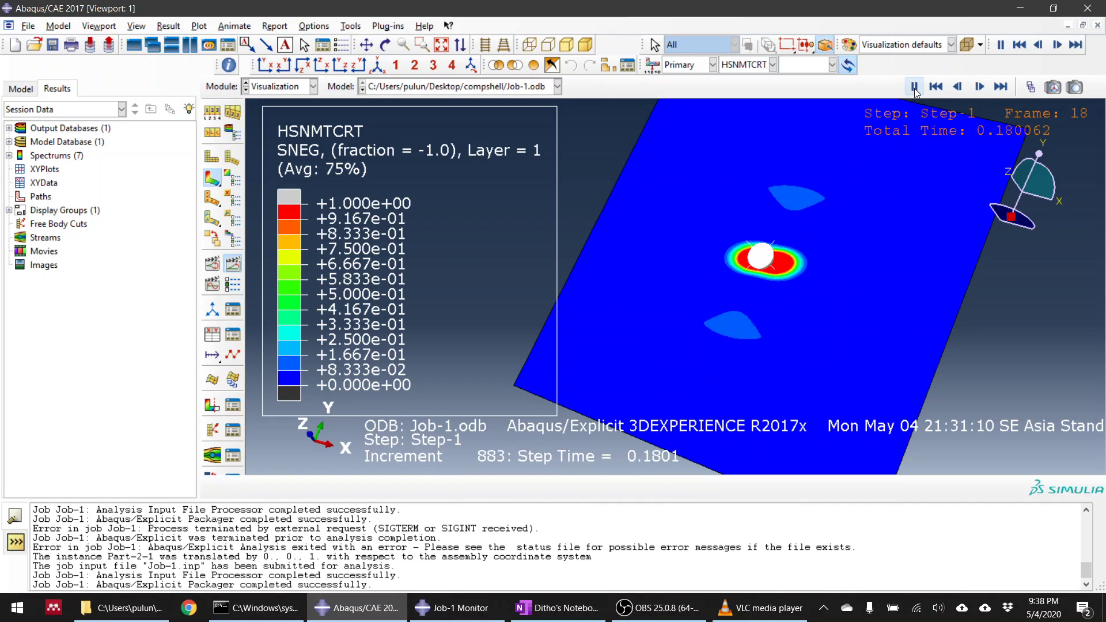
left_click(915, 87)
left_click_drag(818, 204, 675, 253, "ctrl+alt")
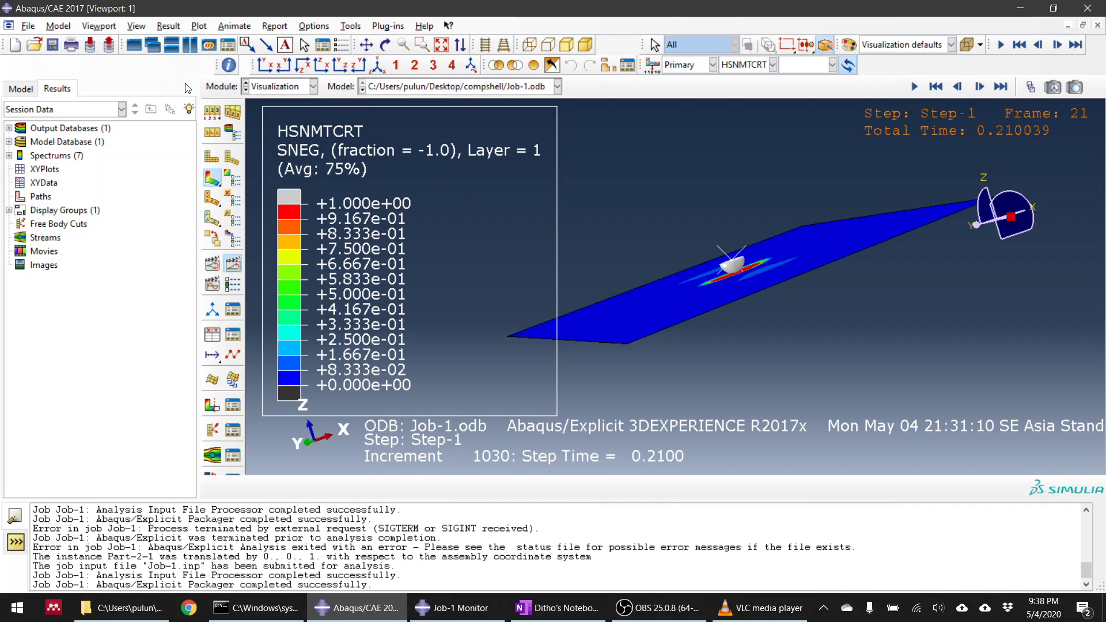
Leave the results for the Job module and check Job-1's status in the Job Manager
left_click(265, 89)
left_click(281, 117)
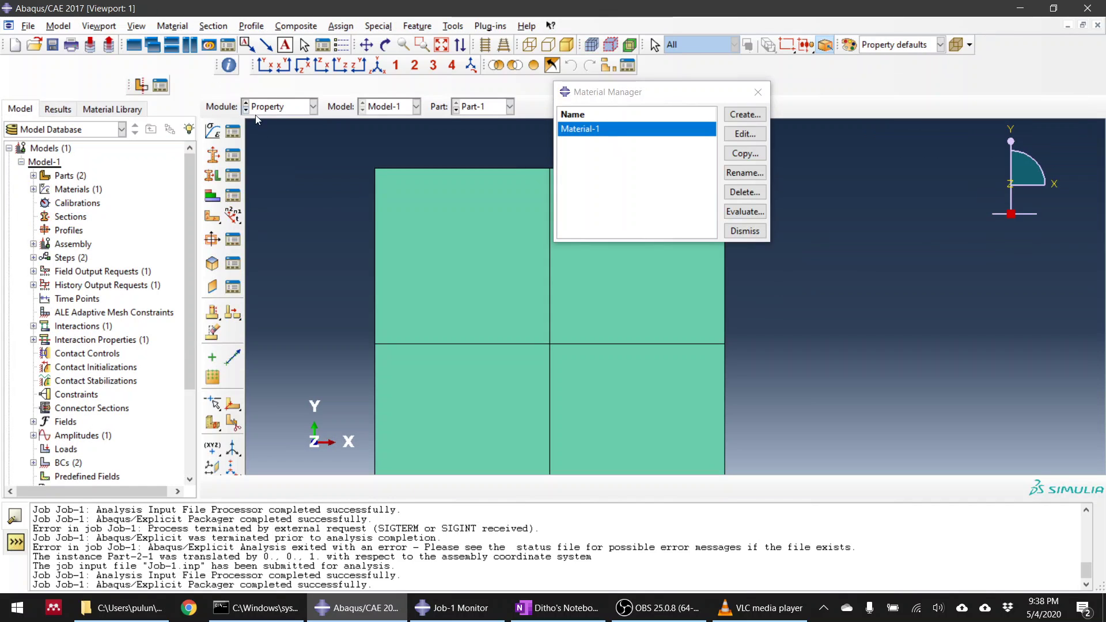
left_click(280, 107)
left_click(281, 230)
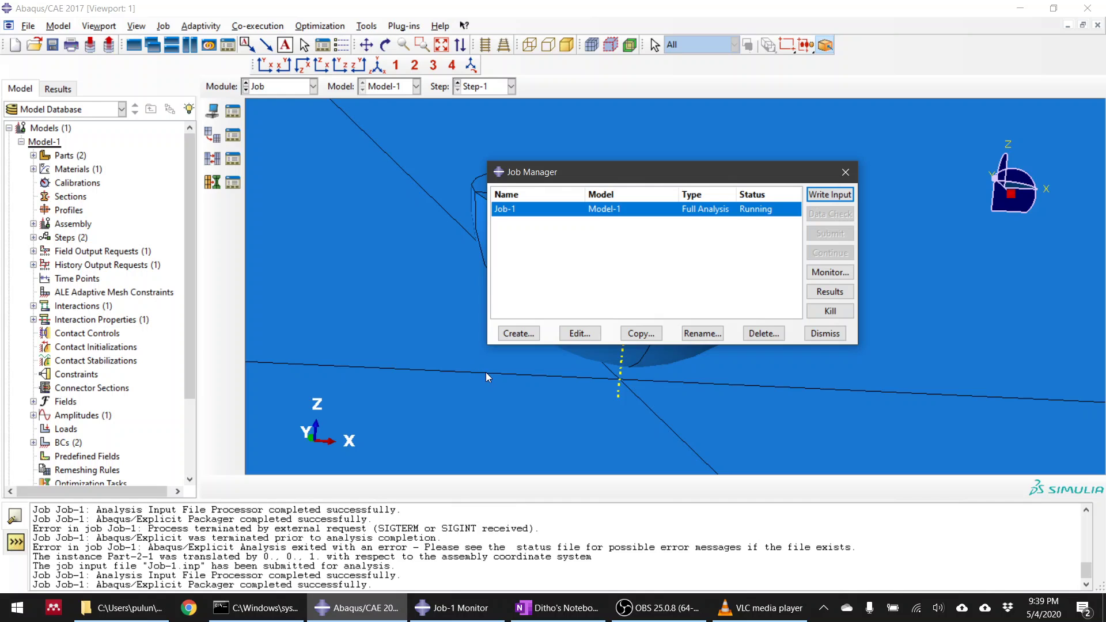
left_click(657, 608)
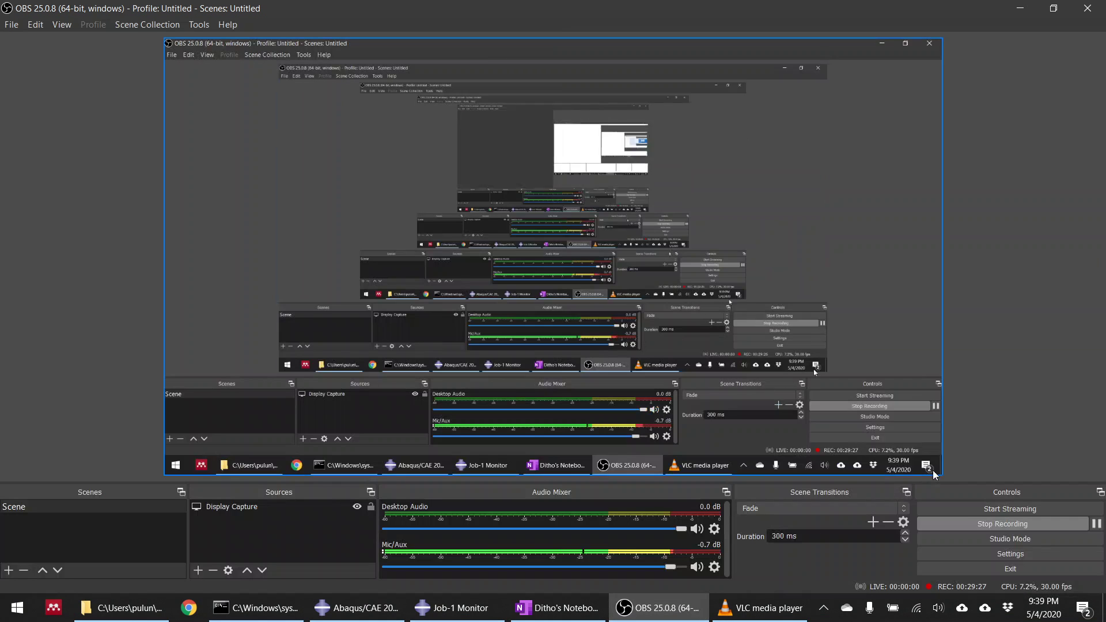